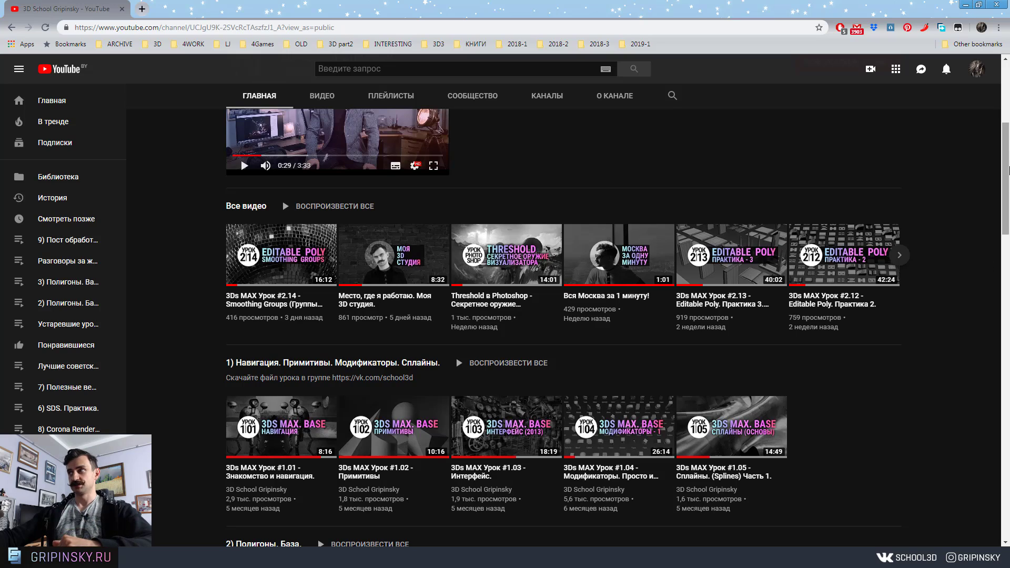
Look through the channel's numbered 3ds Max lesson playlists, from navigation and primitives to Corona Renderer and post-processing
drag(1005, 155, 1001, 180)
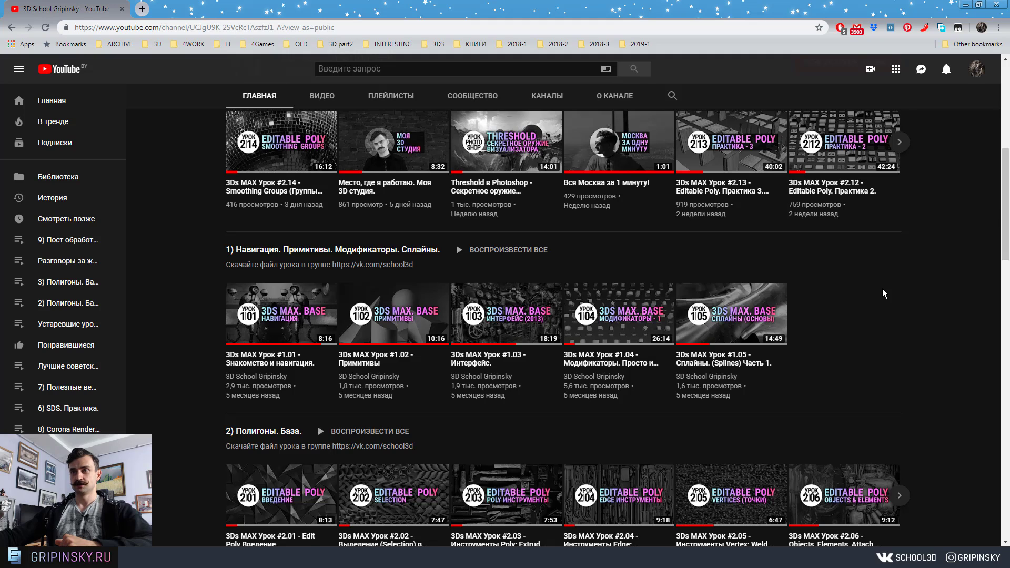
scroll(886, 293, down, 2)
scroll(884, 294, up, 1)
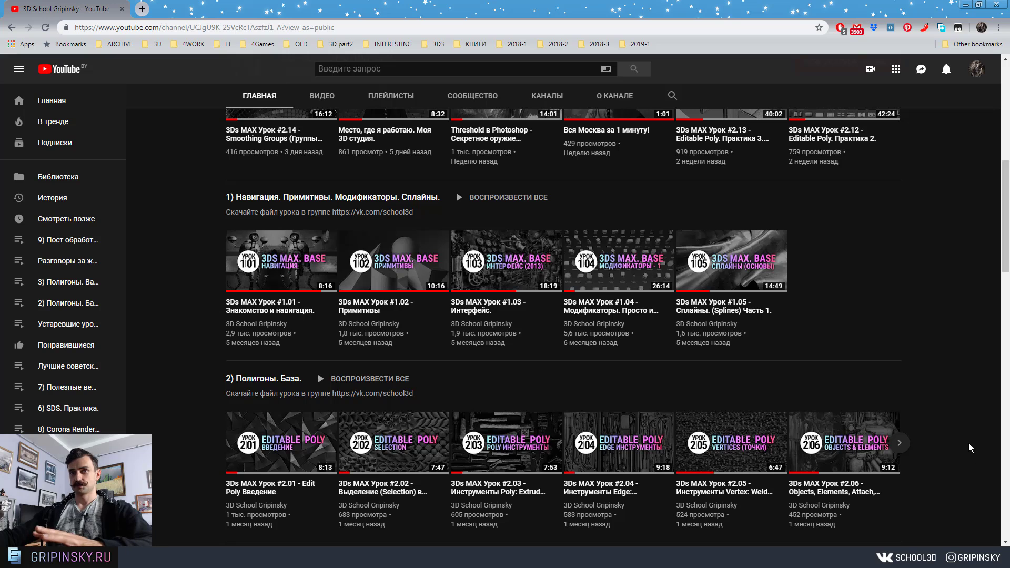
scroll(912, 347, down, 2)
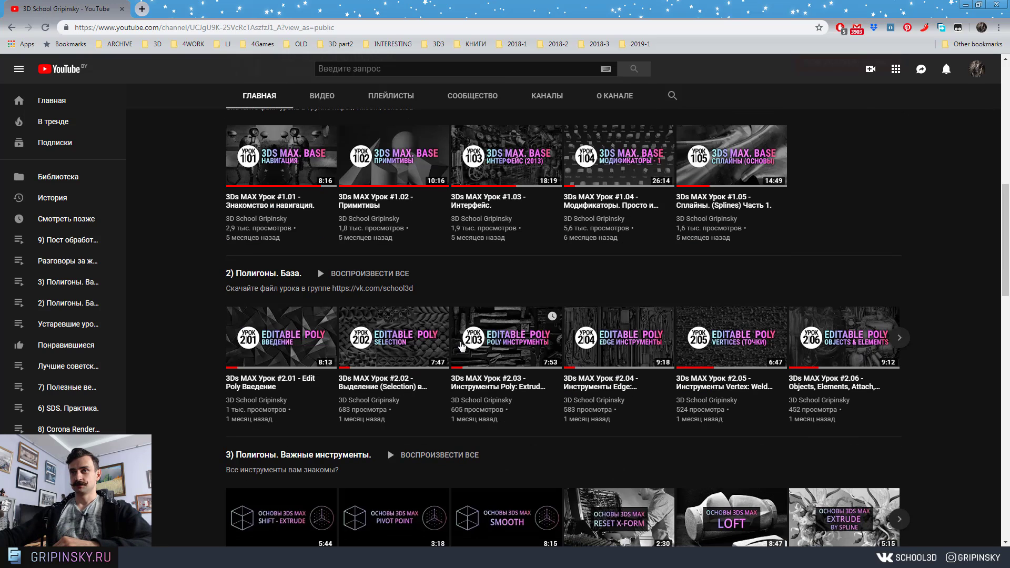
scroll(289, 197, up, 1)
scroll(946, 351, down, 9)
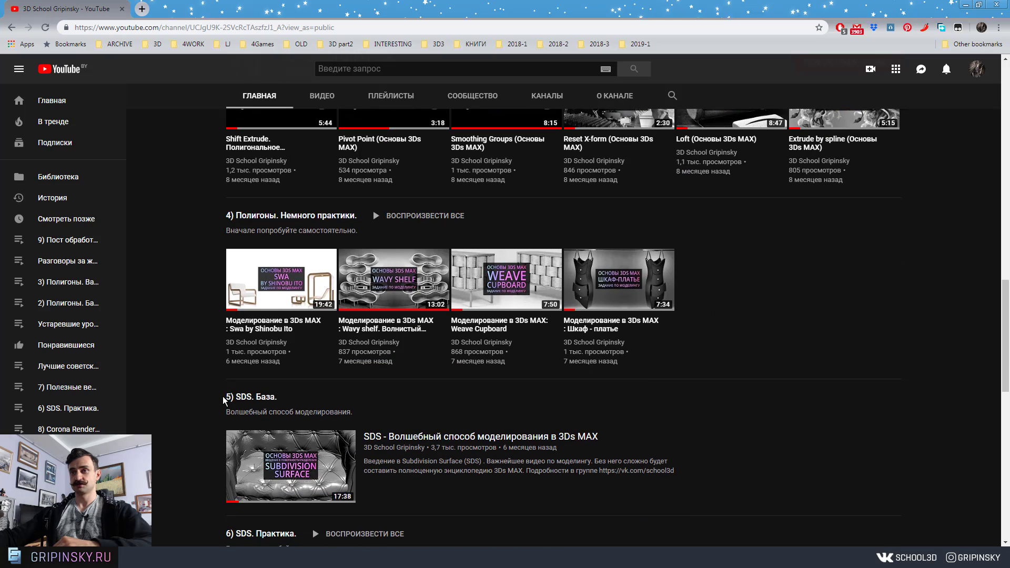
scroll(701, 364, down, 5)
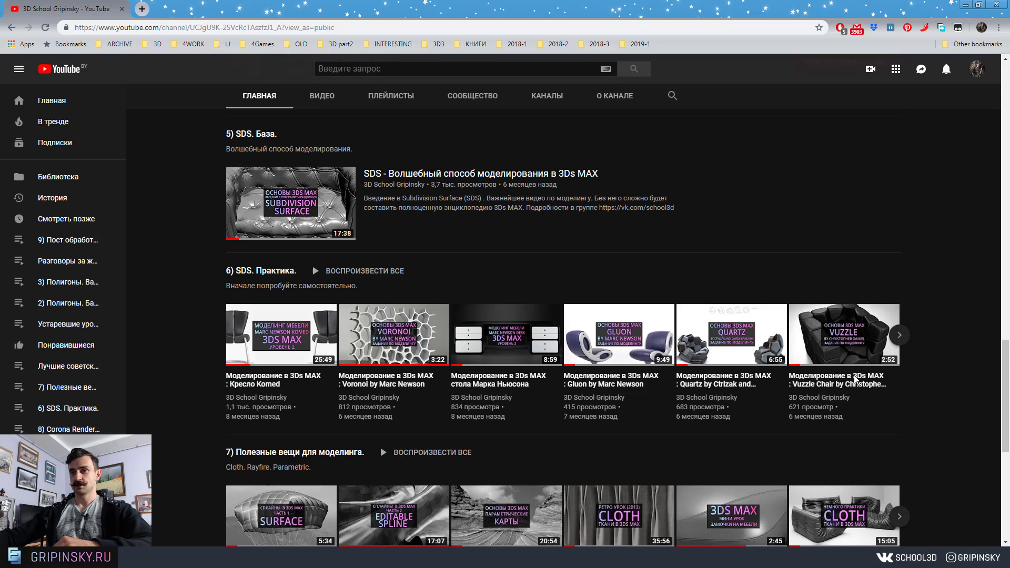
scroll(230, 365, down, 5)
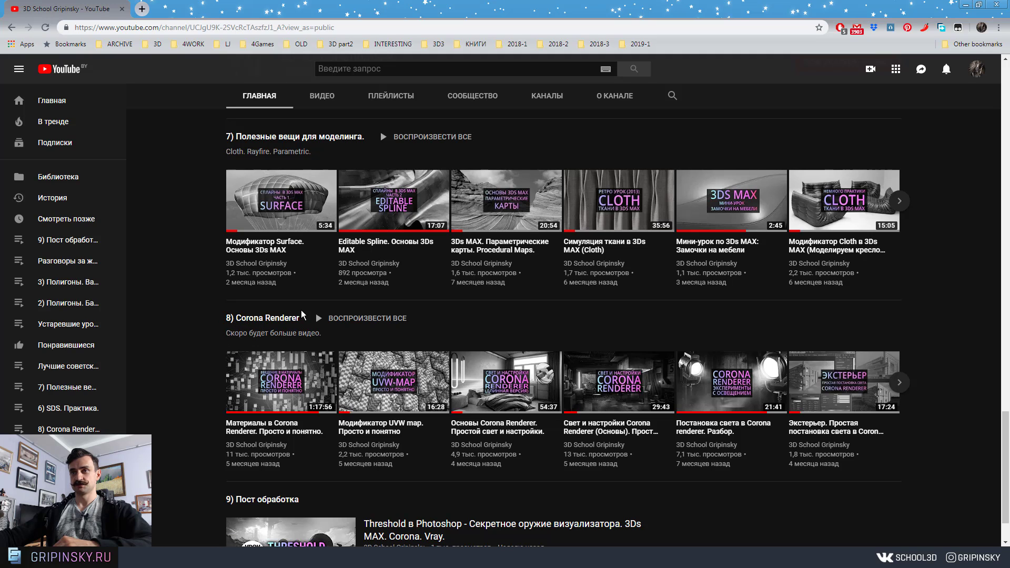
scroll(968, 375, up, 20)
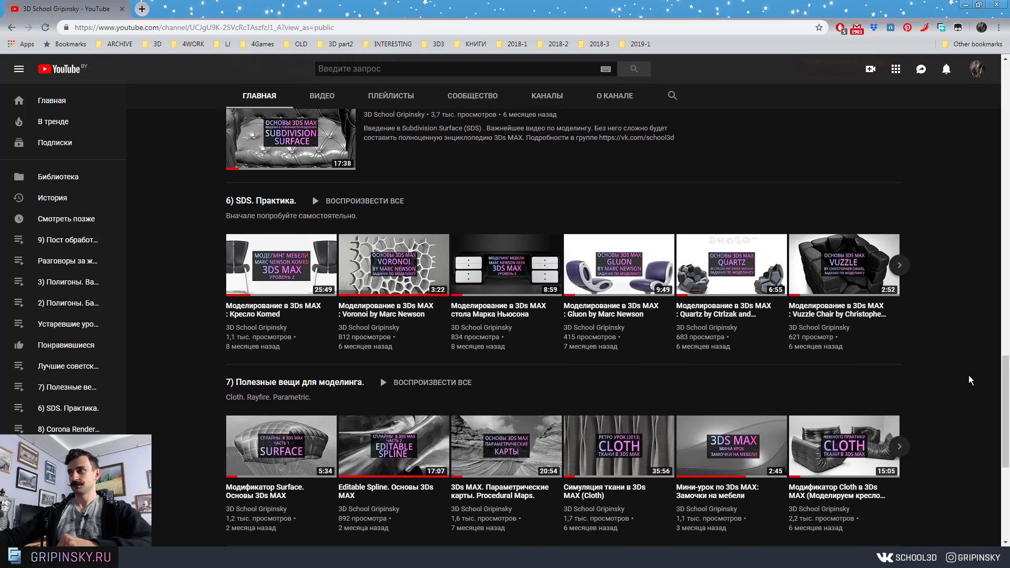
scroll(999, 192, up, 2)
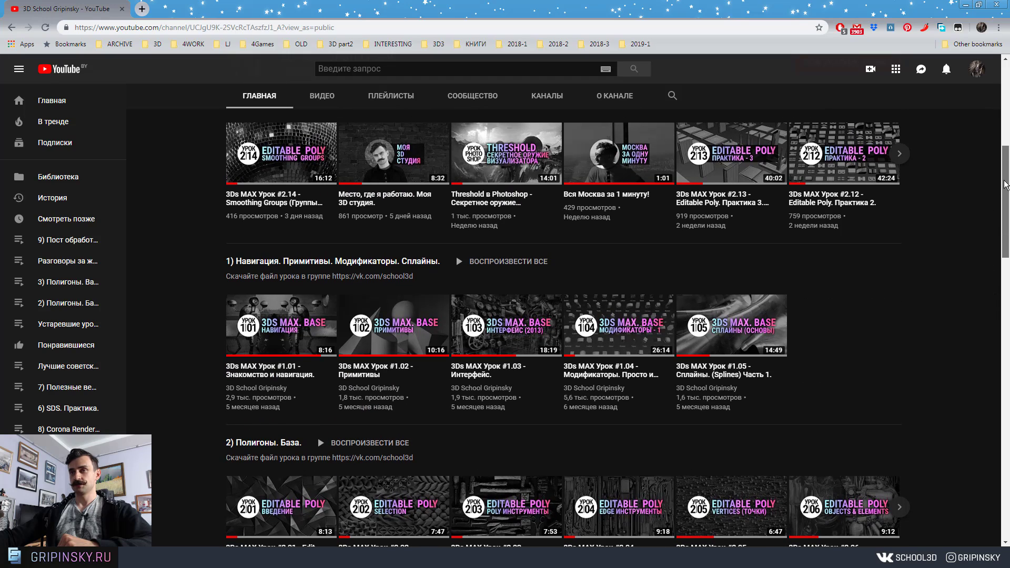
mouse_move(1005, 185)
mouse_down()
mouse_move(1006, 159)
mouse_move(1006, 177)
mouse_up()
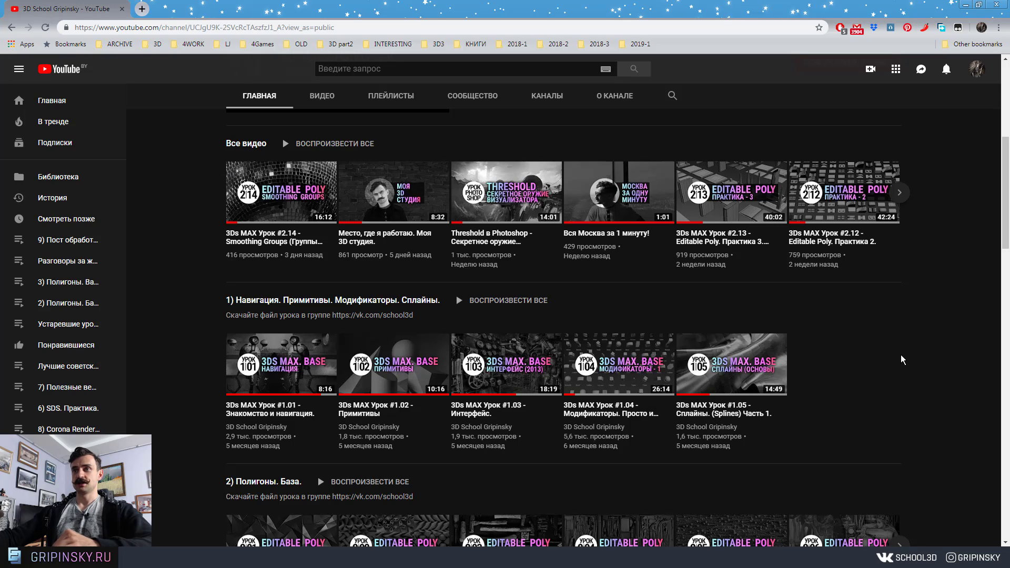
scroll(903, 360, down, 2)
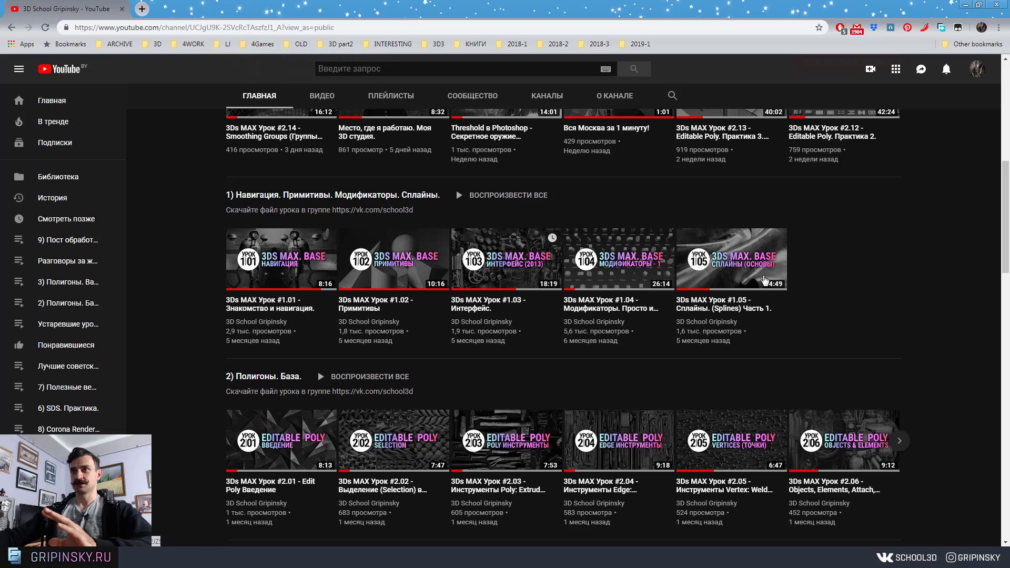
scroll(245, 200, down, 1)
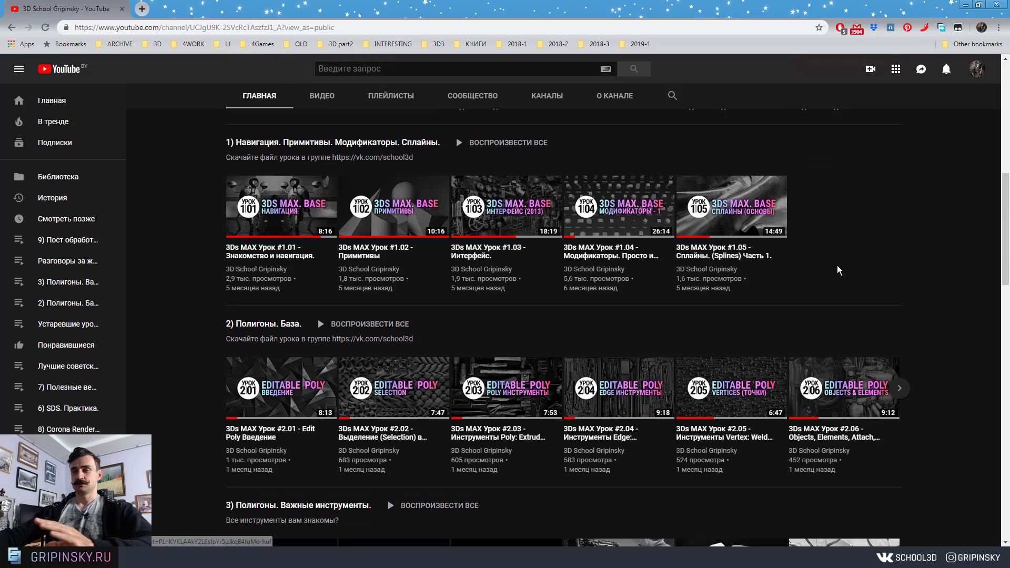
scroll(838, 271, down, 4)
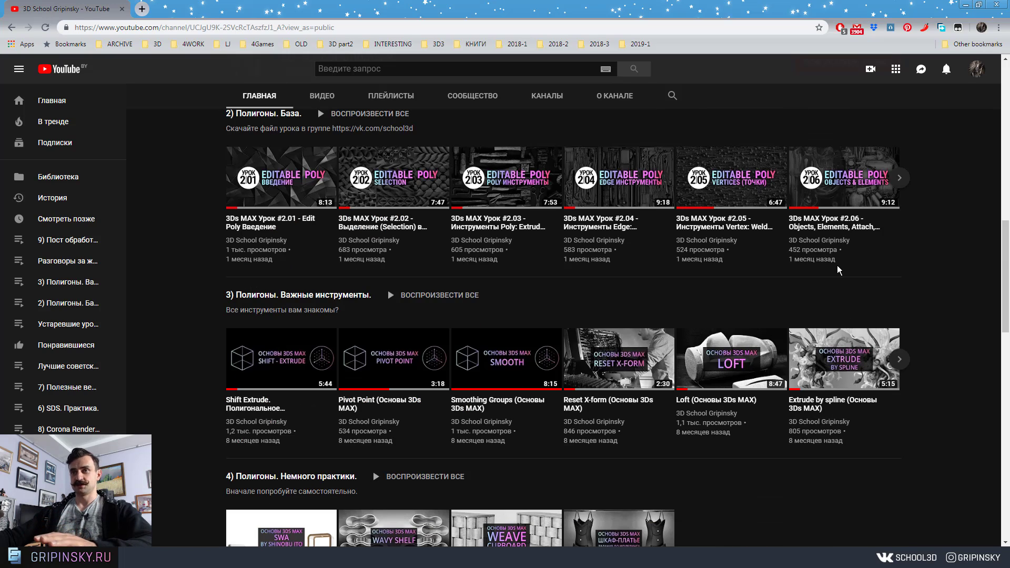
scroll(839, 270, down, 4)
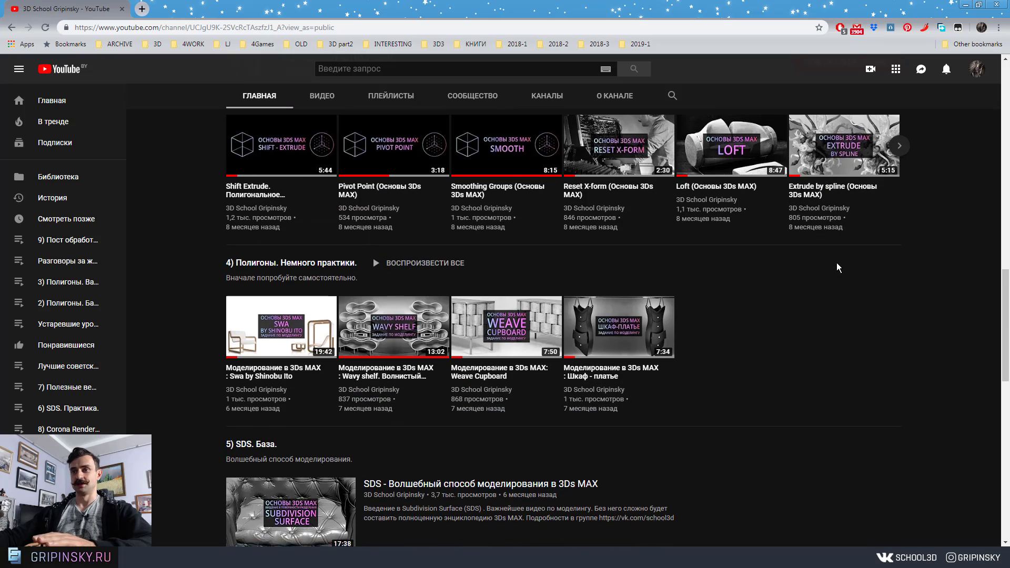
scroll(839, 267, down, 2)
scroll(274, 267, up, 10)
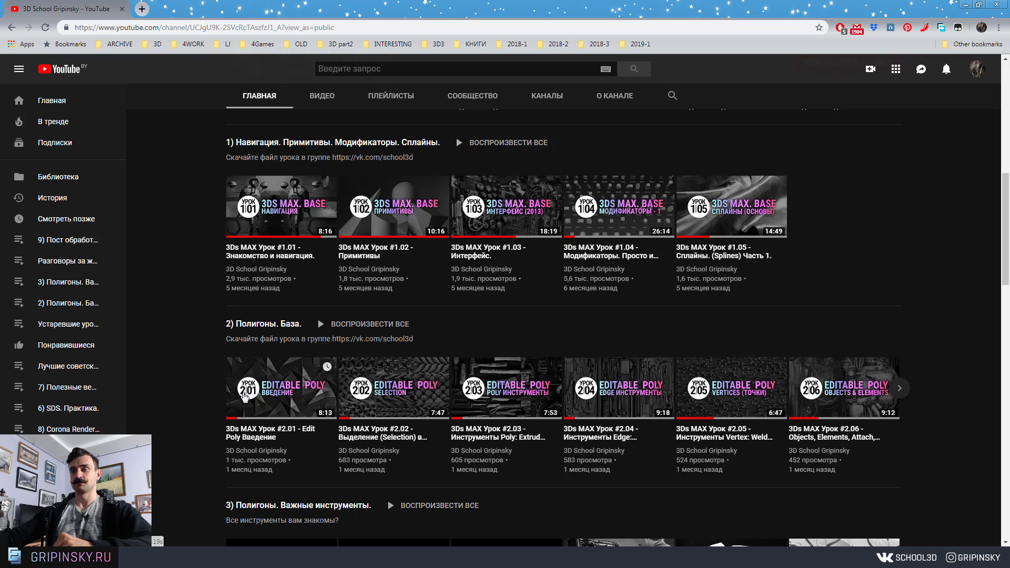
scroll(286, 403, down, 4)
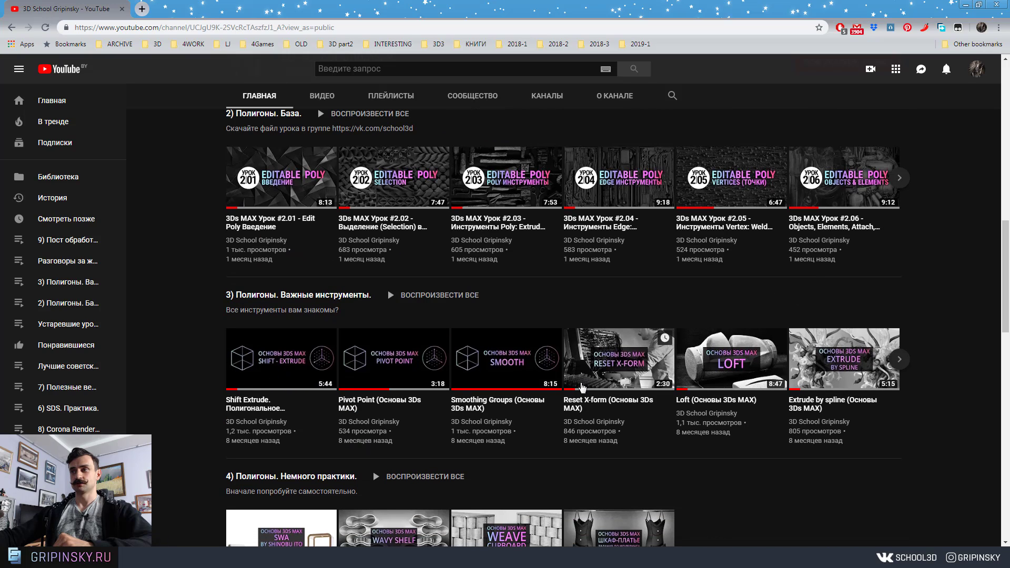
scroll(779, 392, down, 2)
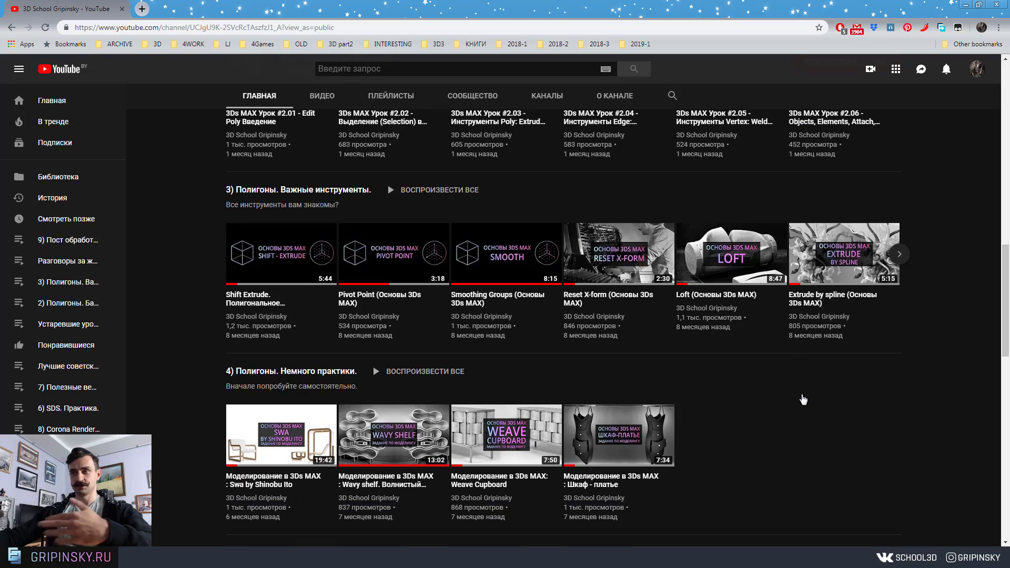
scroll(784, 400, down, 15)
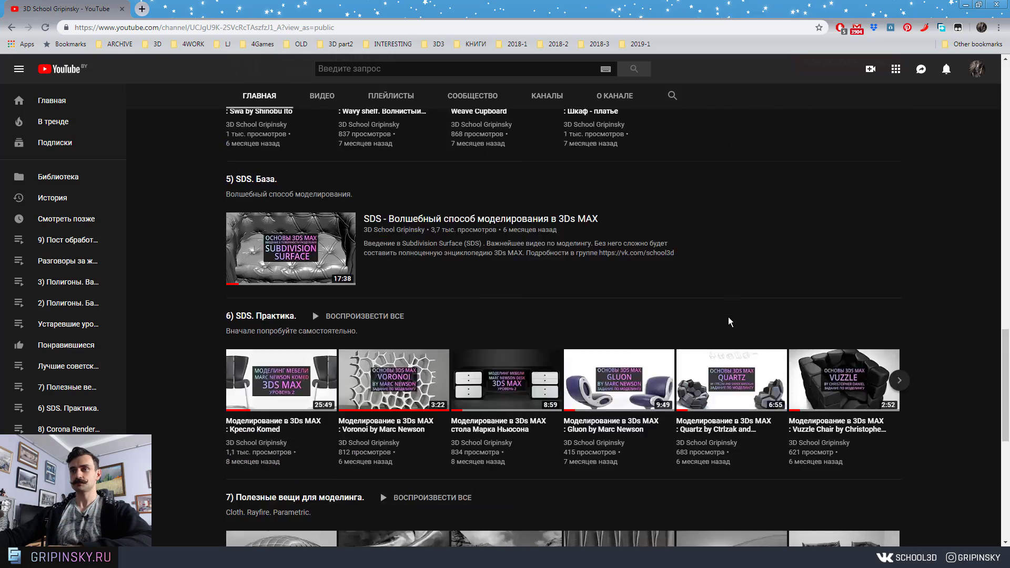
scroll(731, 322, down, 2)
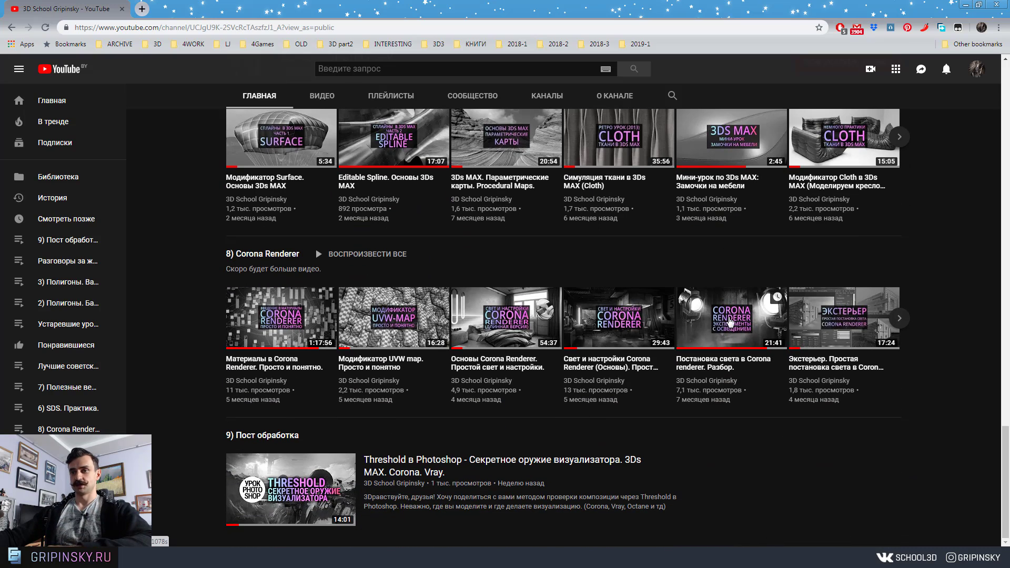
Switch to 3ds Max and examine the open apartment scene around the living room's brick walls, sofas and doors
key(alt+Tab)
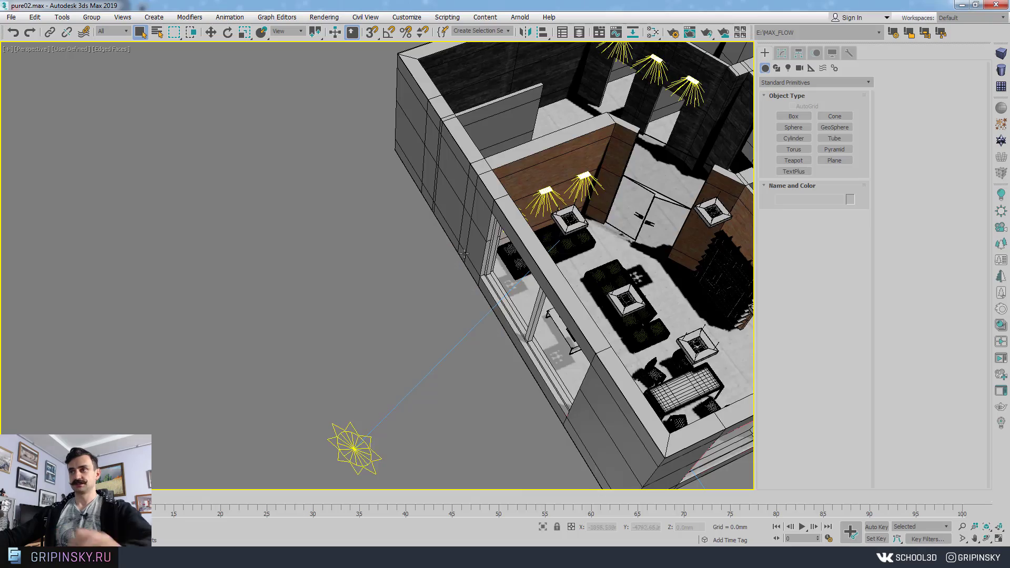
middle_drag(464, 254, 340, 341)
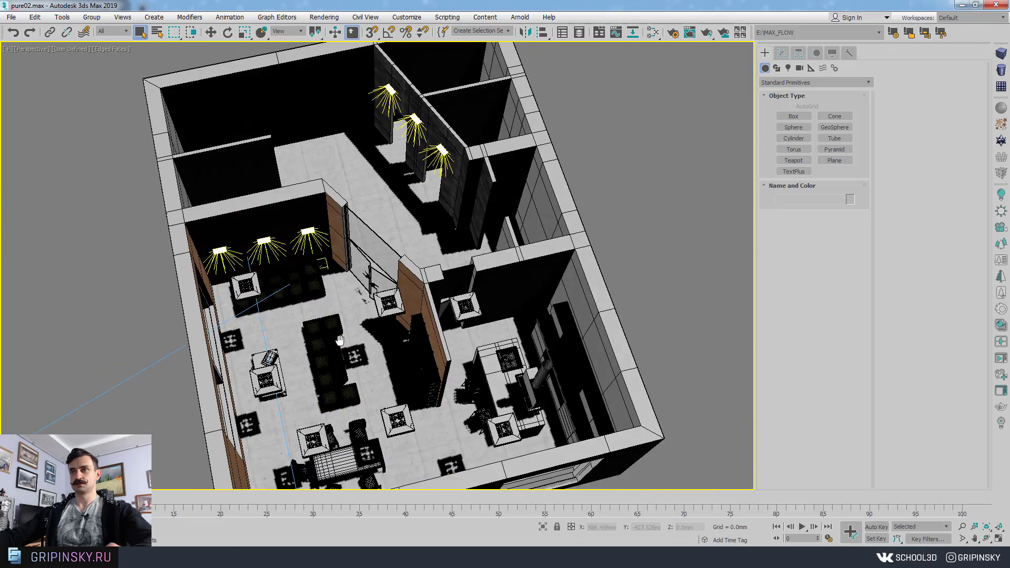
scroll(309, 275, up, 4)
middle_drag(311, 276, 413, 233)
scroll(452, 250, down, 4)
alt+middle_drag(457, 284, 481, 220)
scroll(450, 285, up, 5)
scroll(451, 284, up, 3)
scroll(450, 284, down, 3)
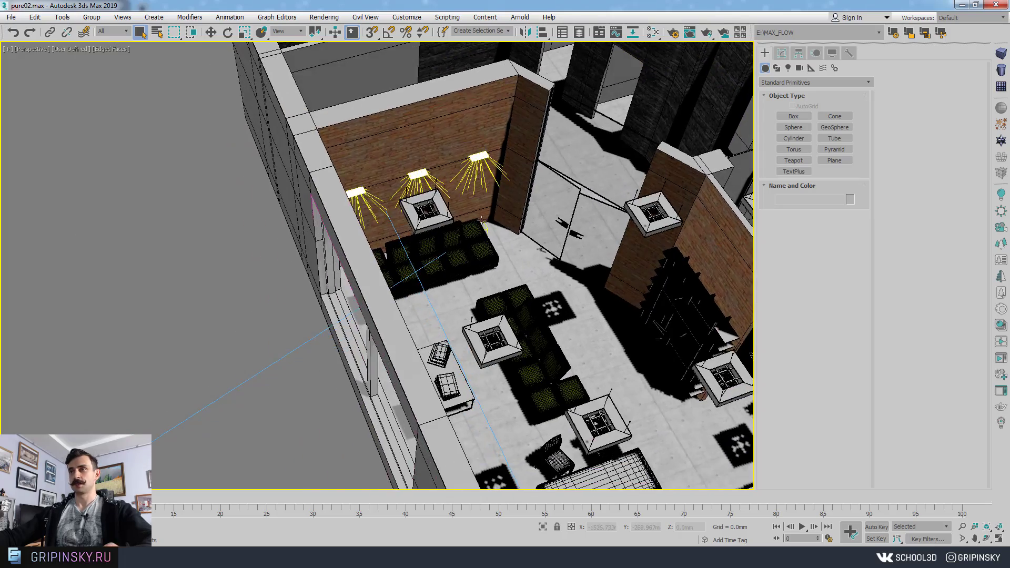
scroll(482, 220, down, 3)
click(476, 231)
scroll(475, 232, up, 3)
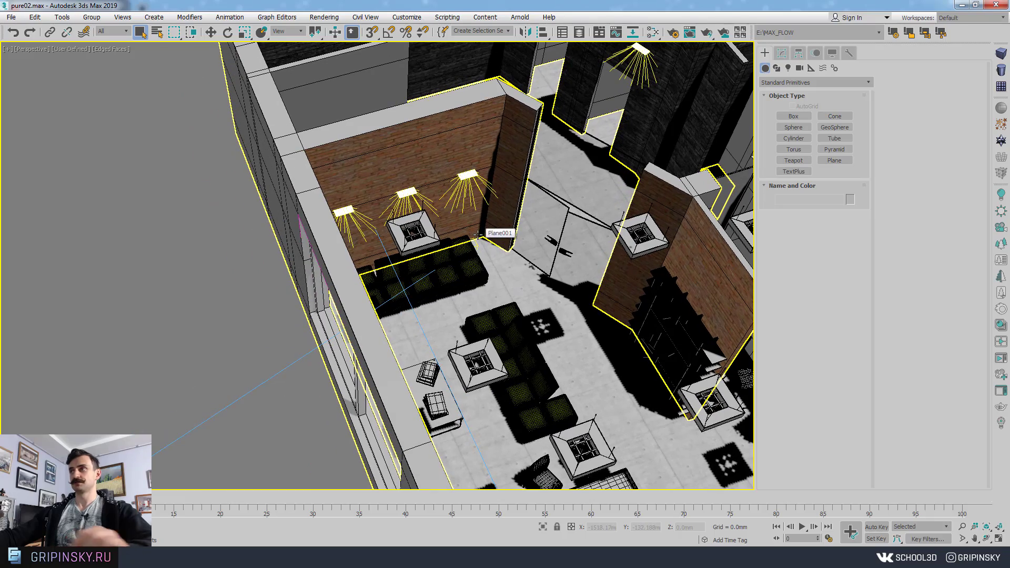
Create a cylinder with a radius of about 216 mm and a height of about 3304 mm outside the window wall
click(778, 70)
middle_drag(473, 279, 370, 246)
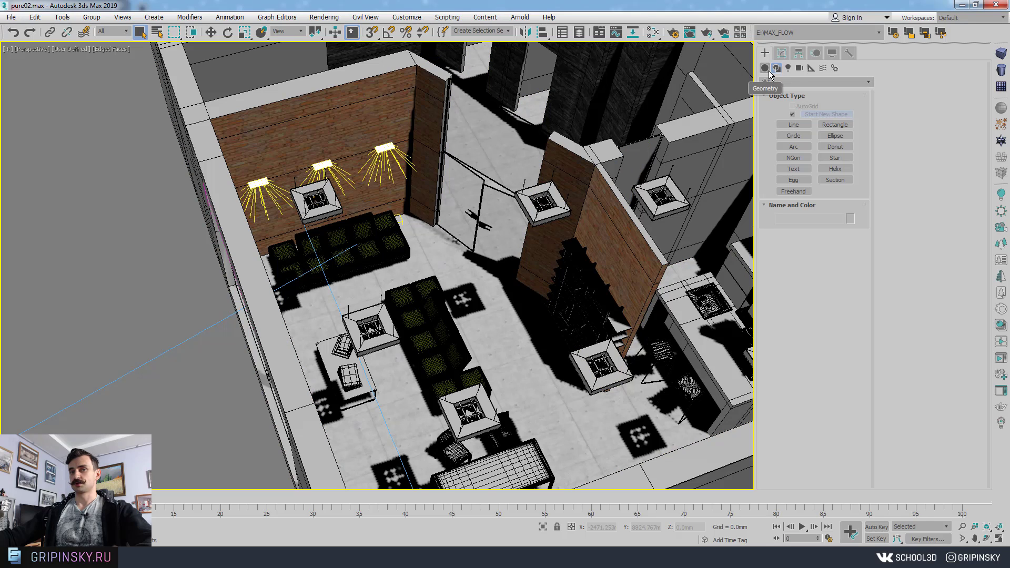
middle_drag(331, 287, 466, 227)
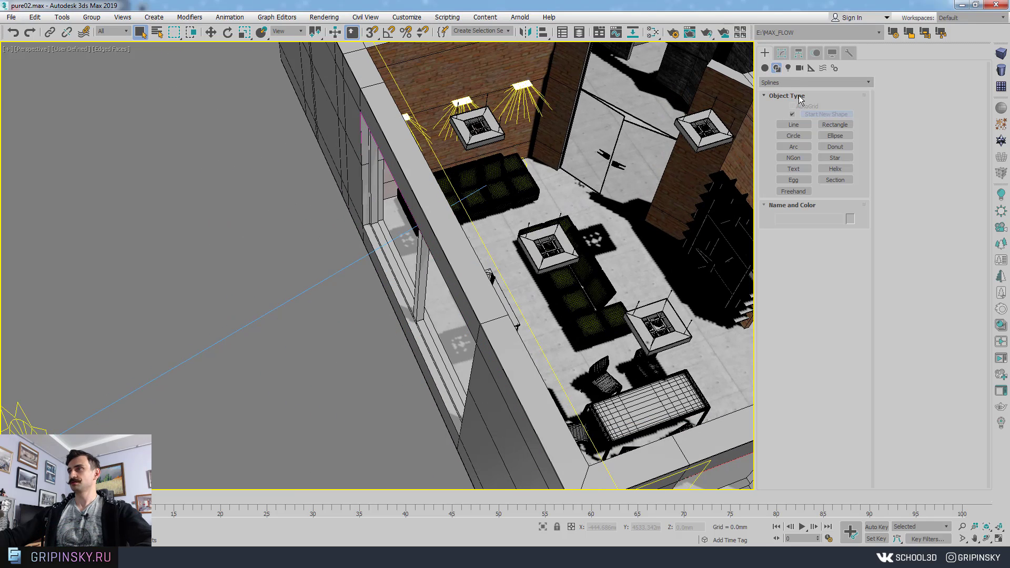
click(765, 68)
click(793, 139)
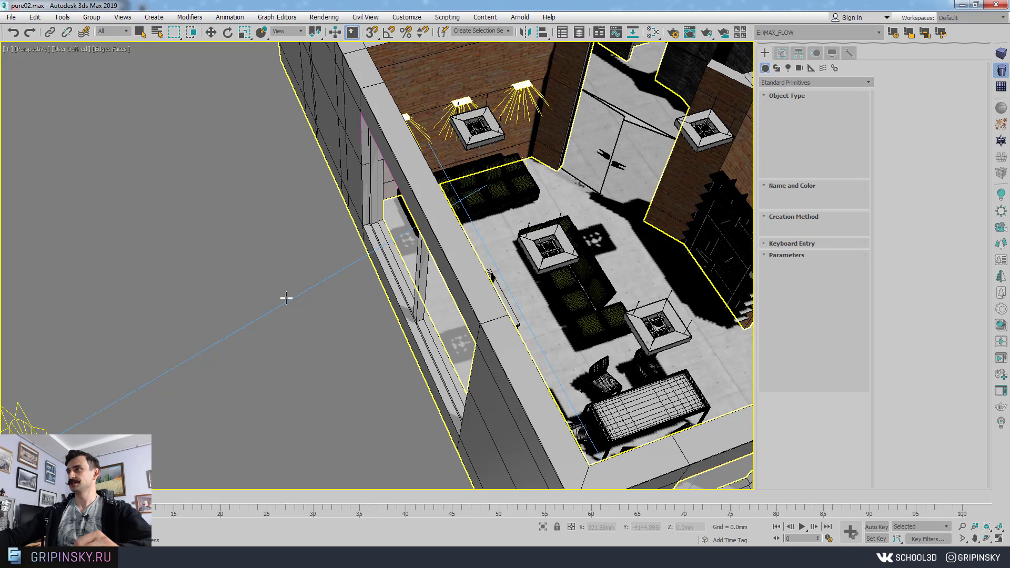
scroll(381, 261, up, 5)
mouse_move(345, 306)
mouse_down()
mouse_move(359, 311)
mouse_move(350, 307)
mouse_up()
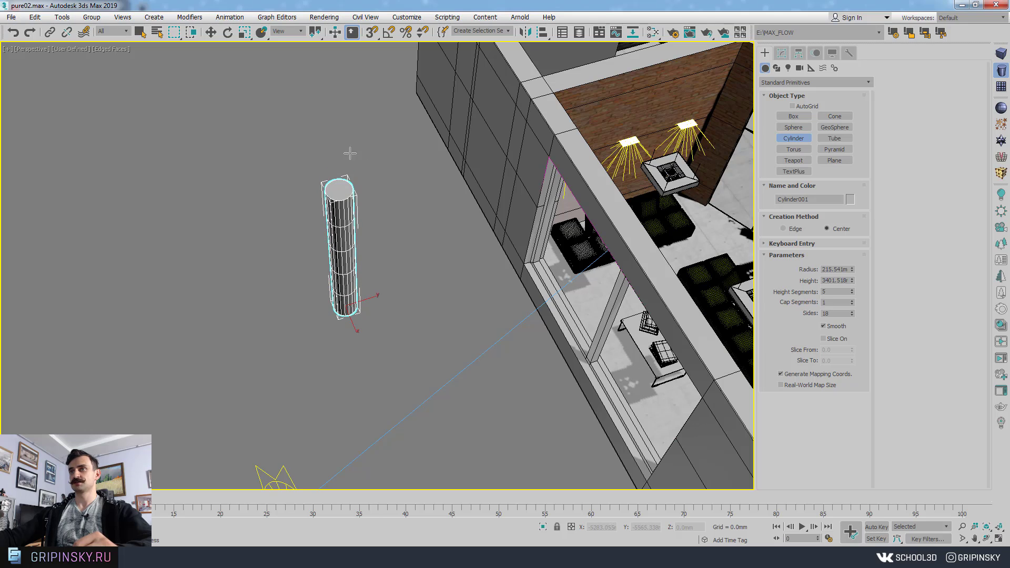
click(353, 136)
right_click(401, 157)
Set the cylinder's radius to about 144 mm and height to about 2407 mm, with 11 height segments and 4 cap segments
alt+middle_drag(370, 276, 377, 248)
click(782, 53)
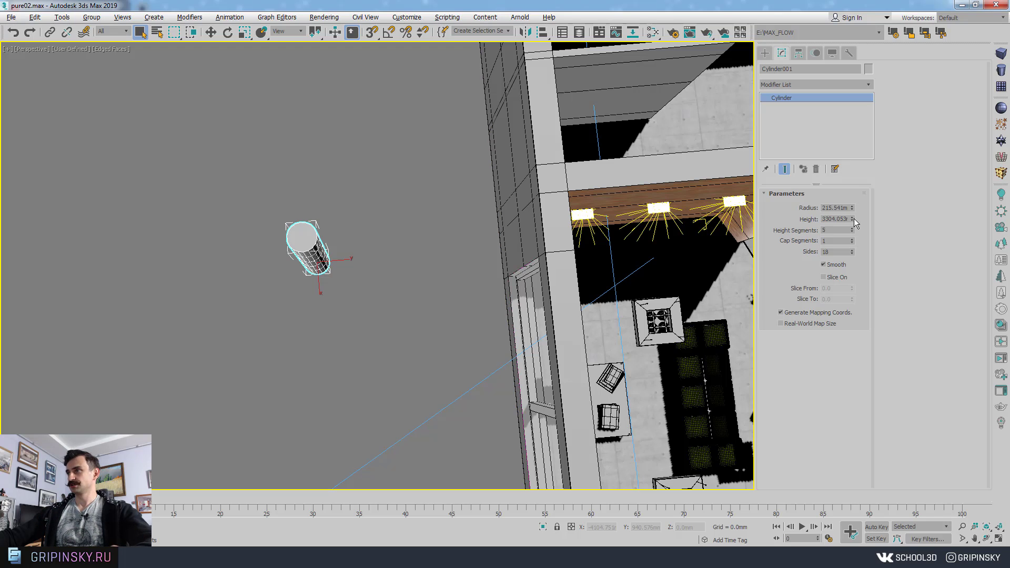
drag(852, 207, 852, 242)
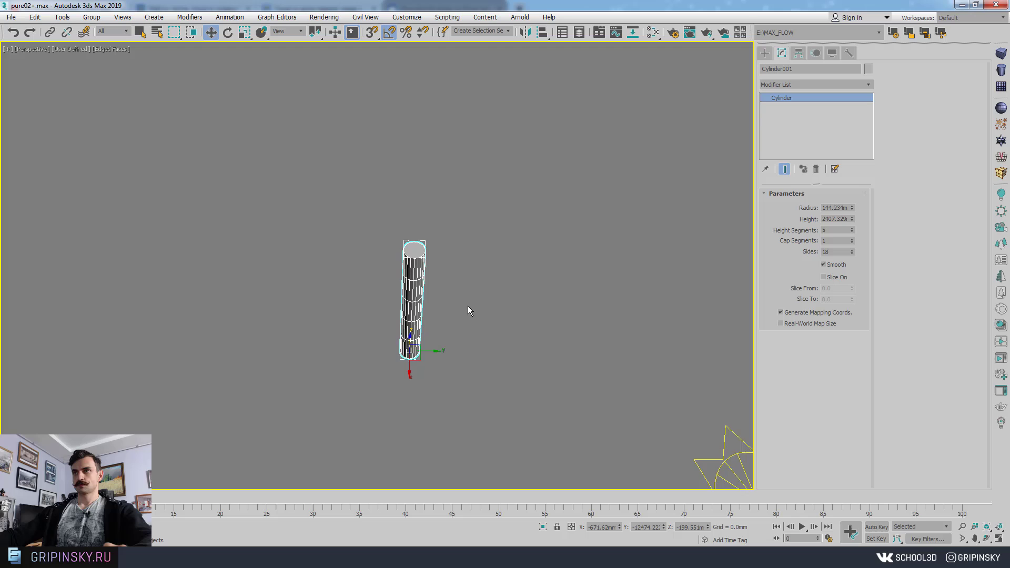
scroll(469, 307, up, 4)
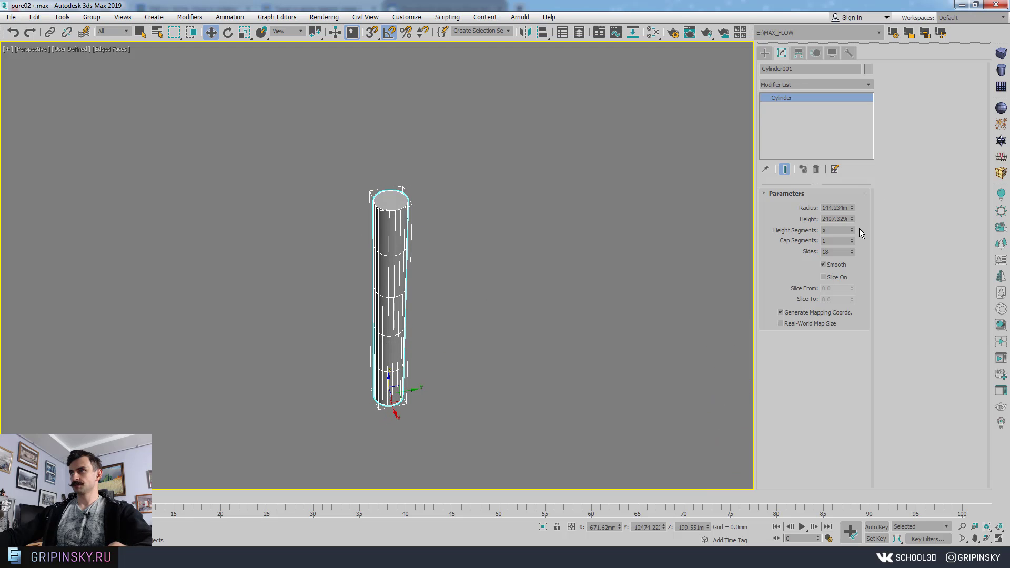
drag(854, 229, 852, 234)
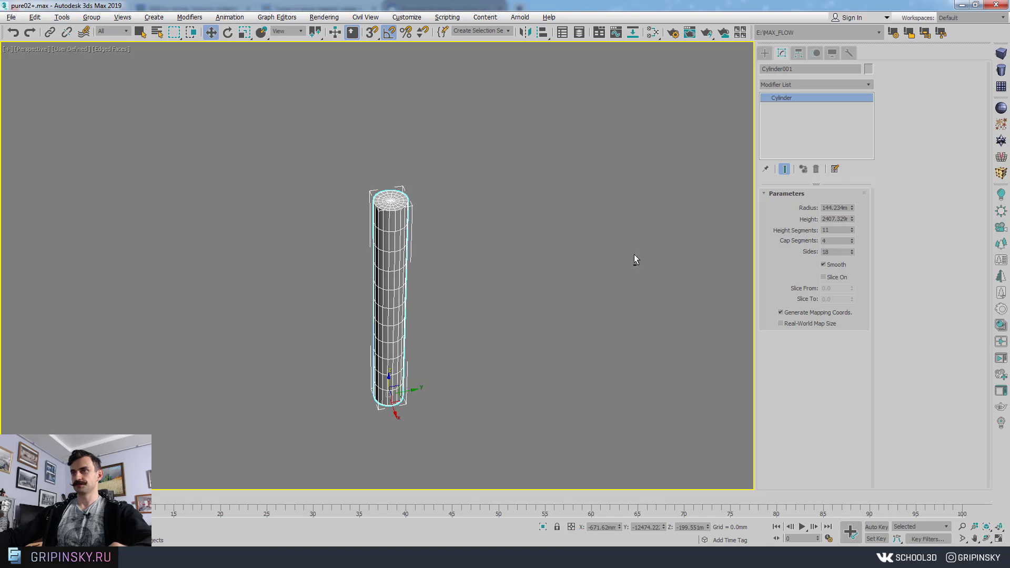
Clone the cylinder about 202 mm along the X axis so that the copy partly overlaps the original
alt+middle_drag(634, 254, 397, 293)
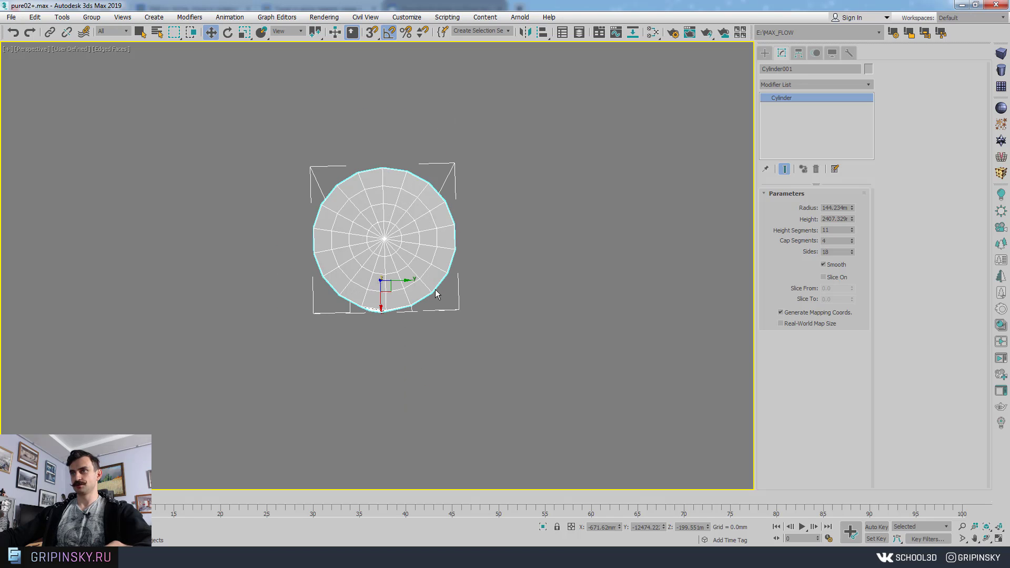
mouse_move(391, 301)
shift+mouse_down()
mouse_move(390, 376)
mouse_move(389, 345)
shift+mouse_up()
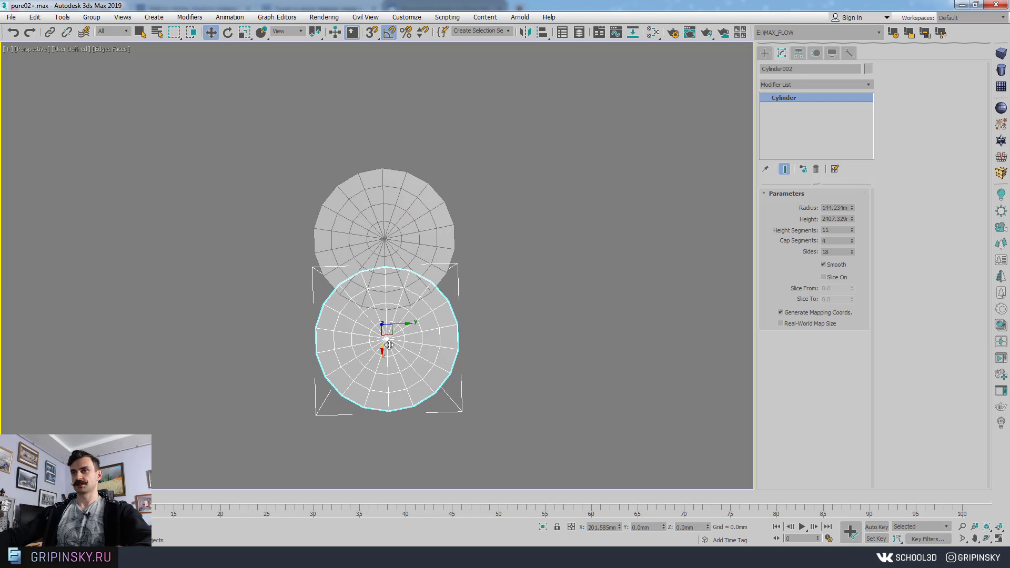
click(500, 325)
Select the original cylinder and frame both overlapping cylinders in the Top view
click(450, 271)
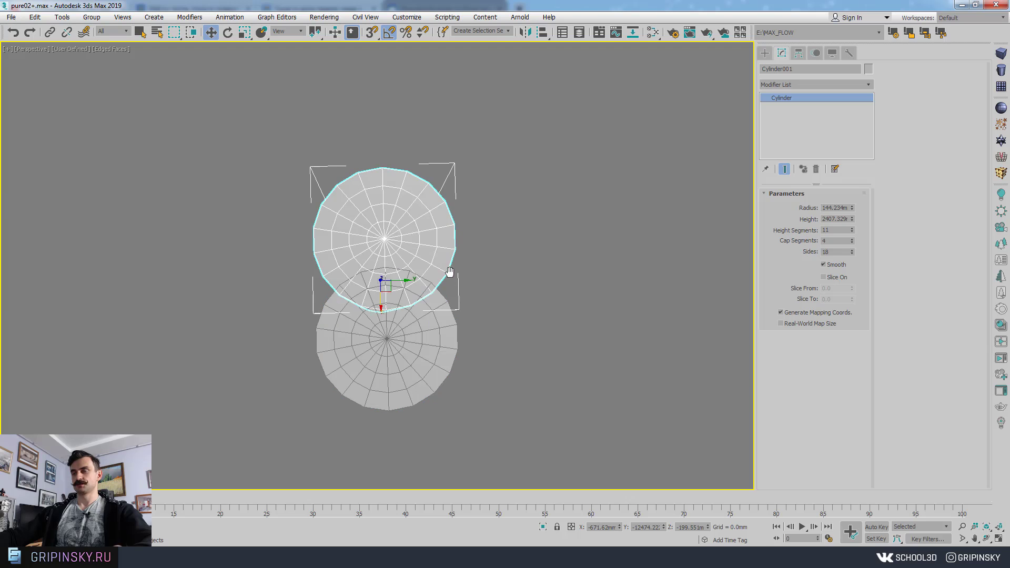
mouse_move(450, 272)
middle_down()
mouse_move(477, 262)
mouse_move(454, 259)
mouse_move(457, 280)
middle_up()
key(t)
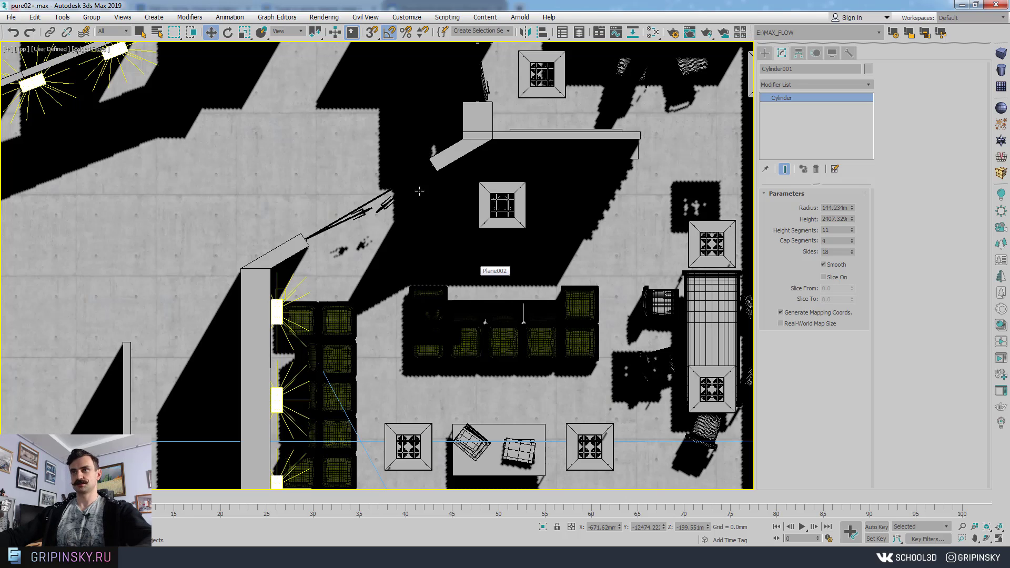
key(z)
middle_drag(323, 162, 253, 141)
scroll(387, 229, down, 3)
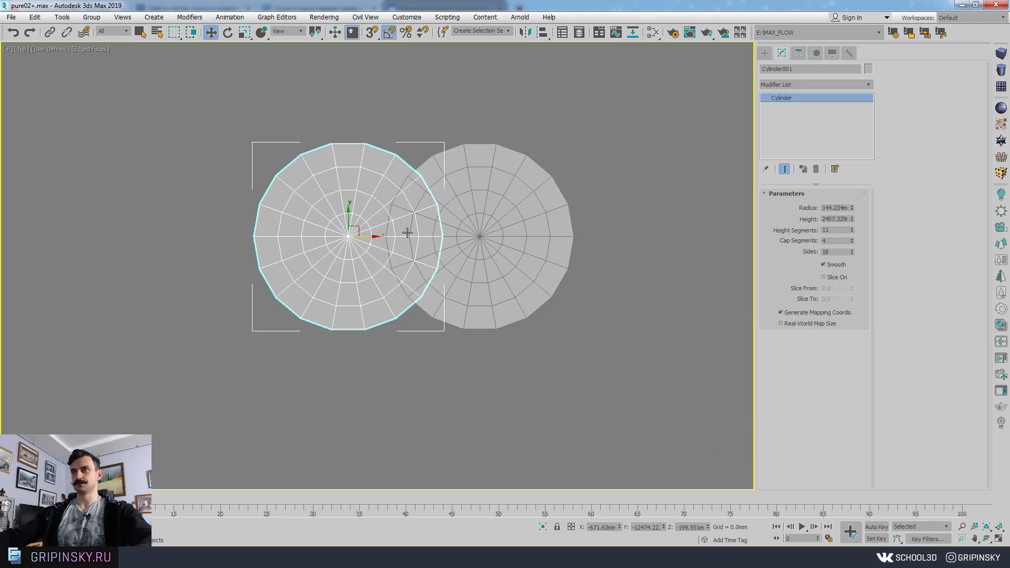
Convert the original cylinder to an Editable Poly and move its vertices inside the overlap along X toward its centre
mouse_move(407, 233)
middle_down()
mouse_move(377, 219)
mouse_move(413, 218)
middle_up()
right_click(435, 196)
mouse_move(480, 314)
click(537, 314)
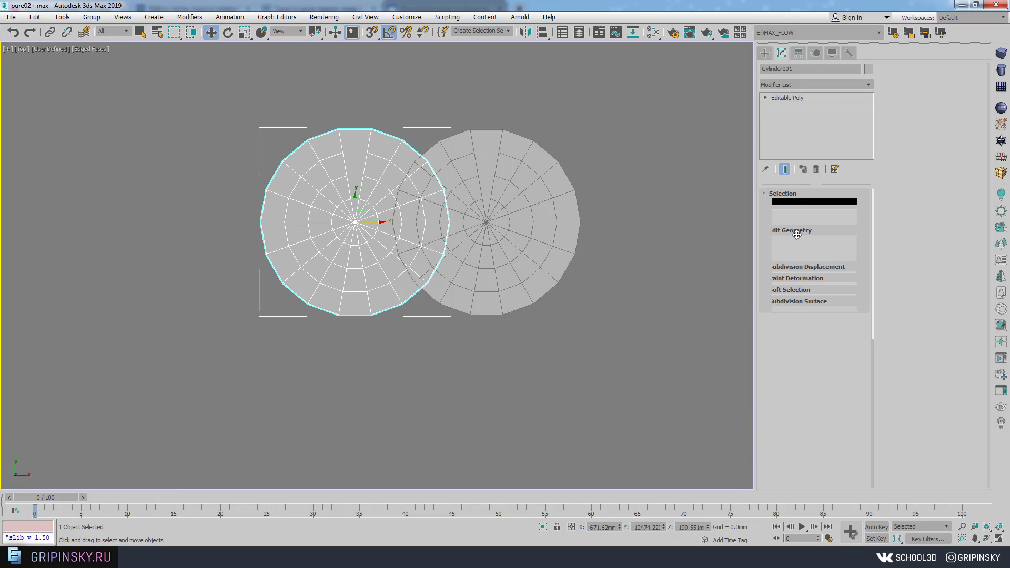
key(1)
drag(414, 156, 485, 289)
drag(463, 222, 444, 222)
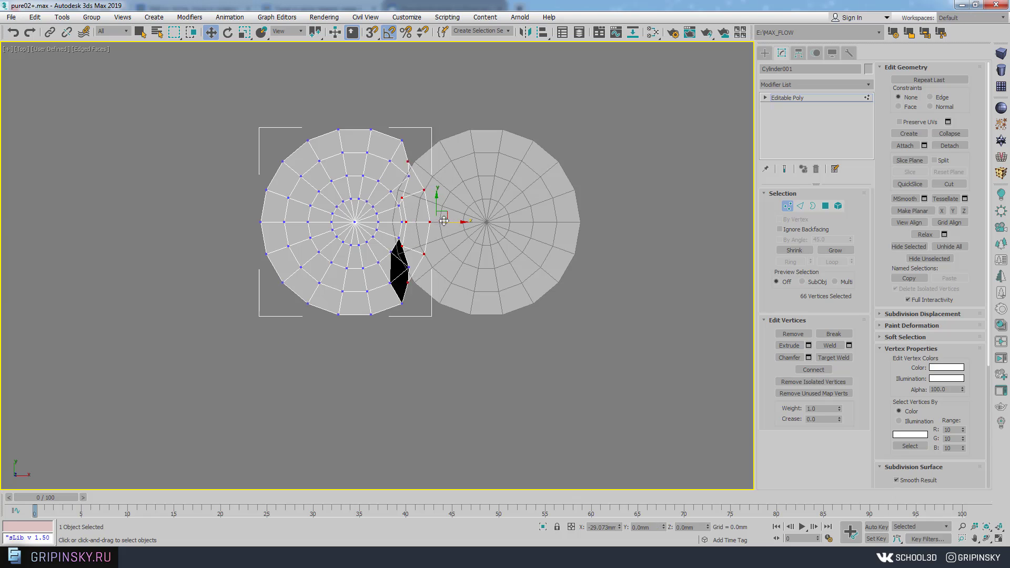
Flatten the inner column of ring vertices facing the overlap into a straight line and shift it toward the cylinder's centre
scroll(409, 231, up, 5)
drag(385, 301, 387, 303)
key(r)
drag(398, 204, 634, 221)
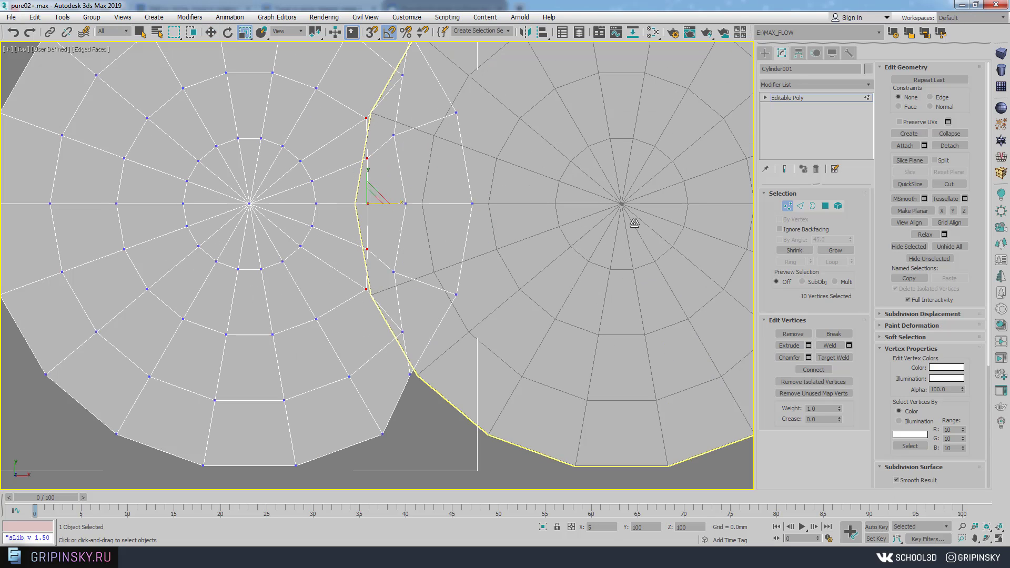
key(w)
drag(395, 204, 357, 204)
Move the symmetric pair of ring vertices beside the overlap about 33 mm along X toward the cylinder's centre
scroll(391, 171, down, 2)
drag(384, 116, 402, 135)
scroll(404, 136, up, 1)
middle_drag(410, 136, 428, 154)
ctrl+drag(404, 306, 420, 322)
drag(441, 226, 399, 224)
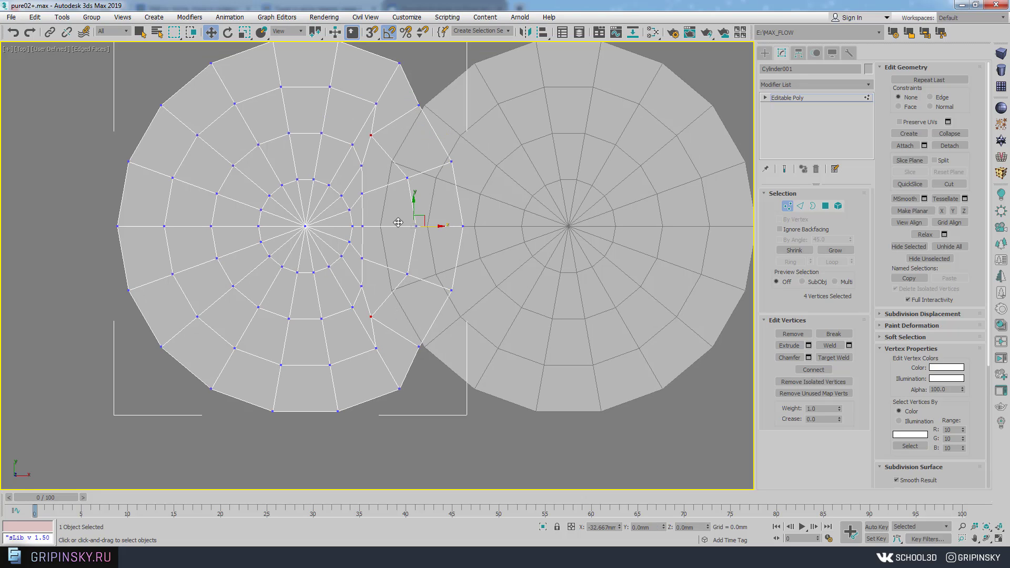
Pull the remaining inner ring vertices out of the overlap and nudge the whole group of inner vertices slightly toward the centre
drag(400, 169, 414, 184)
ctrl+drag(400, 266, 416, 282)
mouse_move(432, 229)
mouse_down()
mouse_move(397, 226)
mouse_move(424, 235)
mouse_up()
drag(437, 227, 389, 224)
drag(394, 346, 339, 138)
drag(343, 96, 392, 352)
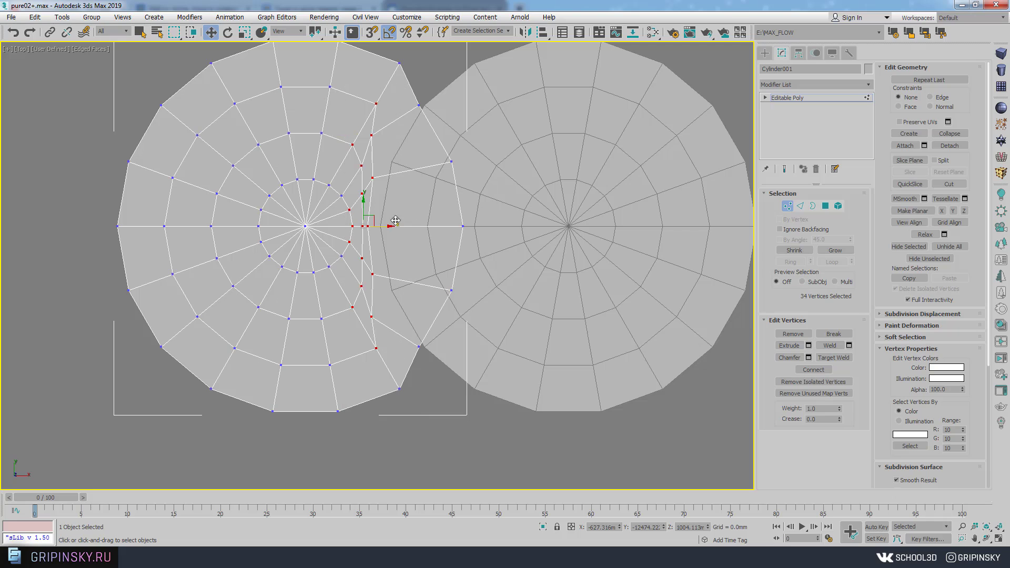
drag(389, 226, 385, 226)
Move the overlapping outer rim vertices along X so the rim forms a concave notch following the neighbouring cylinder's outline
drag(402, 100, 424, 115)
middle_drag(407, 65, 420, 135)
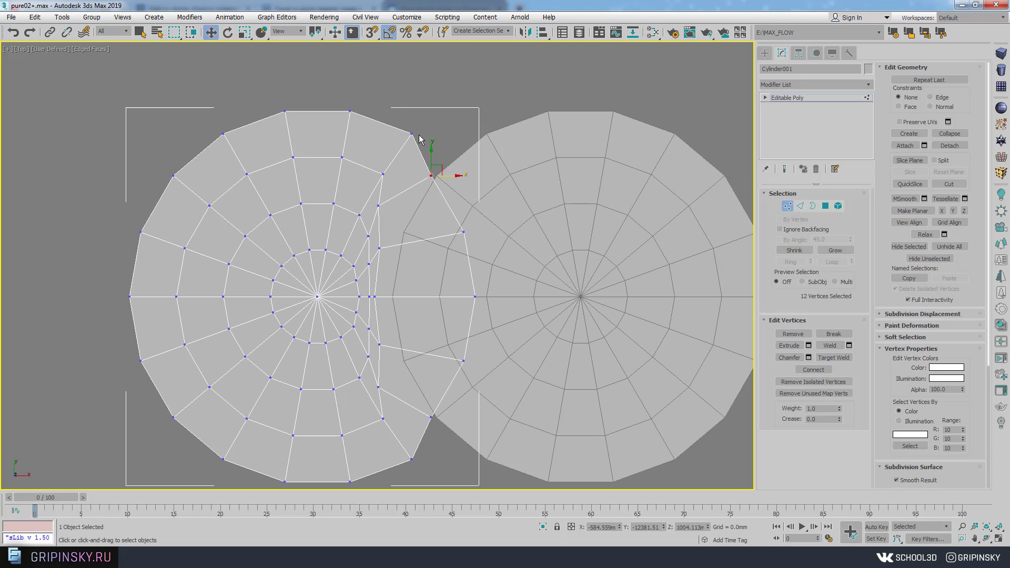
drag(433, 136, 485, 140)
right_click(485, 140)
drag(415, 170, 440, 184)
drag(423, 204, 537, 390)
drag(491, 300, 418, 295)
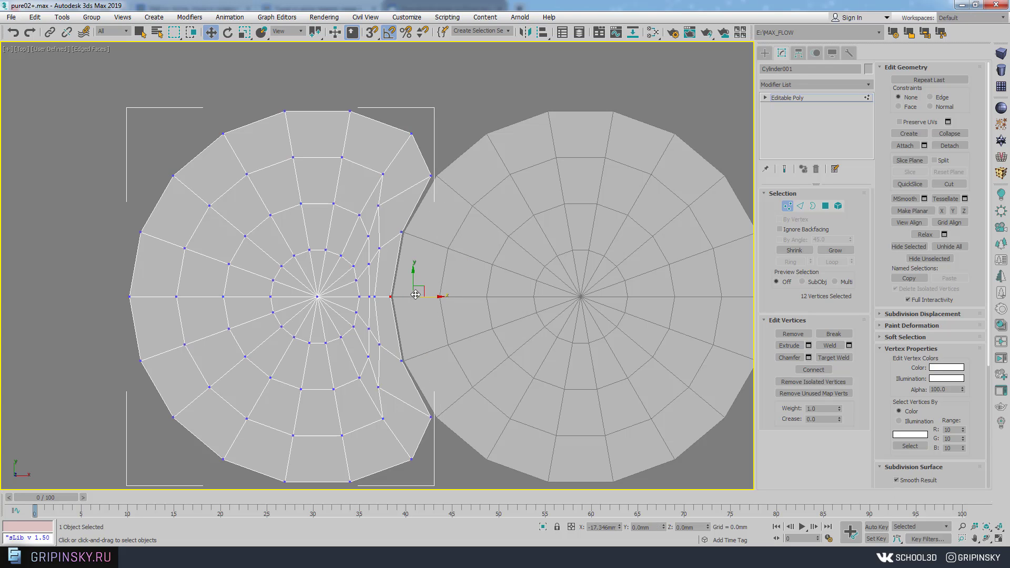
Finish the vertex editing and delete the intact neighbouring cylinder
scroll(485, 337, down, 2)
middle_drag(485, 337, 489, 270)
scroll(489, 270, up, 2)
middle_drag(553, 90, 446, 119)
click(782, 99)
scroll(593, 263, down, 4)
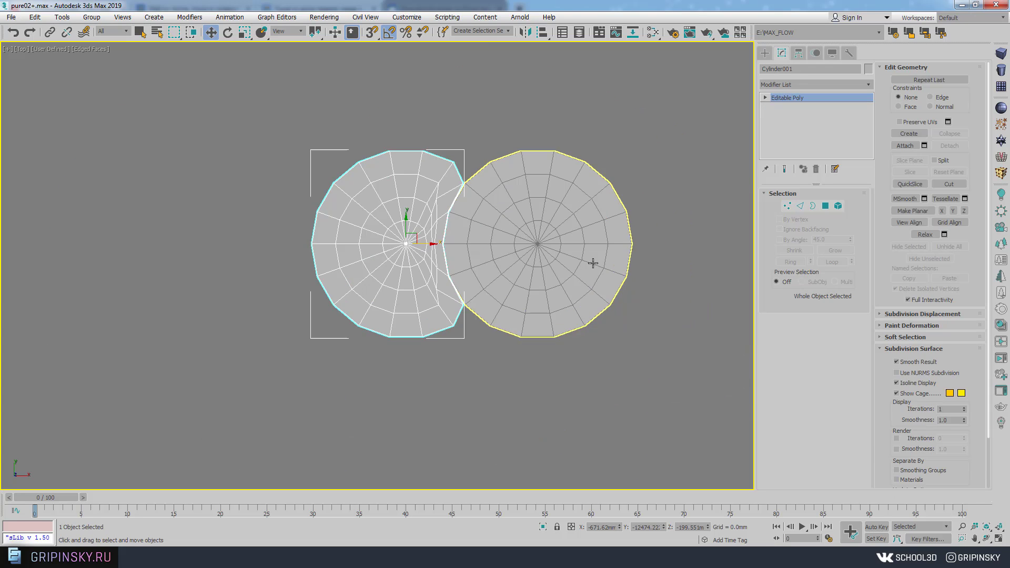
click(572, 265)
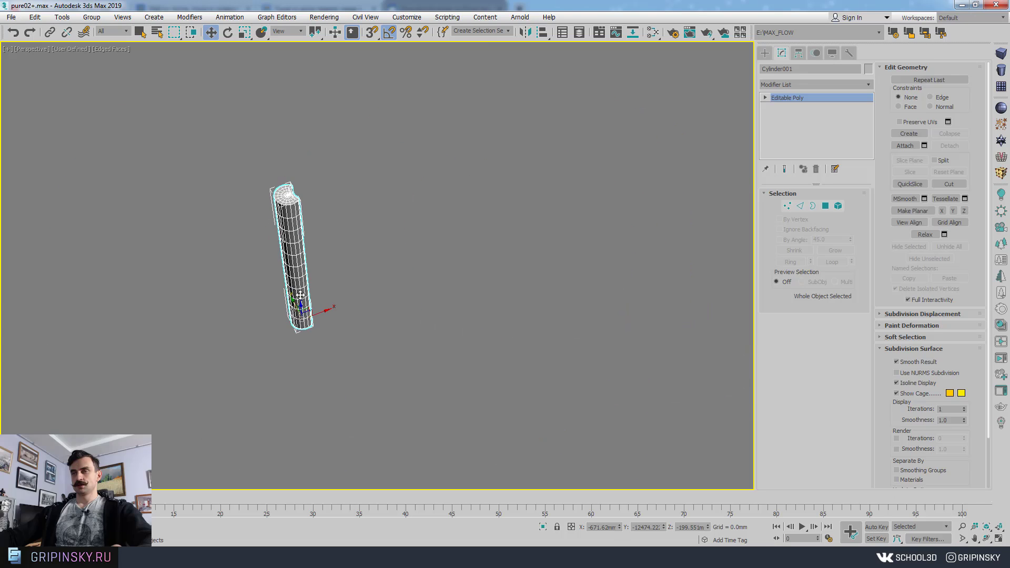
Inspect the notched cylinder from several distances and angles in the Perspective view
scroll(374, 326, up, 3)
scroll(373, 327, down, 3)
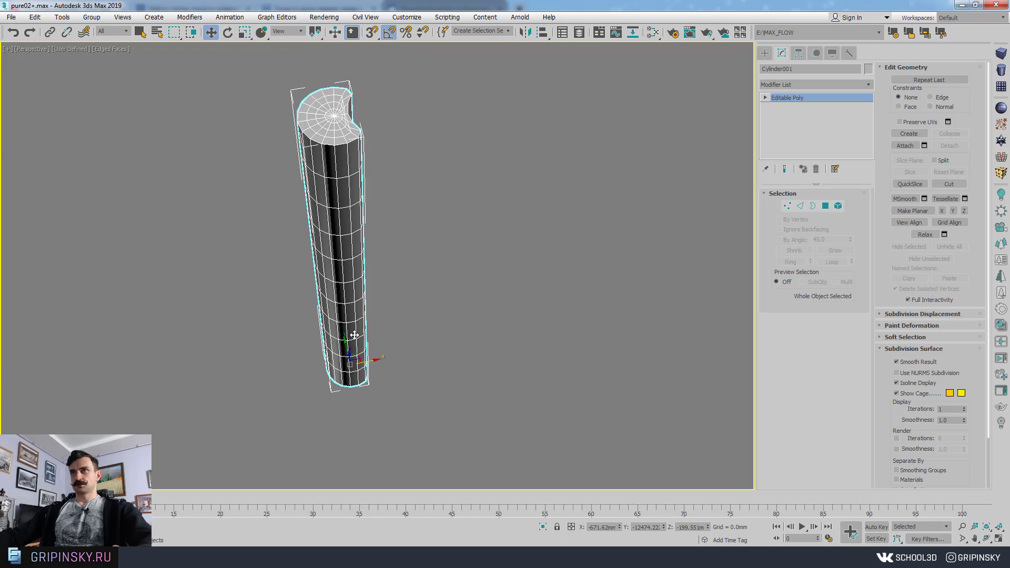
scroll(374, 329, down, 1)
scroll(377, 327, up, 3)
middle_drag(378, 327, 390, 350)
scroll(390, 350, down, 3)
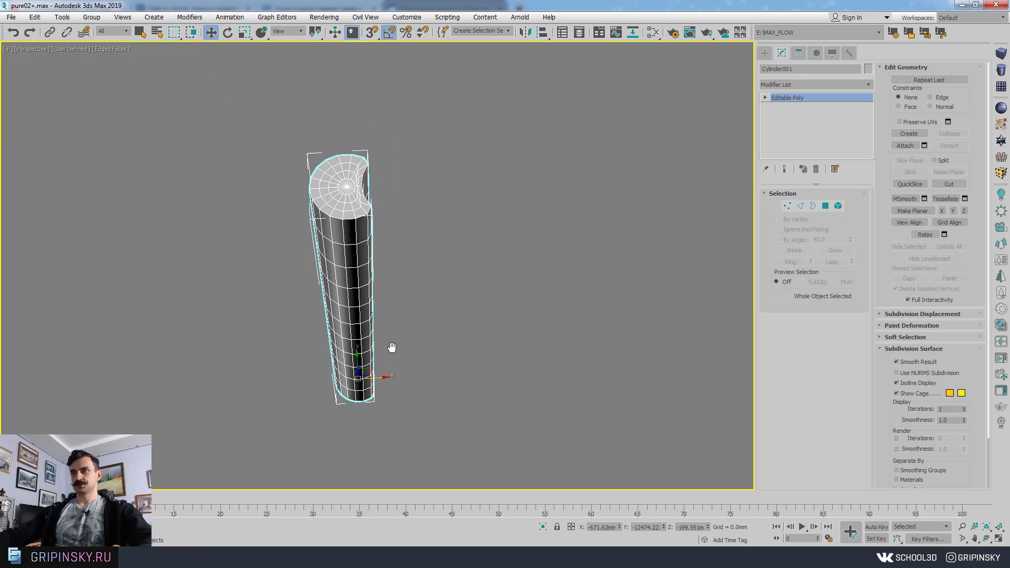
scroll(390, 349, up, 1)
middle_drag(404, 303, 365, 305)
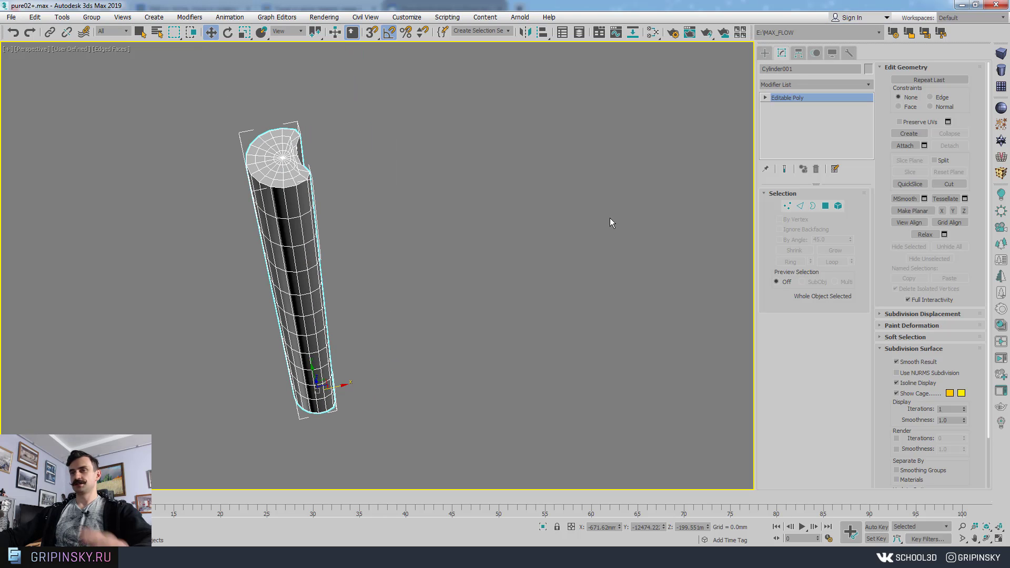
middle_drag(355, 394, 409, 317)
Clone the notched cylinder about 1078 mm along the X axis as one independent copy
scroll(465, 332, down, 4)
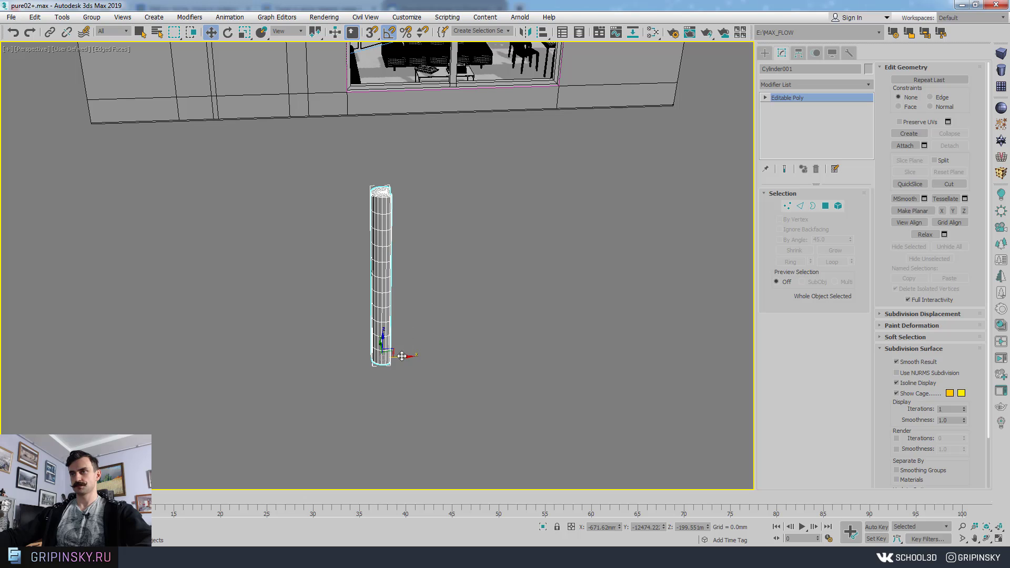
shift+drag(402, 357, 485, 355)
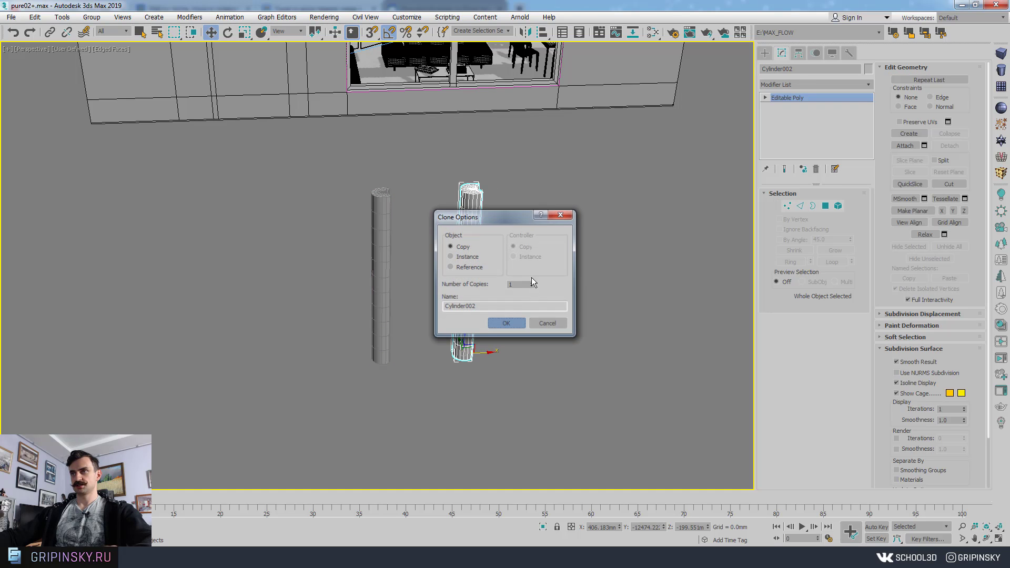
click(504, 323)
Select all vertical side edges and radial cap edges of the copied cylinder
scroll(491, 266, up, 5)
middle_drag(491, 266, 489, 218)
scroll(500, 301, up, 4)
scroll(492, 305, down, 3)
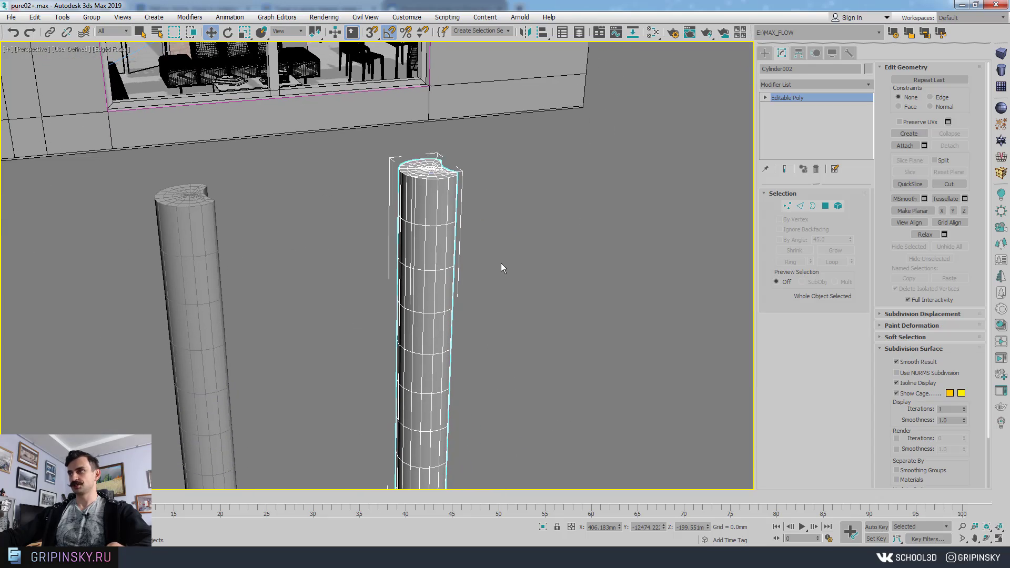
click(800, 206)
mouse_move(547, 344)
alt+middle_down()
mouse_move(531, 320)
mouse_move(577, 330)
mouse_move(564, 340)
alt+middle_up()
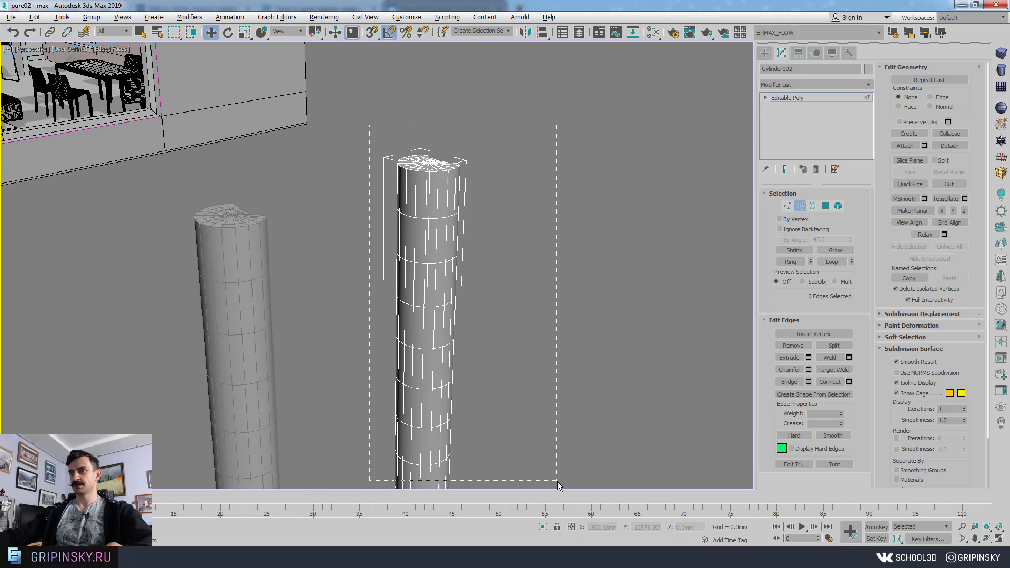
alt+middle_drag(454, 292, 439, 261)
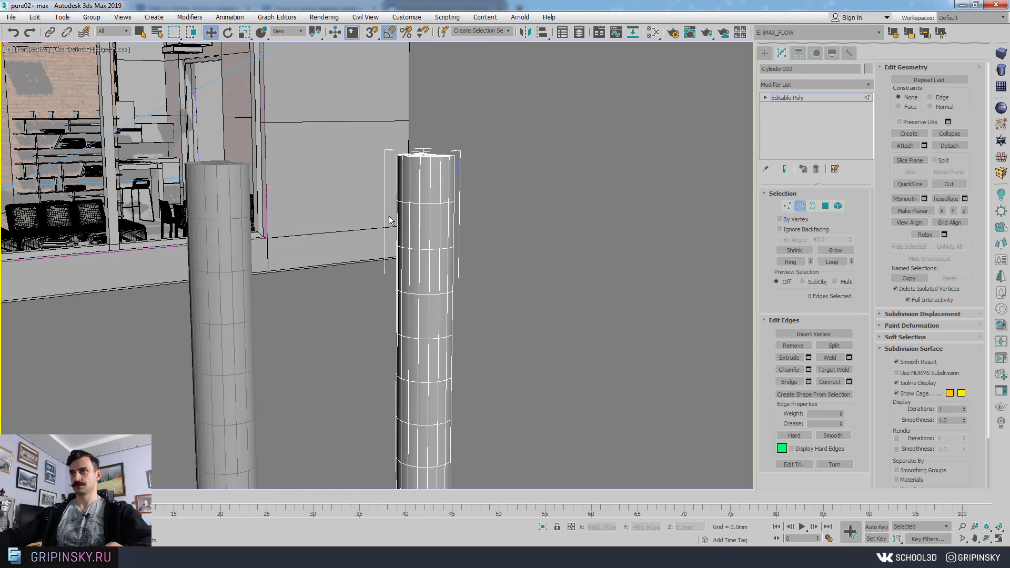
drag(508, 236, 508, 236)
alt+middle_drag(543, 262, 515, 299)
key(alt+w)
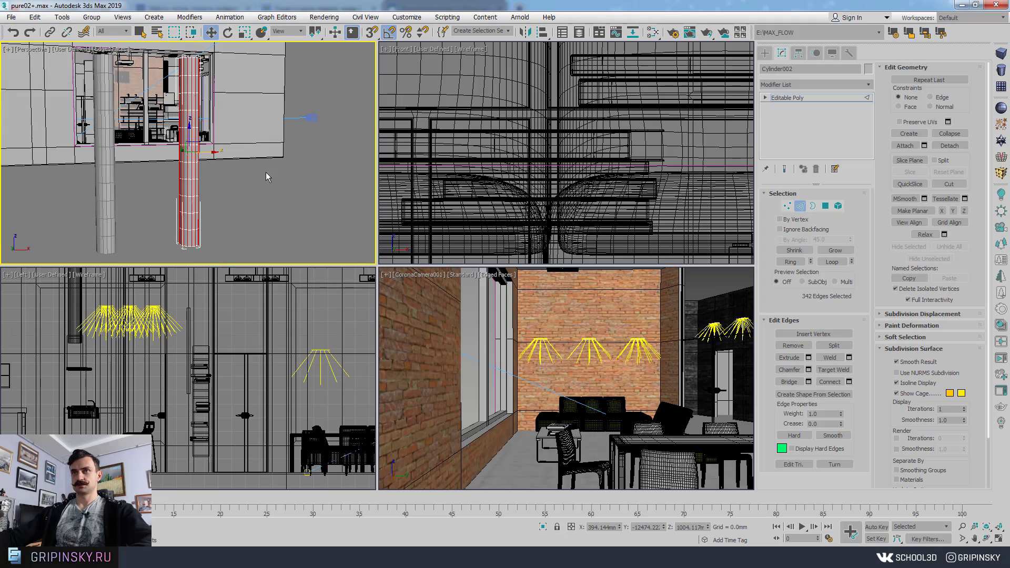
middle_drag(265, 173, 277, 187)
key(alt+w)
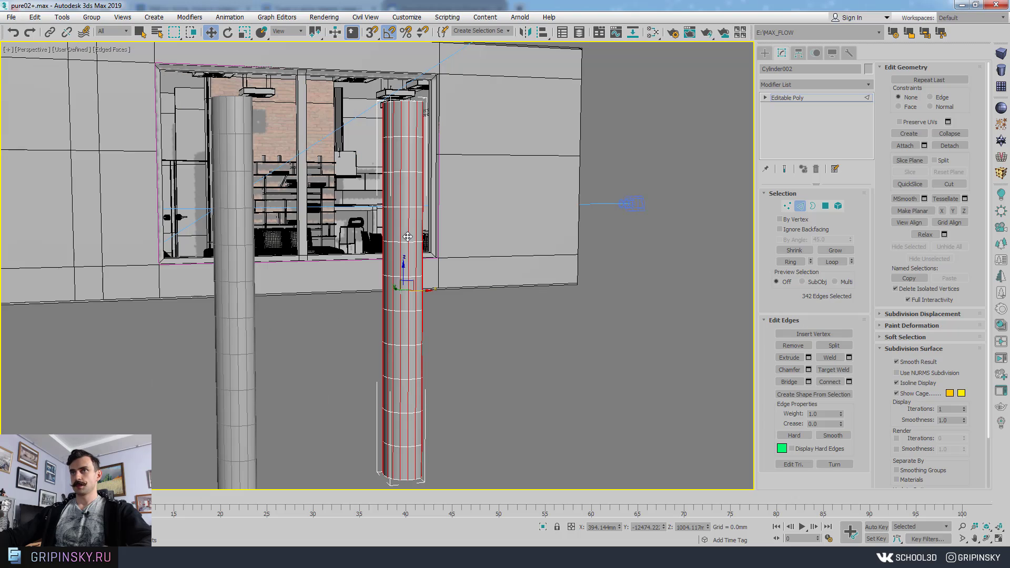
Deselect patches of vertical edges around the middle of the copy's shaft, undoing unwanted selection changes
scroll(524, 282, up, 5)
scroll(553, 258, down, 4)
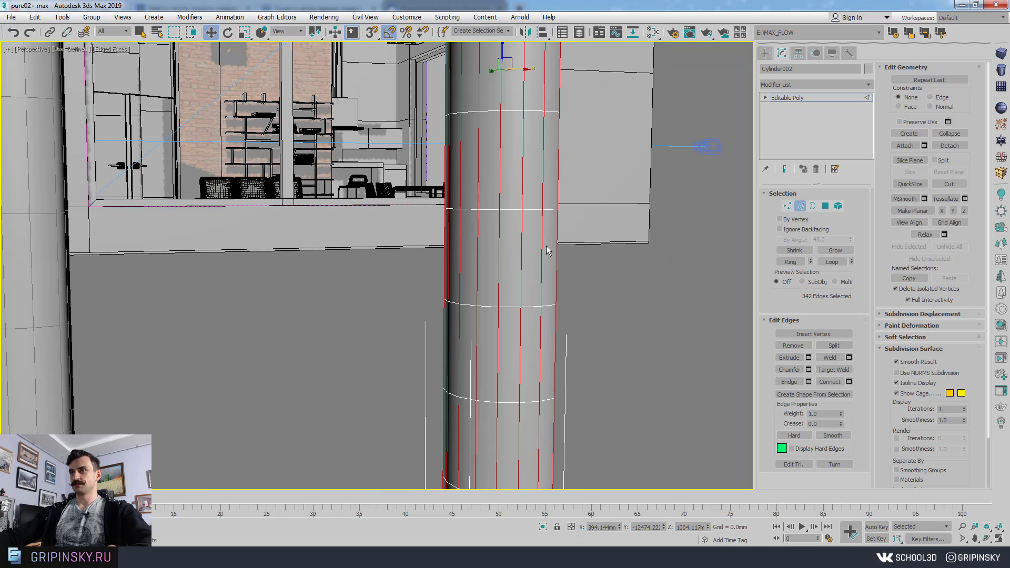
alt+drag(584, 339, 583, 339)
scroll(583, 339, down, 3)
middle_drag(583, 339, 615, 287)
key(ctrl+z)
alt+drag(554, 298, 554, 299)
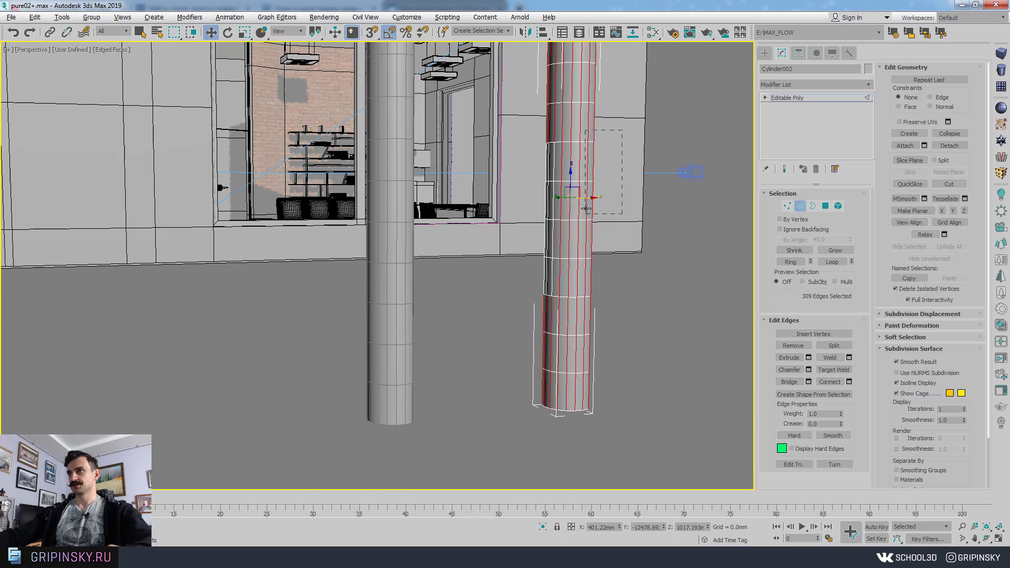
middle_drag(534, 84, 538, 184)
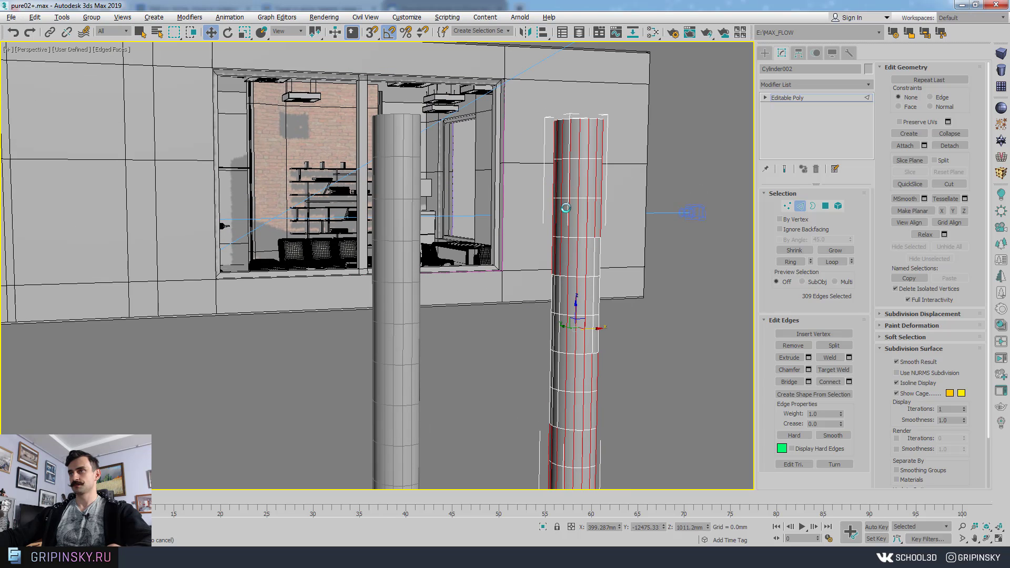
key(ctrl+z)
alt+drag(553, 223, 589, 157)
middle_drag(653, 421, 607, 253)
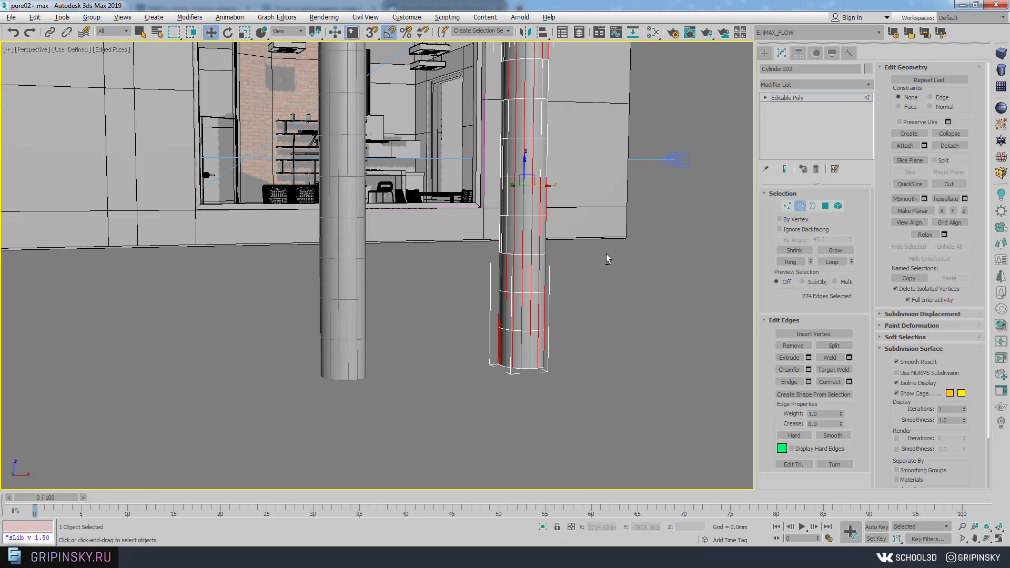
Deselect further patches of edges around the copy's shaft and notch, keeping only an irregular scatter of vertical and radial edges
alt+drag(542, 328, 544, 386)
alt+middle_drag(544, 387, 613, 370)
alt+drag(613, 370, 579, 150)
alt+middle_drag(579, 263, 510, 445)
alt+drag(510, 445, 528, 371)
middle_drag(532, 100, 548, 255)
scroll(586, 315, up, 4)
alt+drag(606, 349, 604, 357)
scroll(603, 356, down, 3)
alt+middle_drag(603, 355, 585, 249)
alt+middle_drag(582, 163, 516, 289)
scroll(516, 293, up, 3)
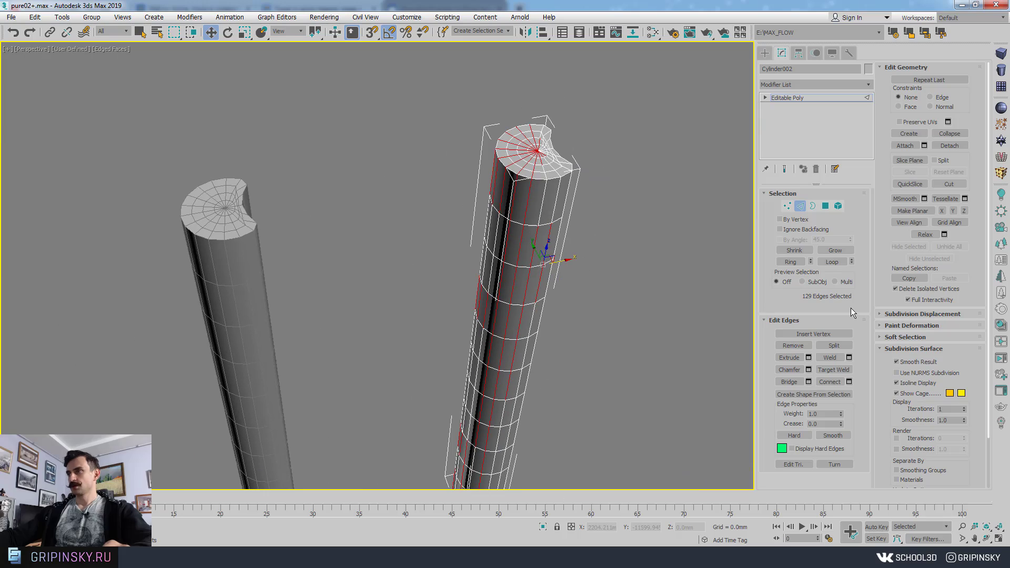
Start an edge extrusion on the copy's selected edges and reset its height and width to 0 mm
click(809, 359)
middle_drag(649, 200, 598, 198)
scroll(602, 198, up, 4)
scroll(602, 198, down, 4)
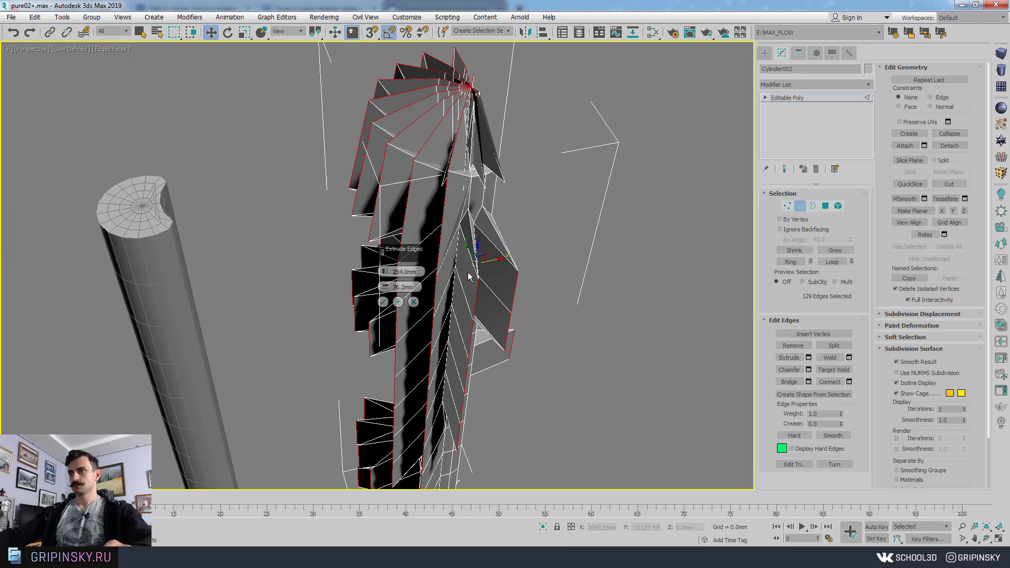
click(421, 309)
middle_drag(494, 181, 508, 274)
scroll(495, 213, up, 3)
key(ctrl+z)
right_click(385, 274)
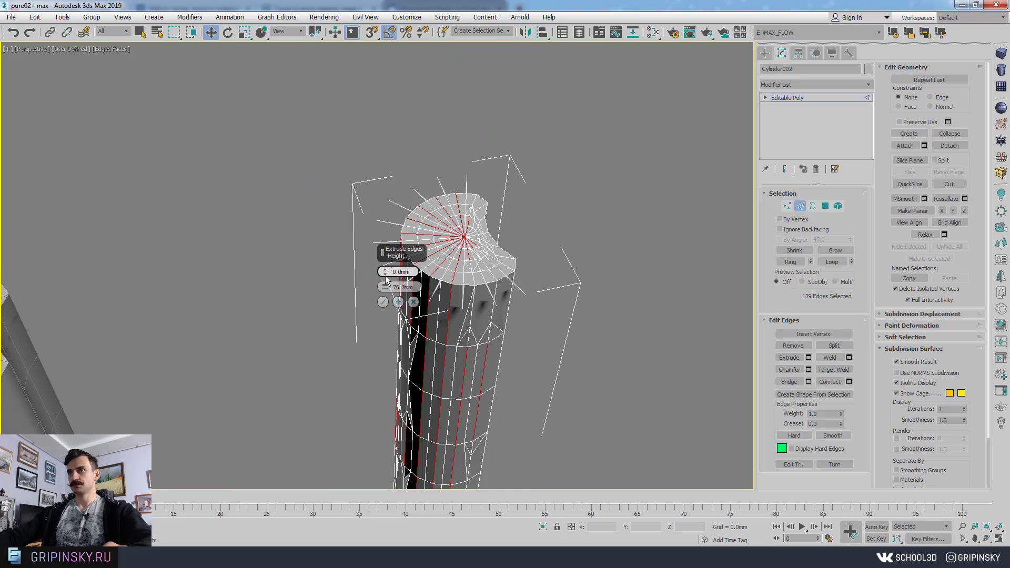
right_click(386, 287)
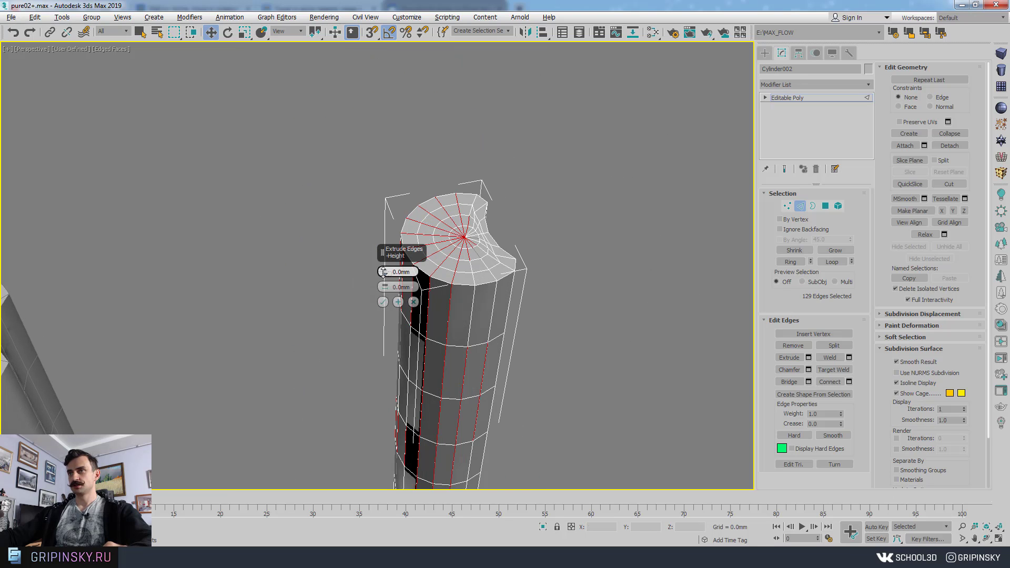
Set the edge extrusion height to about -5 mm and its width to about 0.88 mm to form narrow grooves
drag(383, 272, 384, 273)
middle_drag(499, 252, 548, 228)
scroll(483, 237, up, 12)
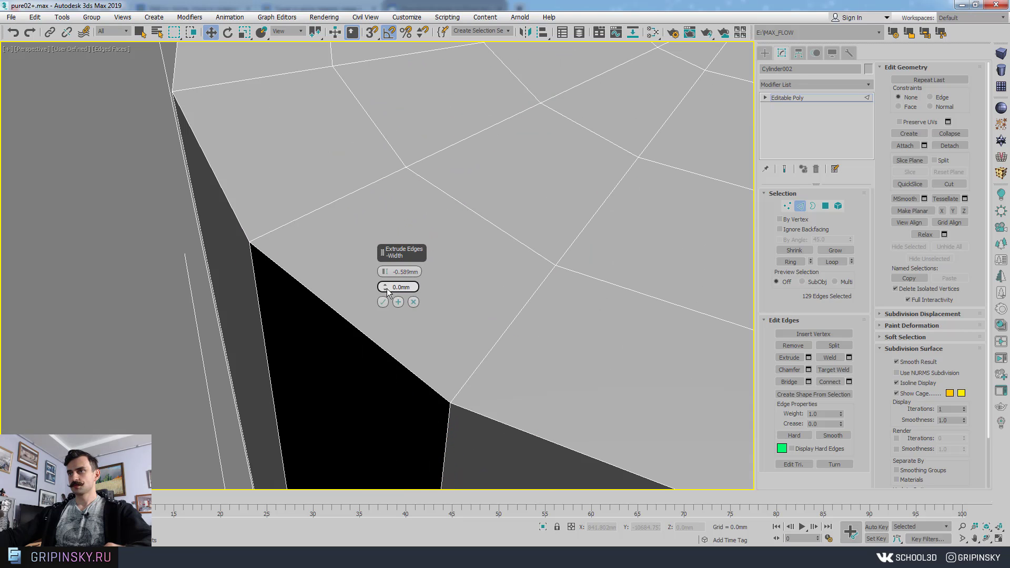
mouse_move(388, 292)
mouse_down()
mouse_move(387, 280)
mouse_move(387, 294)
mouse_up()
scroll(577, 295, down, 10)
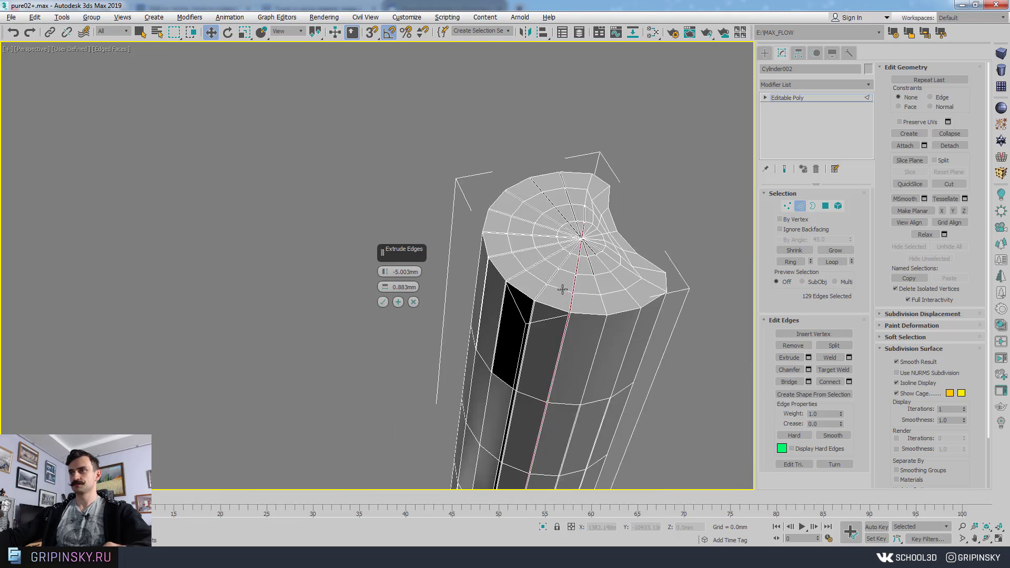
Examine the grooves on the copy's cap and shaft up close in the Perspective view
alt+middle_drag(562, 290, 553, 310)
scroll(538, 237, up, 5)
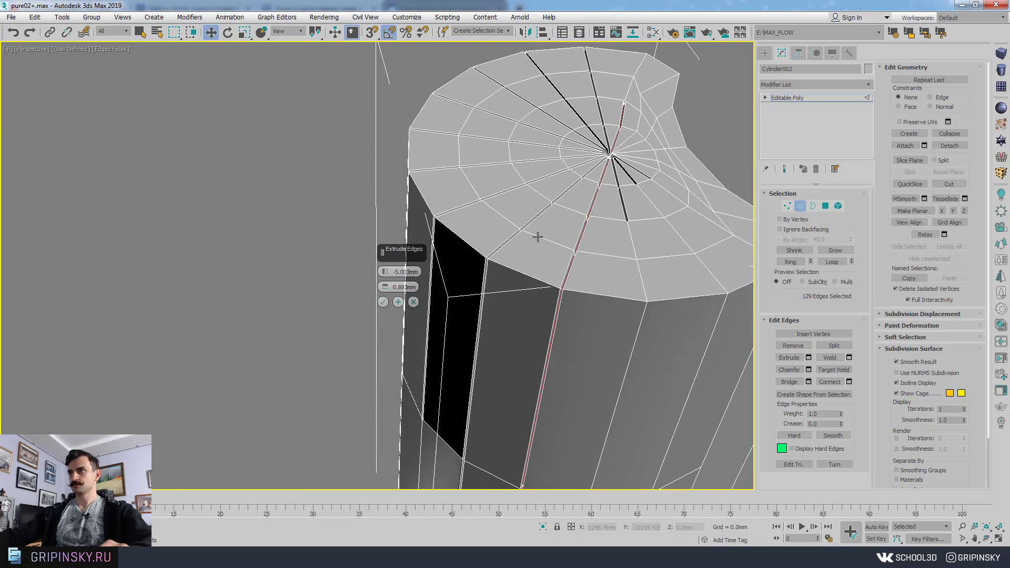
middle_drag(669, 221, 573, 351)
scroll(598, 267, up, 4)
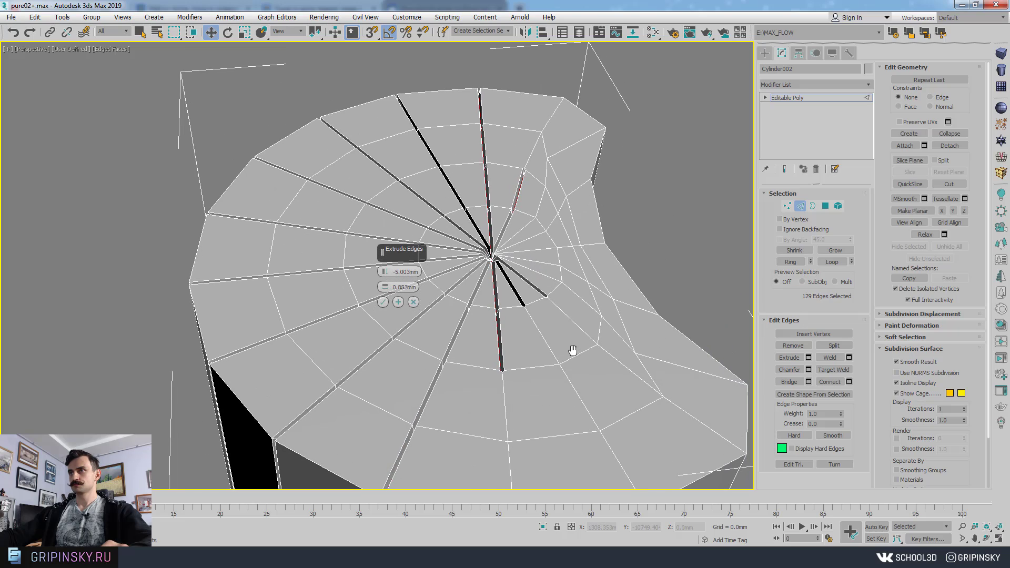
scroll(538, 295, up, 3)
scroll(537, 295, down, 7)
alt+middle_drag(537, 296, 552, 283)
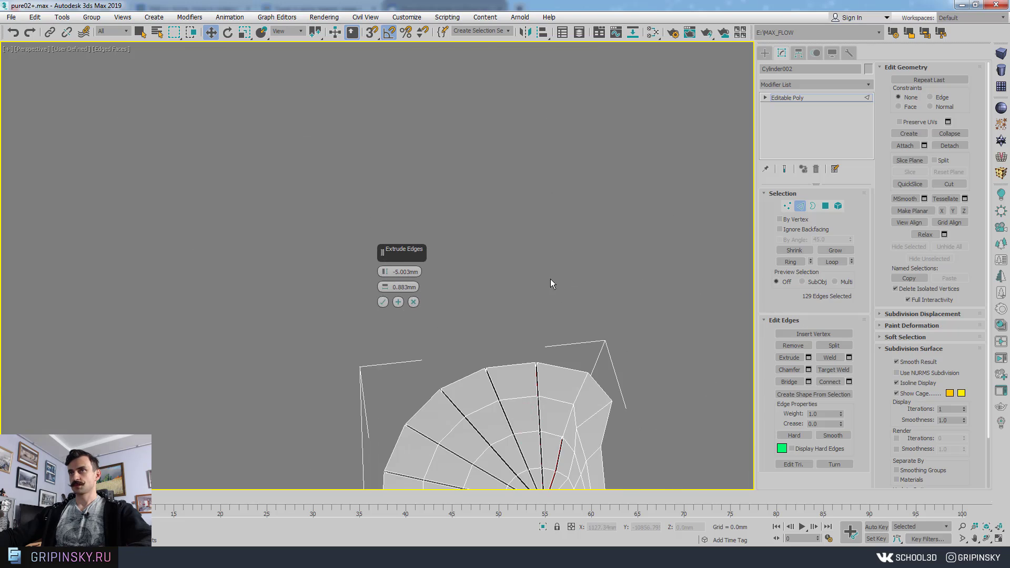
Check the grooves around the cap's centre in the Top view
key(alt+w)
scroll(287, 219, up, 4)
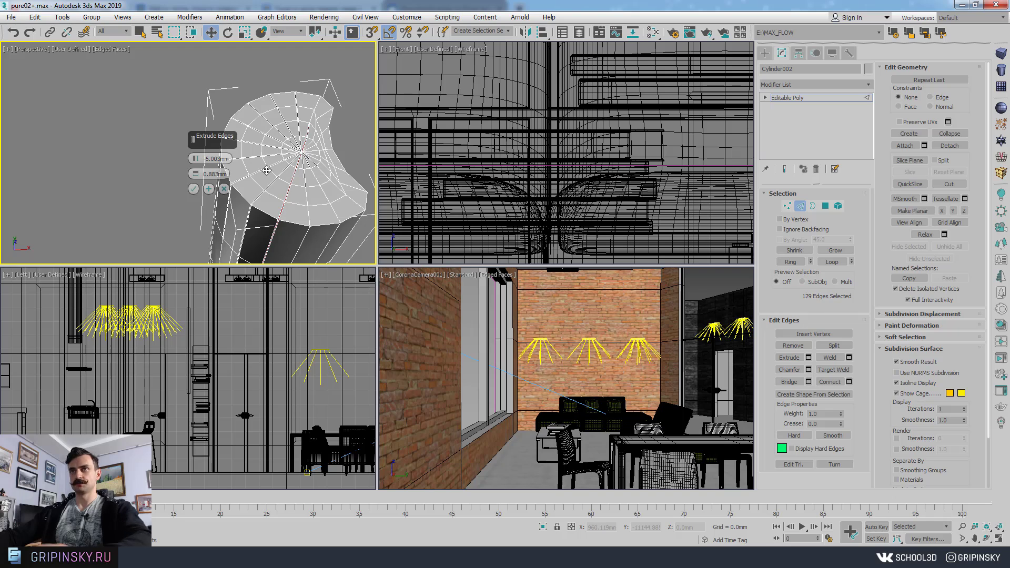
middle_drag(265, 169, 300, 182)
key(t)
key(z)
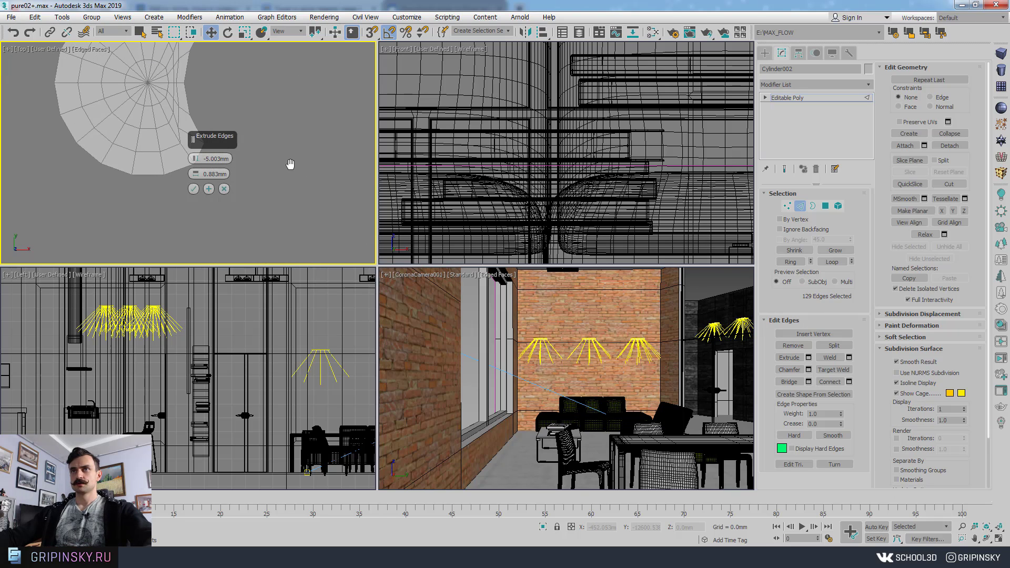
scroll(248, 150, up, 4)
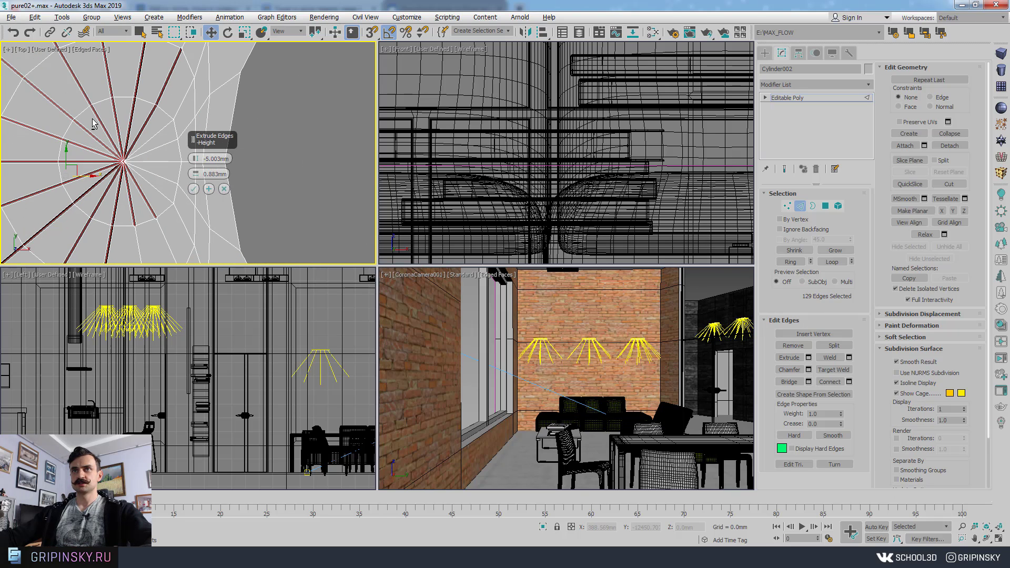
Deselect the edges around the cap's centre, finish the groove extrusion on the remaining edges and leave edge editing
alt+drag(149, 191, 150, 192)
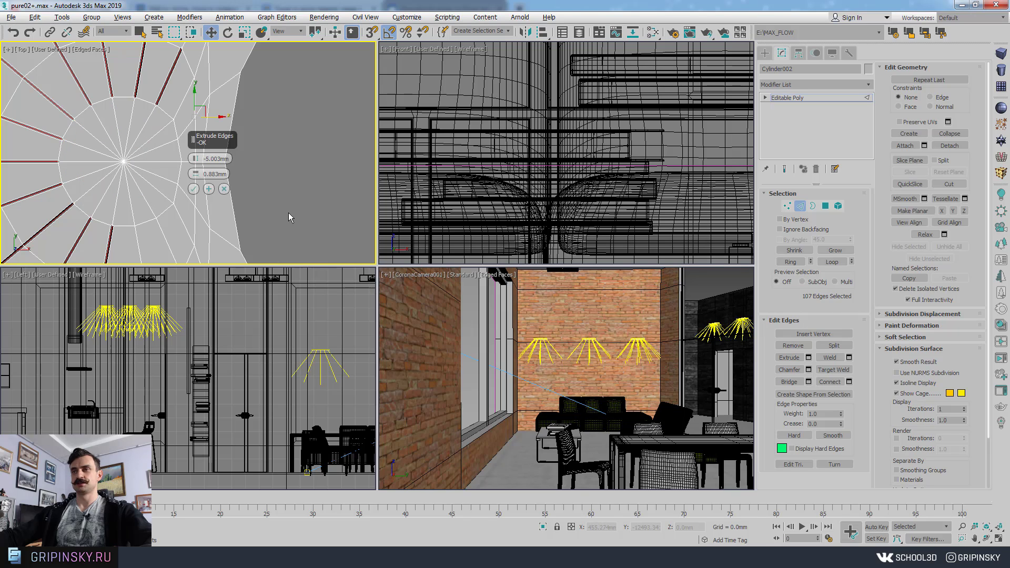
scroll(300, 177, down, 4)
key(alt+w)
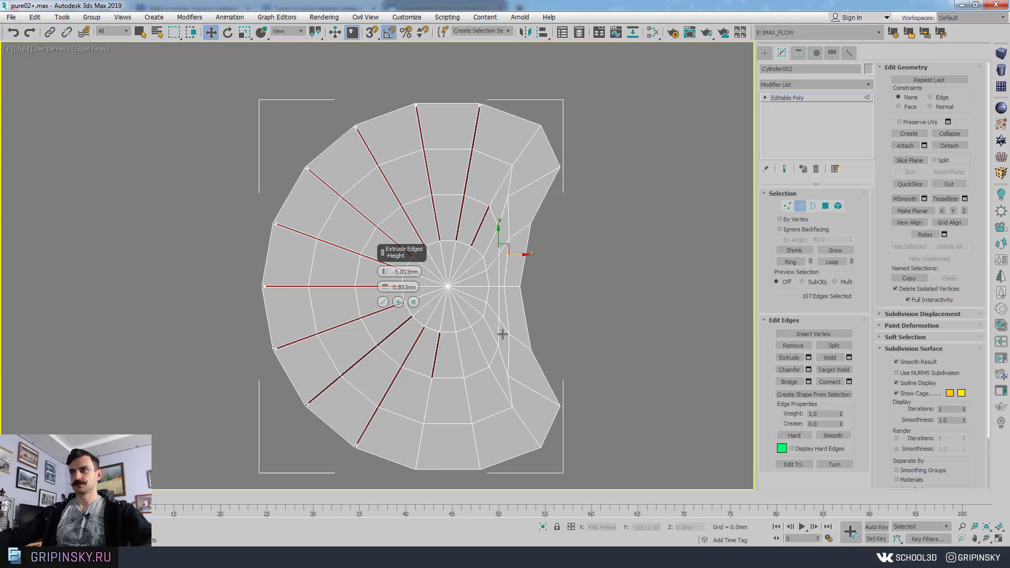
scroll(526, 347, down, 3)
scroll(578, 372, down, 3)
middle_drag(586, 377, 455, 344)
key(p)
scroll(542, 345, down, 4)
key(2)
key(2)
Clone the grooved cylinder to one side of the existing one in the Perspective view
shift+drag(415, 431, 531, 453)
click(512, 323)
mouse_move(440, 331)
alt+middle_down()
mouse_move(491, 254)
mouse_move(473, 212)
mouse_move(494, 289)
alt+middle_up()
scroll(589, 246, up, 4)
alt+middle_drag(589, 246, 541, 251)
middle_drag(616, 463, 545, 258)
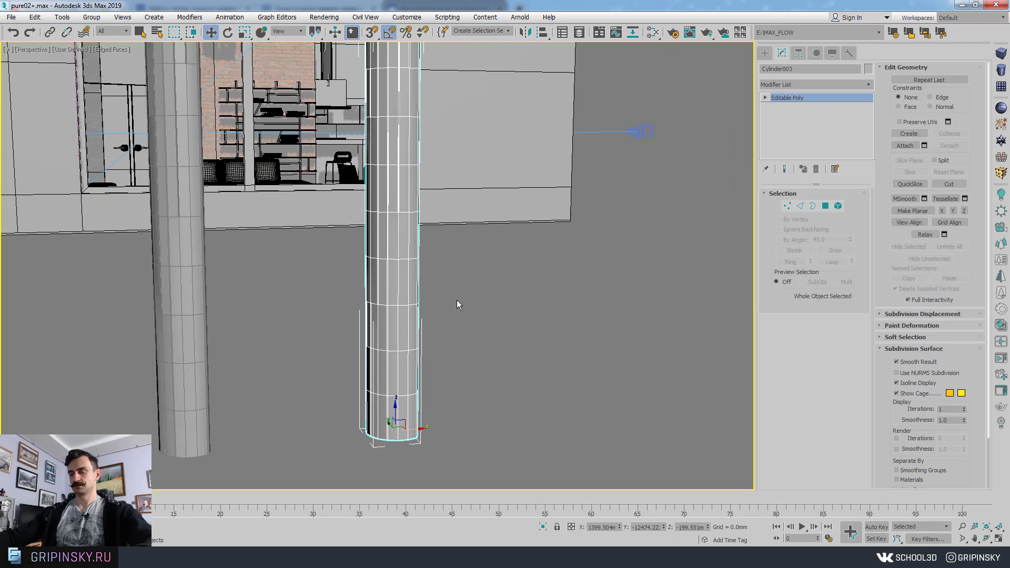
middle_drag(457, 300, 493, 318)
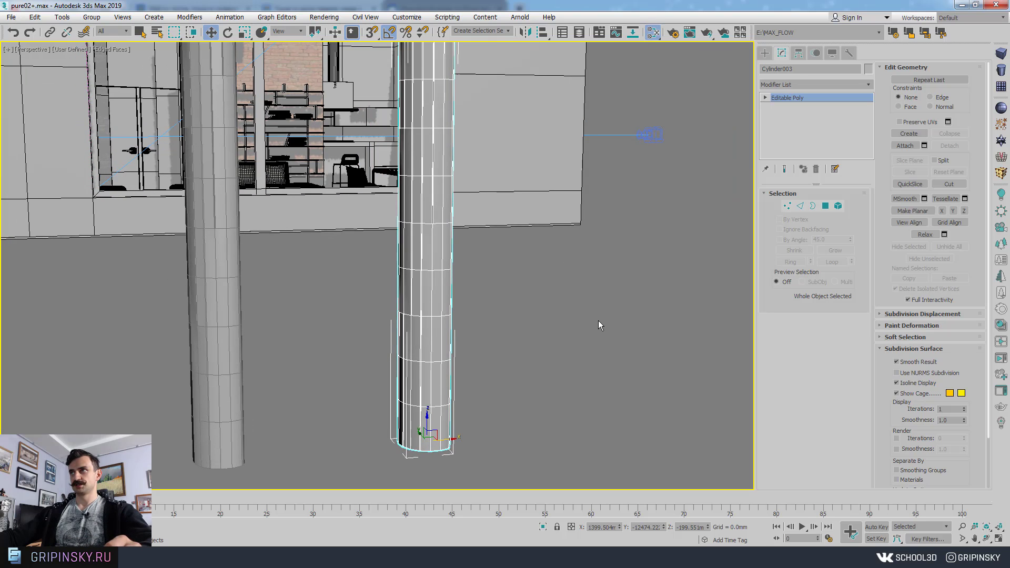
Open the Slate Material Editor and create an empty node view named View3
key(m)
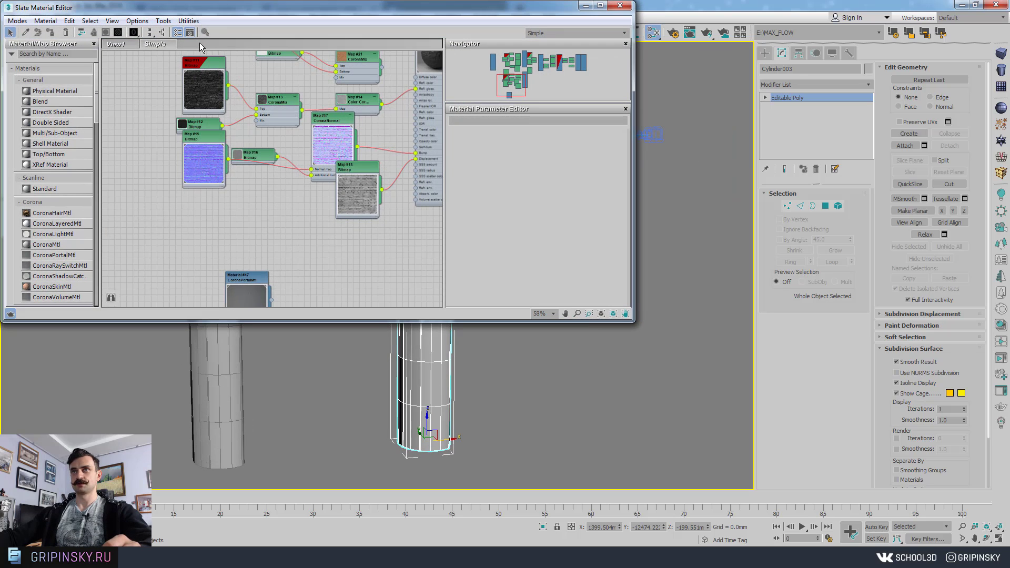
right_click(200, 47)
click(221, 52)
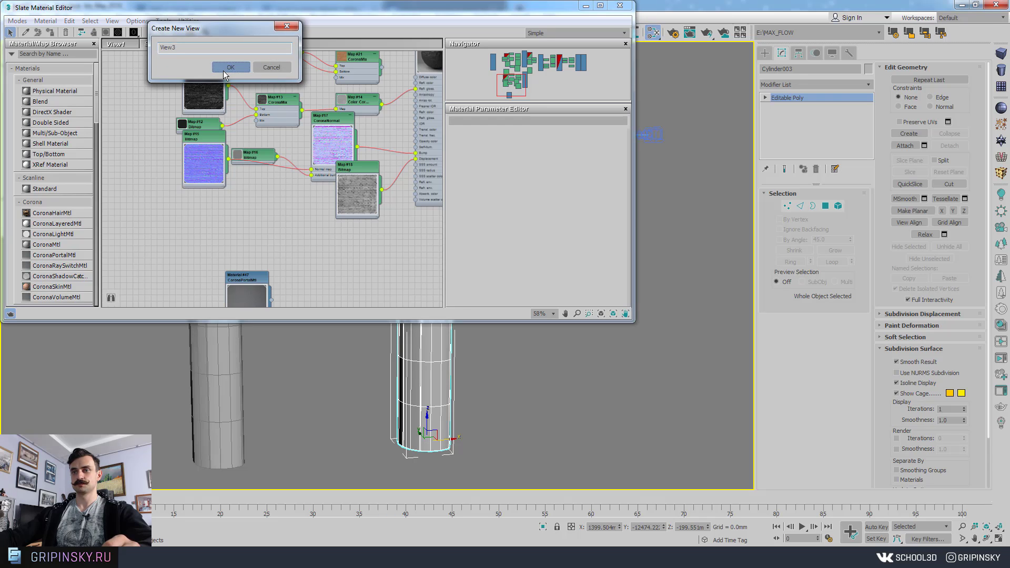
click(229, 68)
Bring AI37_009_plank_diff2 from the wood folder into View3 as a bitmap and open its parameters
key(alt+Tab)
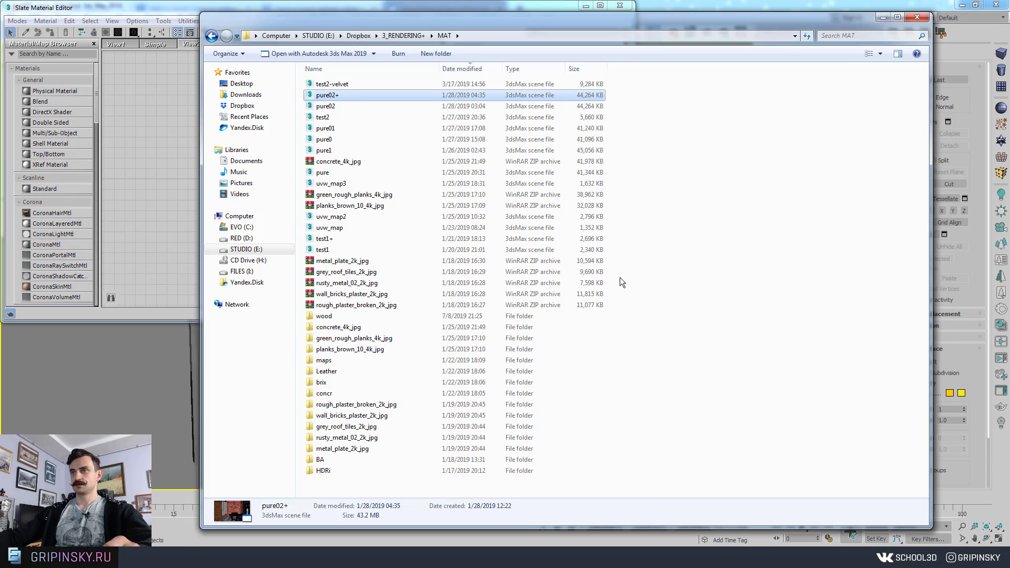
drag(479, 16, 651, 9)
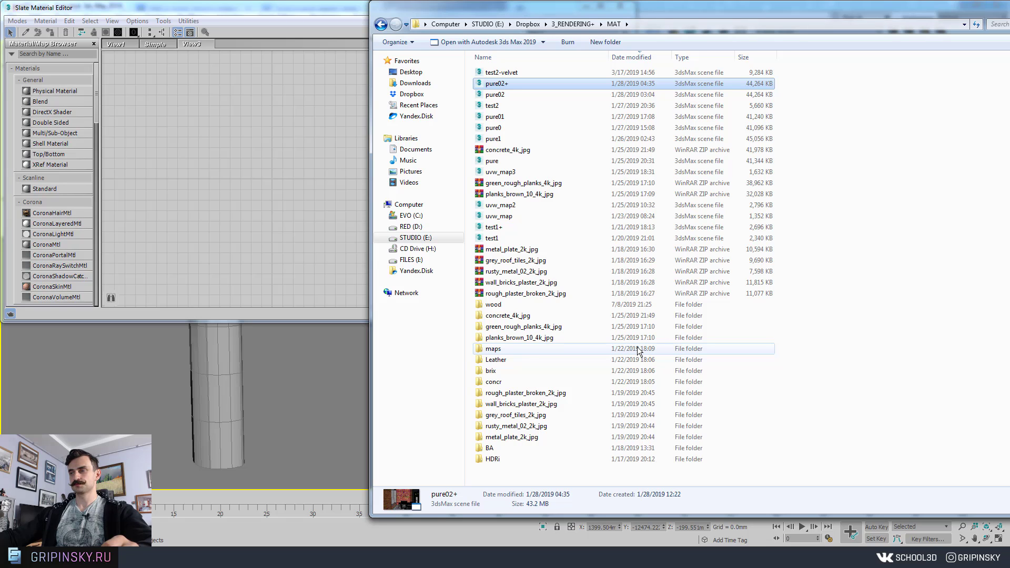
double_click(626, 304)
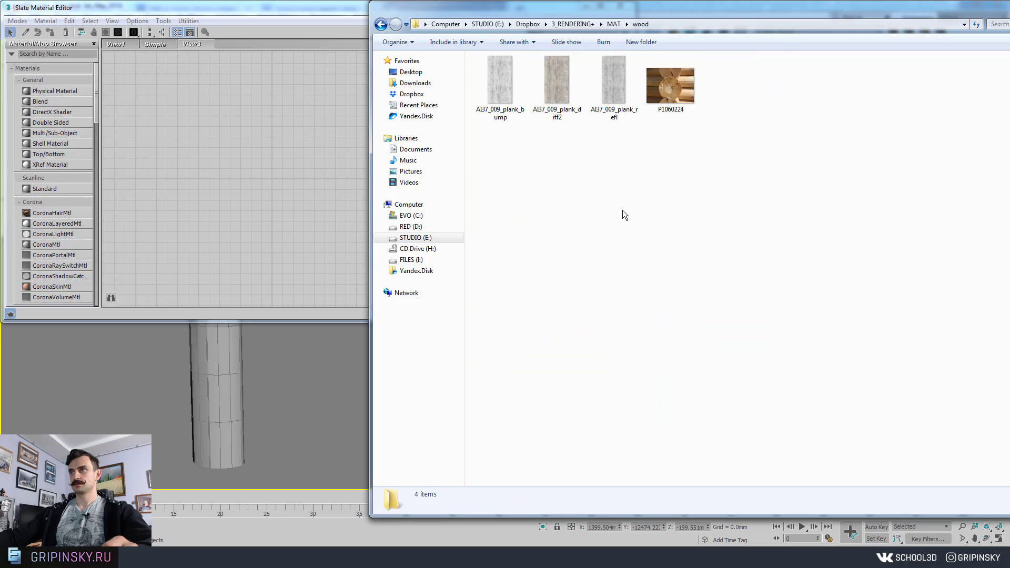
click(495, 88)
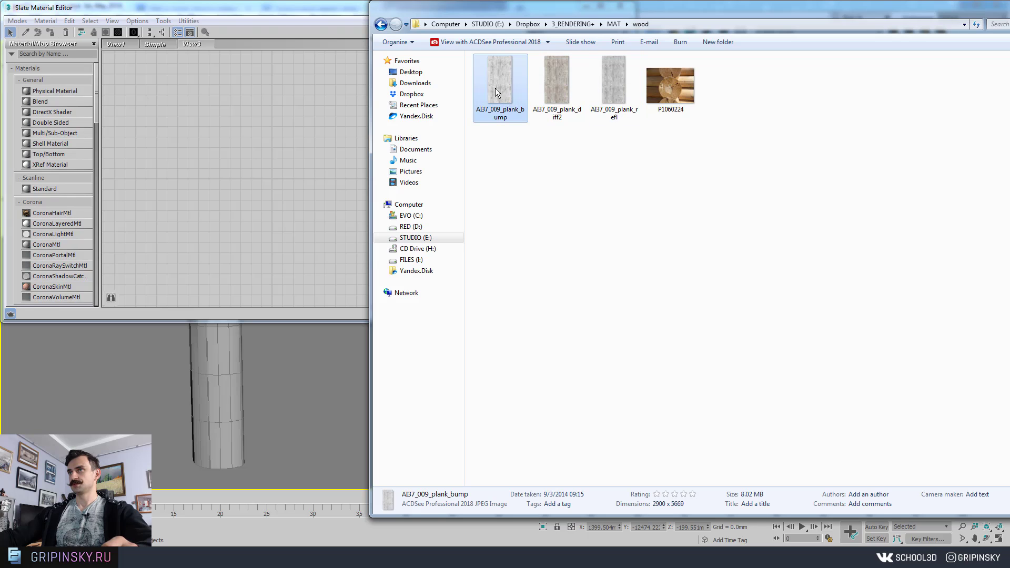
drag(549, 87, 206, 110)
click(195, 152)
double_click(209, 115)
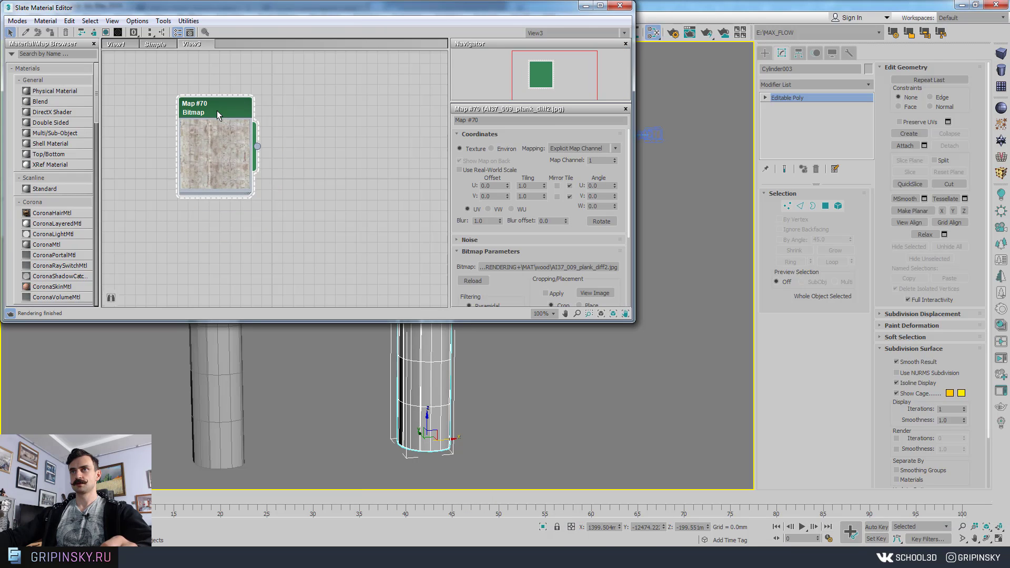
Add a CoronaMtl material to View3 and connect the plank_diff2 bitmap to its Diffuse color
drag(339, 14, 496, 55)
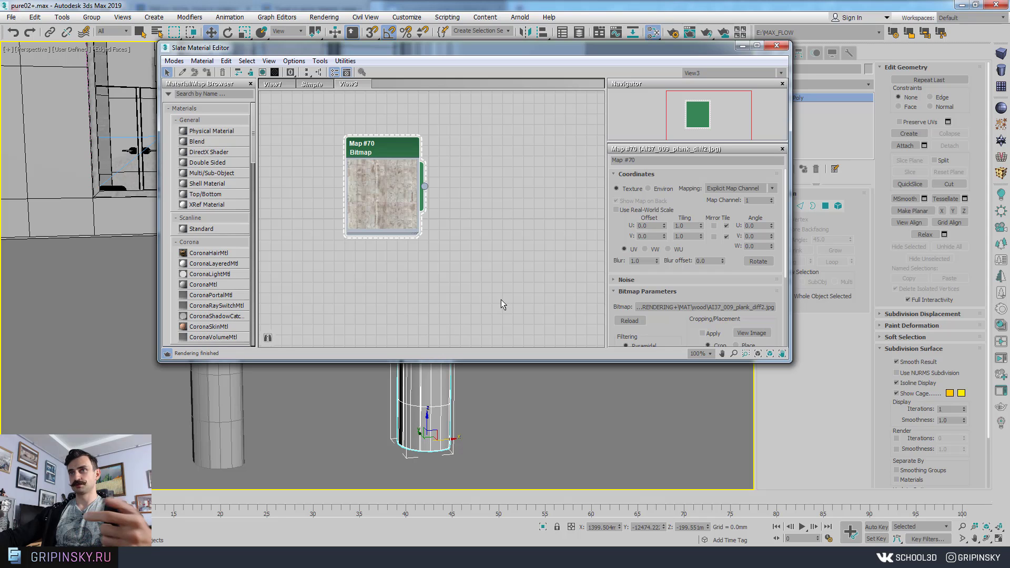
drag(389, 48, 391, 228)
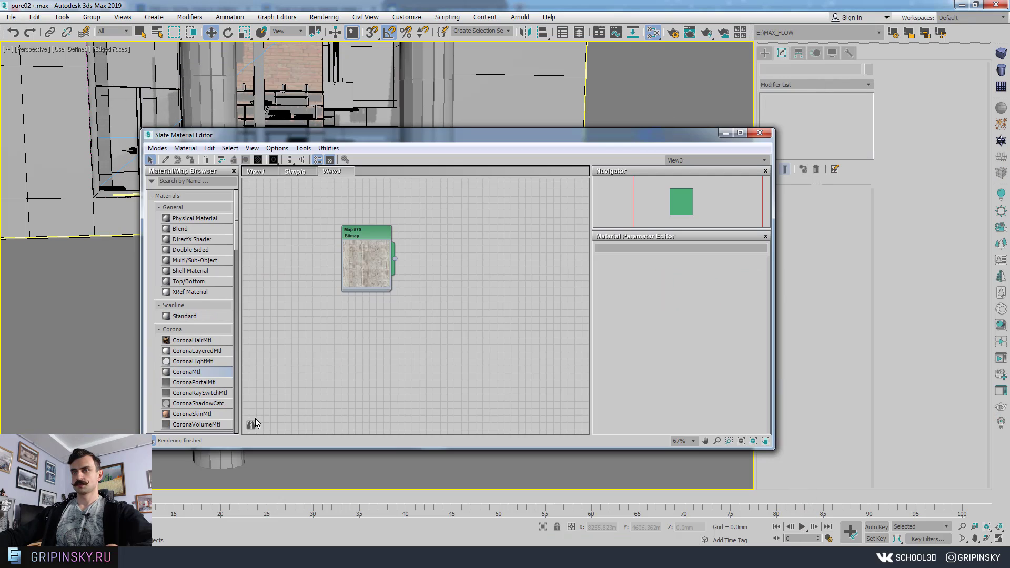
drag(499, 258, 469, 266)
scroll(466, 258, up, 3)
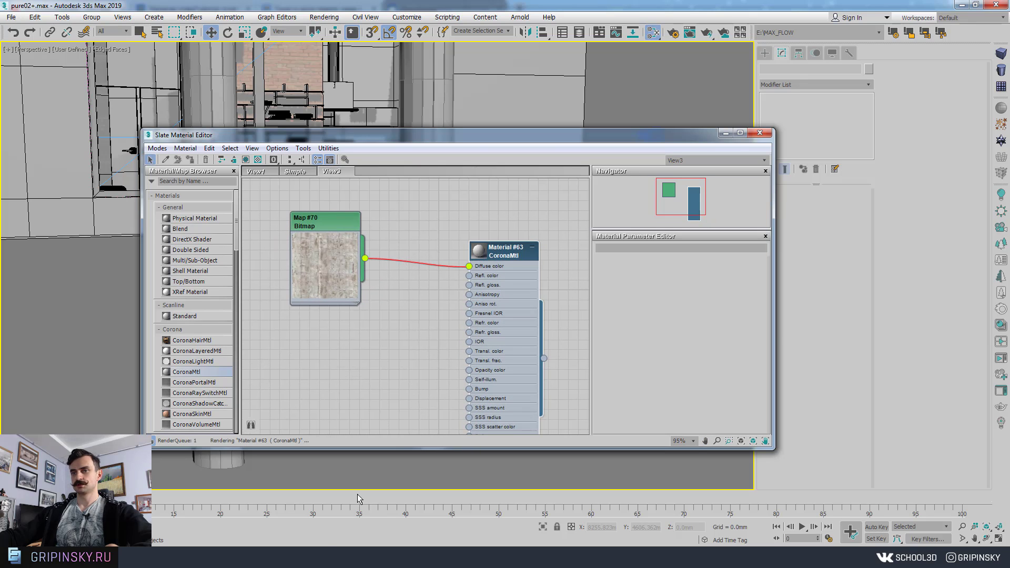
Bring AI37_009_plank_bump and AI37_009_plank_refl from the wood folder into View3 as bitmaps
click(356, 557)
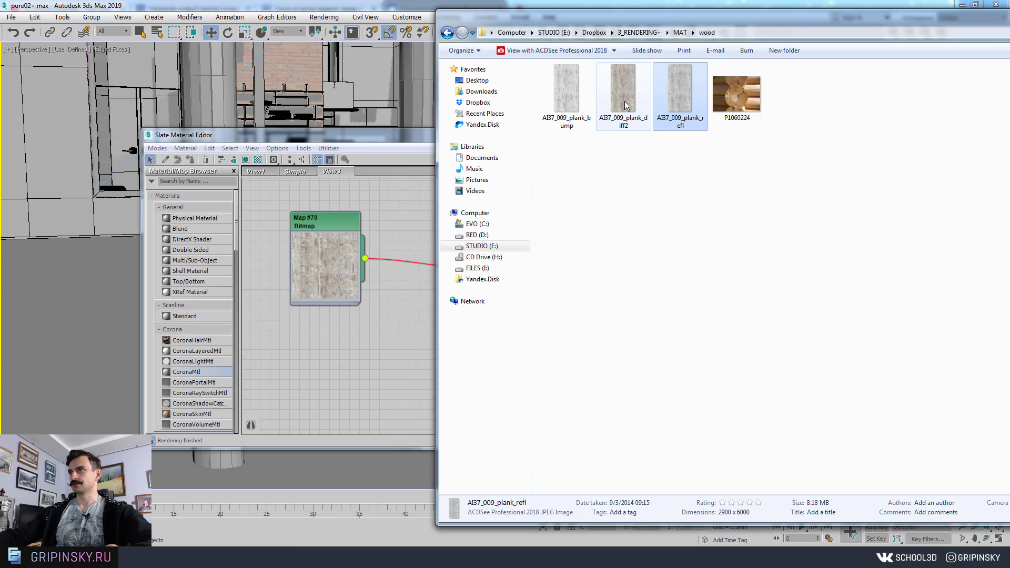
drag(579, 103, 347, 379)
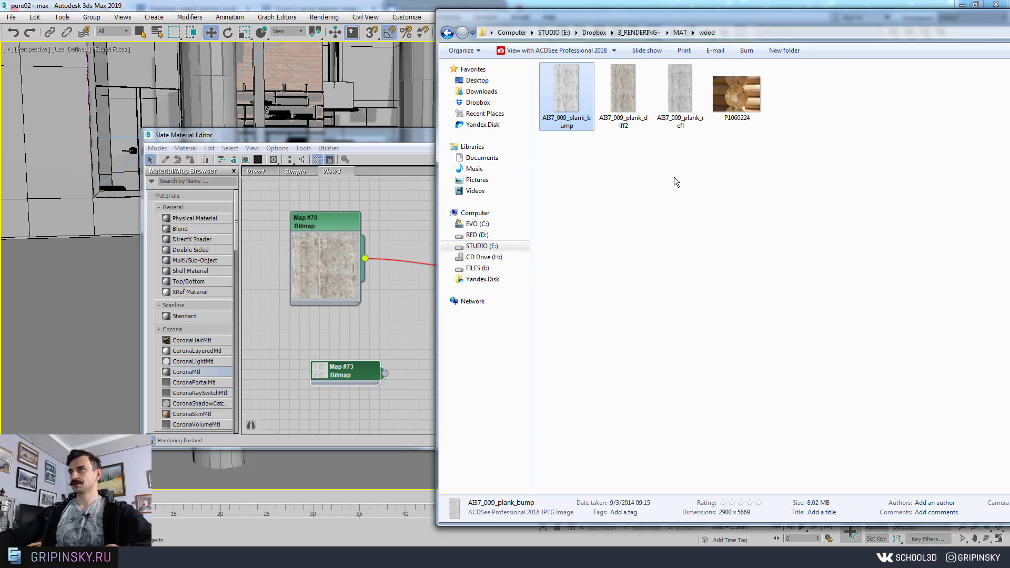
drag(681, 95, 398, 327)
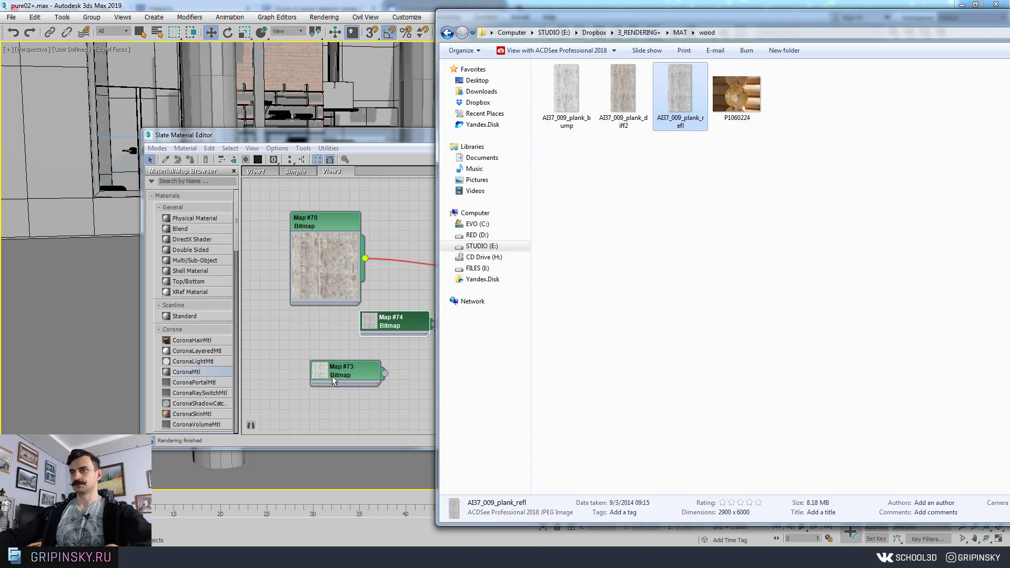
drag(333, 377, 362, 407)
Enlarge the CoronaMtl node's preview, open its parameters and set the reflection level to 1.0
middle_drag(454, 323, 406, 291)
double_click(435, 224)
drag(436, 228, 470, 207)
double_click(471, 207)
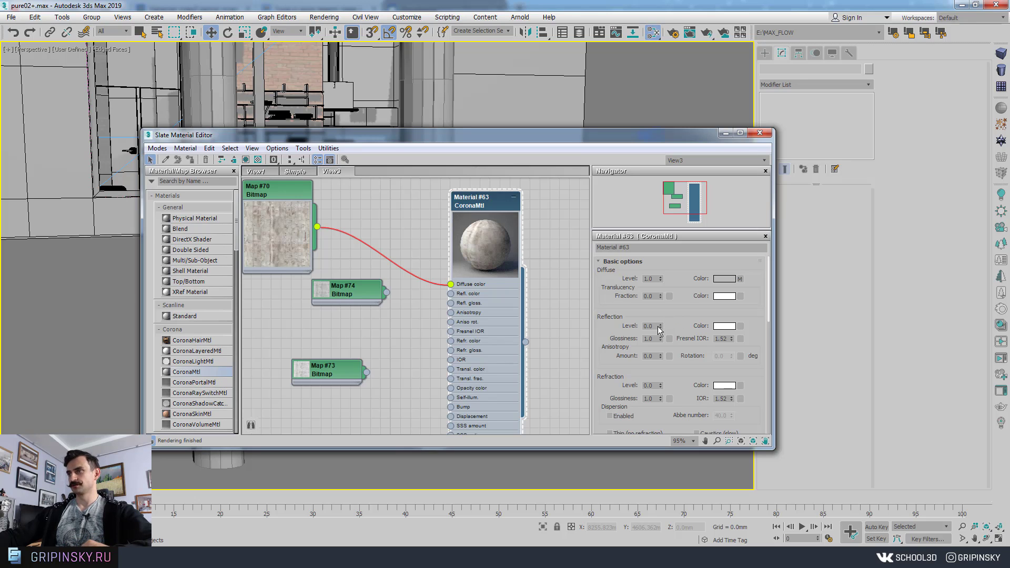
Enlarge the previews of the plank_refl and plank_bump bitmaps, arrange their nodes and open the bump bitmap's parameters
drag(337, 296, 247, 292)
double_click(276, 301)
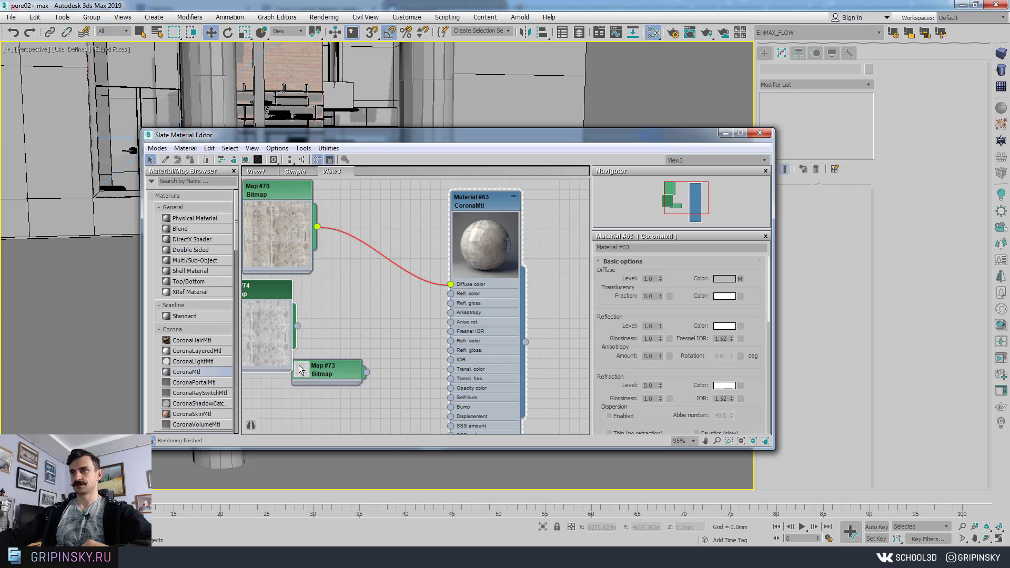
double_click(301, 367)
drag(317, 368, 276, 407)
middle_drag(335, 368, 408, 270)
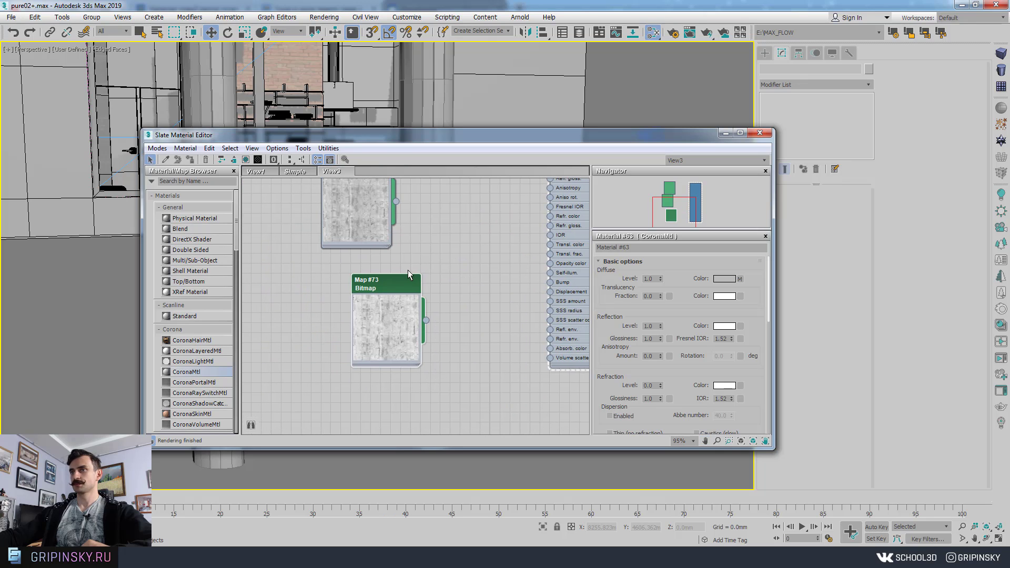
double_click(381, 293)
middle_drag(421, 307, 346, 372)
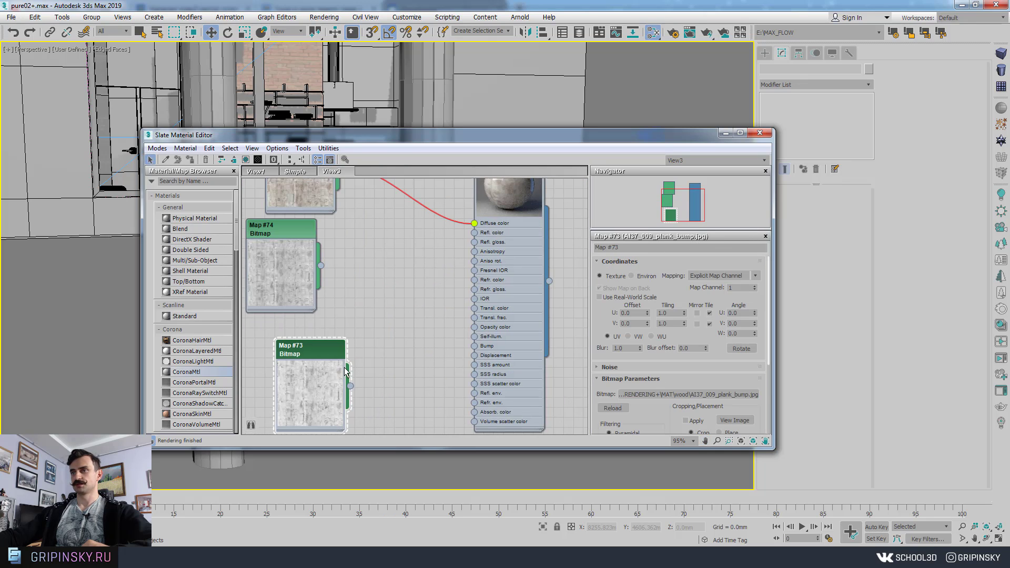
Connect the plank_bump bitmap to the CoronaMtl's Bump and Refl. color inputs
drag(405, 373, 461, 351)
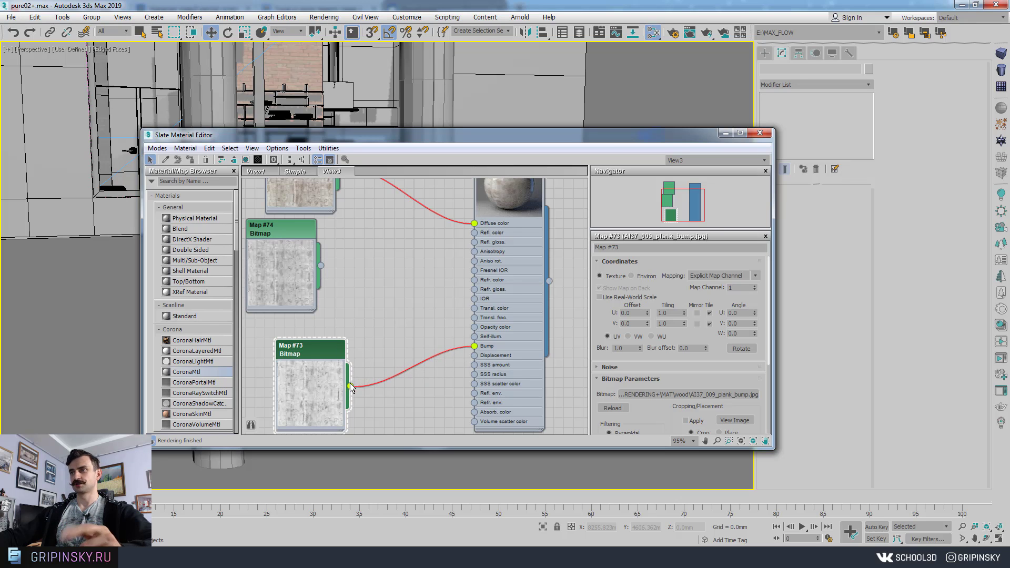
drag(351, 386, 482, 231)
middle_drag(484, 232, 471, 305)
middle_drag(401, 352, 423, 351)
scroll(428, 354, down, 1)
scroll(500, 319, down, 1)
middle_drag(500, 319, 454, 274)
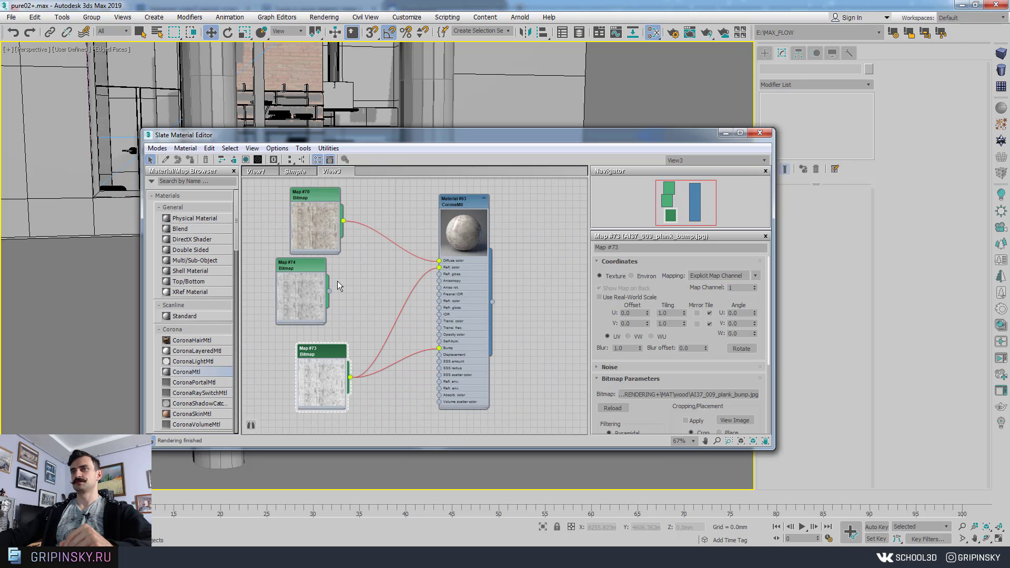
Tidy the material nodes and assign the plank CoronaMtl to the newly cloned grooved cylinder, Cylinder003
drag(314, 266, 285, 280)
middle_drag(473, 246, 368, 329)
drag(362, 286, 376, 286)
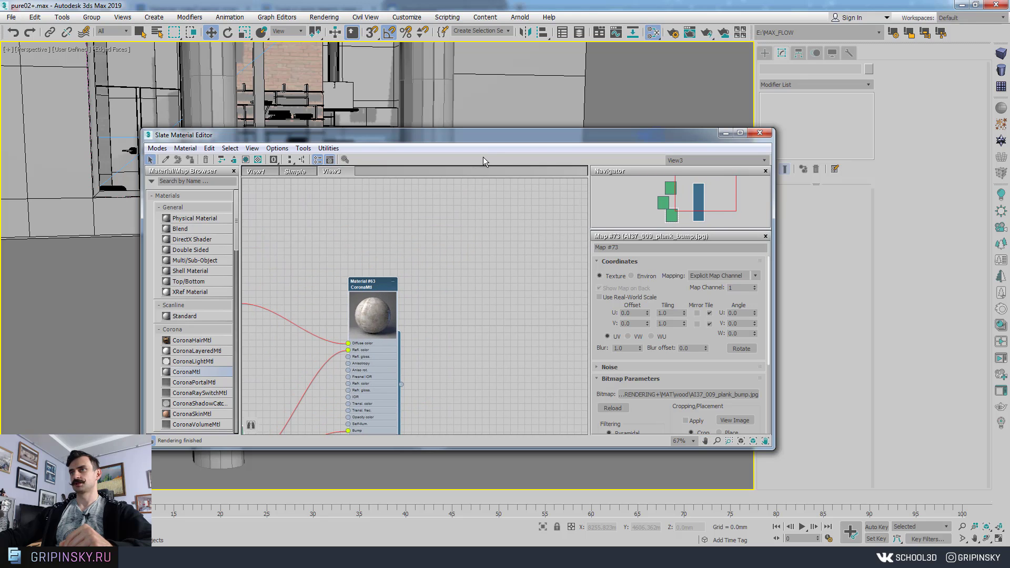
drag(484, 138, 630, 112)
double_click(520, 261)
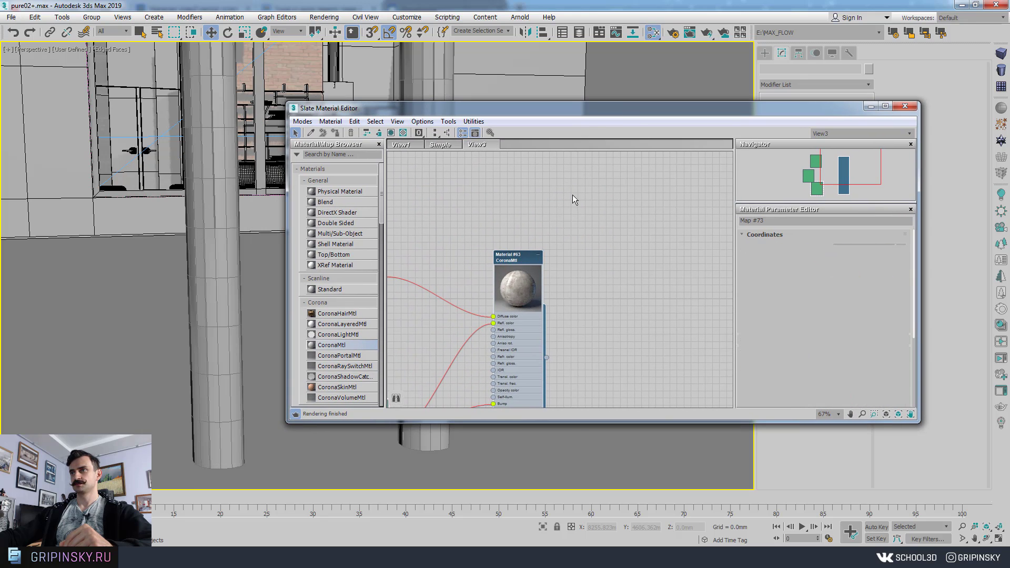
drag(593, 114, 802, 61)
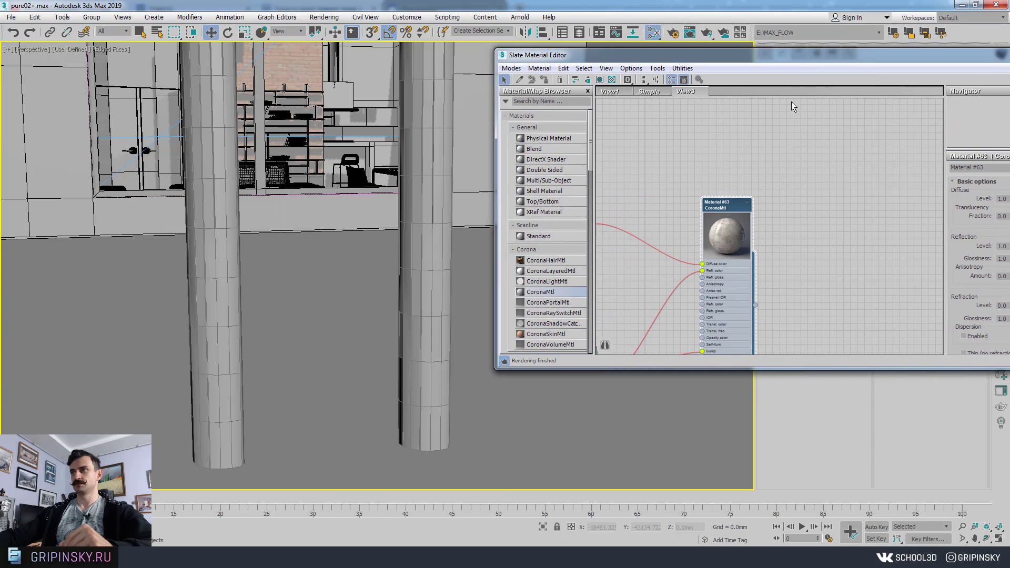
drag(755, 306, 427, 279)
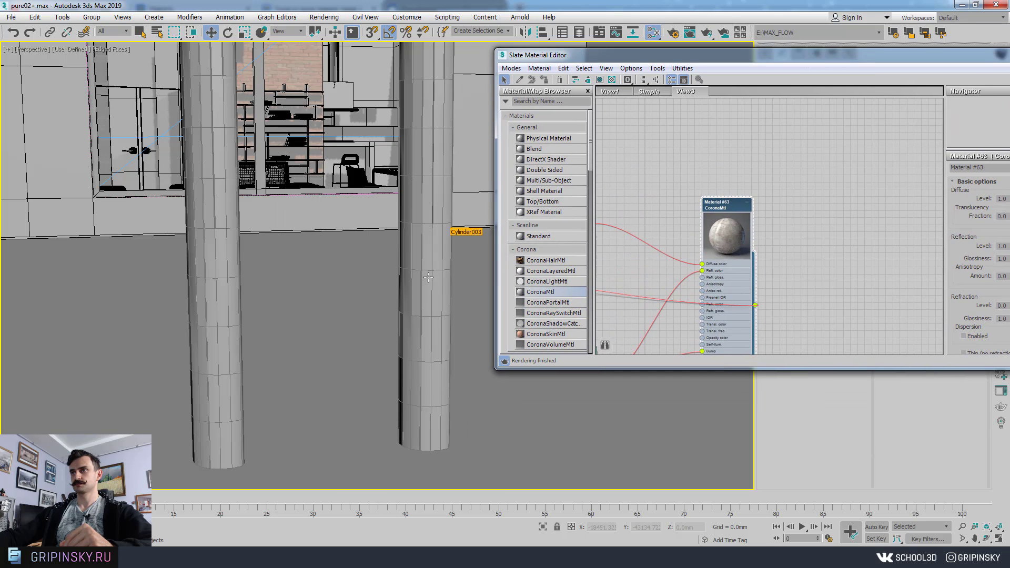
Select Cylinder003, show its shaded material in the viewport and turn off the edged-faces display
click(429, 278)
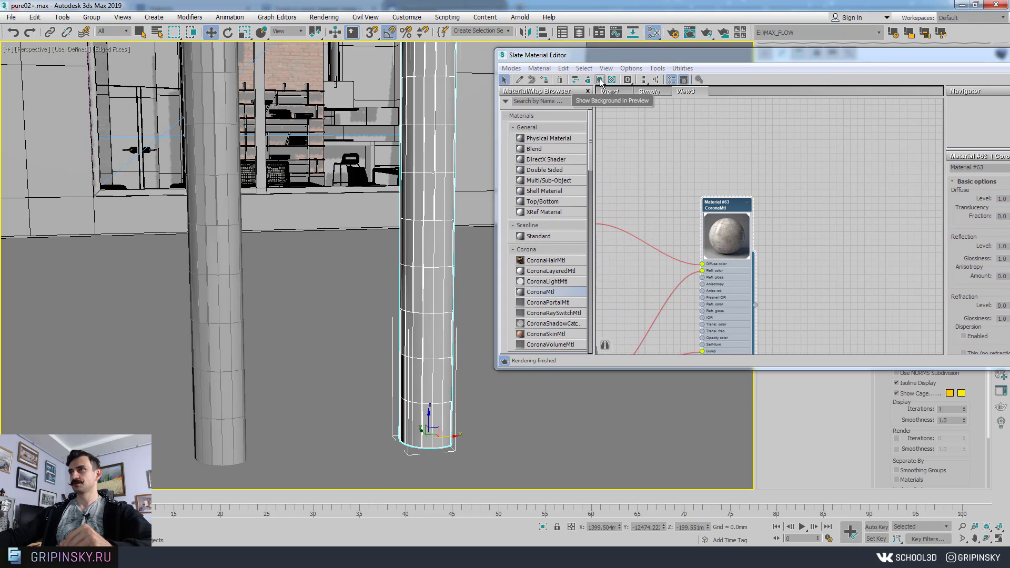
click(601, 80)
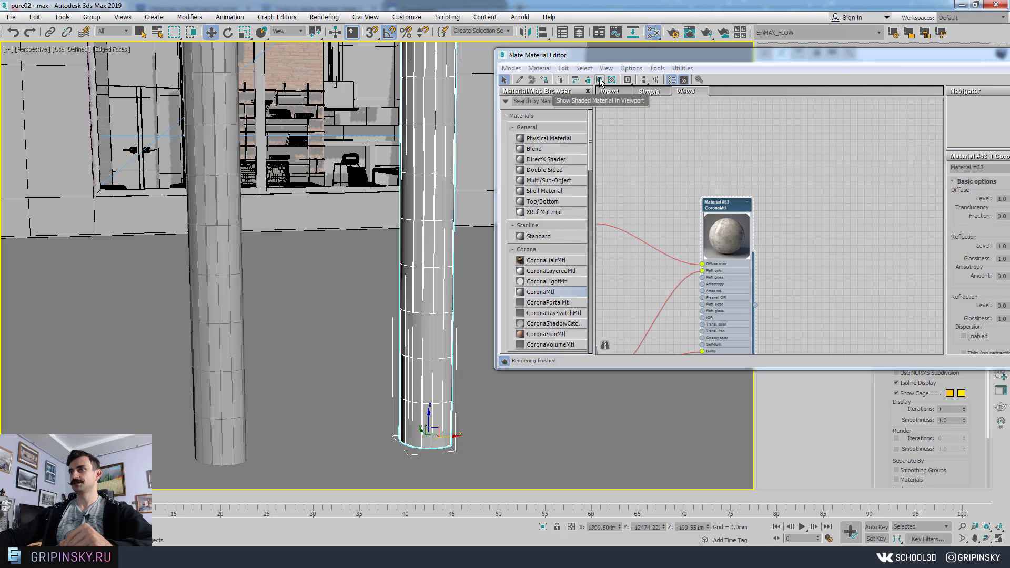
click(600, 80)
mouse_move(427, 255)
middle_down()
mouse_move(405, 286)
mouse_move(420, 202)
mouse_move(406, 321)
mouse_move(429, 296)
mouse_move(445, 121)
mouse_move(384, 266)
mouse_move(306, 264)
mouse_move(418, 157)
mouse_move(387, 237)
mouse_move(366, 244)
middle_up()
scroll(406, 318, up, 4)
key(F4)
Examine the plank texture on the grooved cylinder's cap and shaft up close
scroll(409, 315, down, 4)
scroll(349, 201, up, 3)
middle_drag(350, 201, 390, 182)
scroll(390, 182, up, 2)
scroll(401, 254, down, 4)
alt+middle_drag(401, 255, 408, 278)
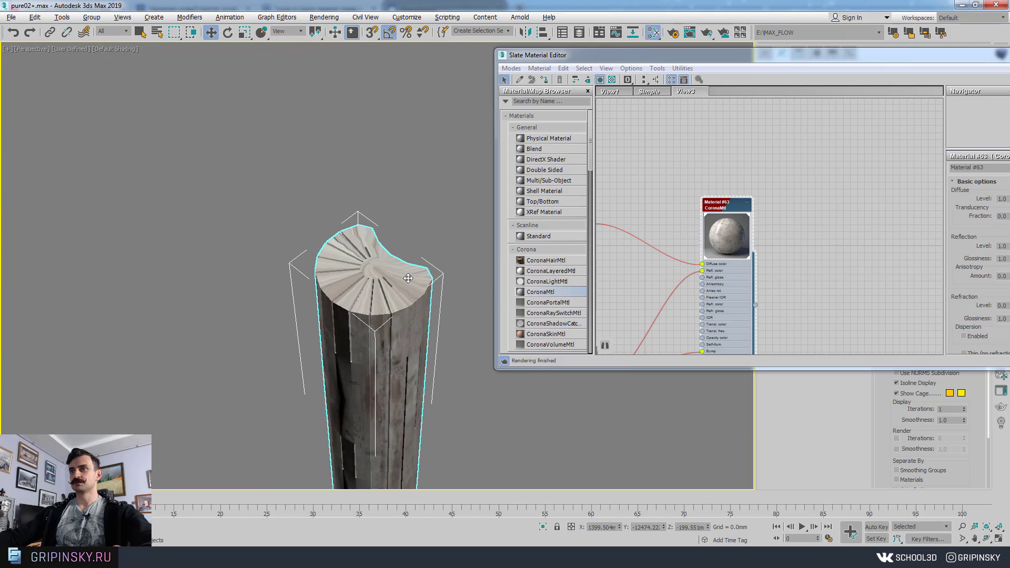
scroll(402, 281, up, 4)
scroll(392, 269, down, 2)
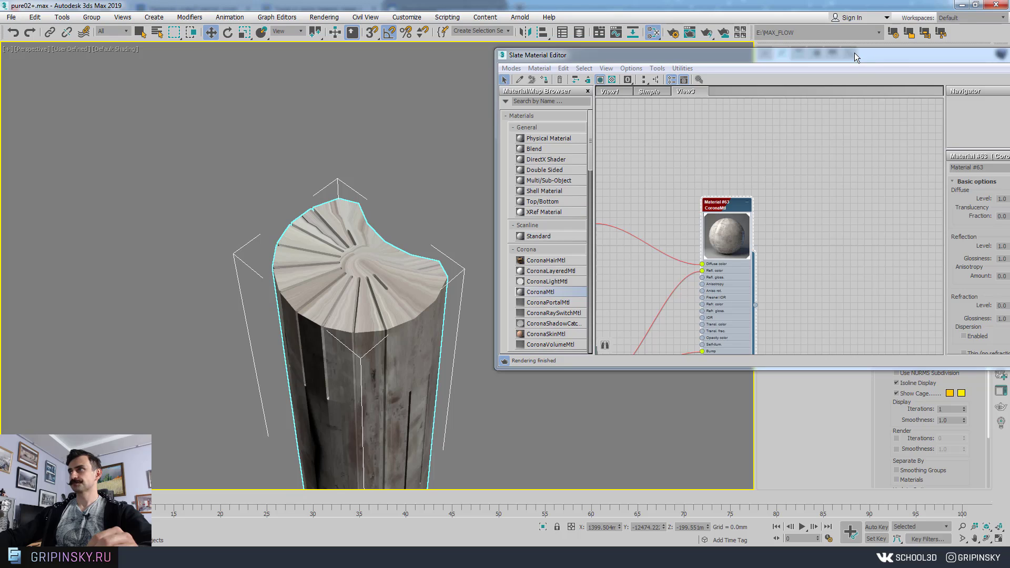
View the log photo P1060224 from the wood folder as a reference for the cylinder's end grain
drag(855, 53, 542, 29)
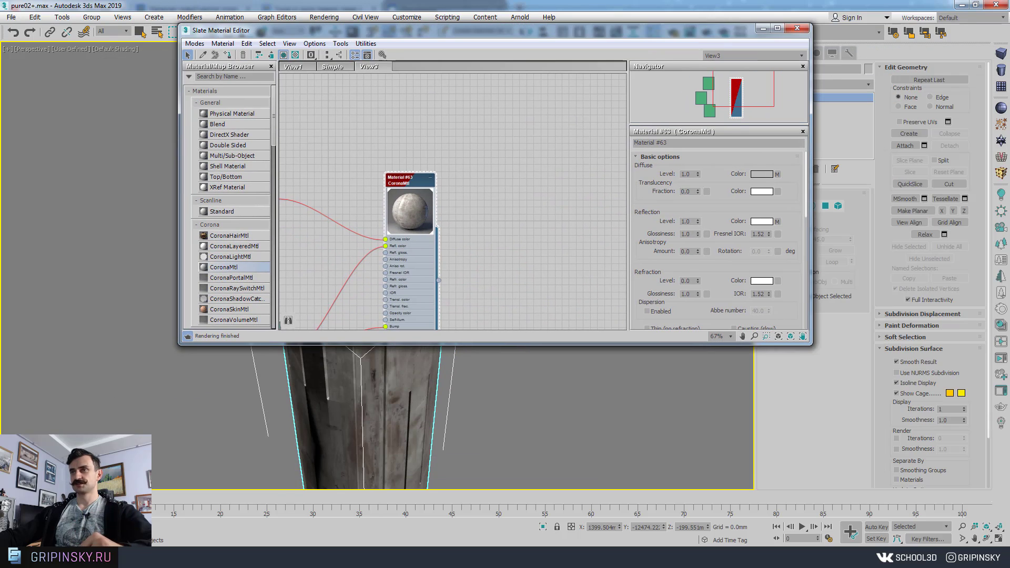
mouse_move(147, 558)
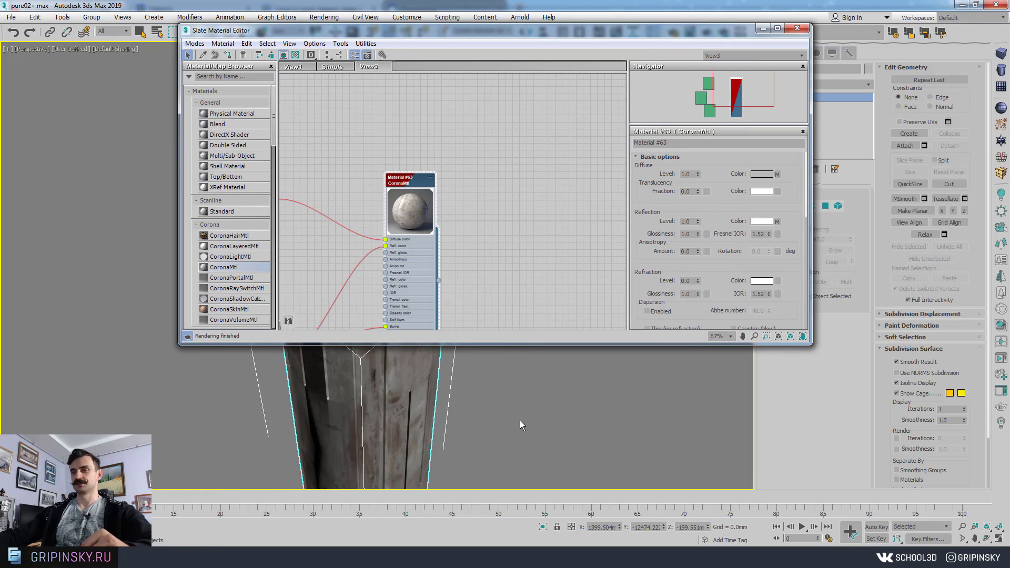
key(alt+Tab)
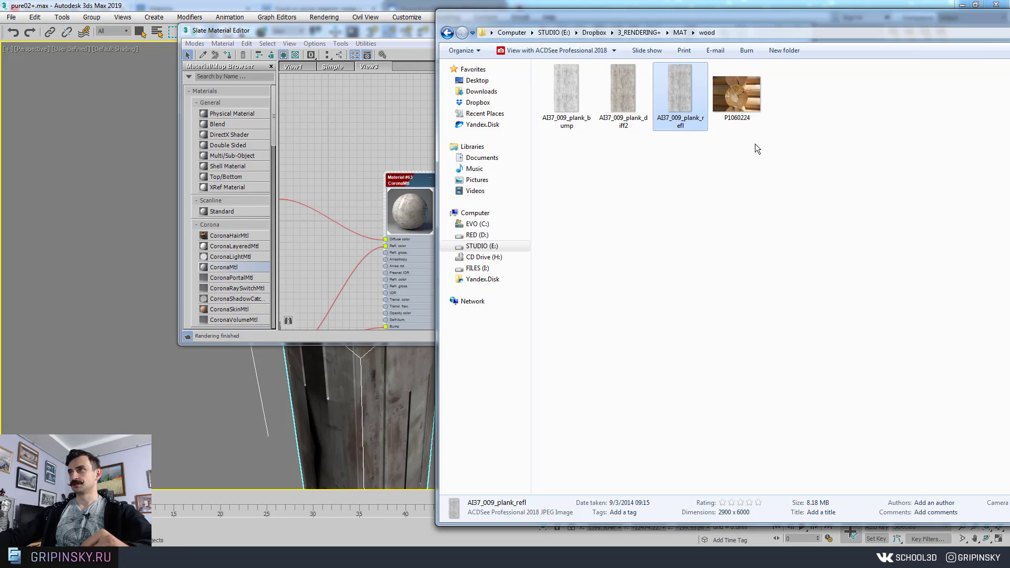
double_click(744, 93)
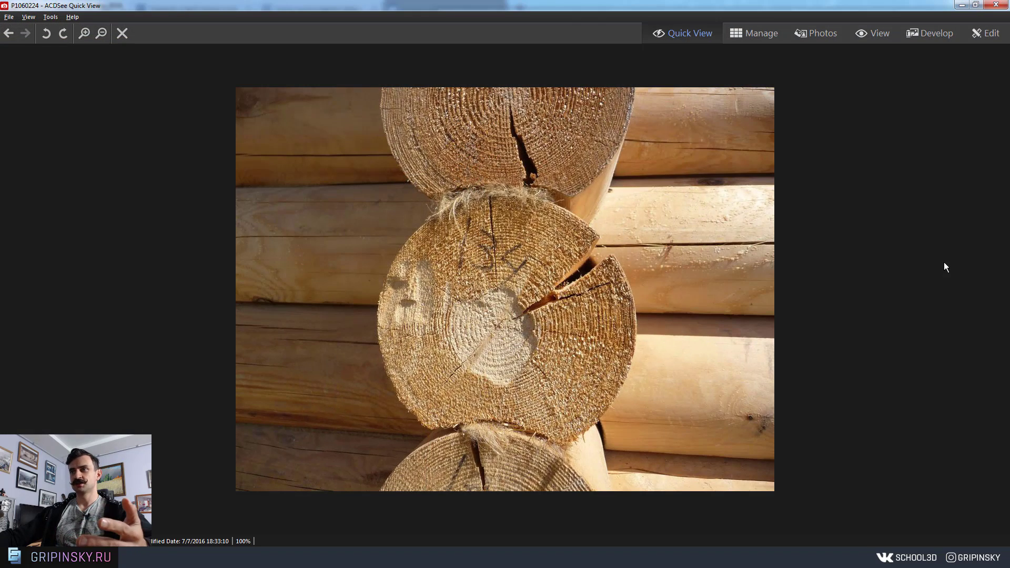
Open the log photo P1060224 and the plank texture AI37_009_plank_diff2 in Photoshop and compare the two images
click(961, 5)
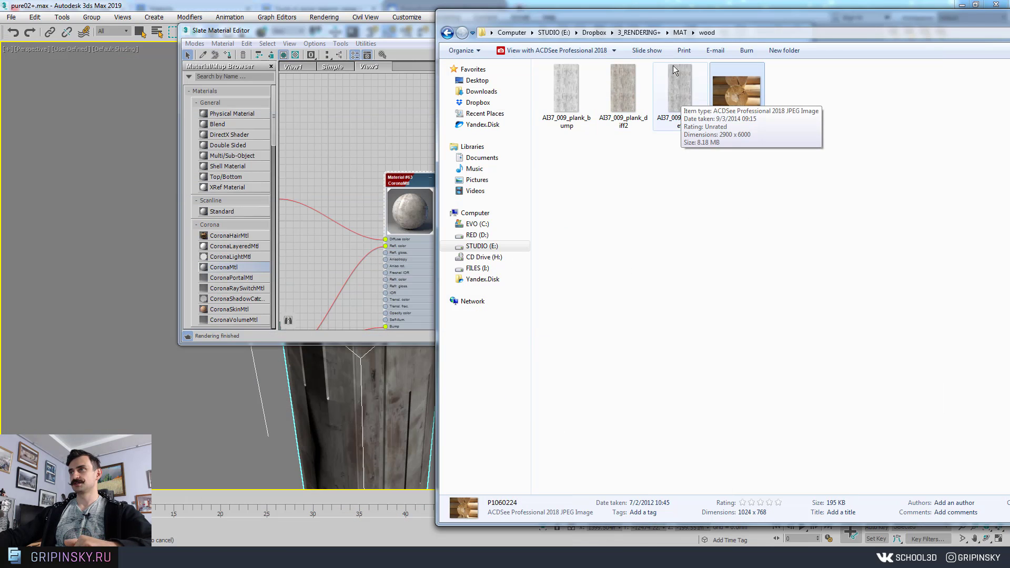
mouse_move(679, 87)
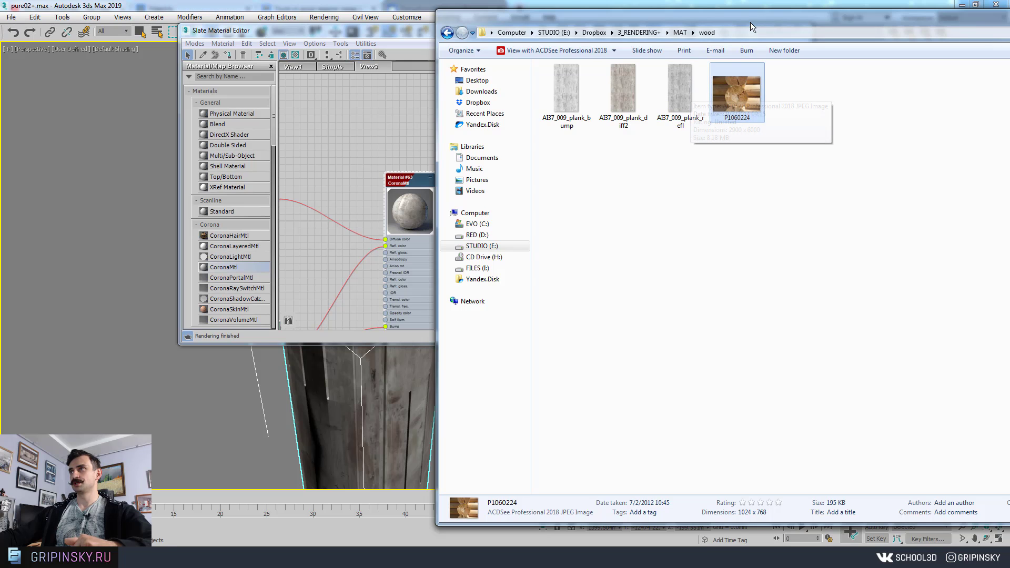
drag(750, 21, 566, 43)
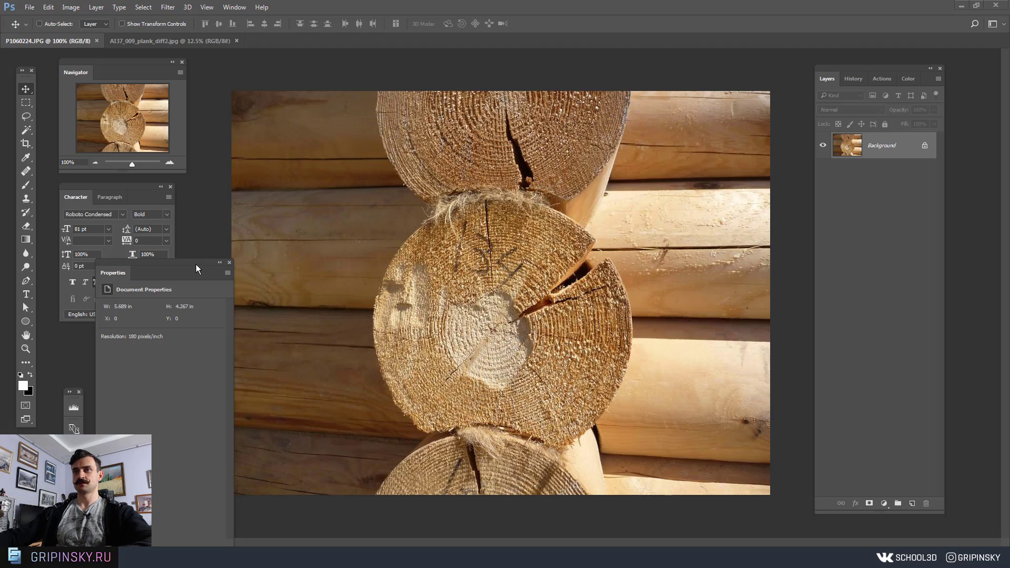
drag(195, 264, 151, 244)
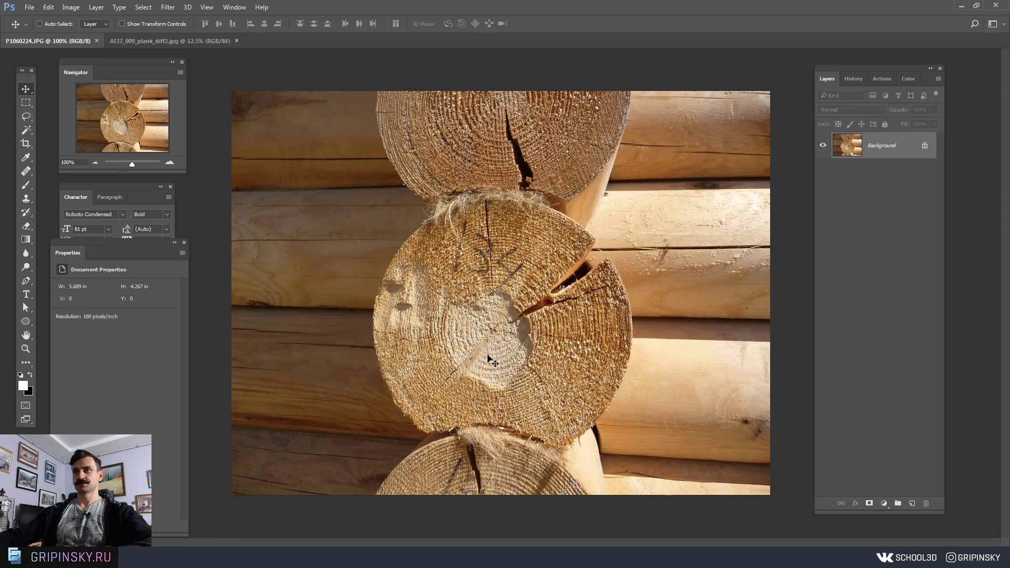
click(158, 42)
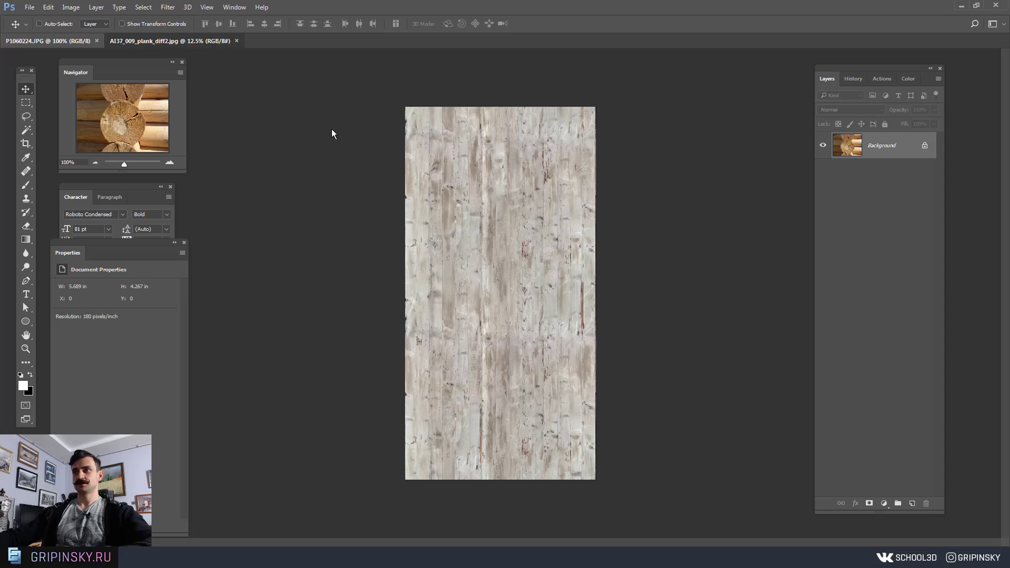
click(69, 41)
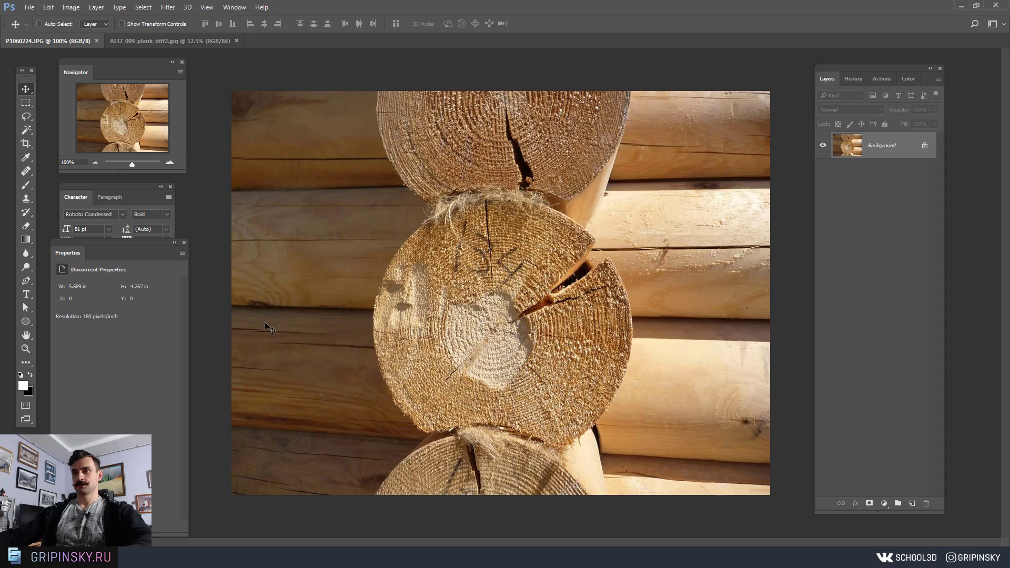
Crop the log photo P1060224 tightly around the central log's end grain
key(c)
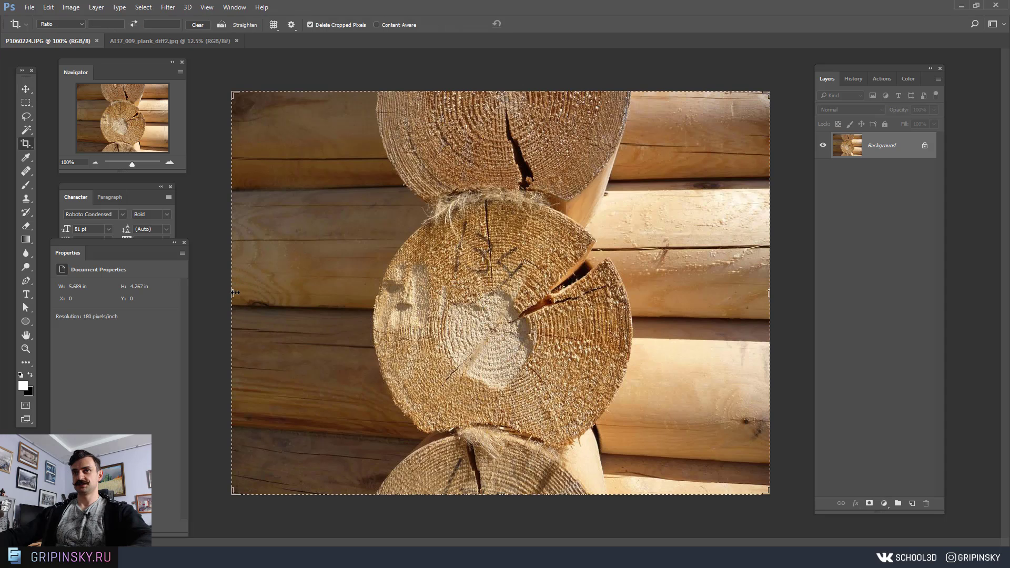
drag(235, 292, 319, 292)
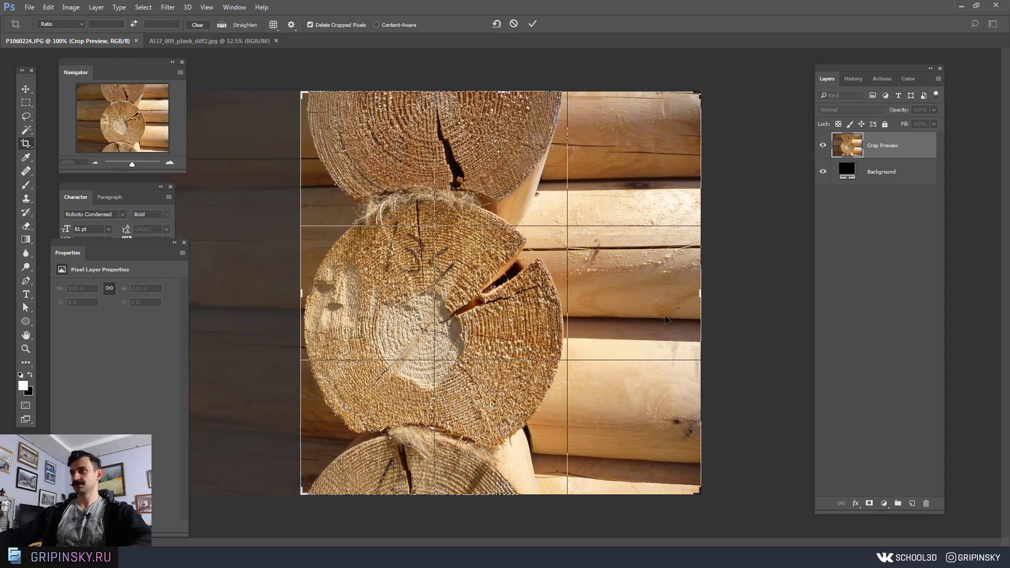
drag(703, 293, 645, 277)
drag(498, 93, 552, 247)
drag(504, 446, 504, 429)
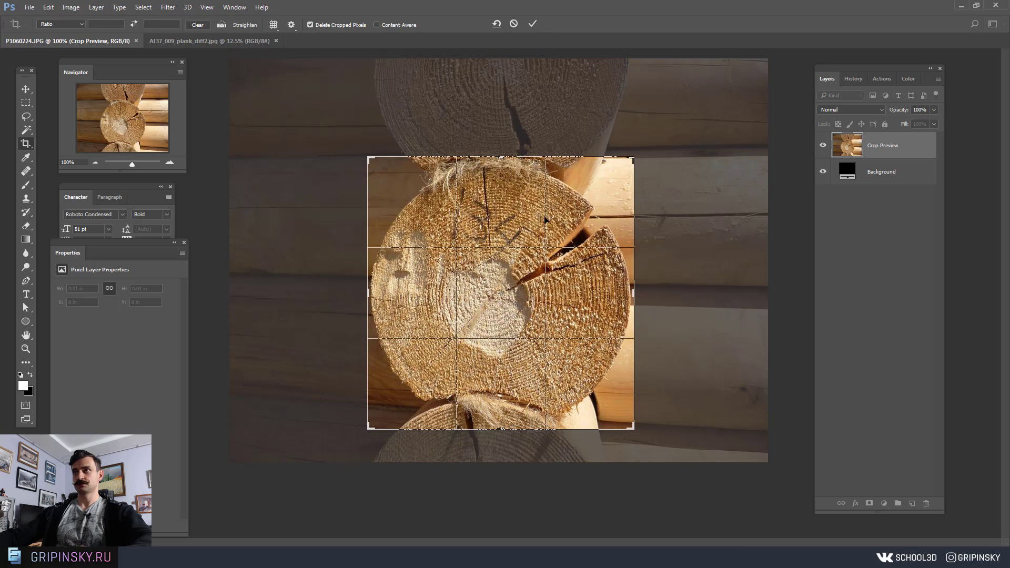
click(535, 24)
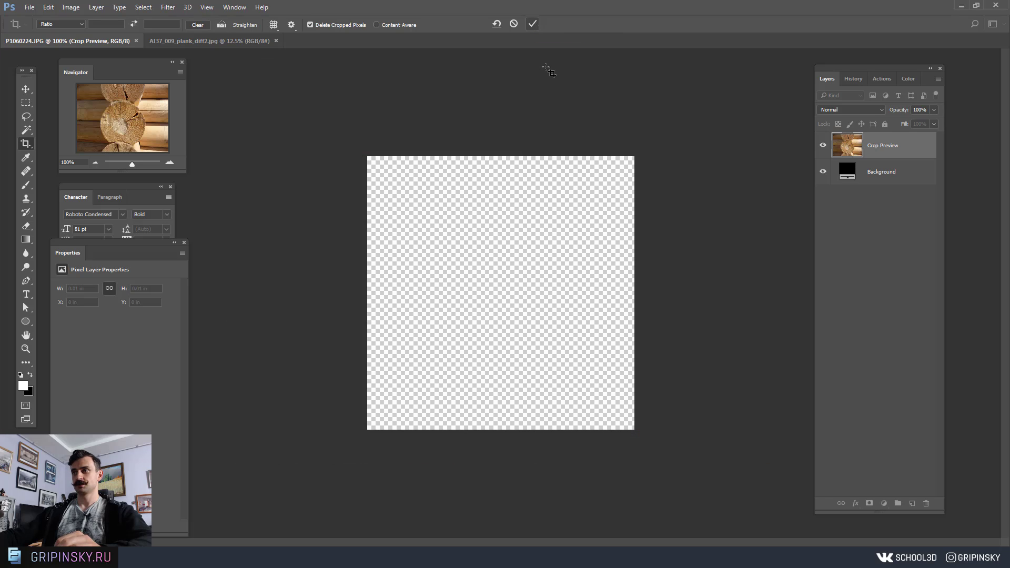
Apply Match Color to the cropped log photo, using AI37_009_plank_diff2.jpg as the source
click(76, 12)
mouse_move(106, 34)
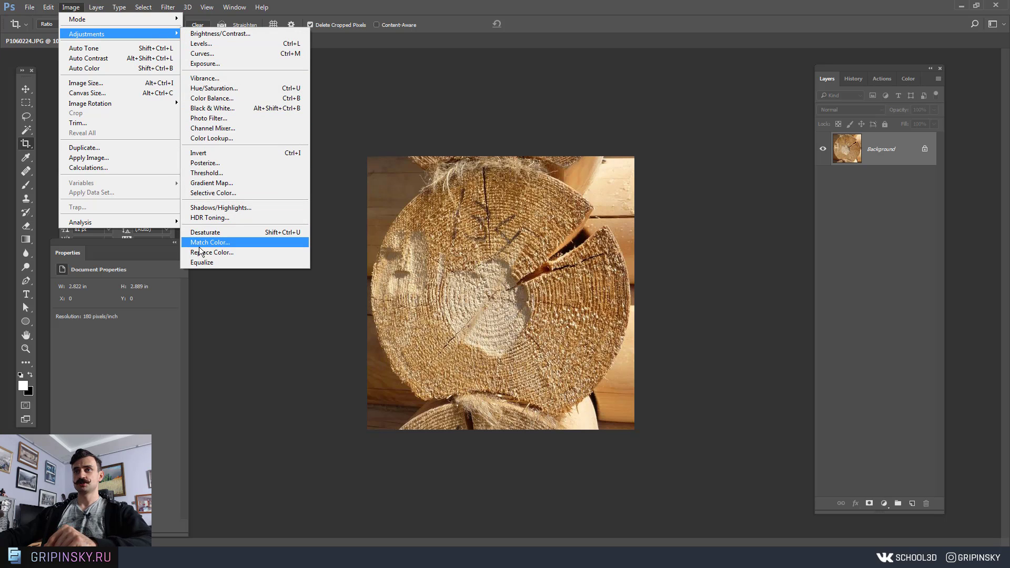
click(222, 245)
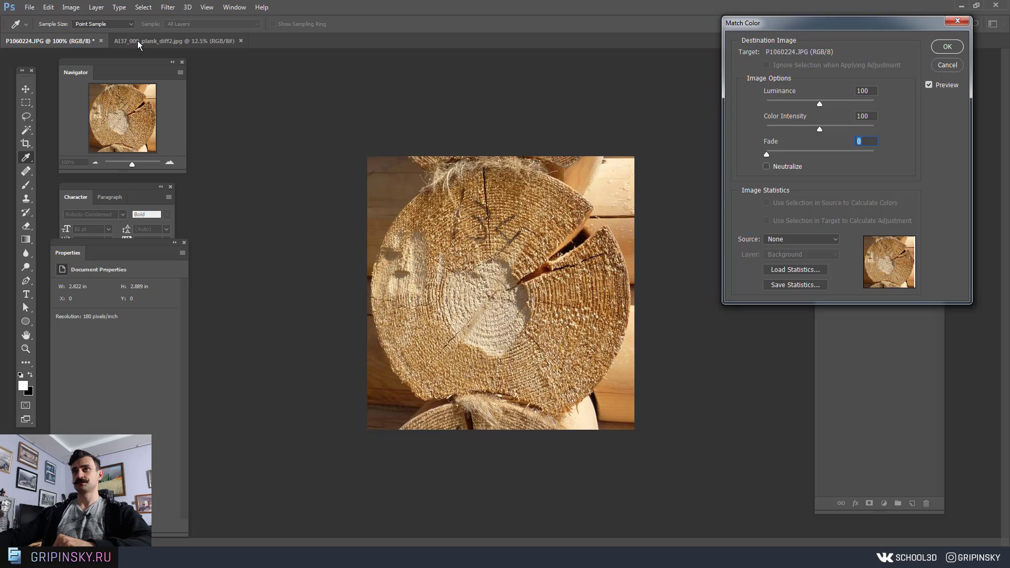
click(783, 240)
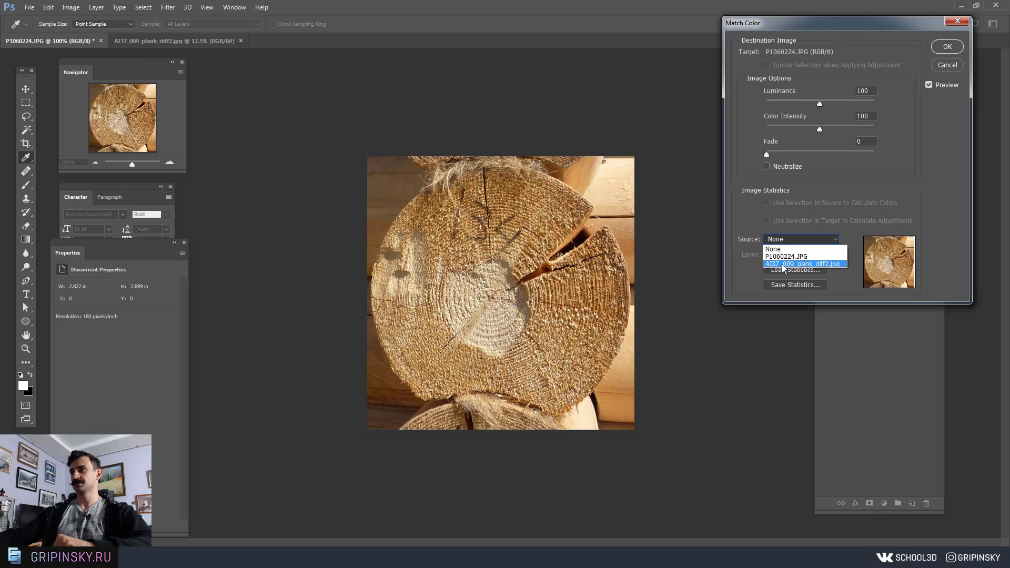
click(783, 265)
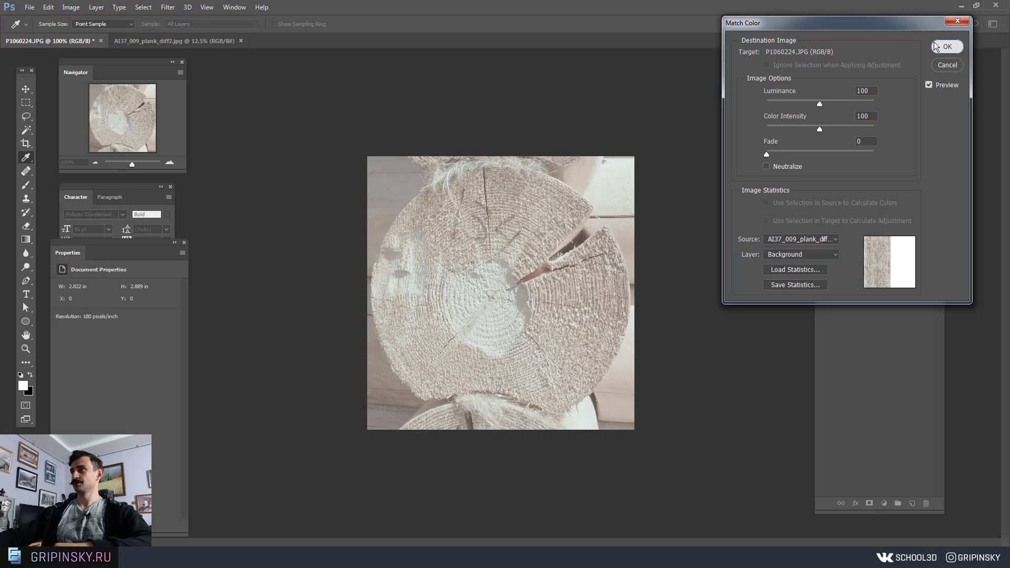
key(Return)
Compare the recoloured log photo with the plank texture document
key(c)
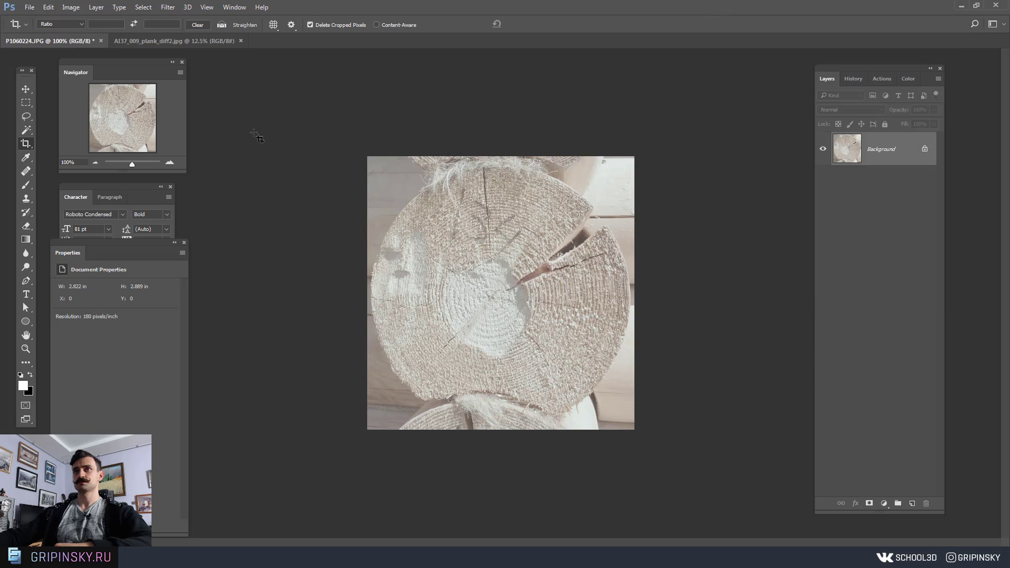
click(134, 41)
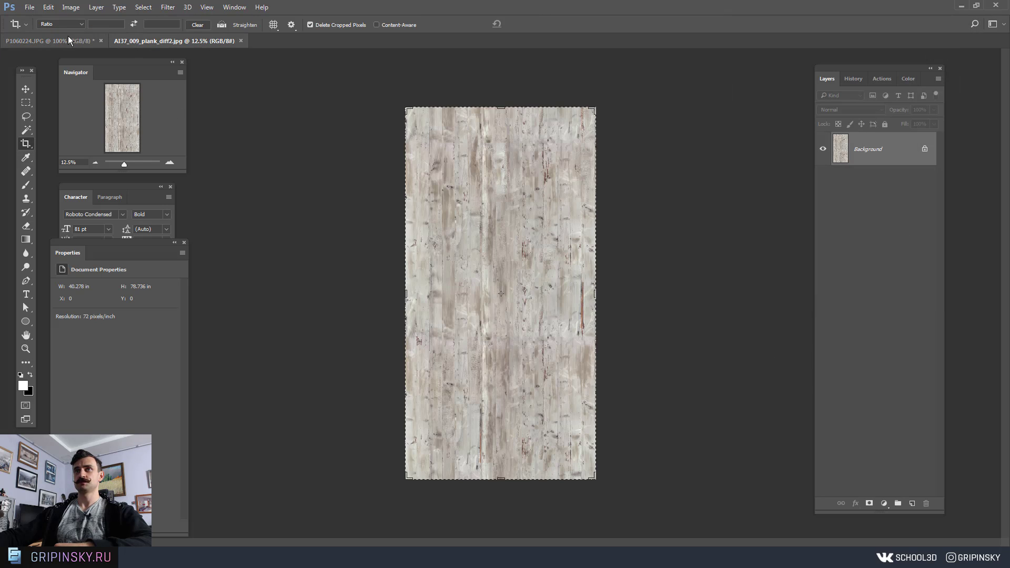
click(68, 39)
click(128, 40)
click(52, 41)
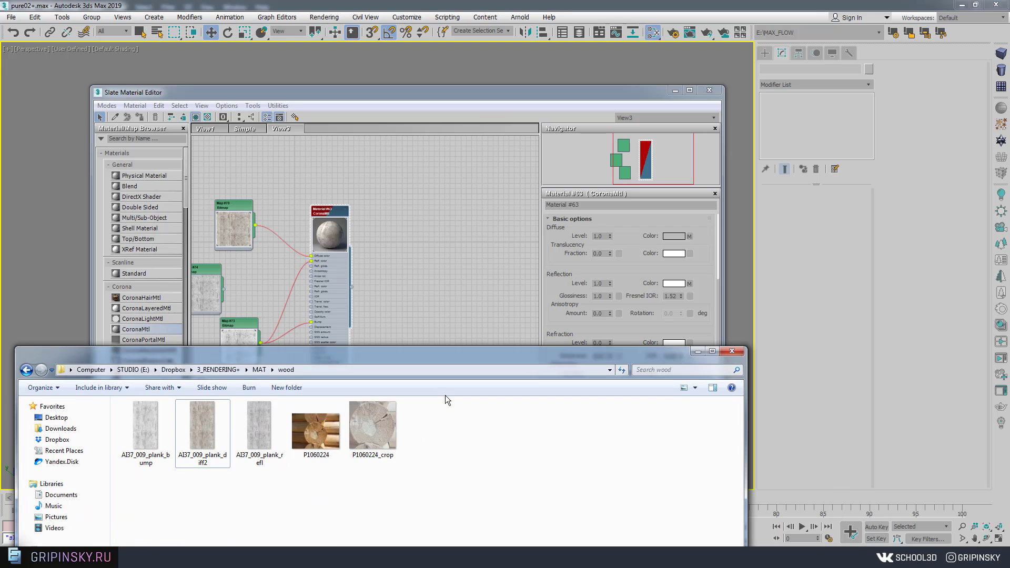
In 3ds Max, add P1060224_crop as a bitmap node, create a new CoronaMtl and connect the bitmap to its diffuse color
drag(372, 426, 393, 206)
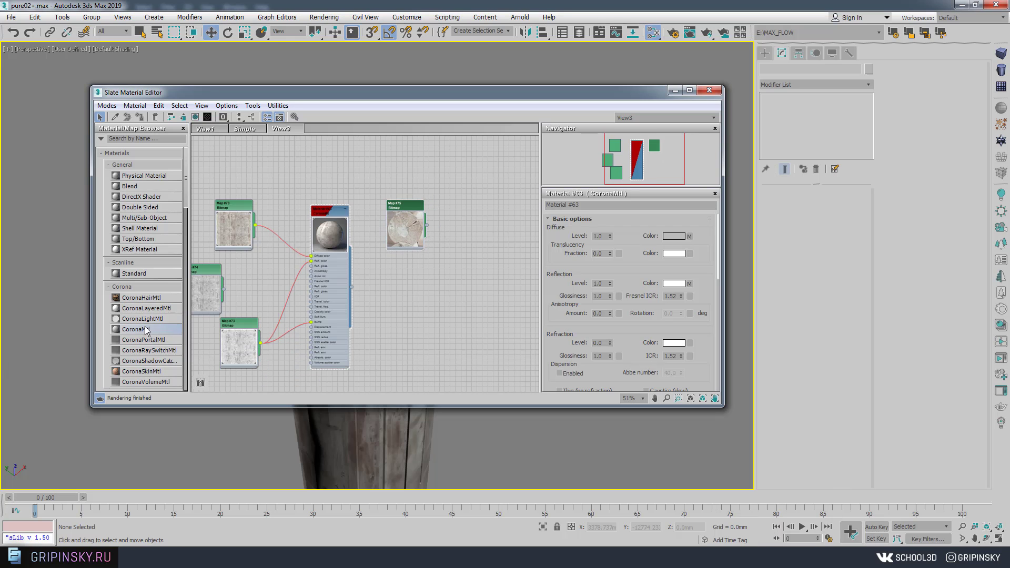
drag(146, 329, 470, 251)
middle_drag(470, 251, 451, 221)
scroll(452, 224, up, 1)
drag(430, 226, 438, 245)
double_click(450, 188)
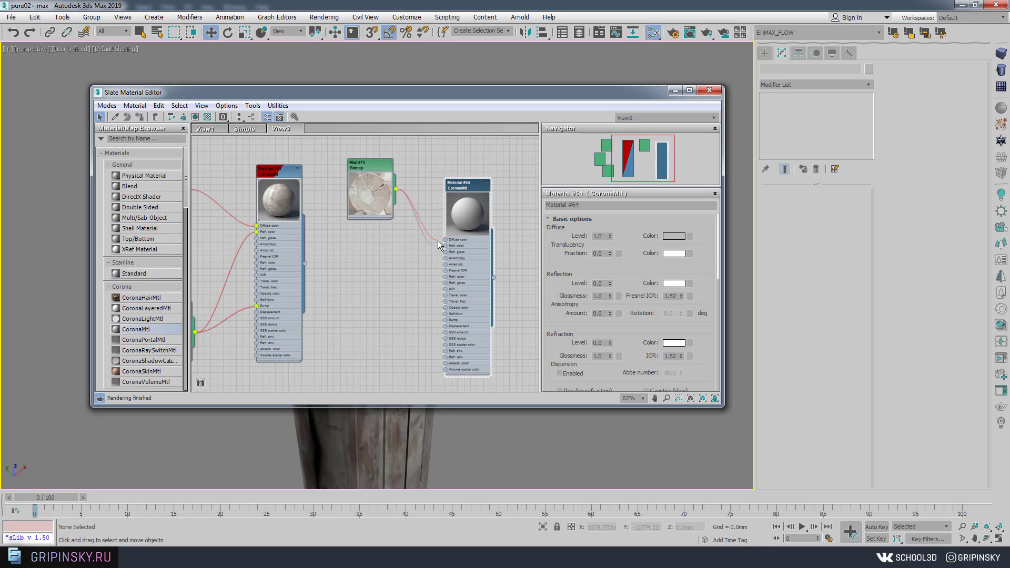
Connect the log-end bitmap to the new CoronaMtl's Bump and Refl. gloss inputs as well, and tidy the bitmap node's position
drag(381, 174, 381, 232)
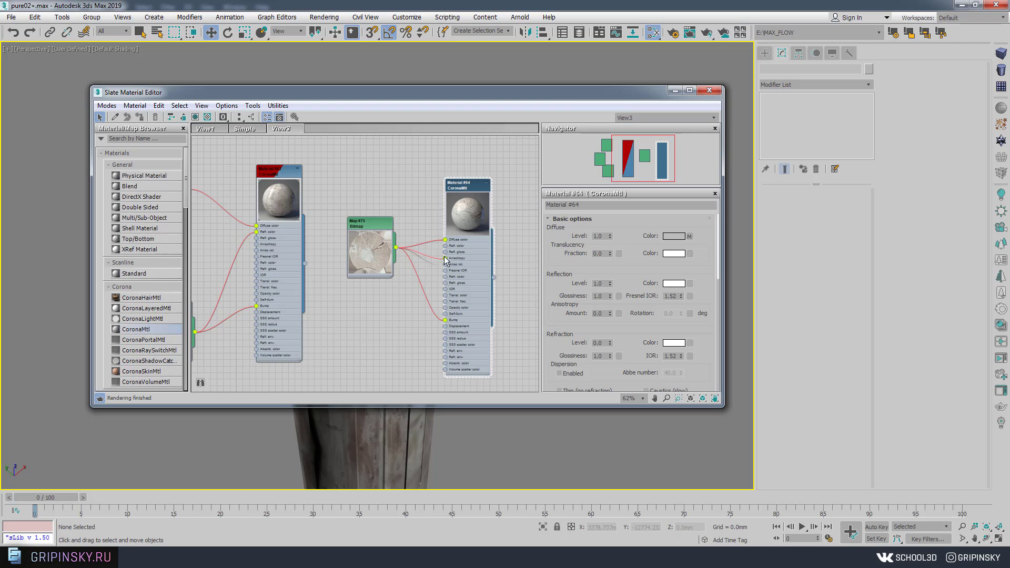
scroll(465, 271, up, 3)
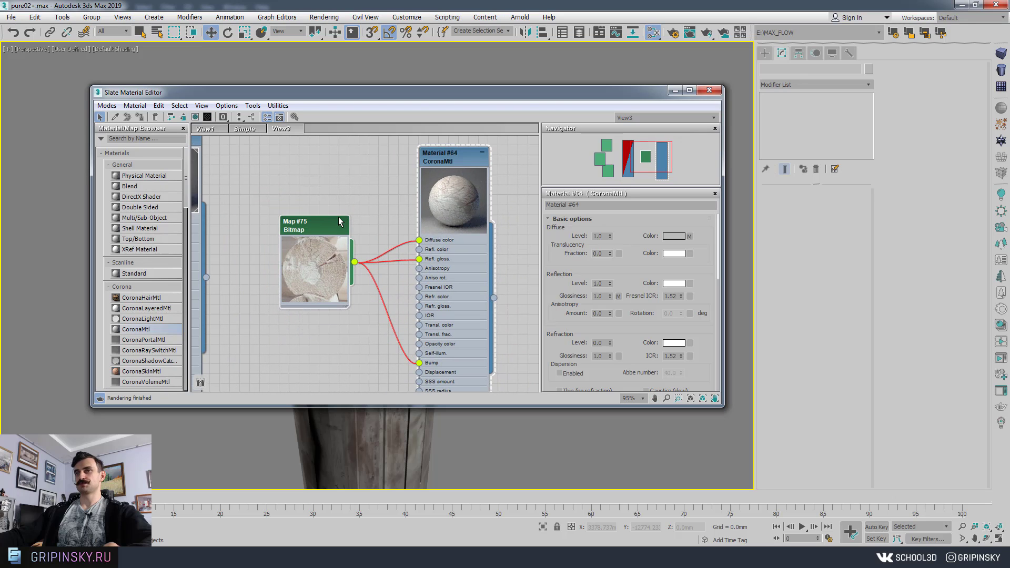
mouse_move(324, 226)
mouse_down()
mouse_move(309, 231)
mouse_move(323, 216)
mouse_up()
scroll(429, 318, down, 3)
middle_drag(415, 309, 384, 224)
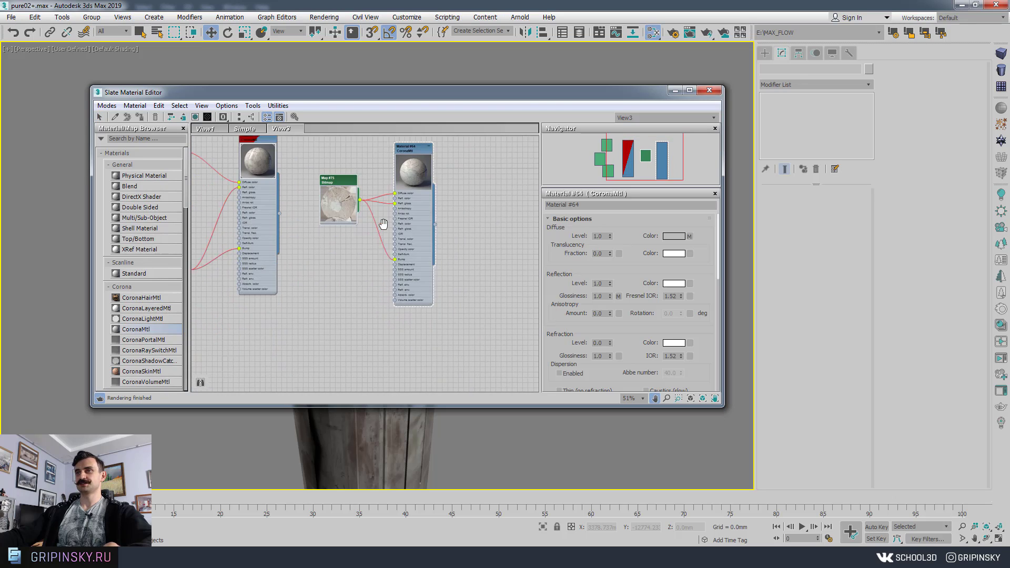
Move the material editor clear of the model, select the textured grooved cylinder and display its edged faces
drag(418, 98, 406, 365)
click(388, 278)
middle_drag(388, 278, 501, 174)
key(F4)
scroll(499, 184, down, 3)
scroll(498, 189, up, 2)
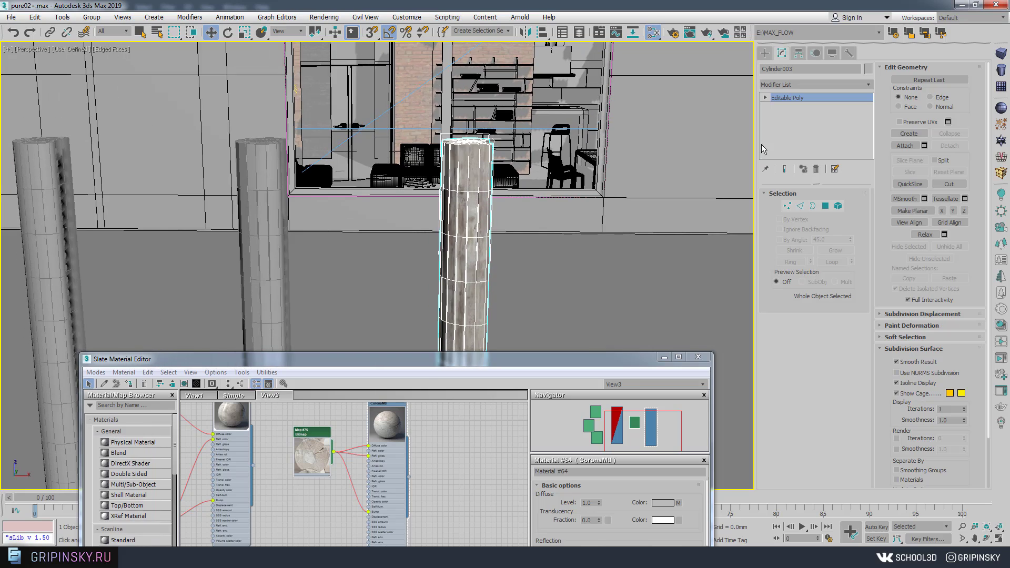
Select the polygons of Cylinder003's end caps at polygon level
click(826, 206)
key(ctrl+a)
scroll(497, 219, down, 10)
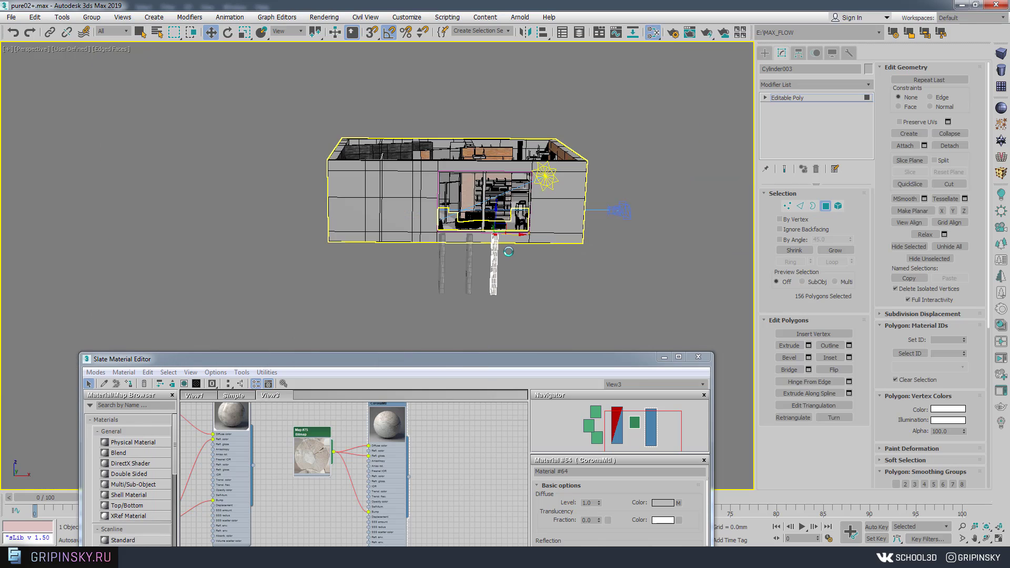
scroll(508, 252, up, 5)
middle_drag(508, 252, 484, 140)
scroll(469, 184, up, 6)
ctrl+drag(398, 192, 536, 268)
alt+middle_drag(536, 268, 502, 234)
scroll(497, 237, down, 5)
middle_drag(495, 237, 475, 251)
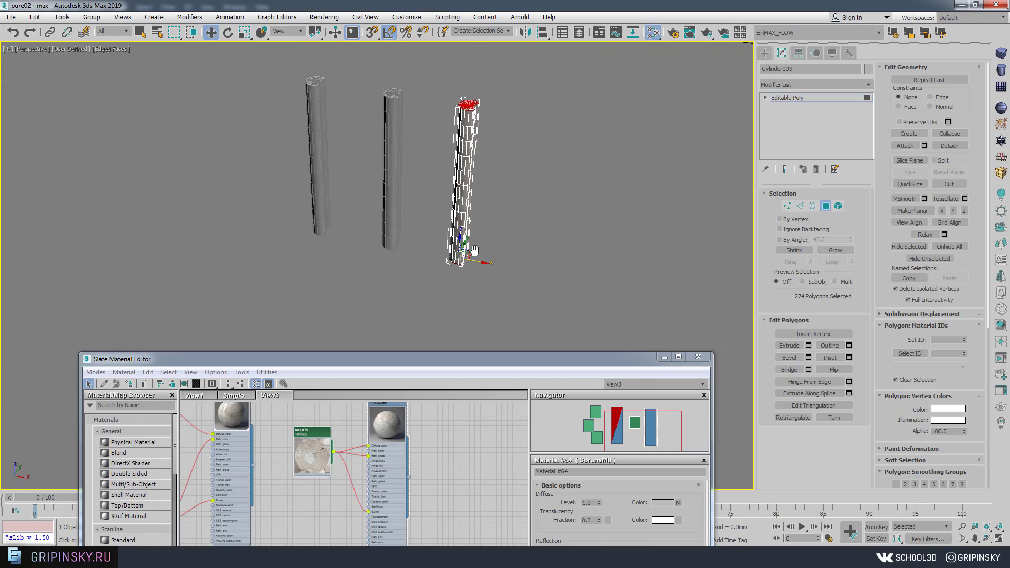
Assign the log-end CoronaMtl to the selected cap polygons and show its texture in the viewport
scroll(473, 112, up, 6)
alt+middle_drag(473, 112, 472, 158)
middle_drag(411, 434, 412, 451)
click(387, 421)
click(129, 384)
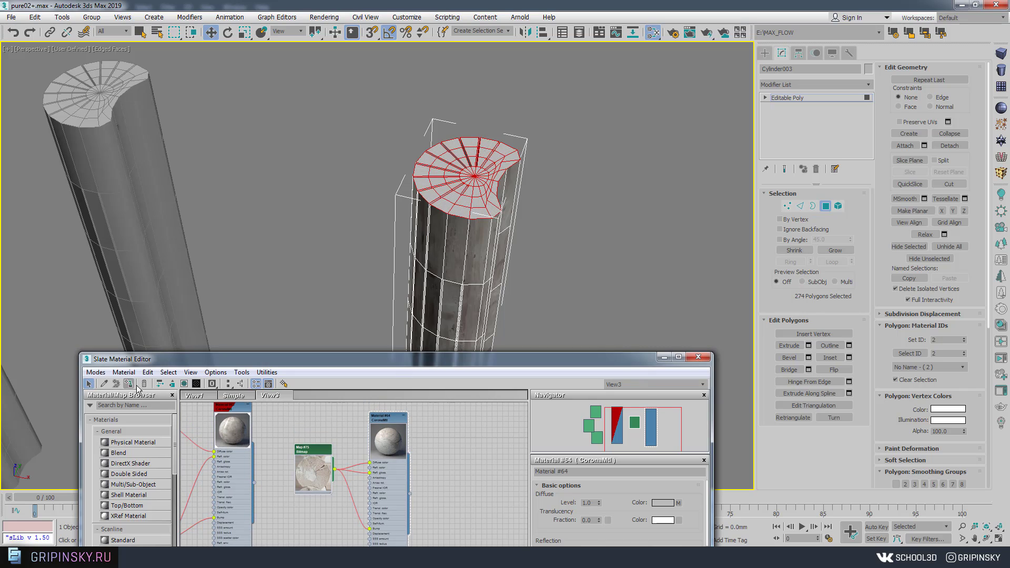
click(185, 385)
click(246, 400)
scroll(433, 244, up, 4)
alt+middle_drag(433, 244, 364, 234)
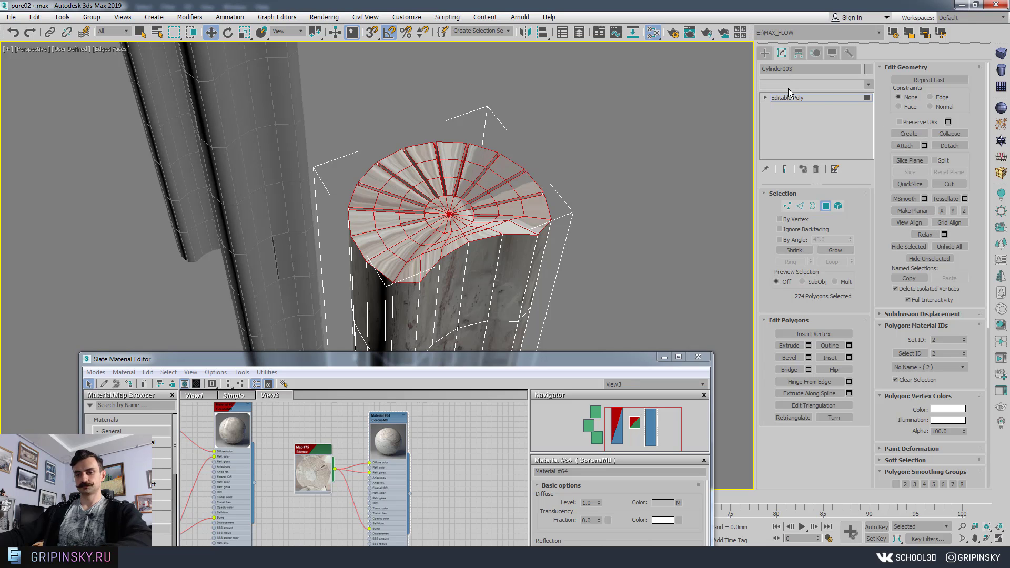
Add a UVW Map modifier with planar mapping to the selected cap polygons of Cylinder003
click(786, 85)
text(uv)
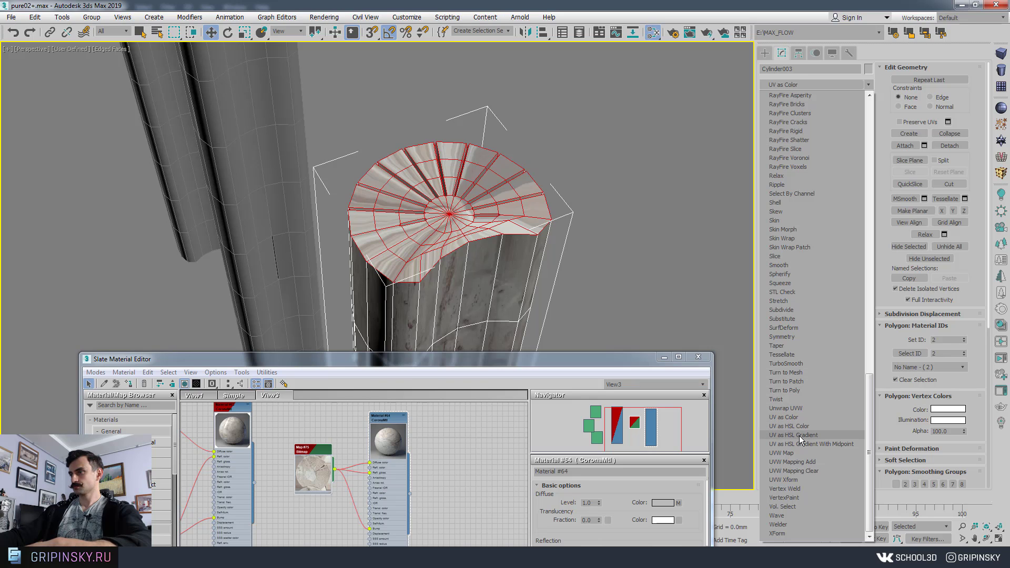
click(793, 451)
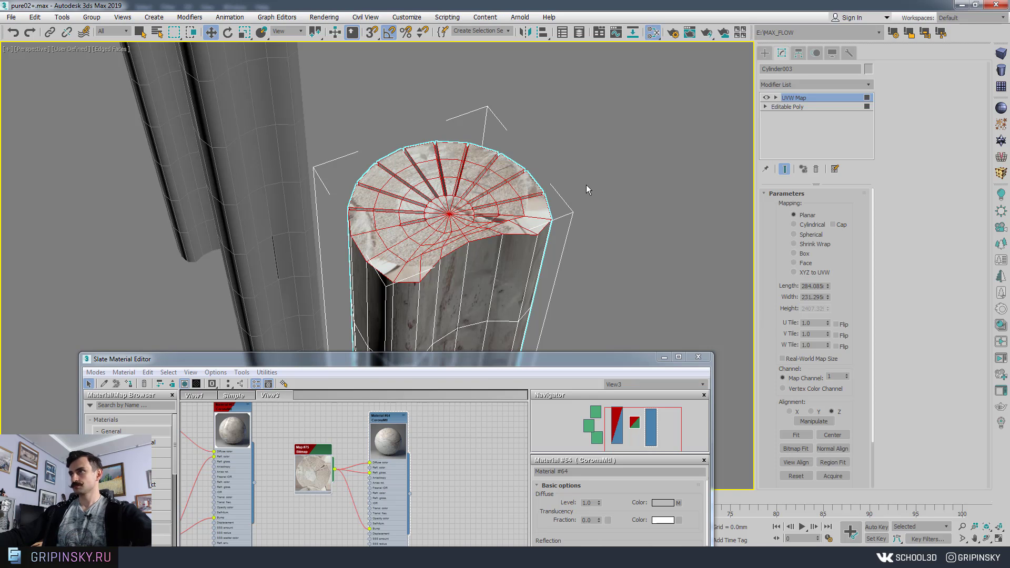
middle_drag(587, 185, 571, 131)
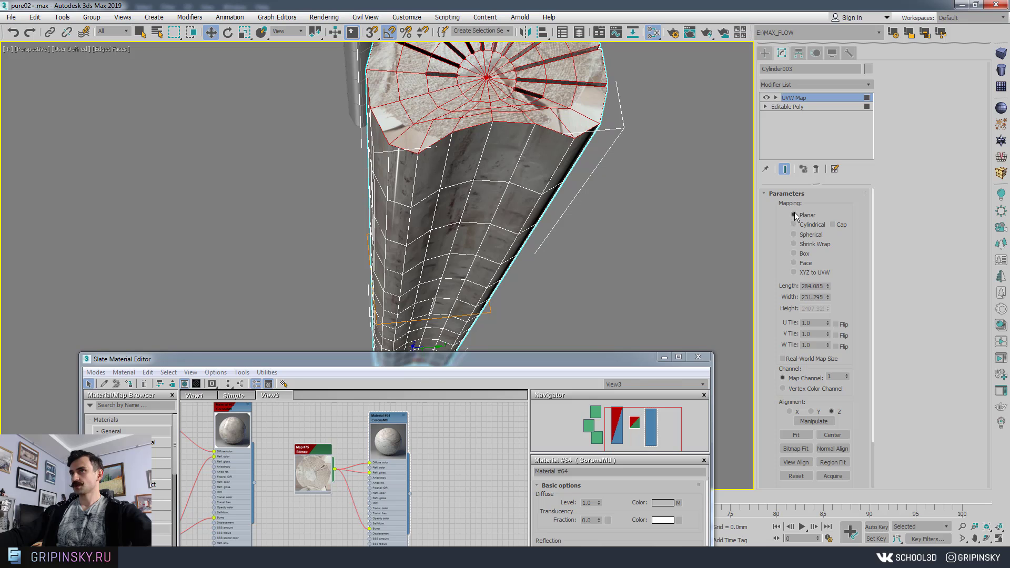
middle_drag(652, 91, 608, 211)
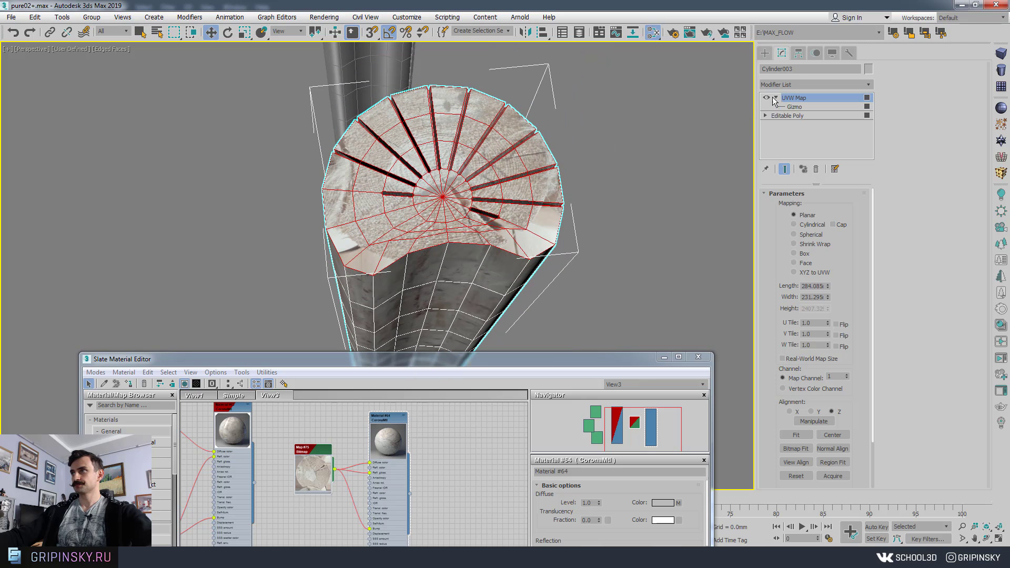
Move and scale the UVW Map gizmo to fit the log-end texture to the cylinder's cap
click(795, 107)
alt+middle_drag(508, 252, 490, 263)
drag(415, 315, 418, 326)
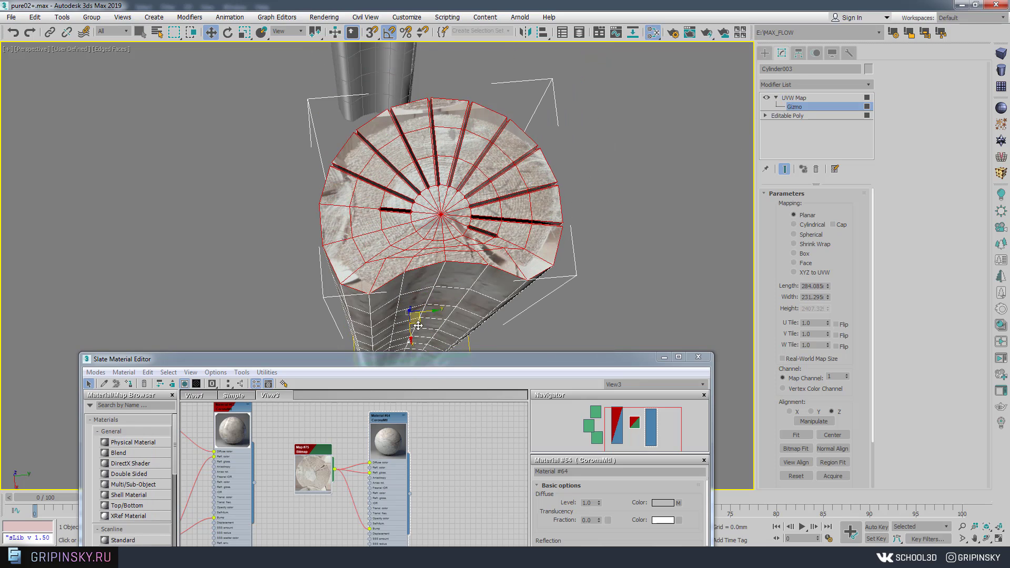
middle_drag(418, 326, 422, 301)
key(r)
mouse_move(413, 324)
mouse_down()
mouse_move(409, 284)
mouse_move(416, 331)
mouse_up()
Rotate the UVW Map gizmo and rescale it to refine the end-grain alignment on the cap
middle_drag(456, 260, 448, 202)
key(e)
drag(429, 263, 478, 285)
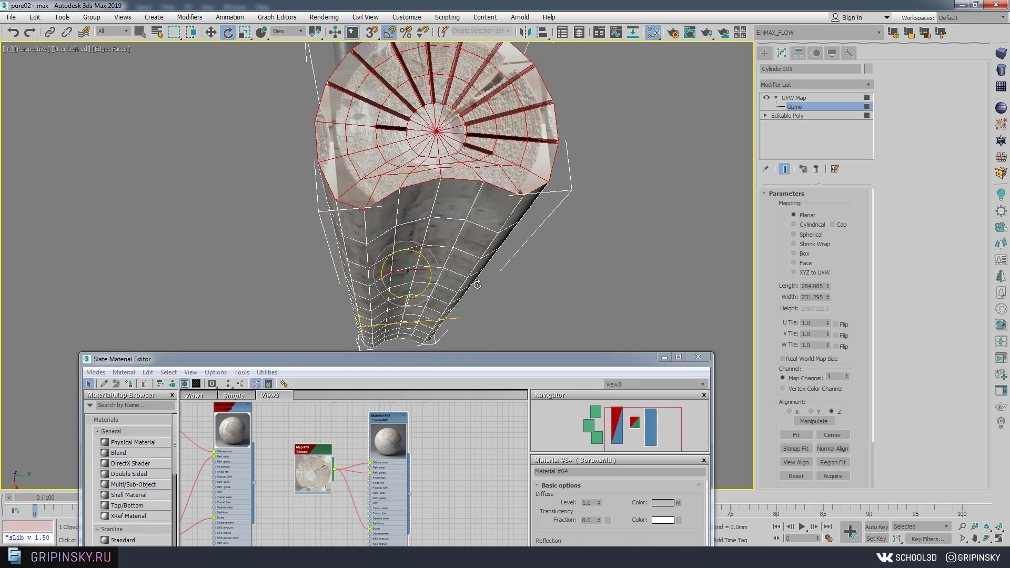
middle_drag(477, 285, 478, 255)
key(r)
mouse_move(407, 261)
mouse_down()
mouse_move(407, 270)
mouse_move(412, 256)
mouse_up()
Examine the end-grain mapping on the cylinder's cap from several angles and distances
alt+middle_drag(416, 256, 528, 250)
scroll(514, 211, down, 5)
scroll(483, 180, up, 5)
scroll(483, 180, up, 3)
scroll(508, 211, down, 7)
middle_drag(528, 250, 497, 219)
alt+middle_drag(498, 219, 506, 153)
scroll(452, 135, down, 8)
scroll(420, 181, up, 6)
Leave gizmo editing, clear the selection to check the textured log, and reselect Cylinder003
click(796, 98)
click(496, 219)
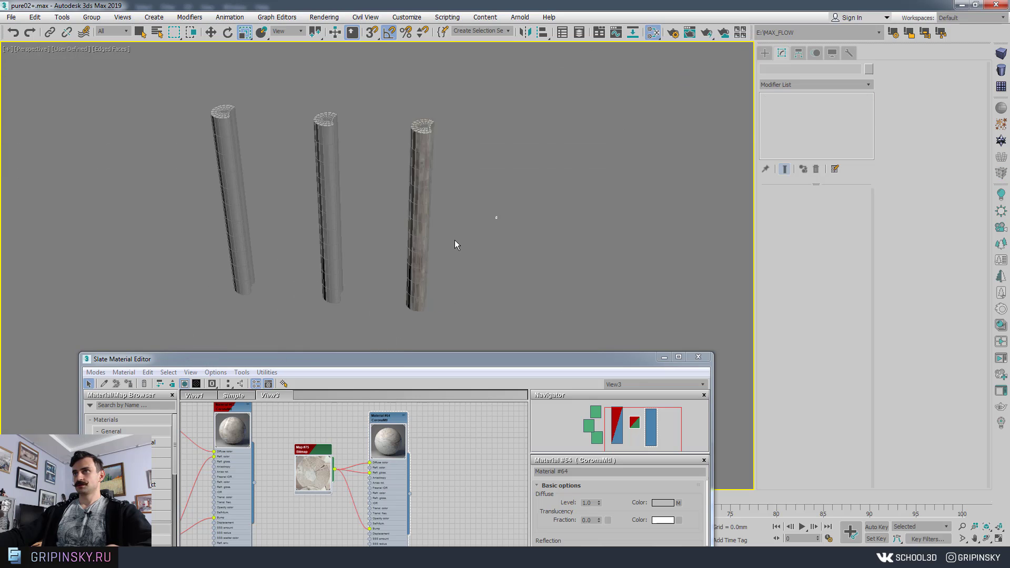
click(410, 267)
alt+middle_drag(419, 254, 460, 258)
middle_drag(460, 258, 417, 268)
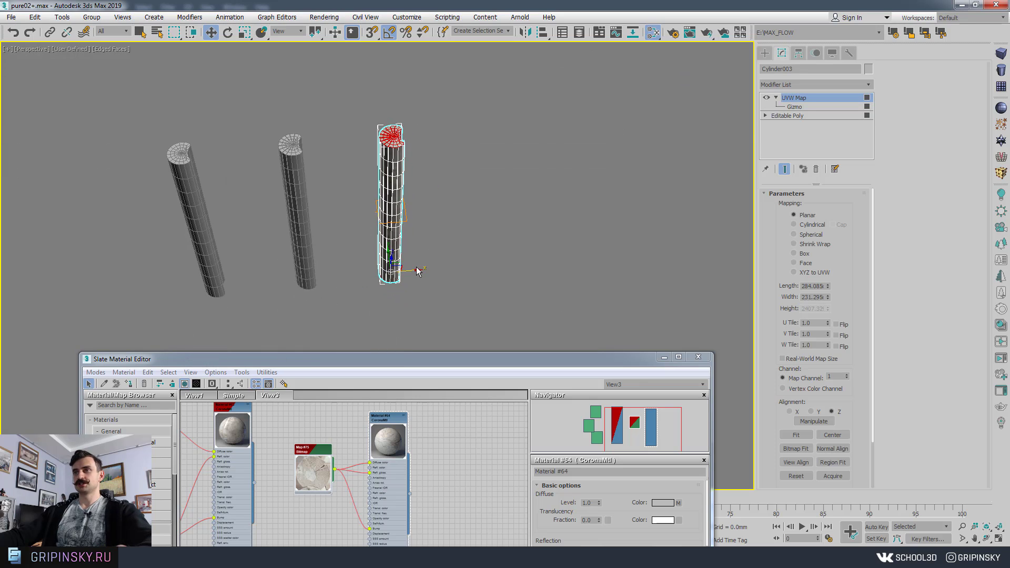
Clone the textured log as an independent copy beside the original and convert the copy to Editable Poly
shift+drag(415, 268, 482, 262)
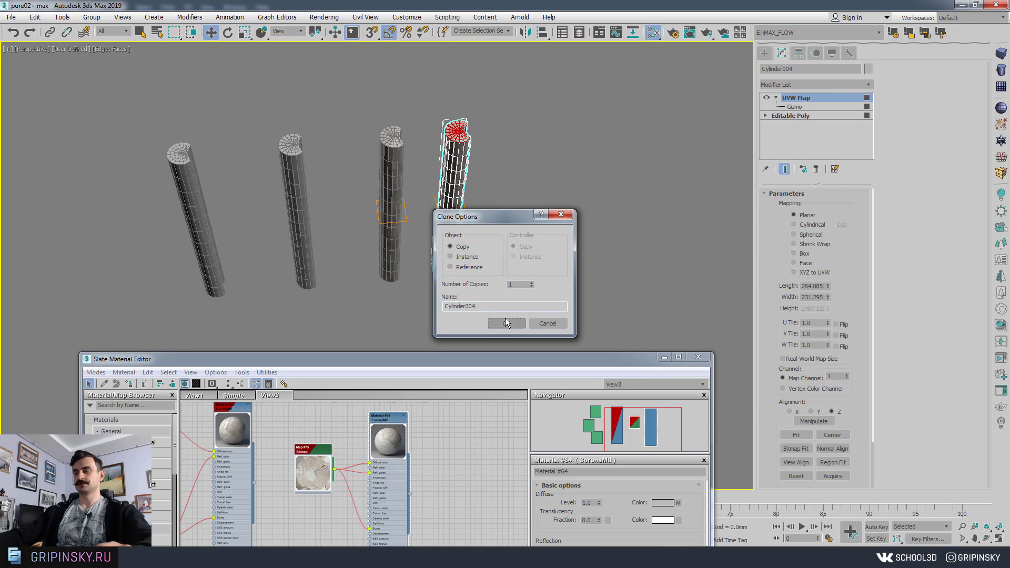
click(506, 322)
scroll(463, 169, up, 6)
right_click(420, 190)
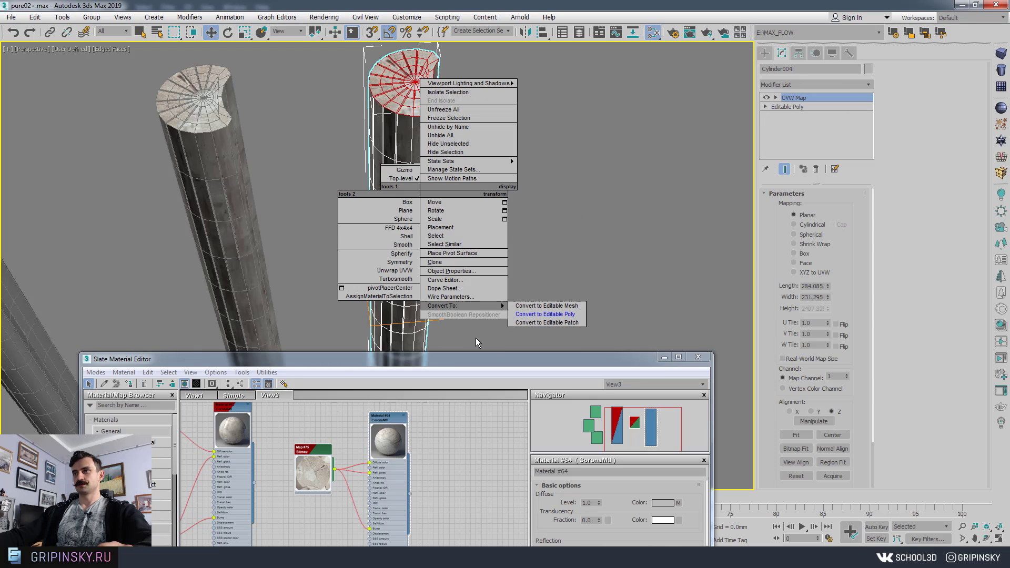
click(531, 315)
alt+middle_drag(511, 185, 527, 217)
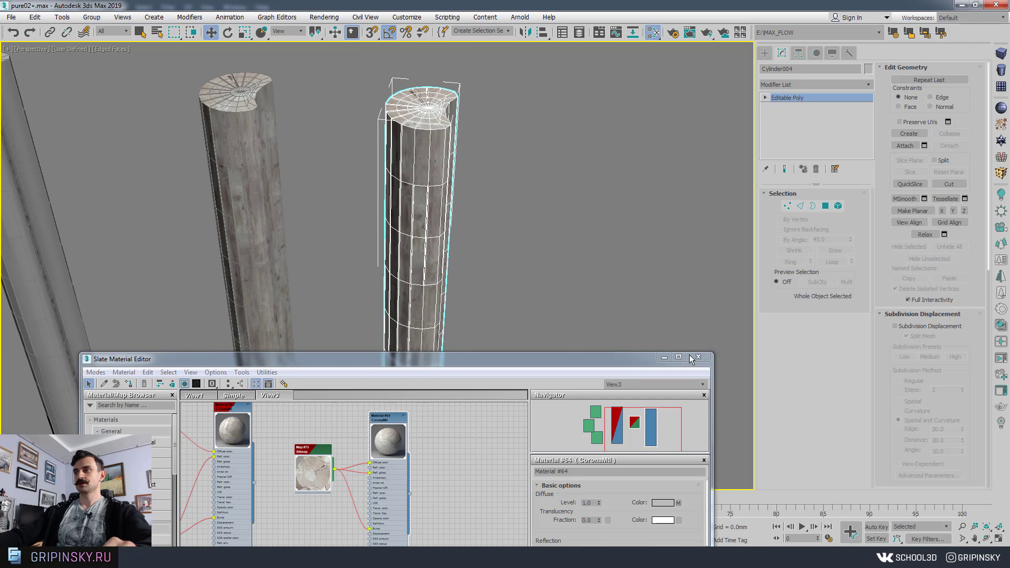
Close the Slate Material Editor and apply a TurboSmooth modifier to the log copy
drag(651, 362, 535, 205)
click(584, 200)
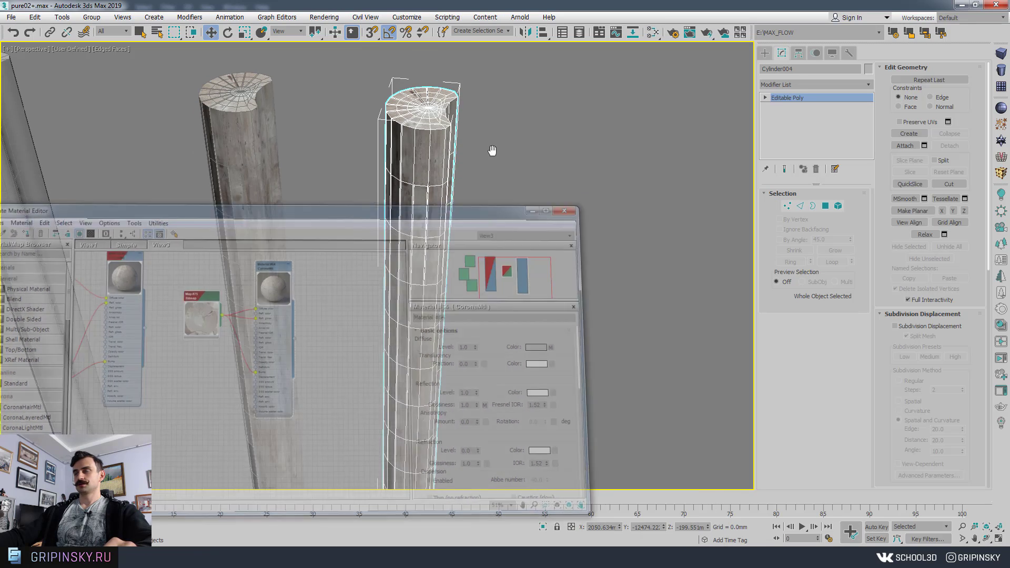
alt+middle_drag(492, 151, 495, 185)
scroll(529, 198, up, 5)
click(797, 88)
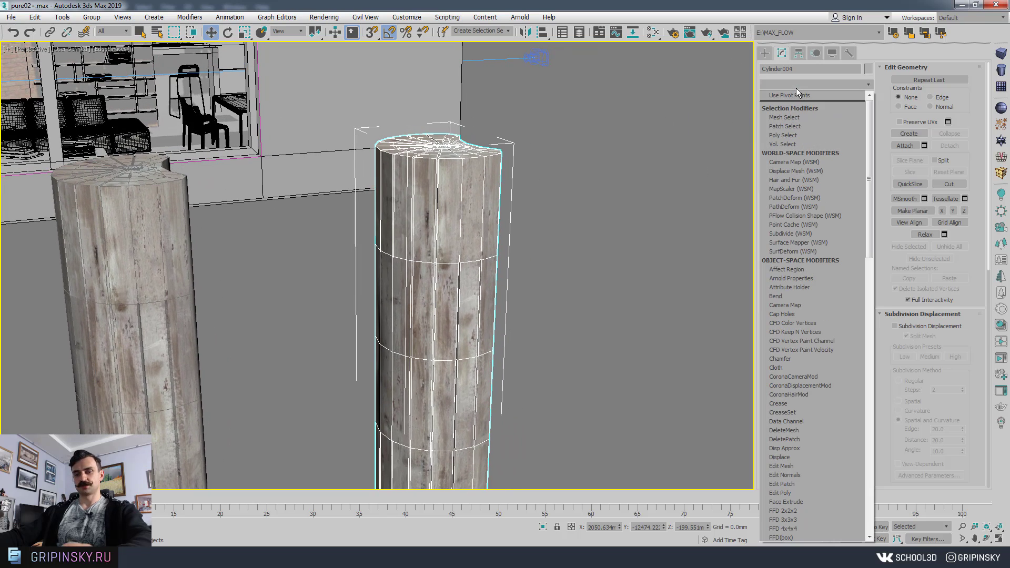
key(t)
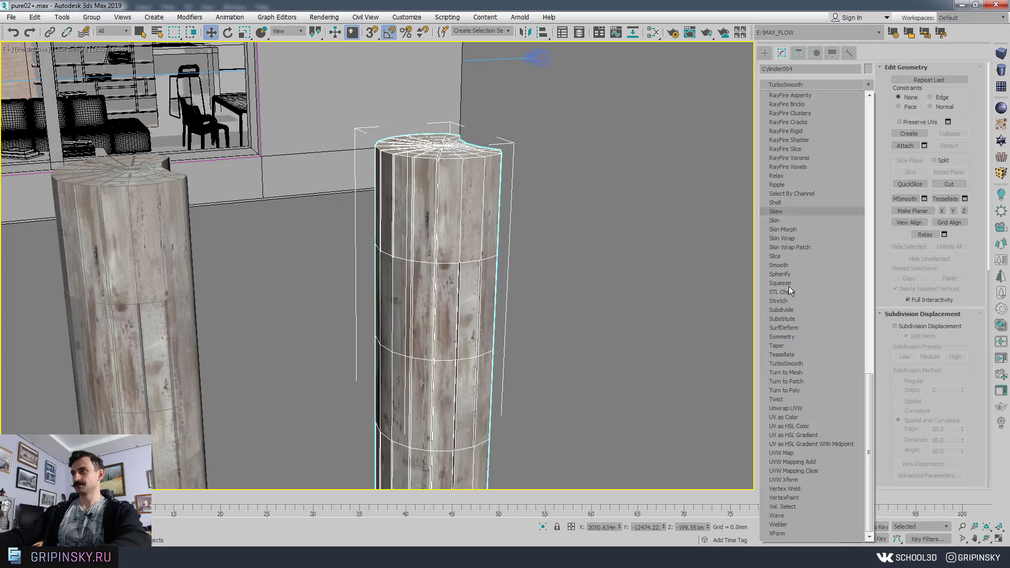
click(788, 364)
Examine how TurboSmooth rounds the cap rim and stretches the texture on the copied log
scroll(515, 180, up, 5)
middle_drag(514, 180, 618, 225)
scroll(478, 227, down, 4)
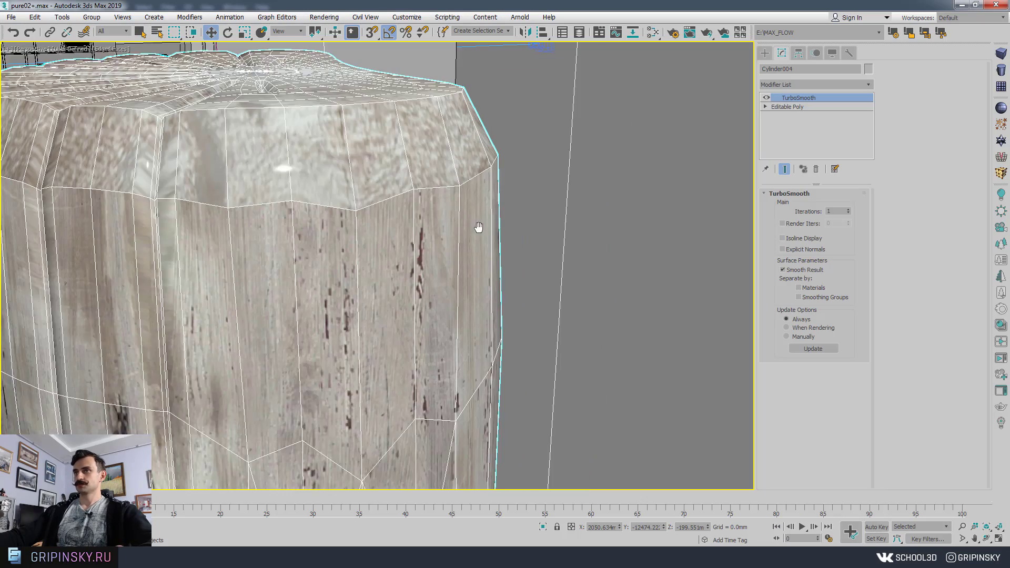
scroll(398, 230, up, 3)
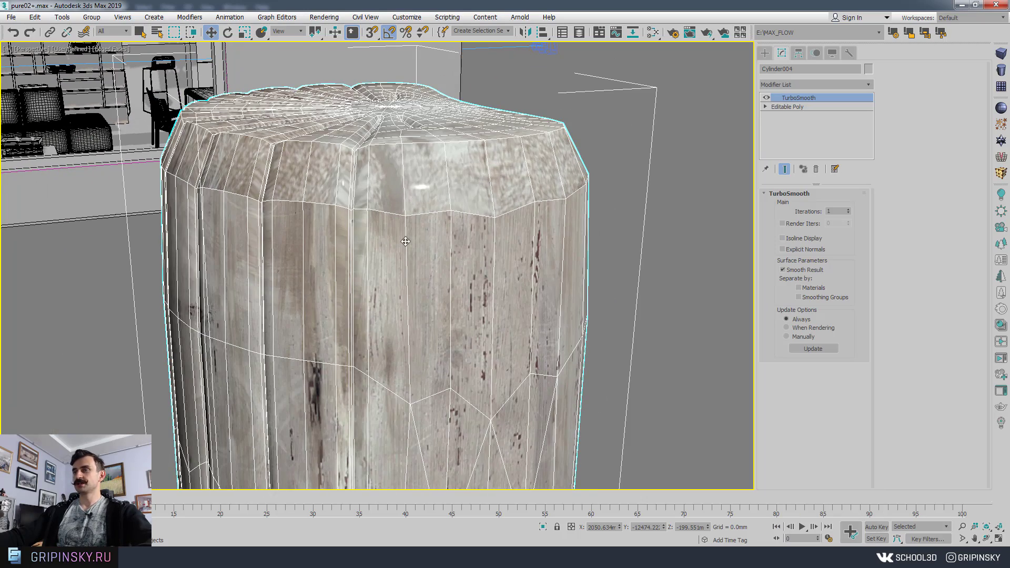
scroll(516, 190, down, 6)
alt+middle_drag(515, 190, 491, 223)
scroll(491, 224, up, 2)
scroll(491, 224, up, 3)
scroll(510, 249, down, 4)
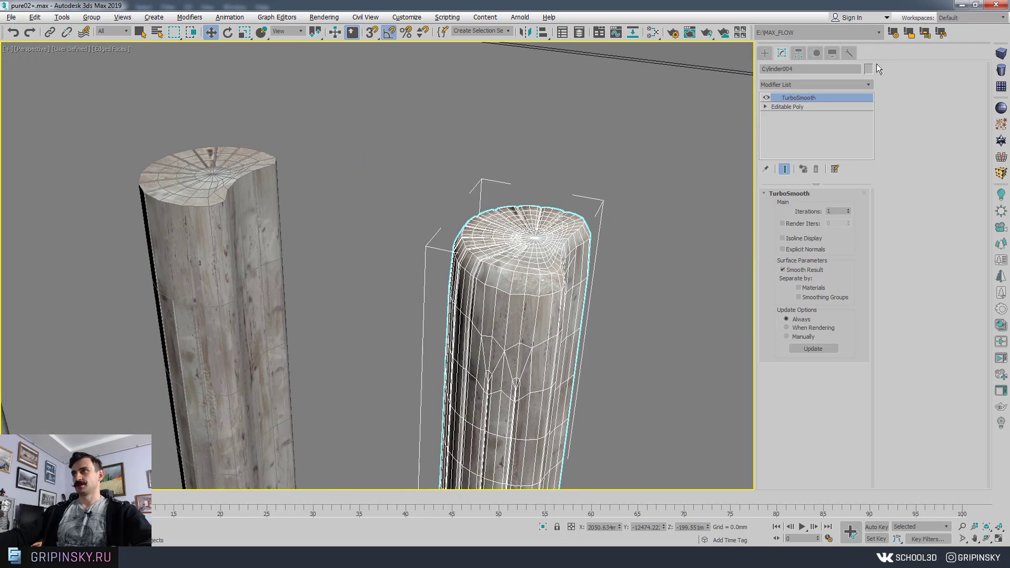
In the Editable Poly, select the top segment's vertical edges and connect them with one loop, pinch 4 and slide -84, near the cap
click(789, 107)
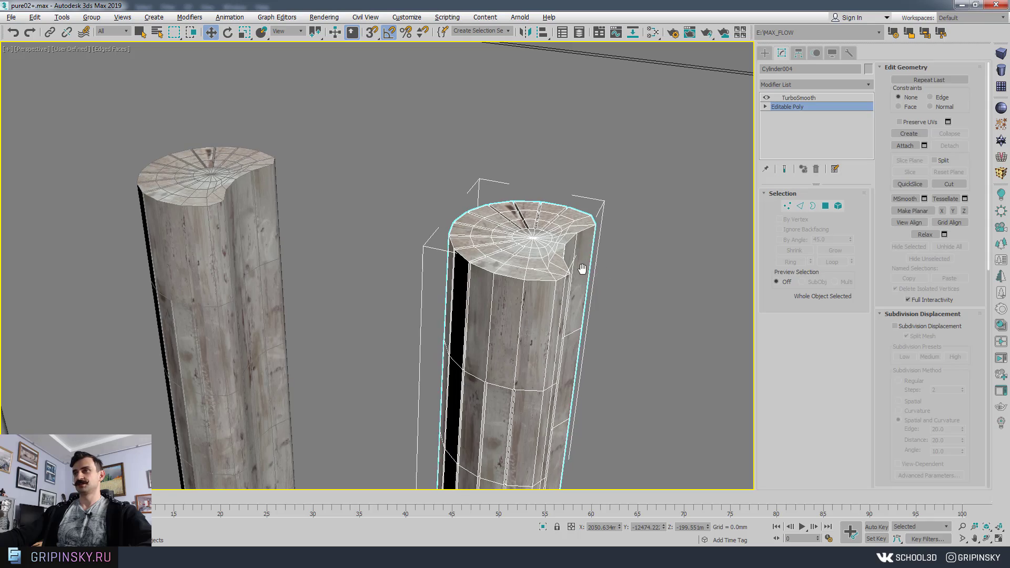
alt+middle_drag(515, 231, 498, 196)
scroll(497, 196, up, 4)
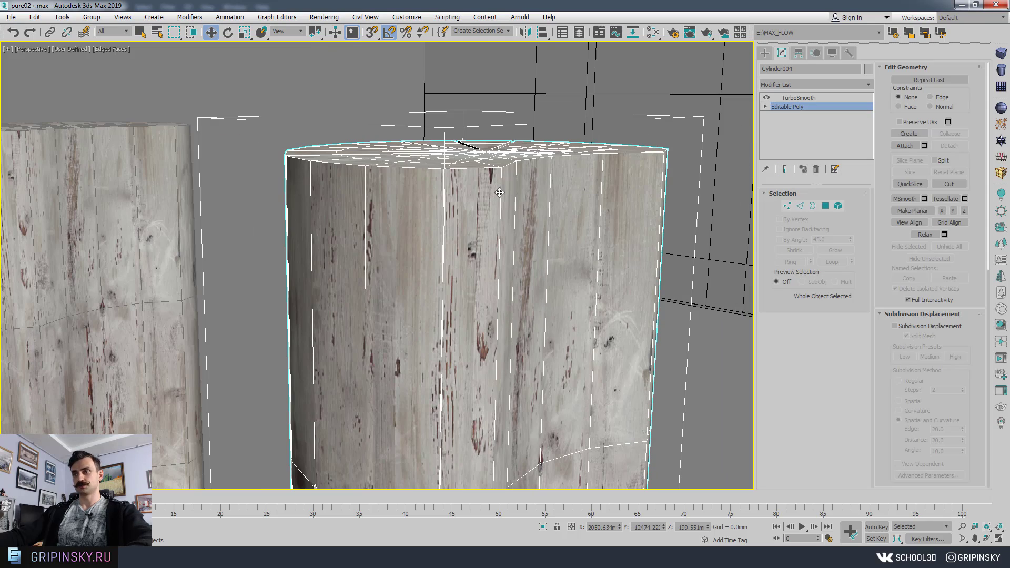
scroll(451, 204, down, 3)
alt+middle_drag(456, 199, 470, 229)
scroll(470, 228, down, 2)
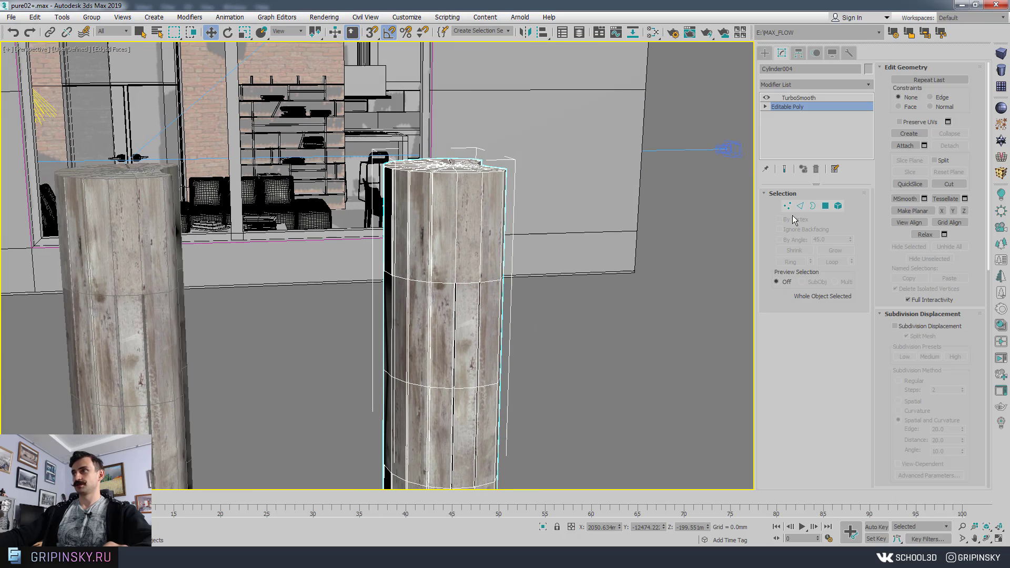
click(800, 206)
middle_drag(500, 235, 500, 258)
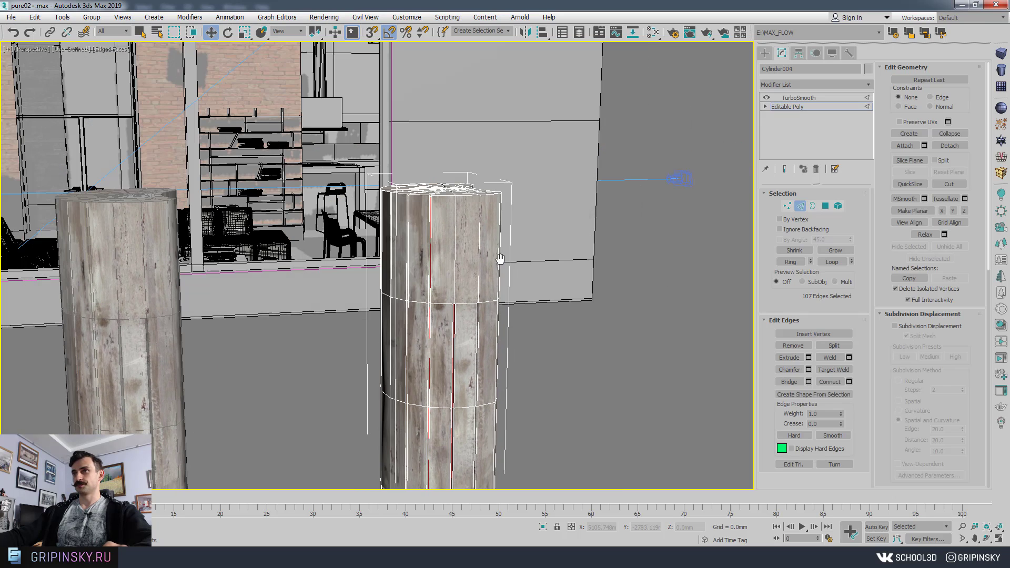
alt+middle_drag(415, 257, 422, 243)
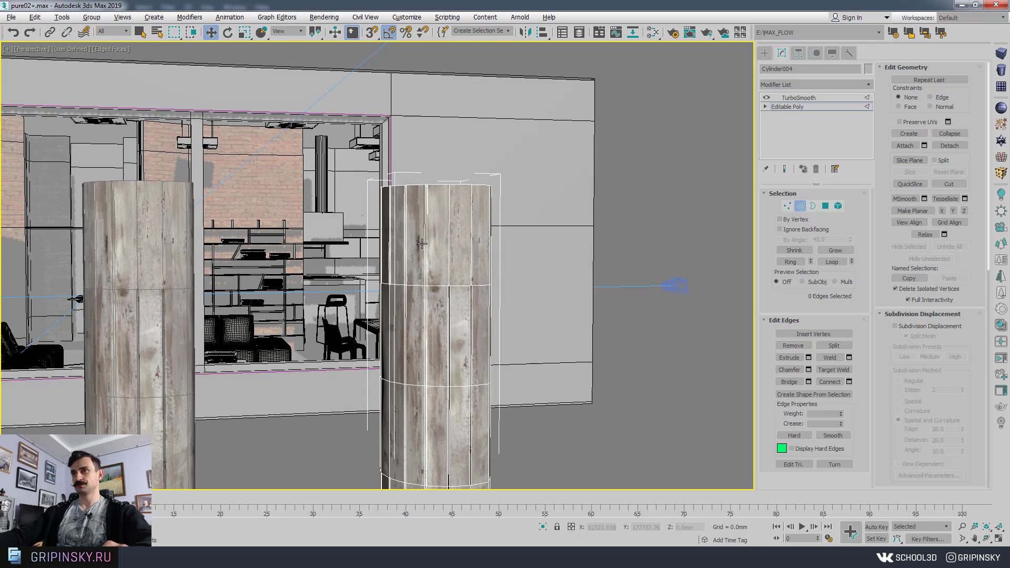
drag(633, 216, 633, 216)
middle_drag(503, 248, 540, 358)
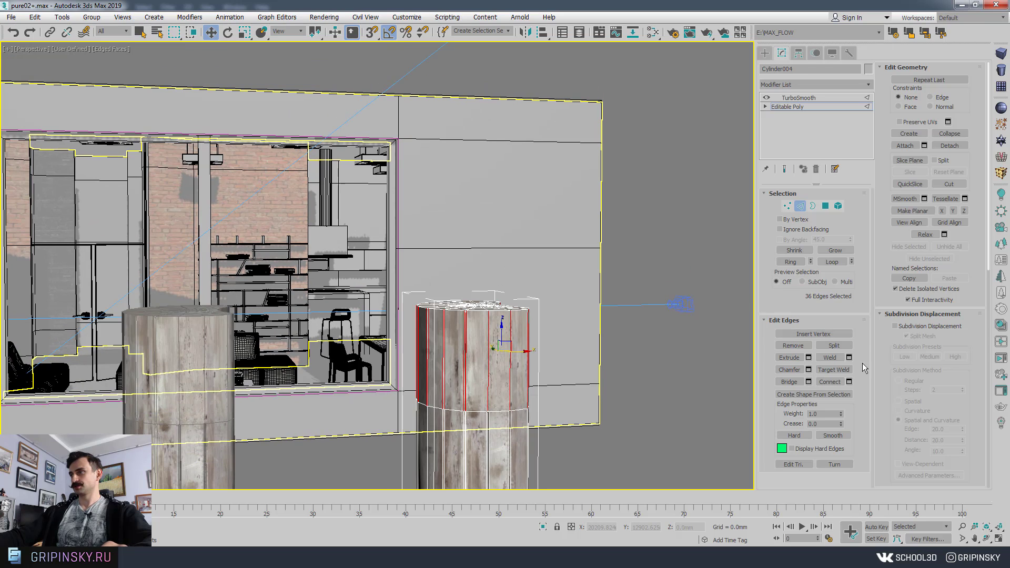
click(849, 382)
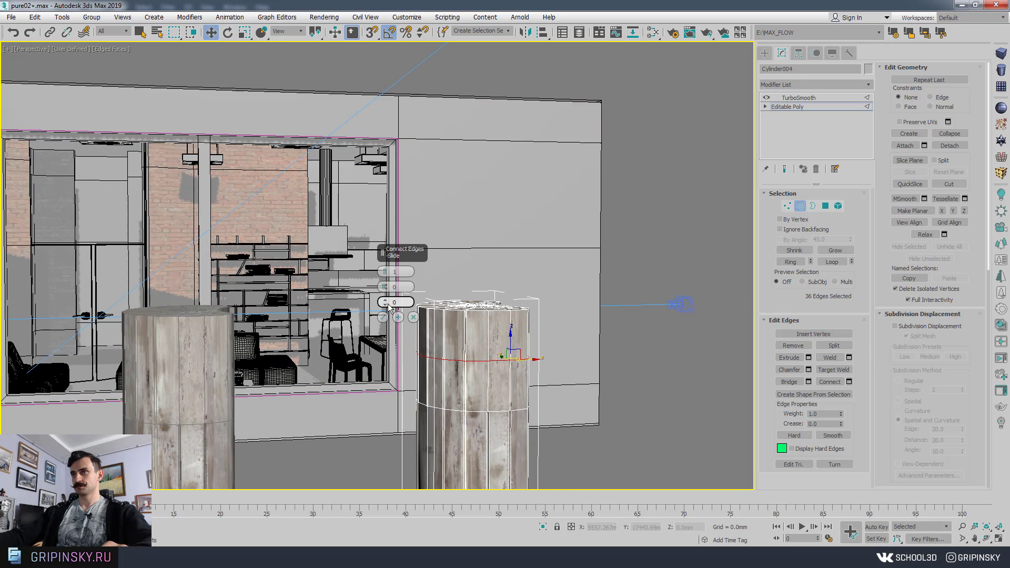
drag(386, 288, 387, 346)
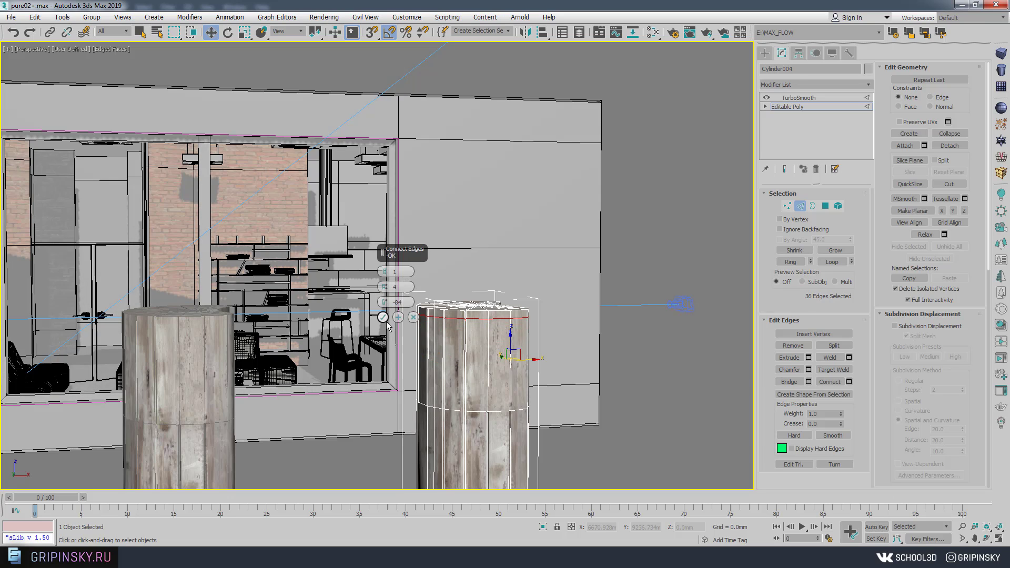
click(387, 321)
Select the bottom segment's vertical edges and connect them with one supporting loop slid close to the log's lower end
middle_drag(516, 452, 469, 263)
drag(303, 262, 484, 263)
middle_drag(487, 263, 486, 269)
click(850, 382)
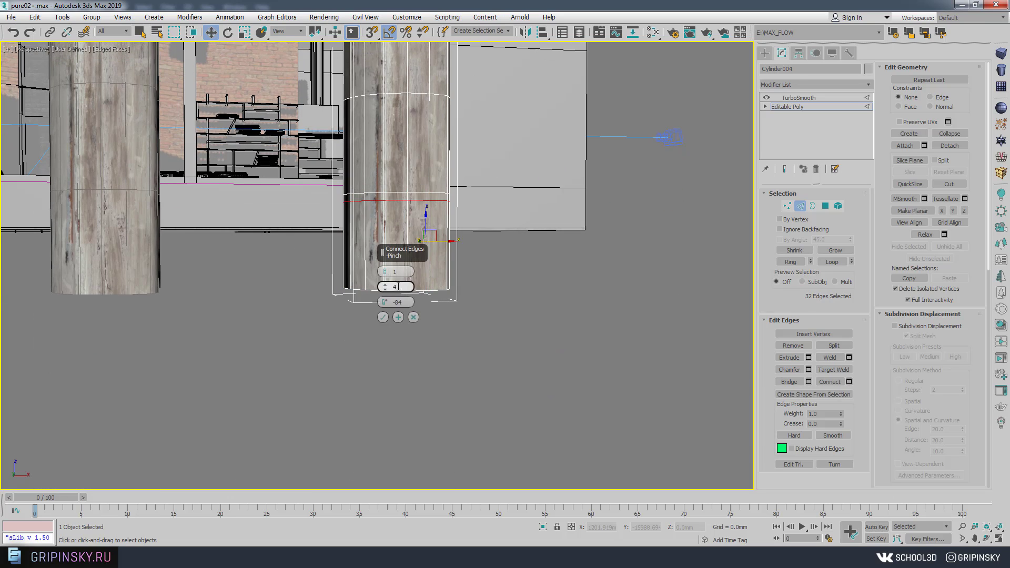
drag(385, 302, 385, 294)
click(382, 317)
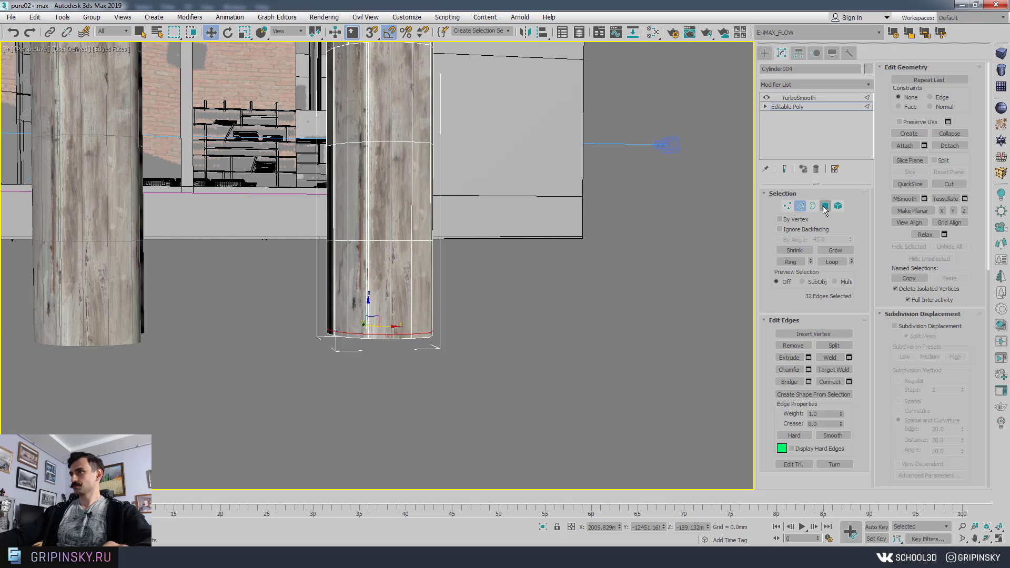
Leave edge editing, return to the TurboSmooth level and turn off the edged-faces display
click(789, 109)
click(809, 100)
middle_drag(657, 150, 633, 316)
scroll(634, 316, down, 5)
mouse_move(605, 106)
alt+middle_down()
mouse_move(558, 132)
mouse_move(538, 177)
mouse_move(529, 274)
alt+middle_up()
scroll(539, 178, up, 5)
key(F4)
Examine the smoothed log's cap, grooves and shaft, comparing it with the unsmoothed log beside it
scroll(540, 178, up, 4)
scroll(540, 225, down, 5)
scroll(537, 221, up, 5)
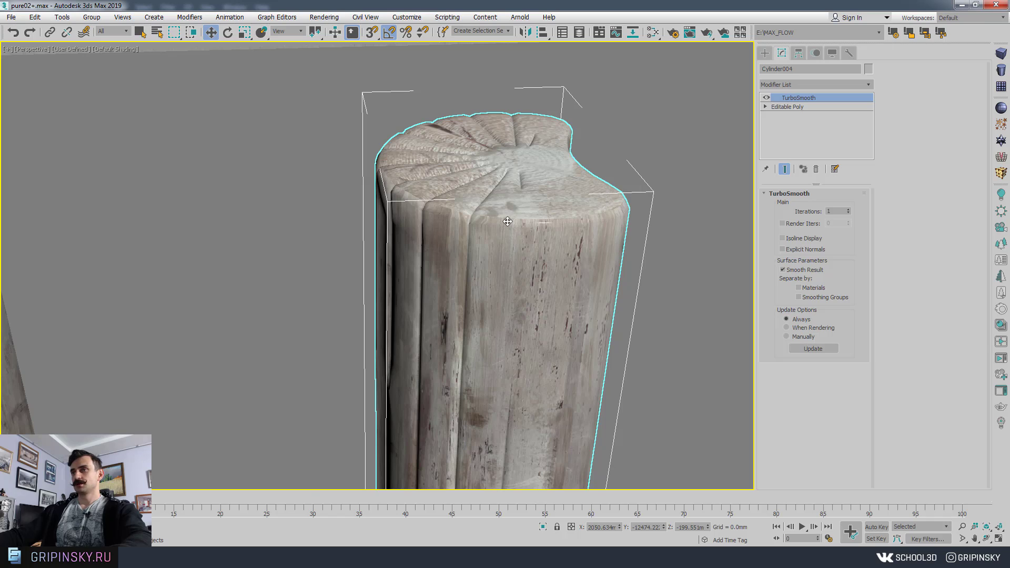
scroll(507, 222, up, 3)
scroll(507, 222, down, 7)
middle_drag(504, 344, 515, 221)
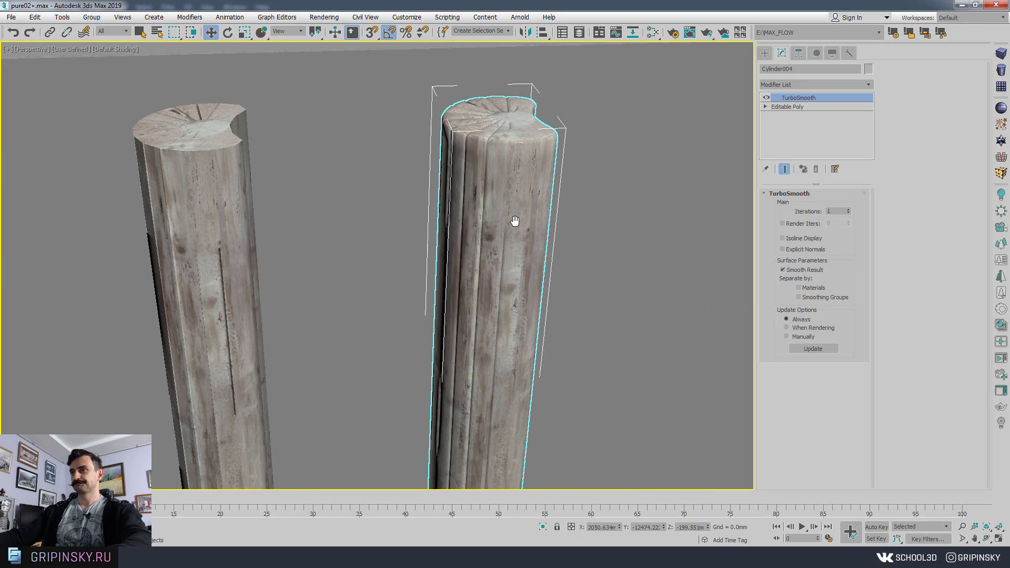
scroll(503, 168, up, 3)
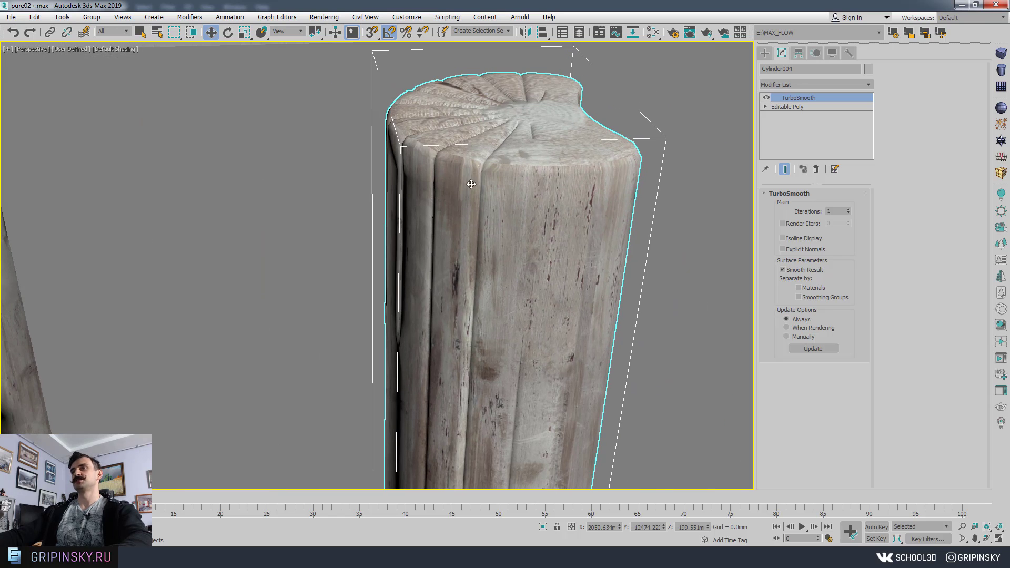
scroll(505, 267, down, 4)
middle_drag(505, 323, 509, 182)
scroll(516, 161, up, 6)
scroll(516, 161, down, 6)
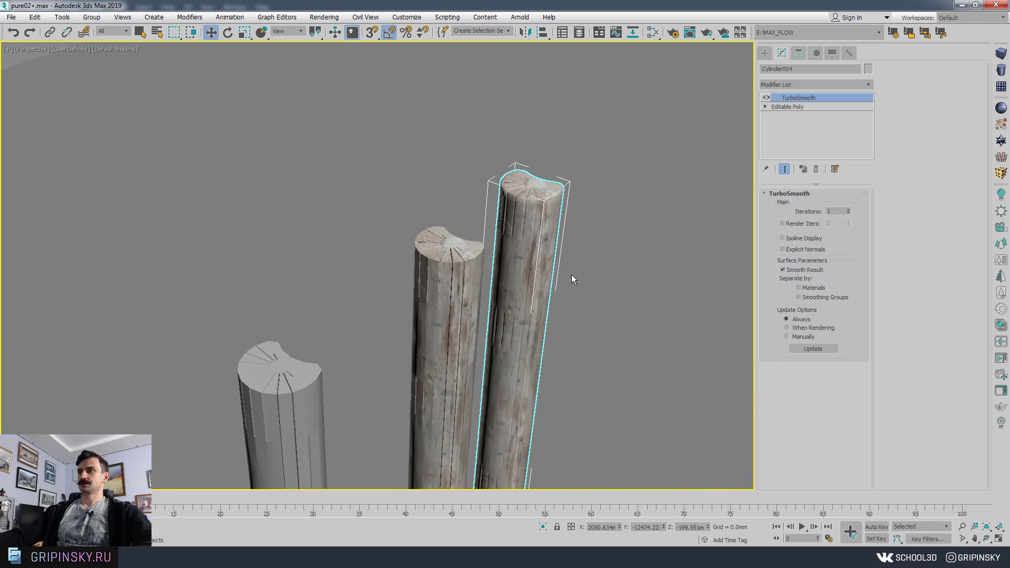
Clone the smoothed log to one side and remove the TurboSmooth modifier from the new copy
alt+middle_drag(571, 278, 577, 361)
scroll(578, 361, down, 5)
scroll(568, 406, up, 4)
middle_drag(568, 406, 450, 359)
shift+drag(444, 353, 539, 355)
click(505, 322)
middle_drag(588, 258, 512, 296)
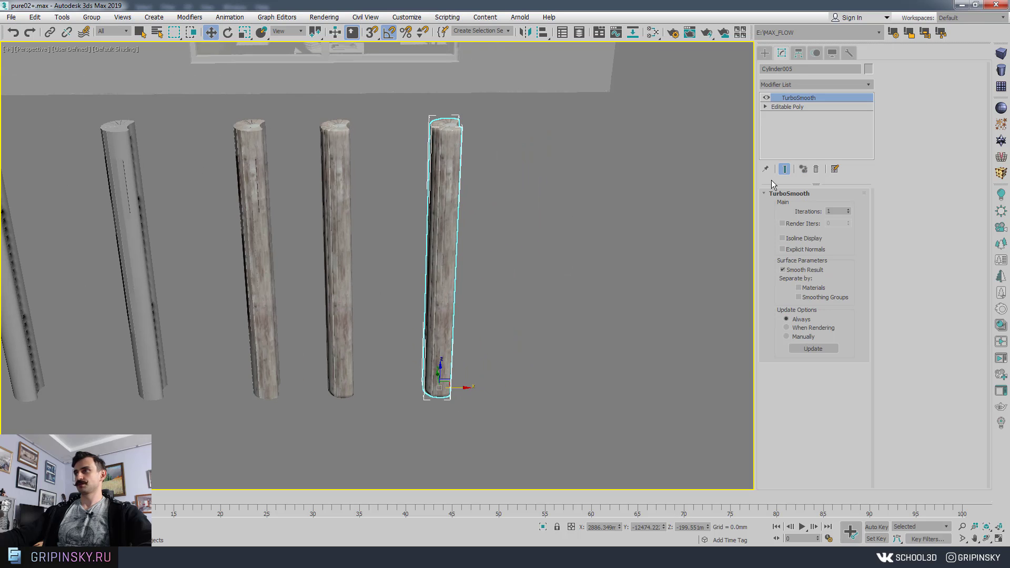
click(816, 169)
Turn on edged faces and examine the cap rim and groove edges of the unsmoothed copy
middle_drag(496, 169, 528, 205)
scroll(482, 167, up, 8)
scroll(501, 137, up, 1)
scroll(500, 136, up, 8)
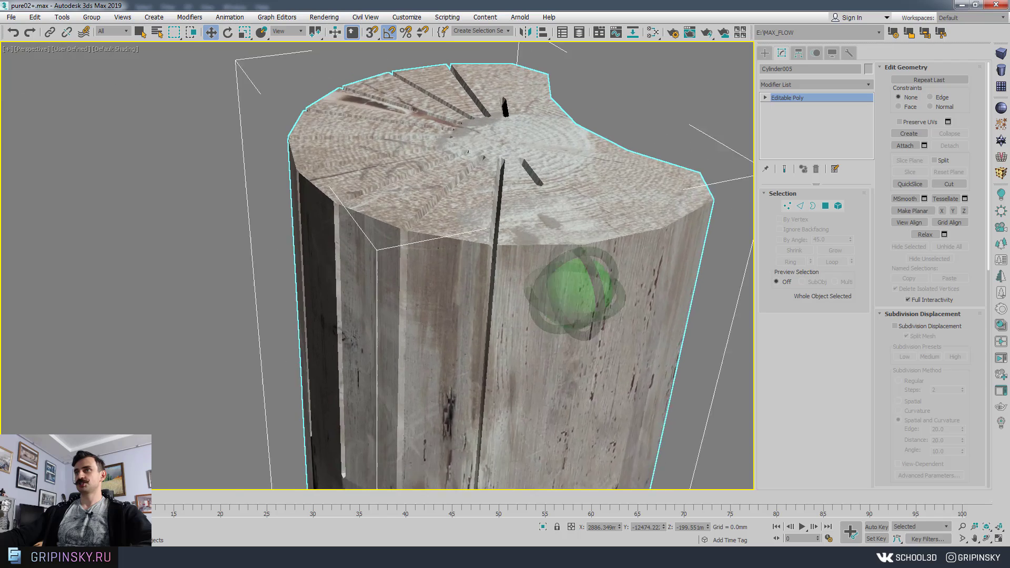
key(F4)
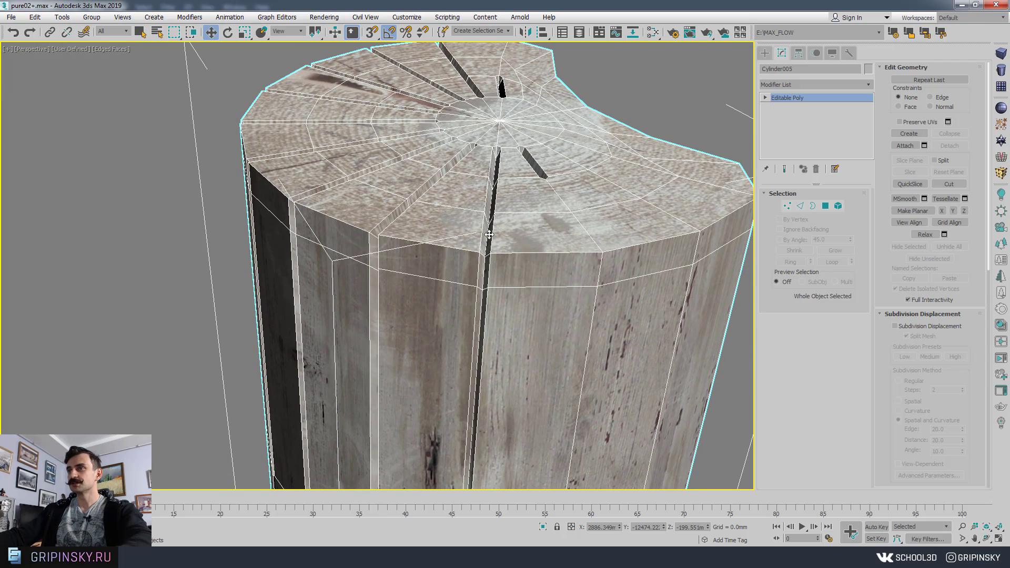
scroll(479, 249, up, 6)
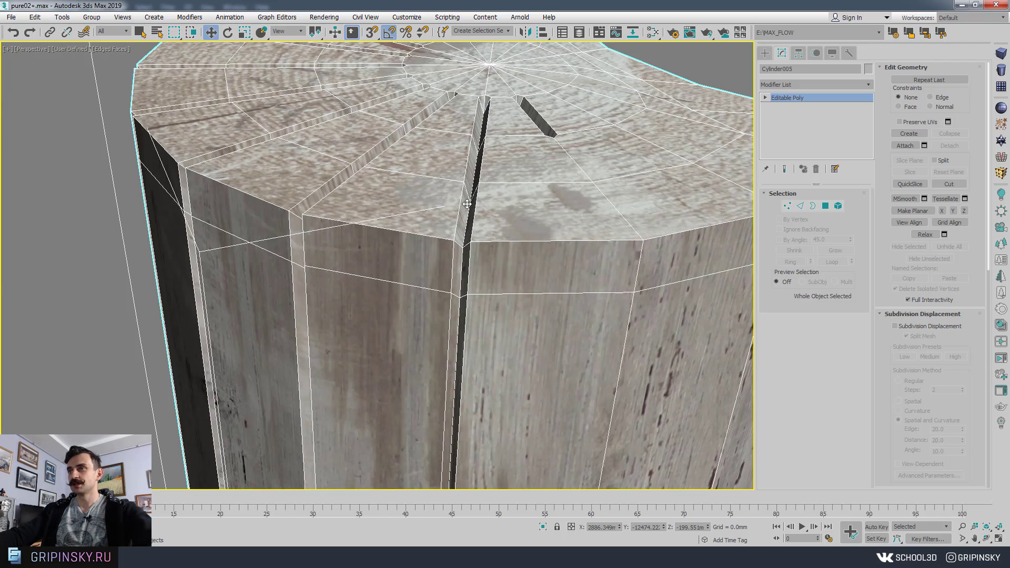
scroll(442, 263, down, 8)
scroll(457, 273, up, 4)
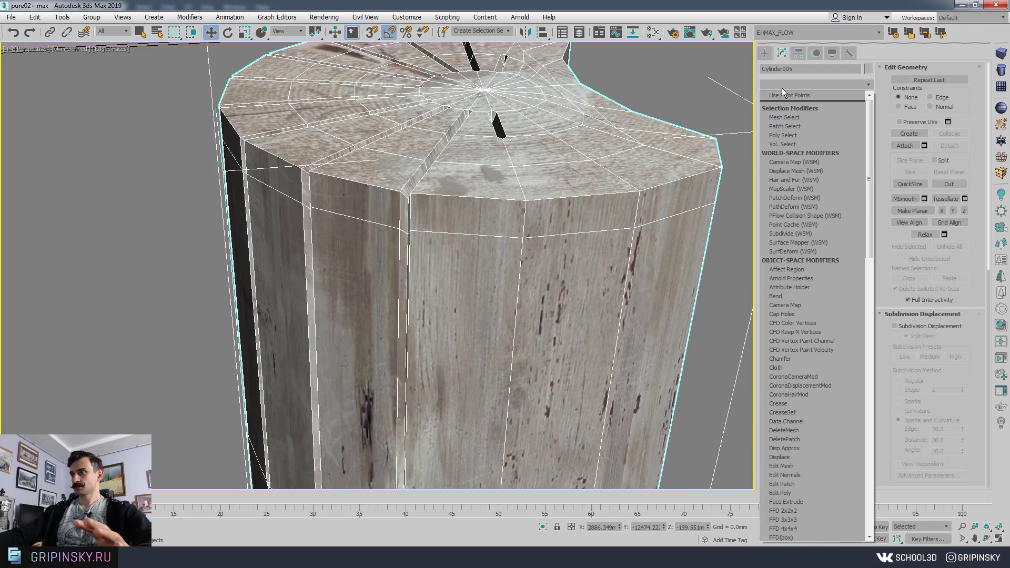
click(783, 86)
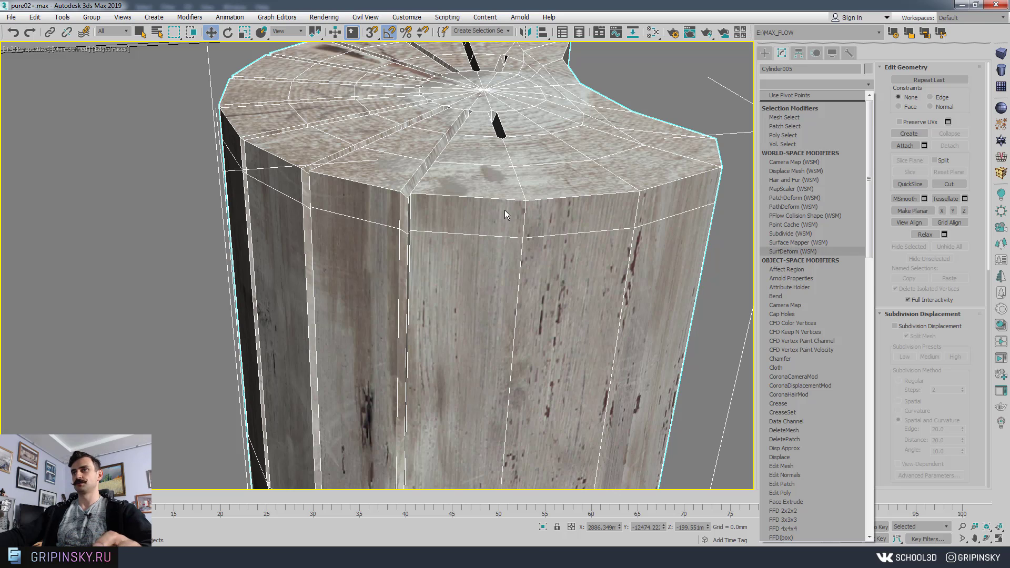
scroll(505, 212, down, 3)
click(645, 84)
Examine the segment spacing and groove edges along the shaft of the unsmoothed log copy
scroll(646, 83, down, 8)
middle_drag(558, 274, 482, 180)
scroll(564, 137, up, 5)
scroll(485, 184, up, 2)
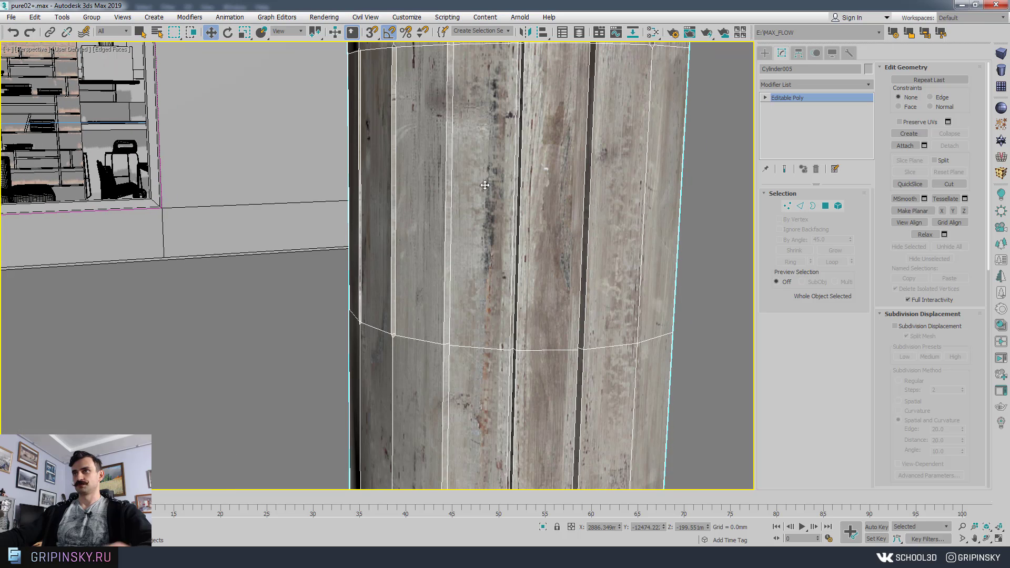
middle_drag(514, 142, 482, 161)
scroll(534, 200, down, 2)
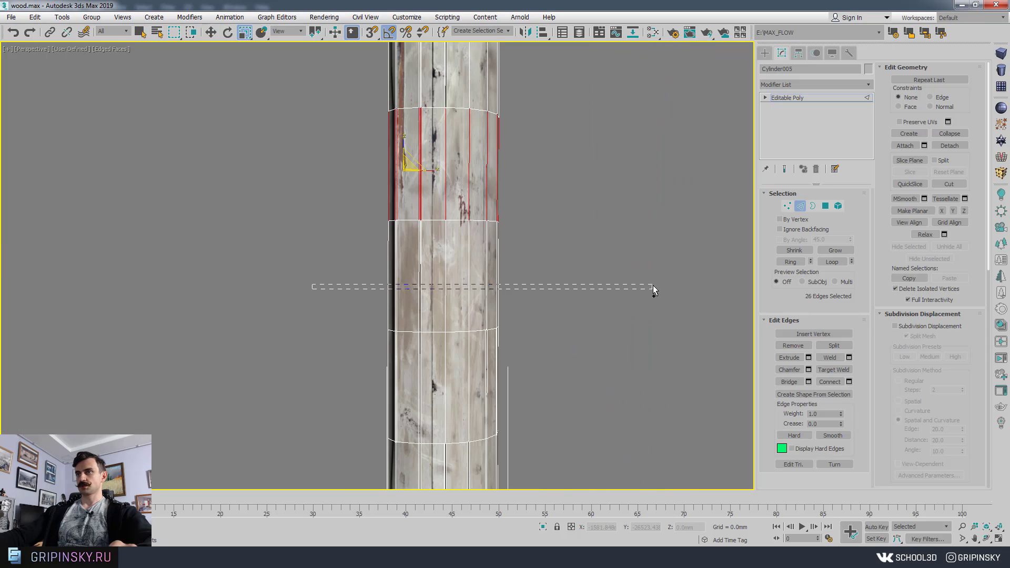
Connect the lengthwise edges of three neighbouring bands on the log's shaft using 3 segments
ctrl+drag(653, 286, 654, 286)
ctrl+drag(324, 381, 653, 376)
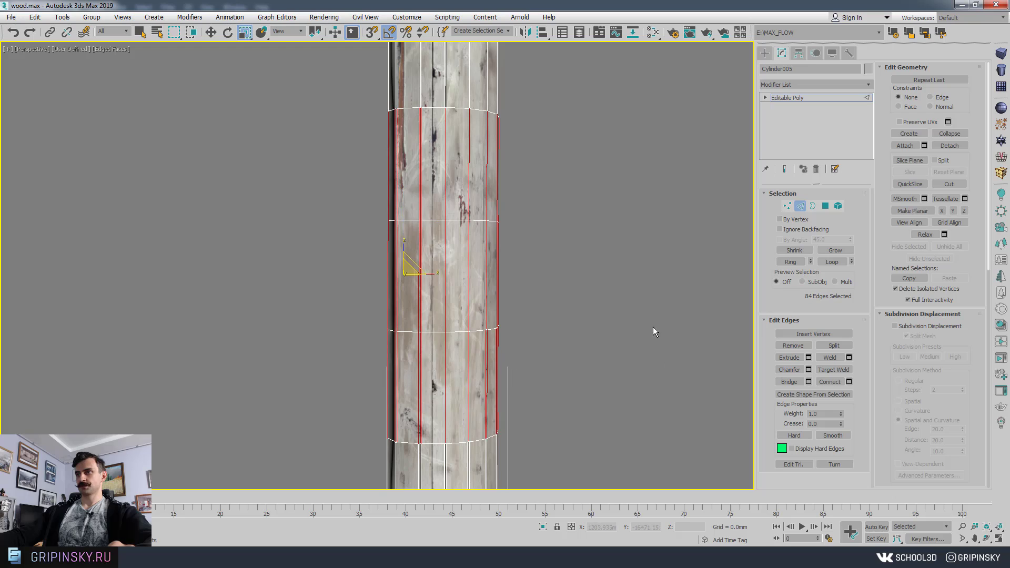
middle_drag(651, 310, 647, 374)
scroll(643, 372, down, 4)
scroll(614, 263, up, 3)
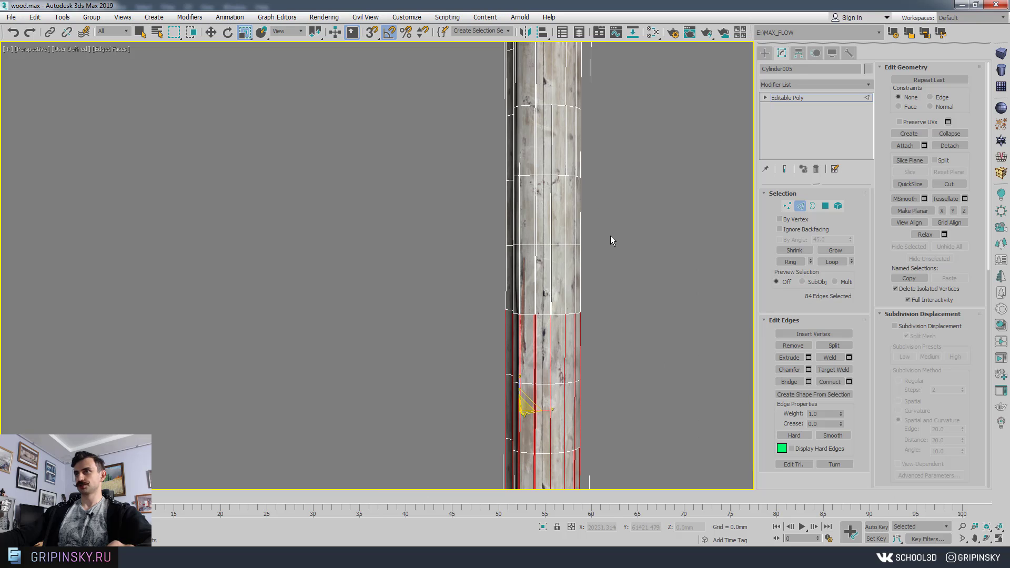
middle_drag(648, 312, 624, 177)
middle_drag(534, 324, 527, 288)
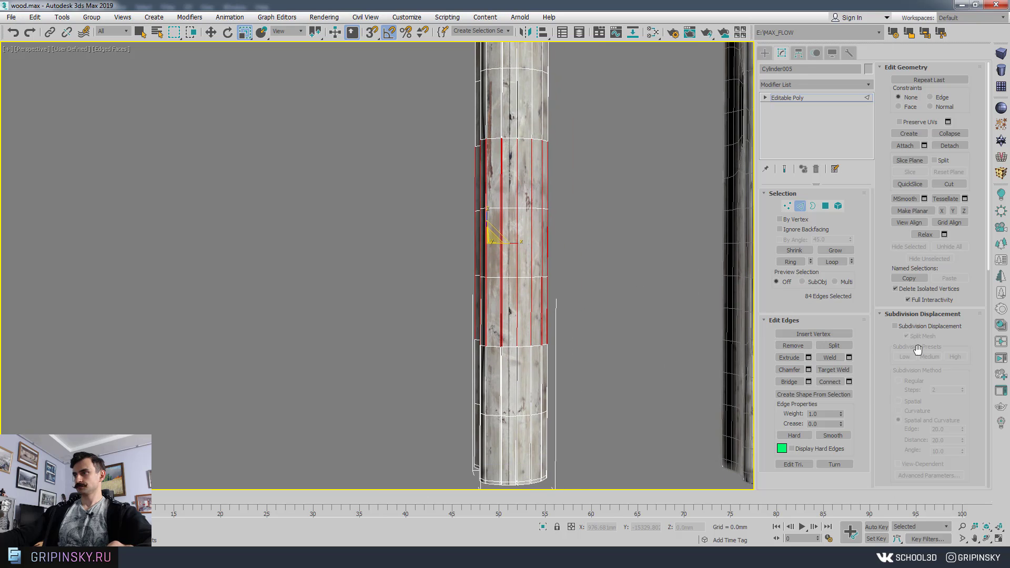
click(849, 382)
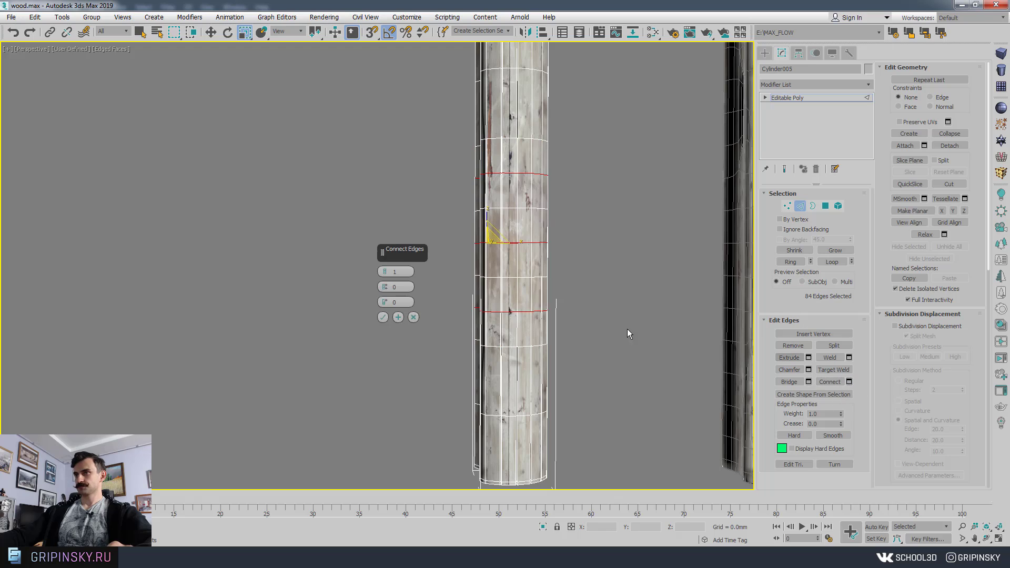
click(386, 271)
scroll(567, 263, up, 4)
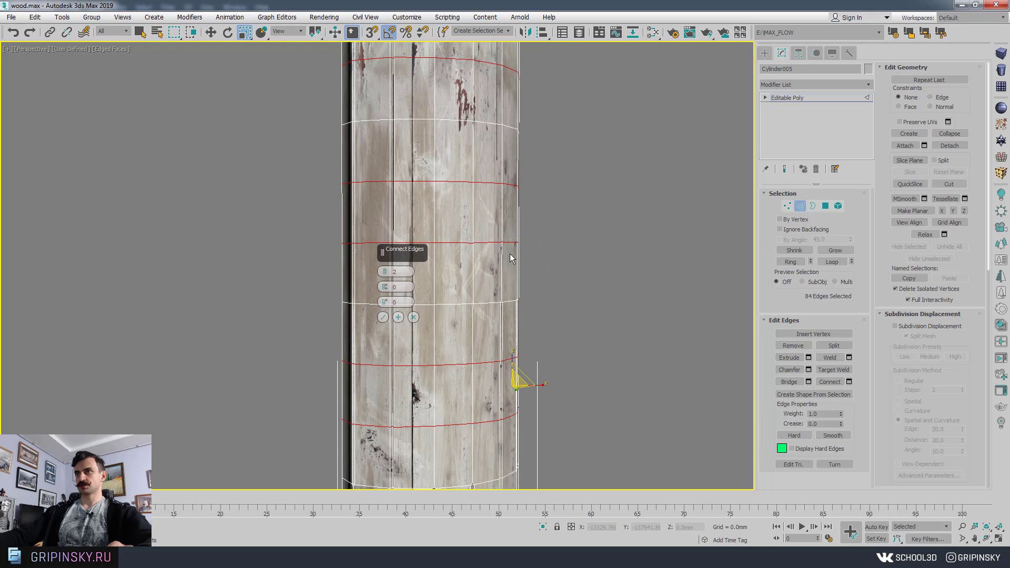
middle_drag(510, 256, 534, 242)
click(385, 271)
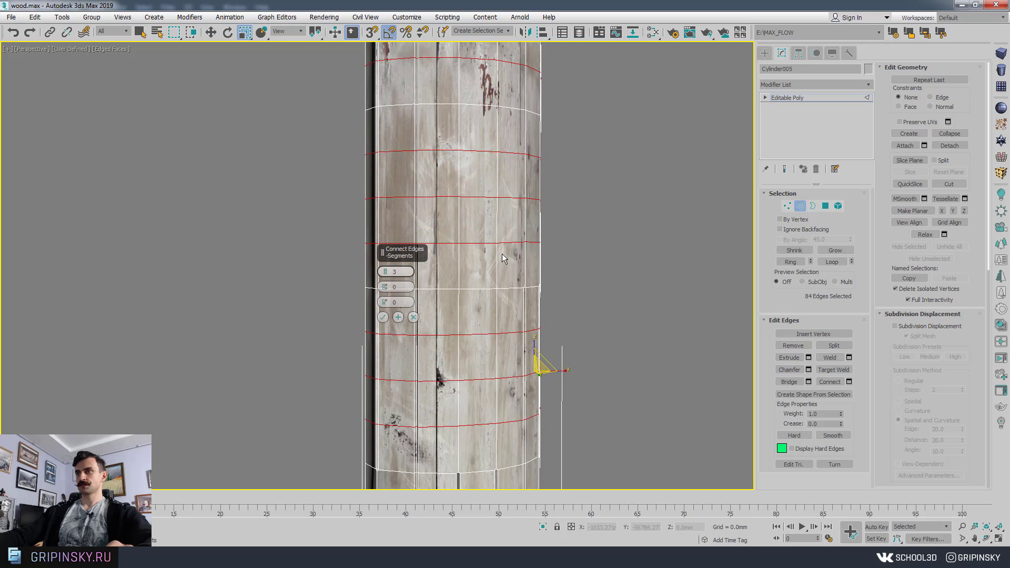
middle_drag(539, 174, 499, 173)
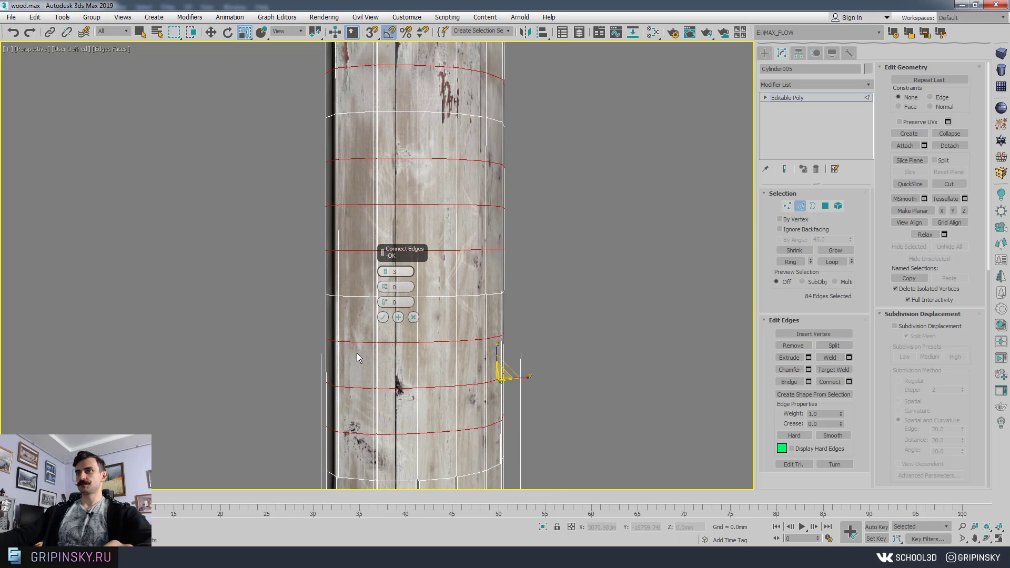
click(383, 317)
Turn on Preserve UVs and inset a two-by-two block of polygons on the subdivided shaft section by 28.049 mm
click(825, 207)
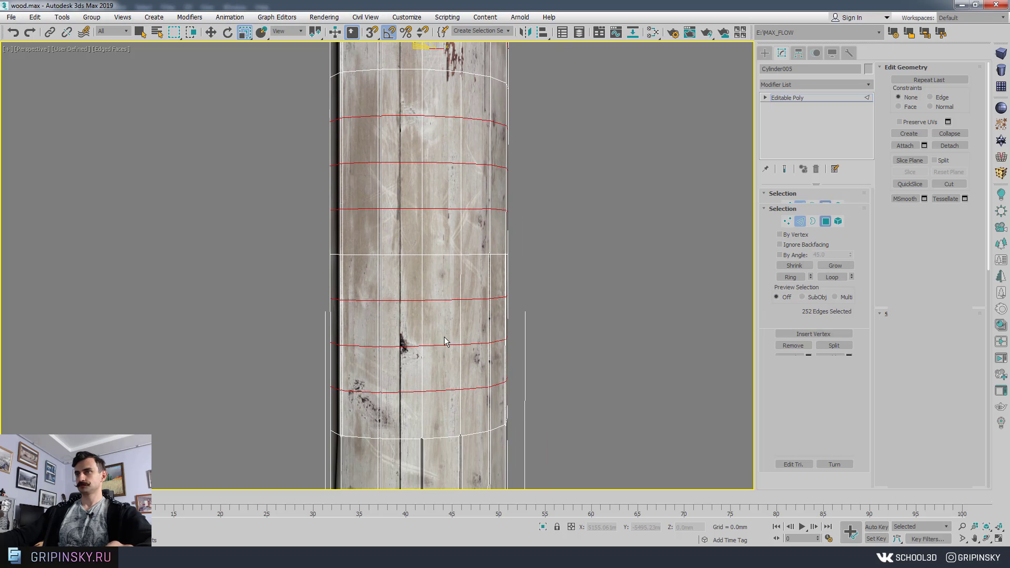
click(445, 323)
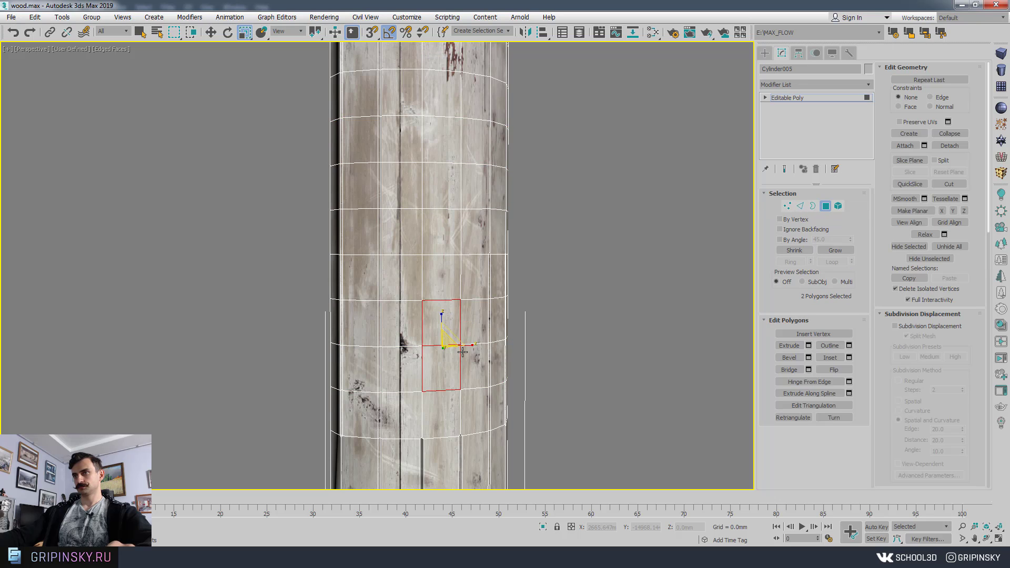
scroll(470, 351, up, 5)
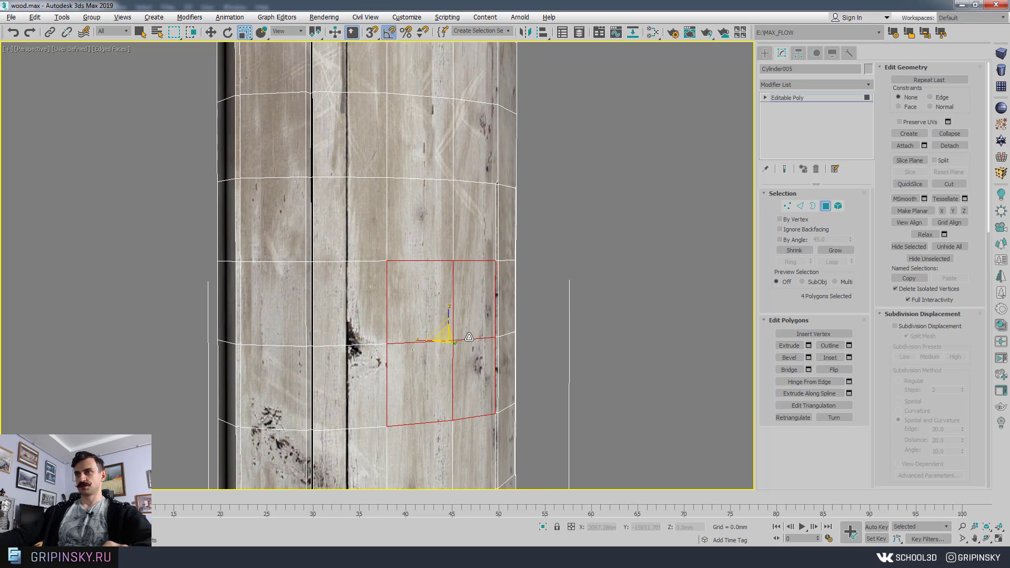
alt+middle_drag(482, 326, 436, 295)
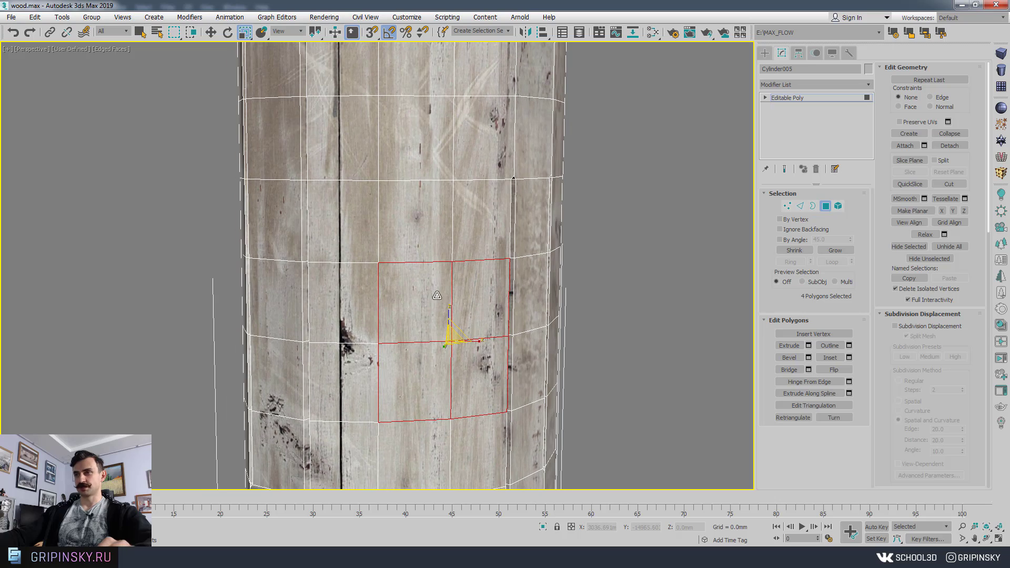
key(F2)
key(F2)
key(F2)
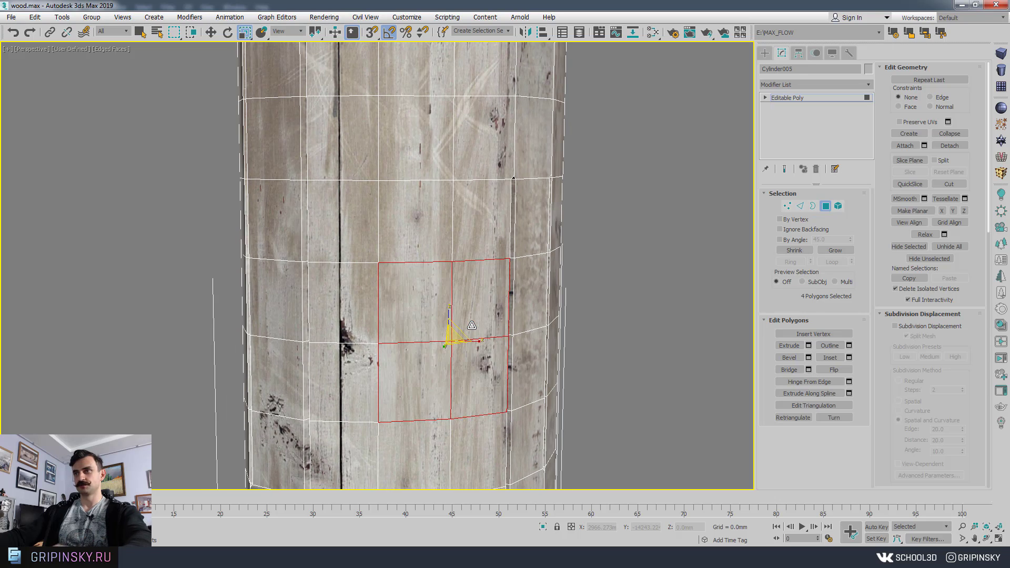
key(F2)
middle_drag(472, 326, 498, 297)
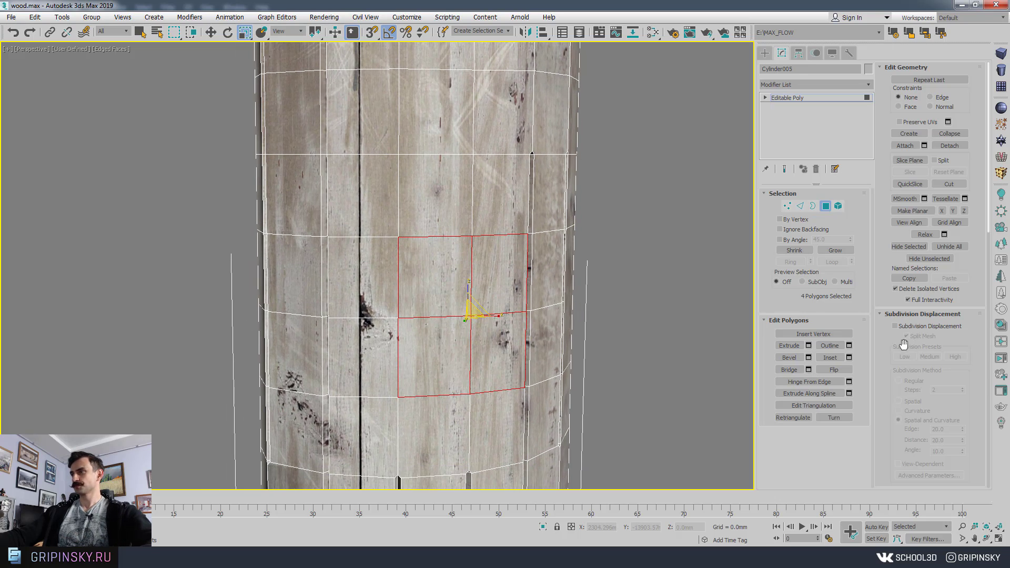
click(849, 358)
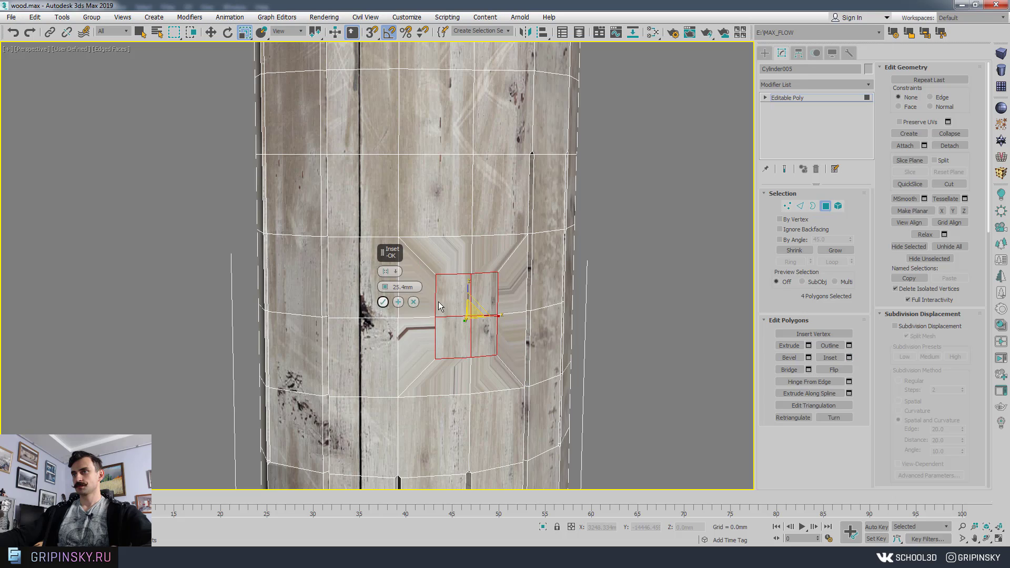
middle_drag(598, 307, 563, 294)
alt+middle_drag(563, 294, 510, 308)
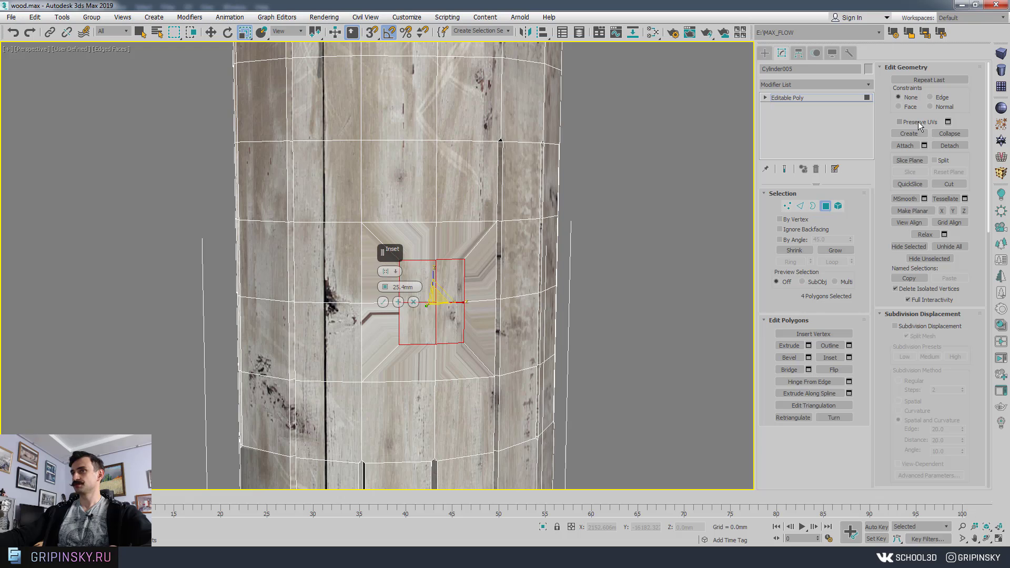
alt+middle_drag(629, 265, 561, 280)
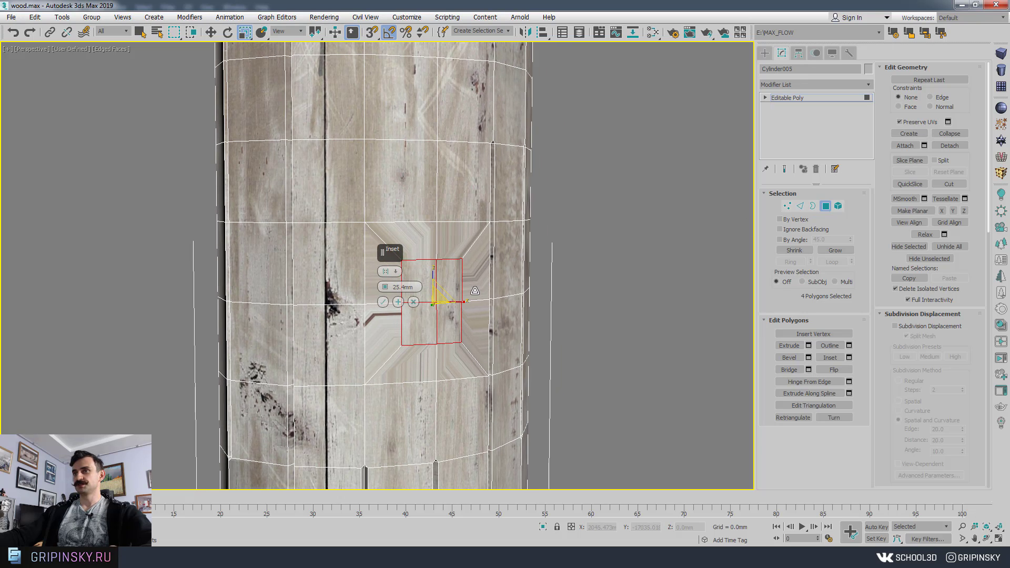
drag(385, 288, 386, 274)
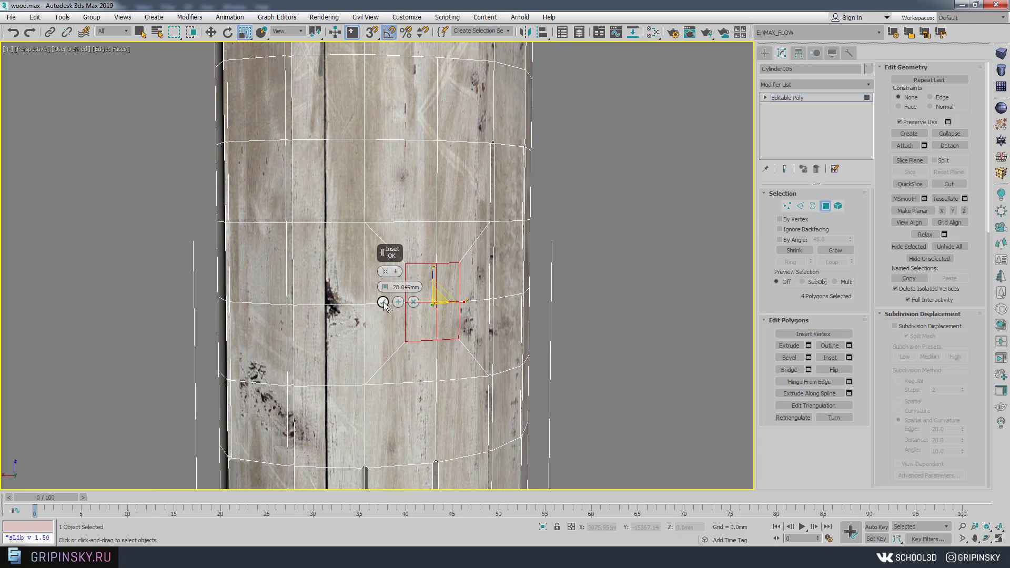
click(383, 302)
Scale the four corner vertices of the inset patch inward to form an octagon
alt+middle_drag(384, 285, 390, 275)
key(1)
key(1)
drag(439, 298, 435, 317)
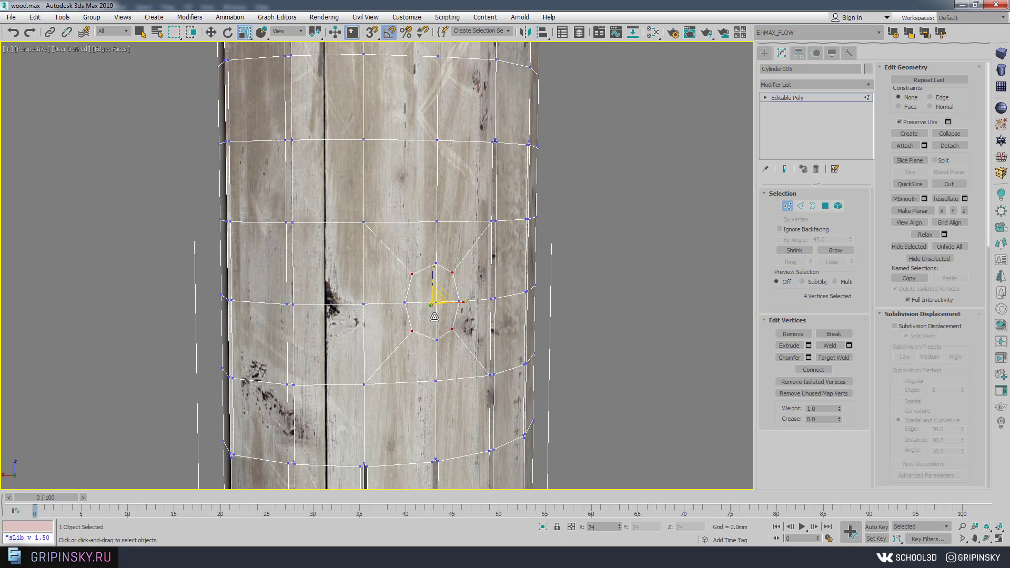
Extrude the octagonal patch slightly outward from the log and inset its end face
click(827, 208)
alt+middle_drag(545, 337, 580, 340)
click(808, 346)
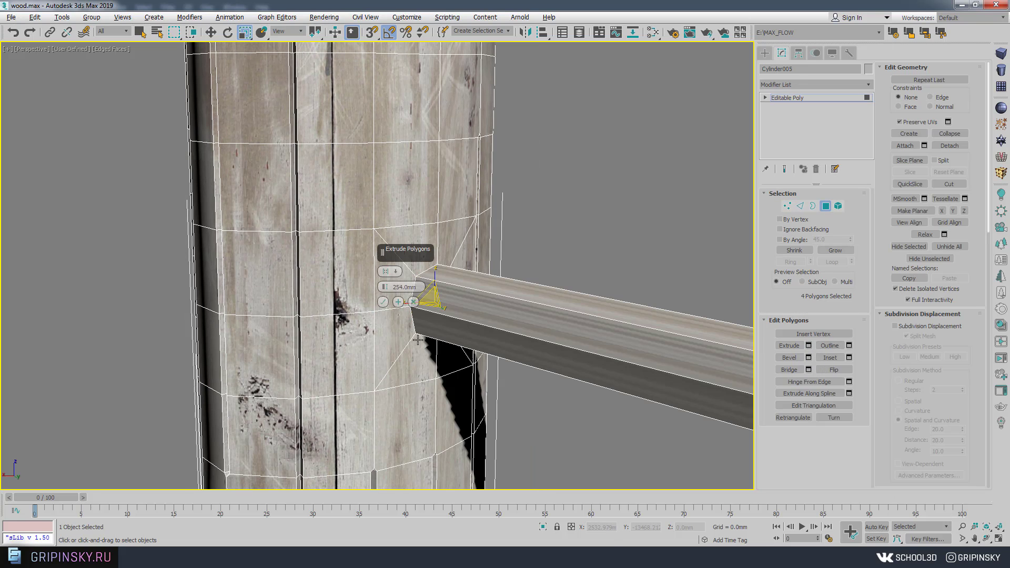
drag(386, 287, 379, 342)
click(383, 302)
alt+middle_drag(573, 315, 559, 315)
middle_drag(576, 238, 563, 235)
click(849, 358)
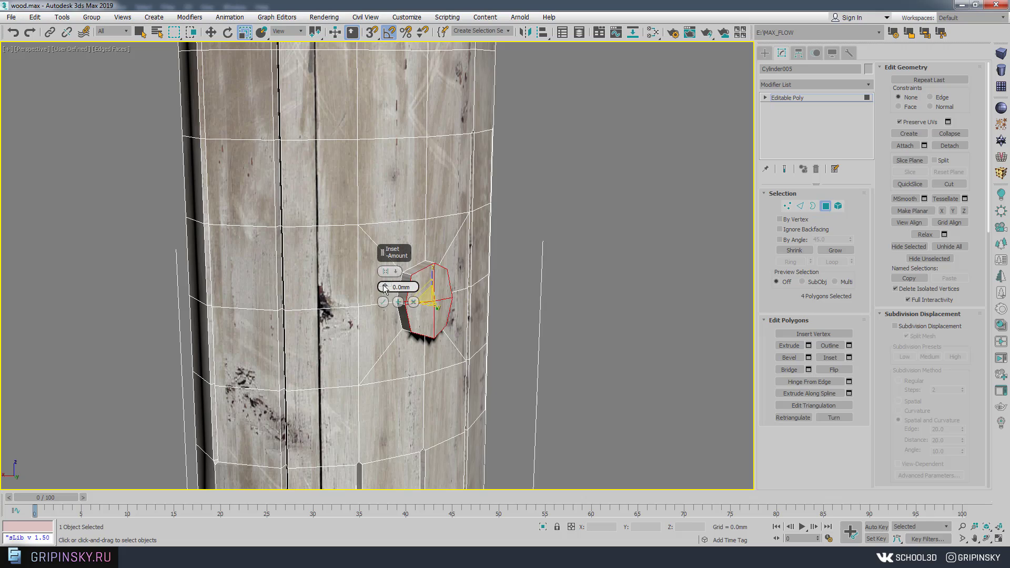
drag(385, 289, 387, 275)
click(384, 302)
Select a second two-by-two block of polygons higher up the shaft and inset it
middle_drag(363, 211, 400, 263)
click(332, 181)
alt+middle_drag(406, 223, 295, 216)
middle_drag(469, 196, 521, 379)
click(497, 232)
ctrl+click(500, 171)
ctrl+click(542, 169)
ctrl+click(542, 224)
alt+middle_drag(542, 224, 532, 231)
click(849, 358)
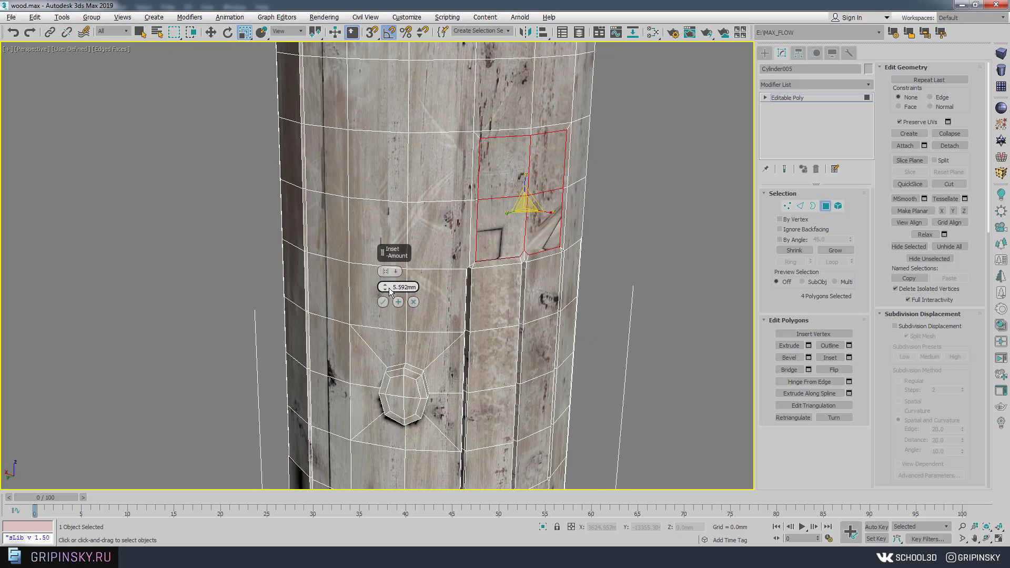
drag(385, 287, 390, 272)
alt+middle_drag(390, 271, 525, 258)
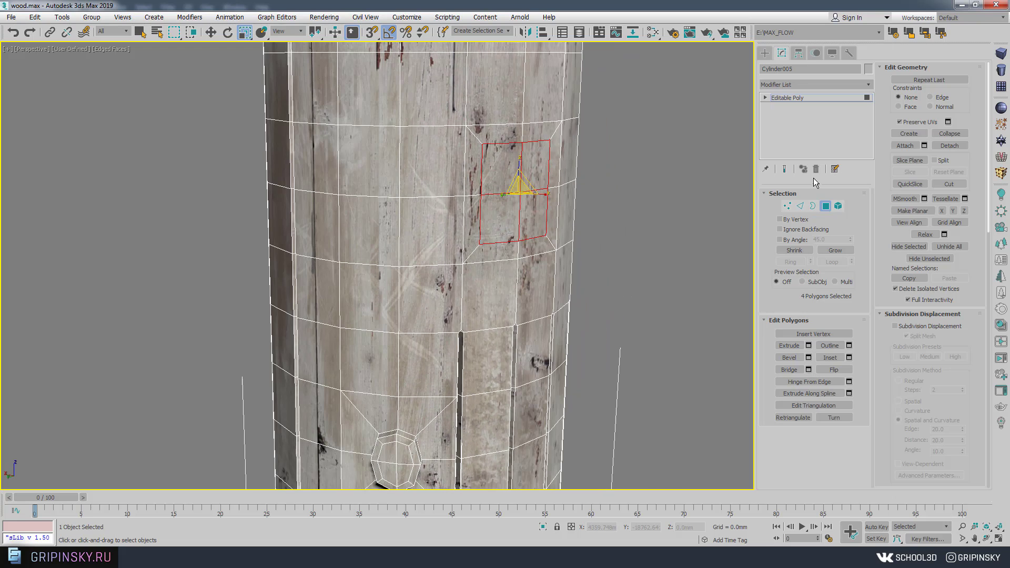
Scale the four corner vertices of the second inset patch inward to form an octagon
click(788, 206)
click(482, 144)
ctrl+click(480, 244)
ctrl+click(547, 235)
ctrl+click(550, 140)
drag(519, 186, 519, 203)
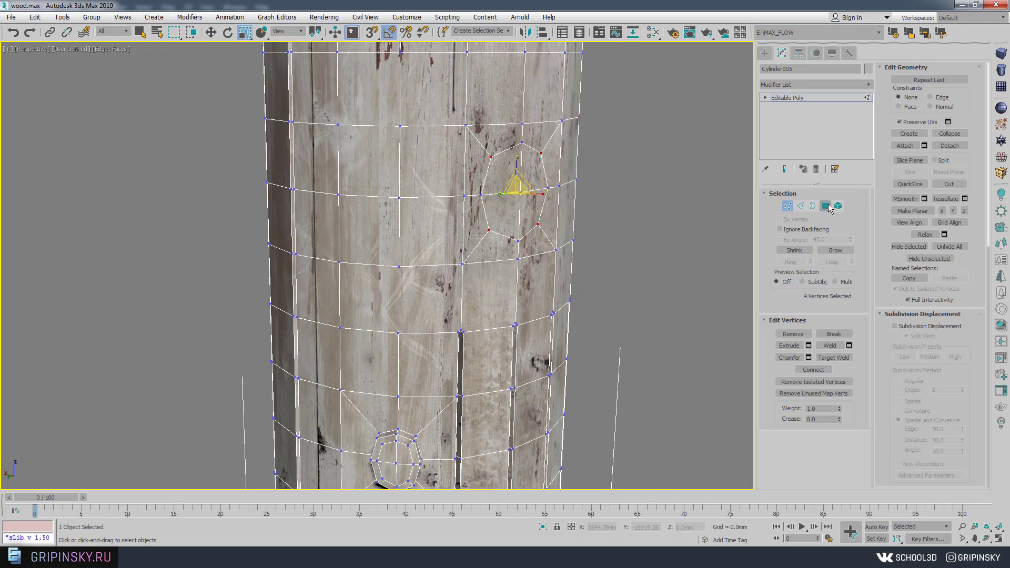
Extrude the second octagonal patch outward by a small amount and inset its end face
click(826, 207)
click(809, 346)
click(384, 300)
alt+middle_drag(392, 295, 502, 236)
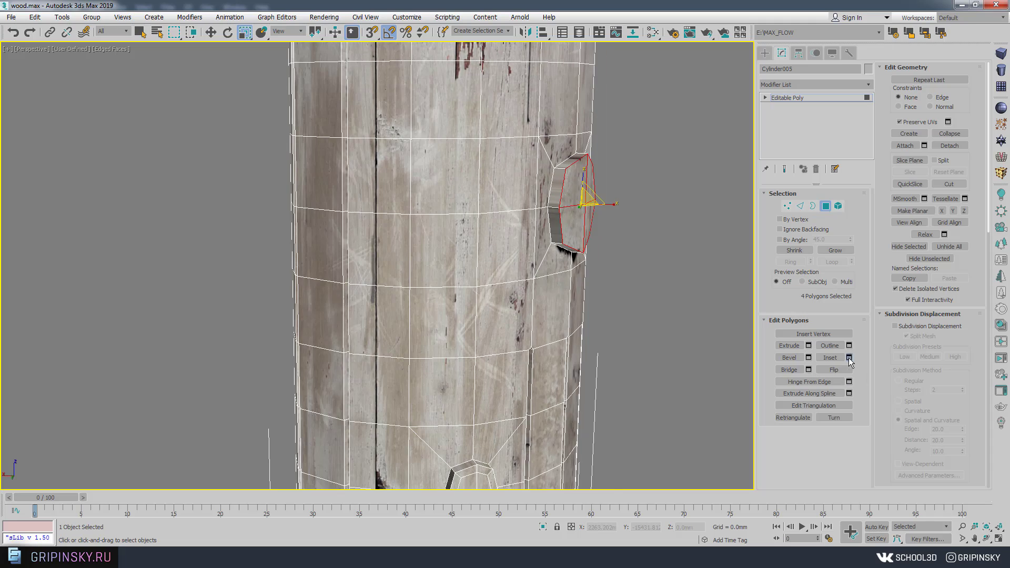
click(849, 358)
drag(387, 287, 387, 295)
click(384, 301)
Inset two separate single polygons on the shaft above the first knot and extrude them outward
click(438, 126)
middle_drag(383, 339, 527, 342)
ctrl+click(396, 406)
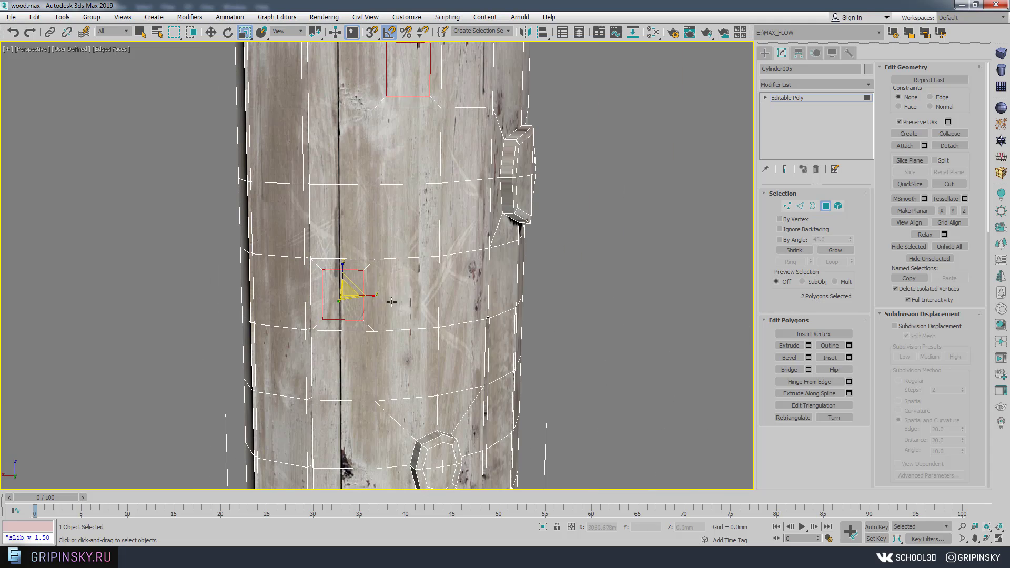
alt+middle_drag(392, 303, 447, 295)
click(809, 346)
click(386, 301)
Inset further single polygons on other parts of the shaft for more small knots
alt+middle_drag(521, 316, 358, 484)
scroll(452, 326, down, 3)
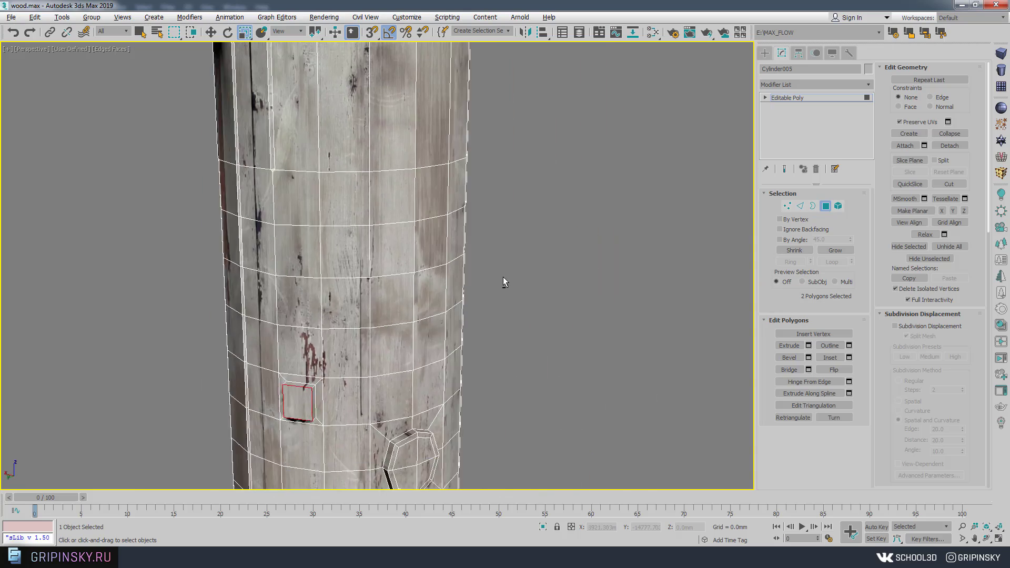
scroll(503, 278, down, 5)
click(491, 262)
mouse_move(492, 261)
alt+middle_down()
mouse_move(542, 317)
mouse_move(558, 316)
mouse_move(560, 345)
mouse_move(505, 342)
alt+middle_up()
click(383, 303)
Switch the perspective viewport's quality setting to Standard
scroll(558, 316, up, 3)
click(101, 51)
click(79, 51)
click(105, 71)
Extrude the newly inset single polygons outward and inset the end faces of the small square knots
alt+middle_drag(639, 337, 596, 314)
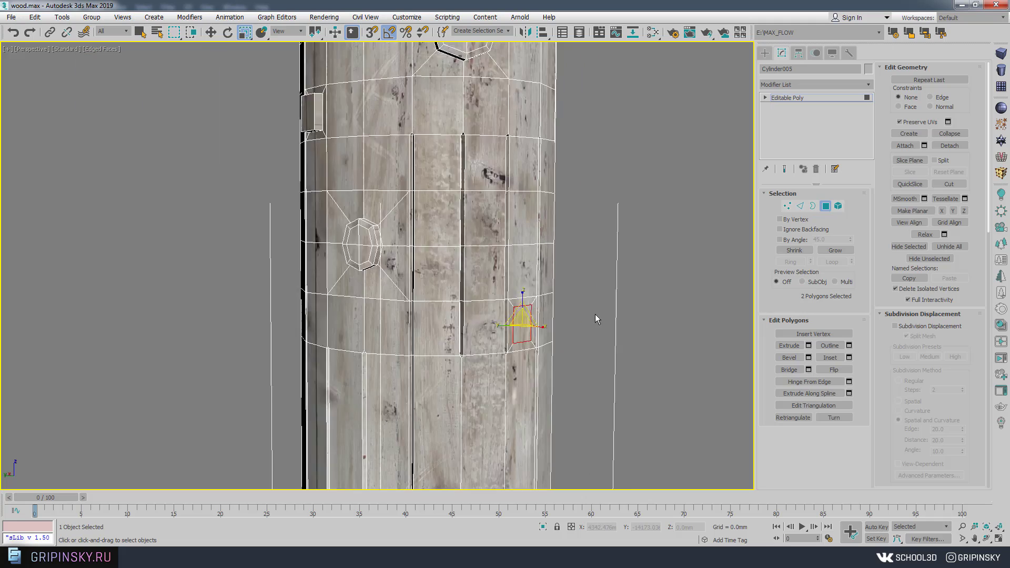
scroll(595, 314, up, 4)
click(849, 357)
click(411, 302)
click(809, 346)
click(385, 300)
click(849, 358)
alt+middle_drag(369, 273, 406, 379)
scroll(457, 244, down, 4)
click(389, 301)
Preview the knots with NURMS smoothing and no edged faces, and compare them with the unsmoothed mesh
alt+middle_drag(484, 295, 471, 322)
key(ctrl+q)
key(F4)
scroll(478, 309, down, 3)
scroll(451, 240, up, 4)
scroll(450, 239, up, 4)
alt+middle_drag(427, 241, 460, 213)
key(ctrl+q)
key(F4)
scroll(460, 214, up, 1)
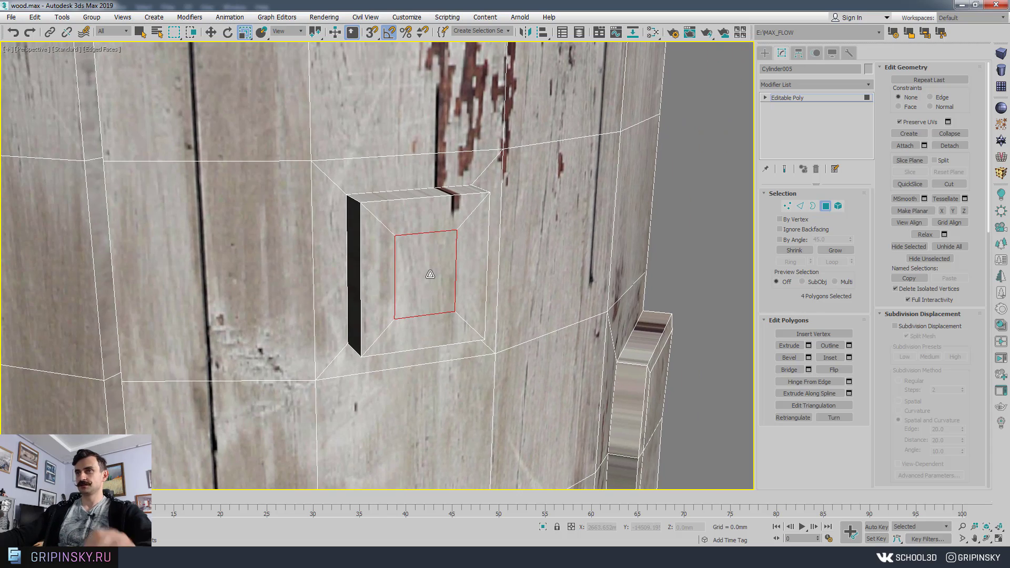
Turn on NURMS smoothing and inset the single polygon diagonally above the square knot by 8.535 mm
alt+middle_drag(440, 251, 520, 159)
key(ctrl+q)
click(520, 159)
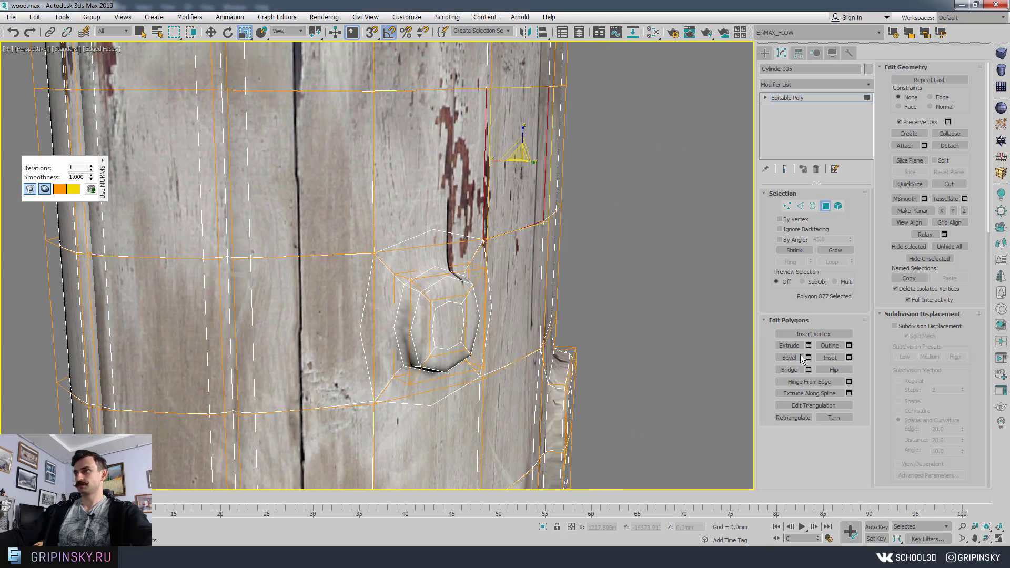
click(849, 358)
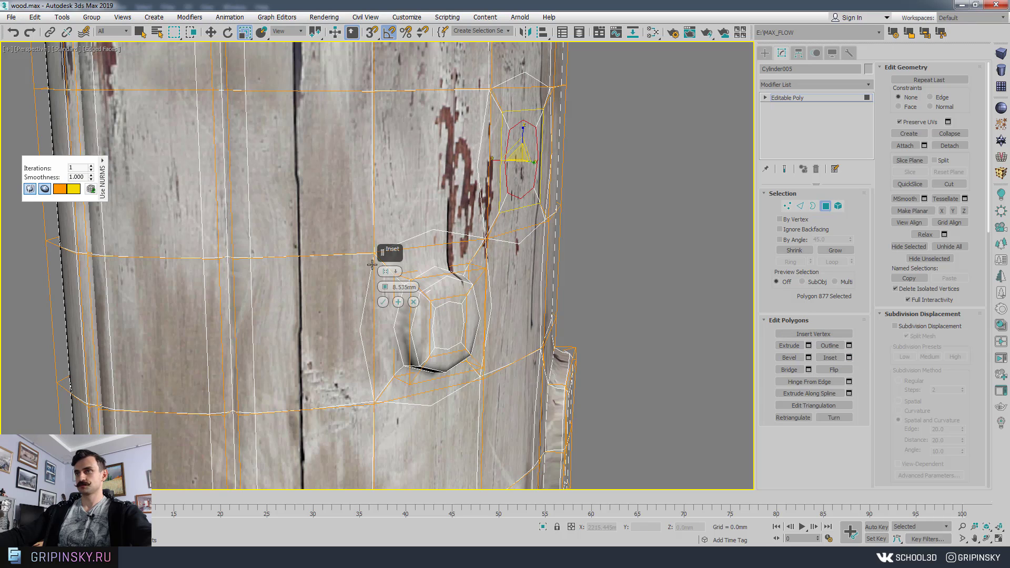
alt+middle_drag(372, 265, 413, 325)
click(384, 303)
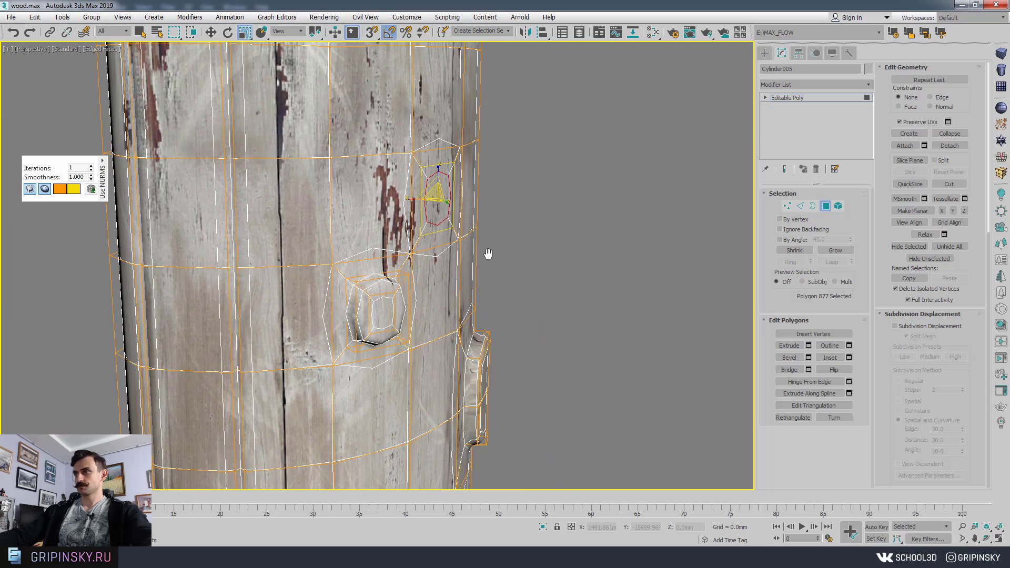
Extrude the inset polygon outward by 9.736 mm to form another small knot
alt+middle_drag(487, 252, 452, 219)
click(810, 346)
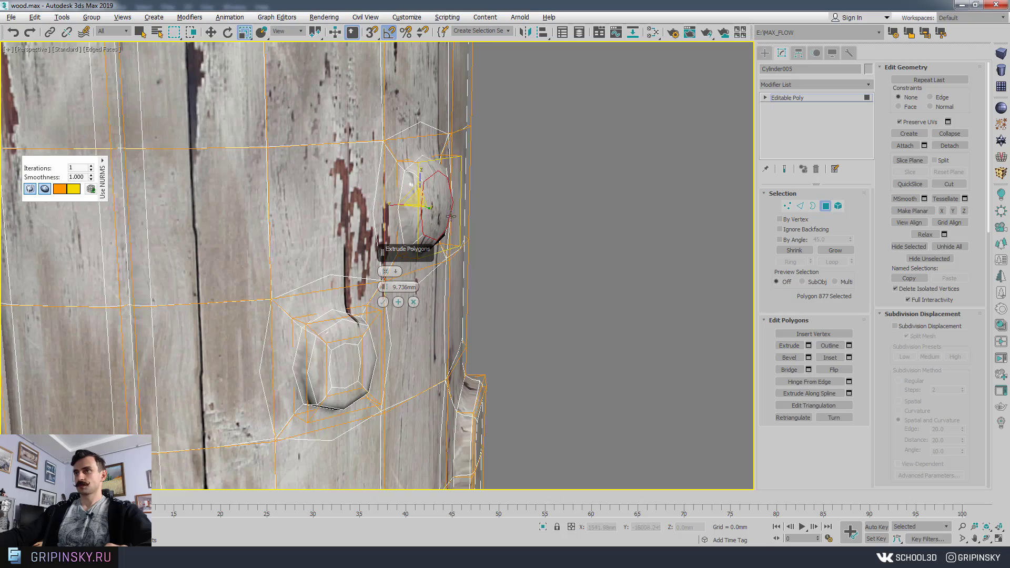
middle_drag(473, 265, 522, 269)
scroll(514, 212, up, 3)
scroll(512, 241, down, 3)
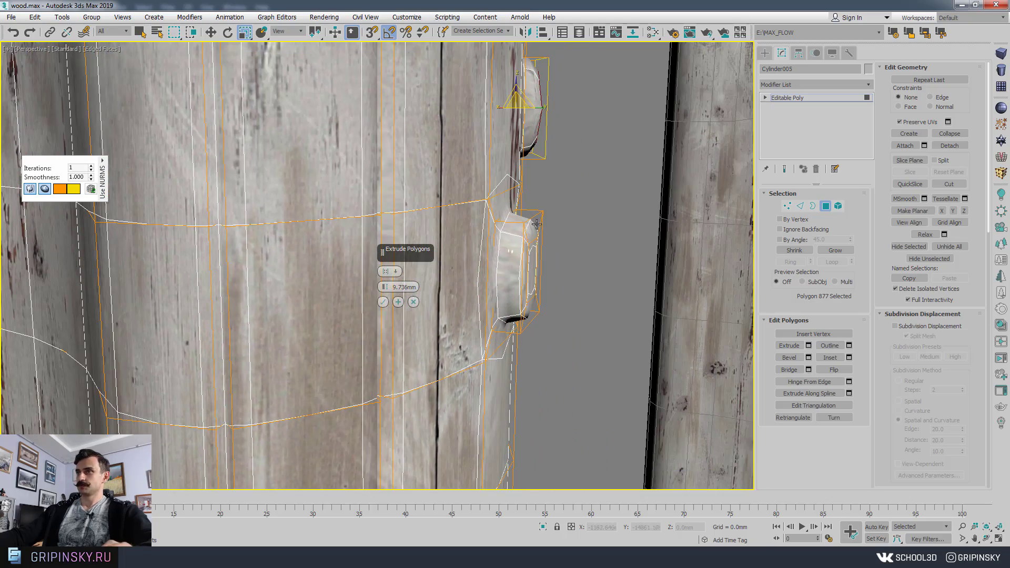
click(383, 303)
Leave polygon editing, turn off edged faces and examine the smoothed knots along the whole log
middle_drag(487, 197, 488, 250)
mouse_move(497, 315)
alt+middle_down()
mouse_move(497, 284)
mouse_move(497, 310)
alt+middle_up()
scroll(498, 284, up, 3)
scroll(544, 235, down, 6)
middle_drag(575, 91, 499, 376)
scroll(499, 375, up, 6)
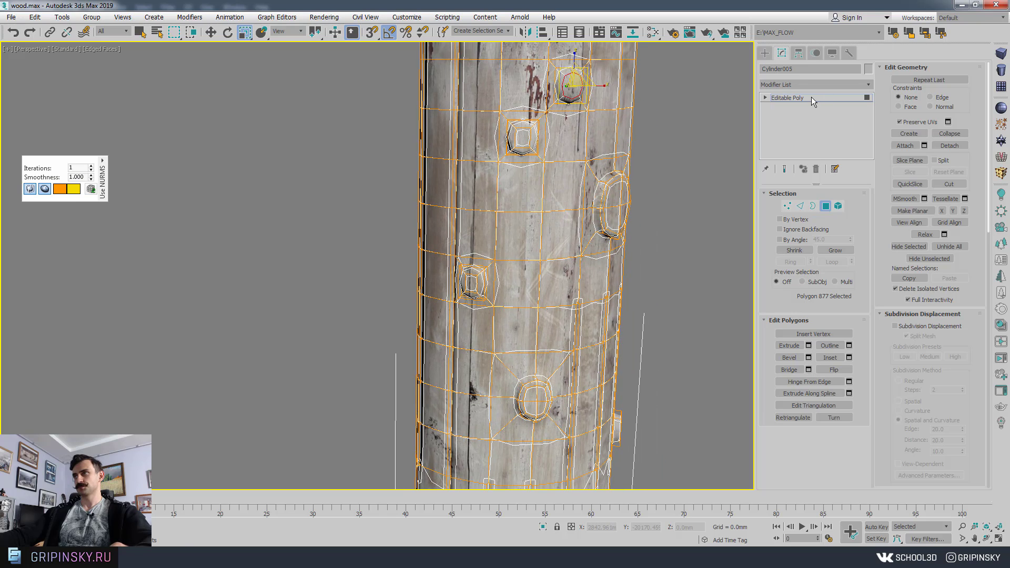
click(811, 97)
scroll(618, 245, down, 4)
key(F4)
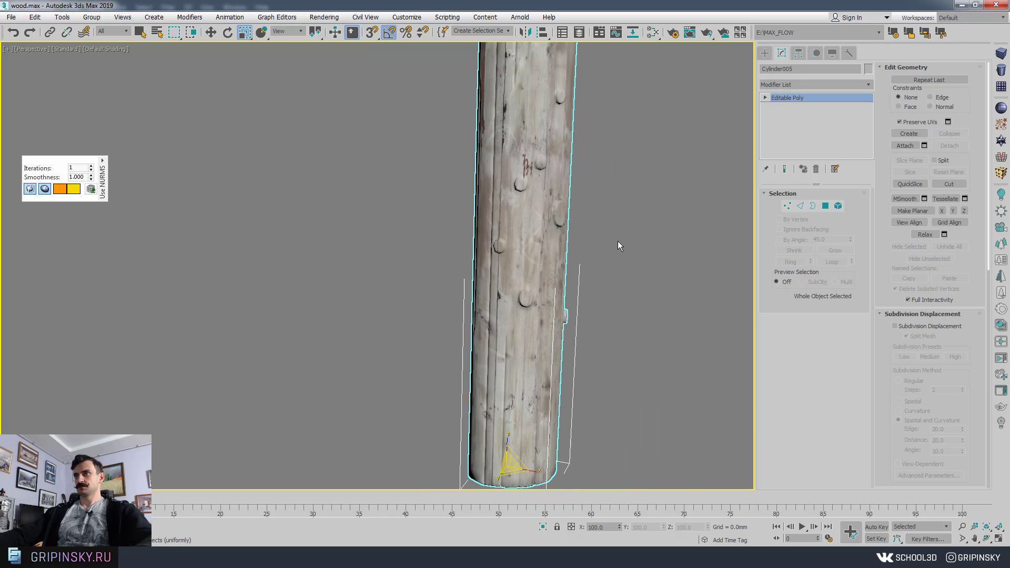
Examine the smoothed log from several sides, including a close look at the shaft surface
alt+middle_drag(618, 241, 611, 207)
scroll(605, 164, down, 5)
scroll(614, 206, up, 2)
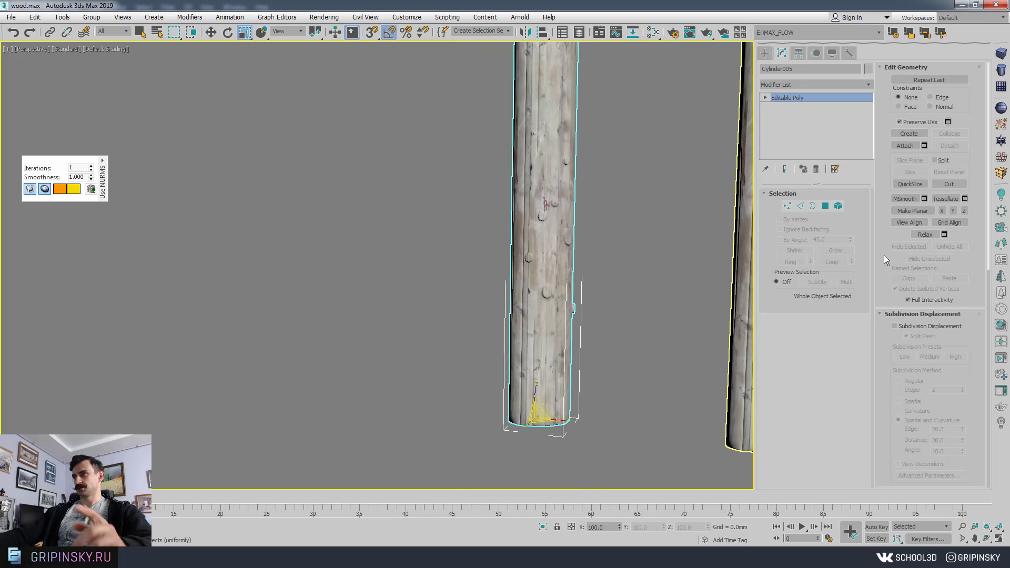
alt+middle_drag(501, 271, 451, 271)
alt+middle_drag(505, 238, 530, 244)
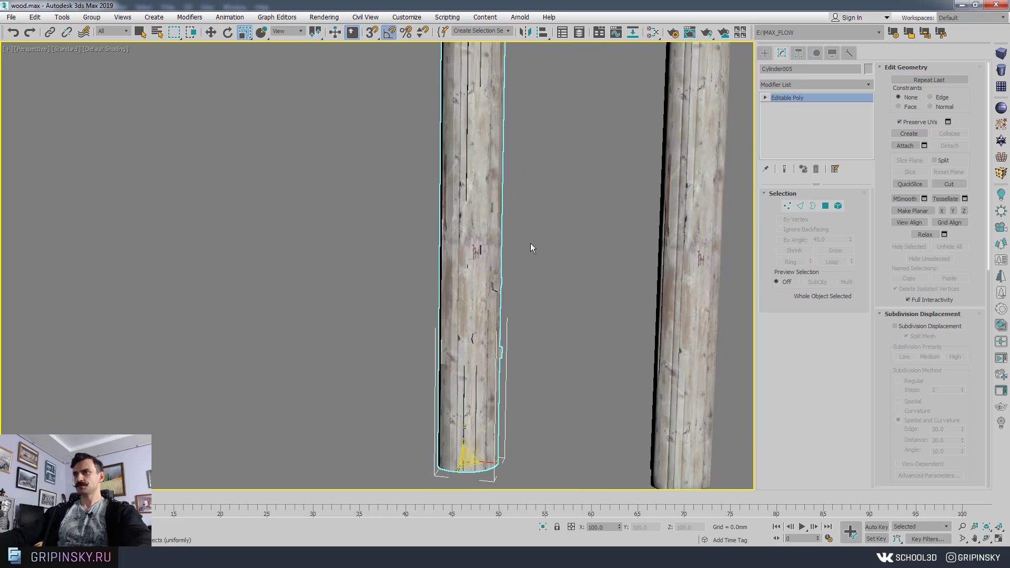
scroll(525, 241, up, 5)
scroll(525, 241, down, 4)
Show edged faces, copy the log about 378 mm along X beside the original, and isolate the copy
key(F4)
mouse_move(505, 205)
alt+middle_down()
mouse_move(485, 232)
mouse_move(576, 286)
mouse_move(703, 306)
mouse_move(525, 345)
mouse_move(428, 310)
alt+middle_up()
scroll(577, 287, down, 5)
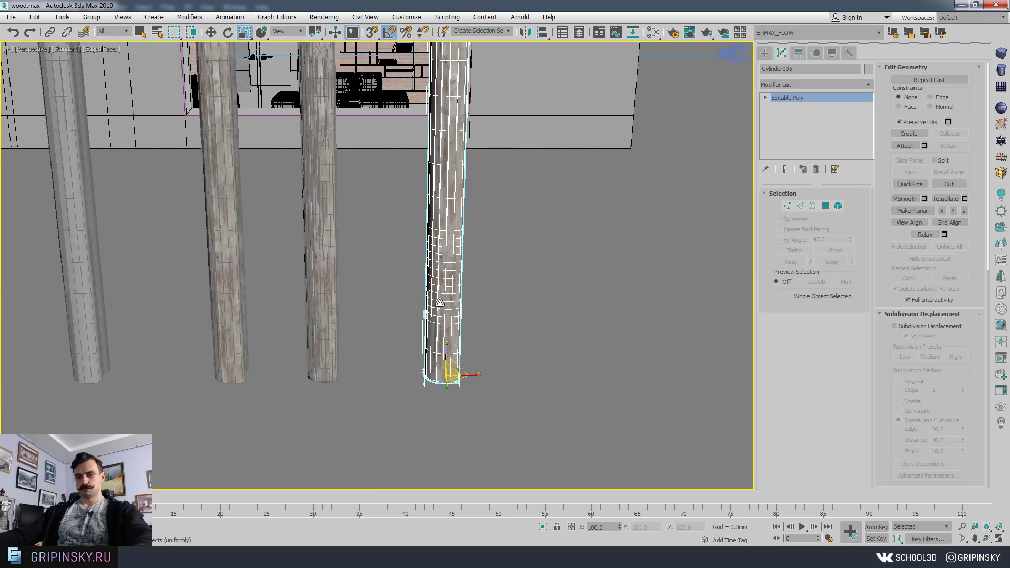
key(w)
mouse_move(470, 375)
shift+mouse_down()
mouse_move(562, 382)
mouse_move(550, 377)
shift+mouse_up()
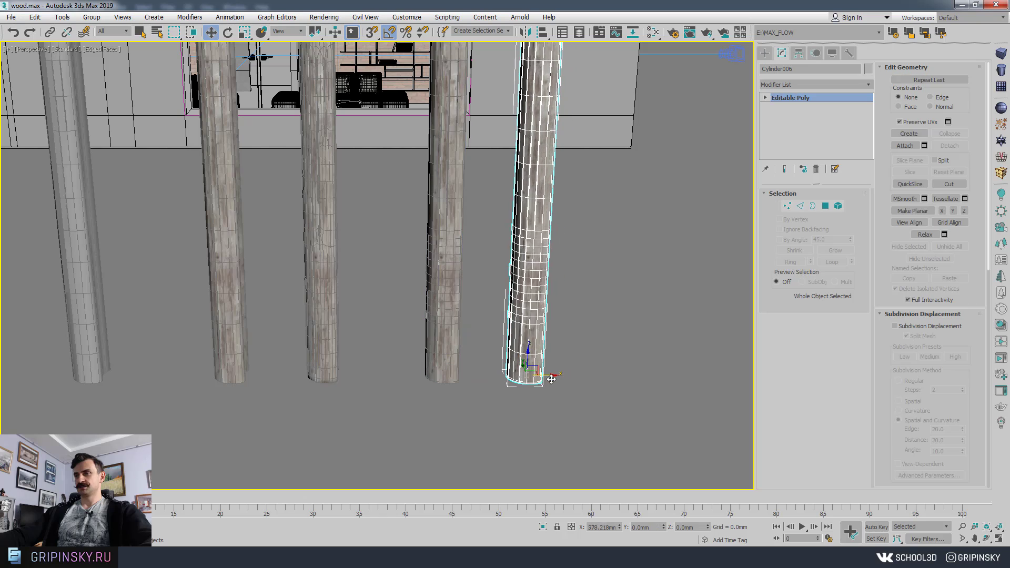
click(494, 323)
middle_drag(526, 208, 523, 269)
key(alt+q)
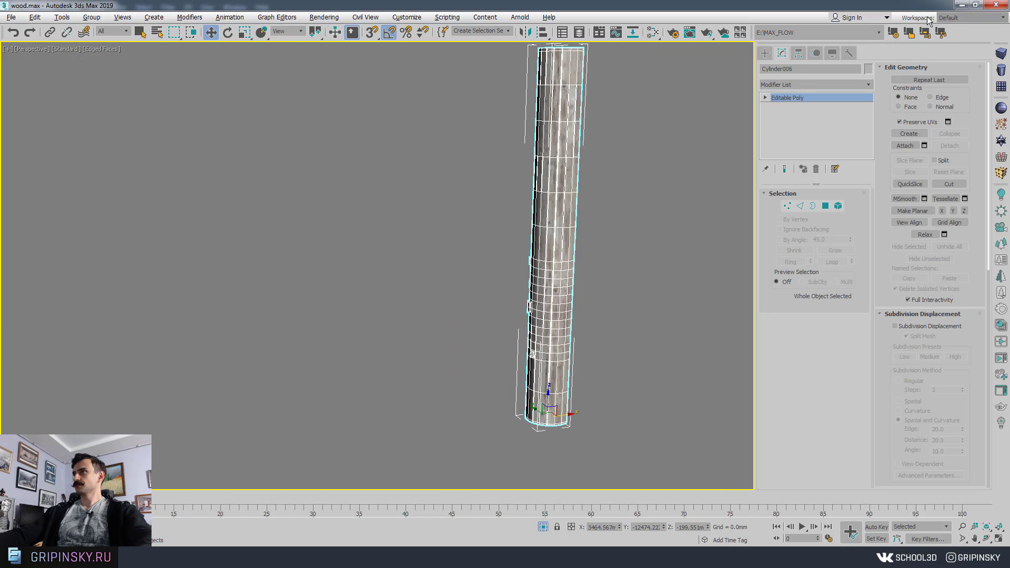
Add a Chamfer modifier to the copied log
click(803, 85)
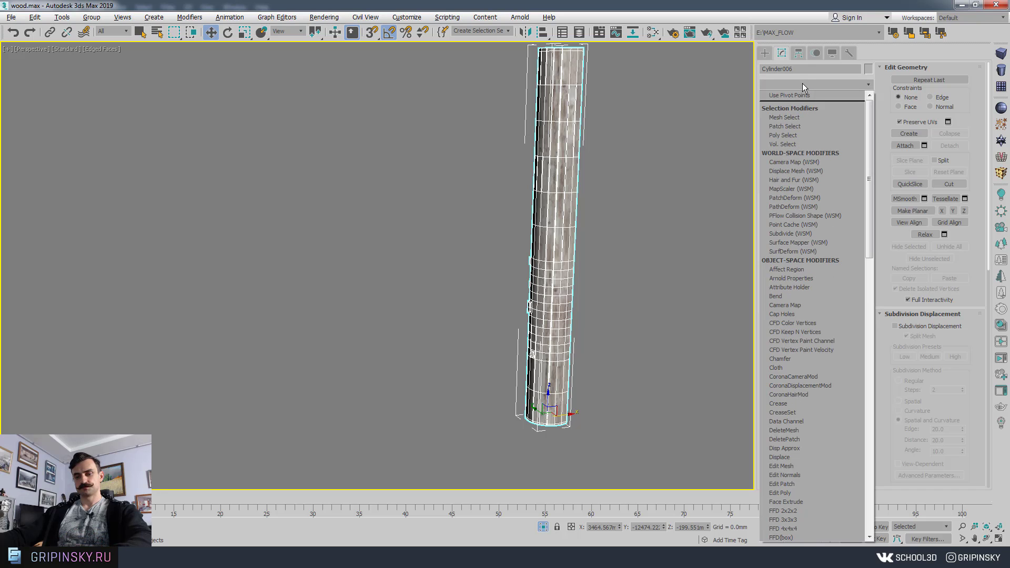
text(ch)
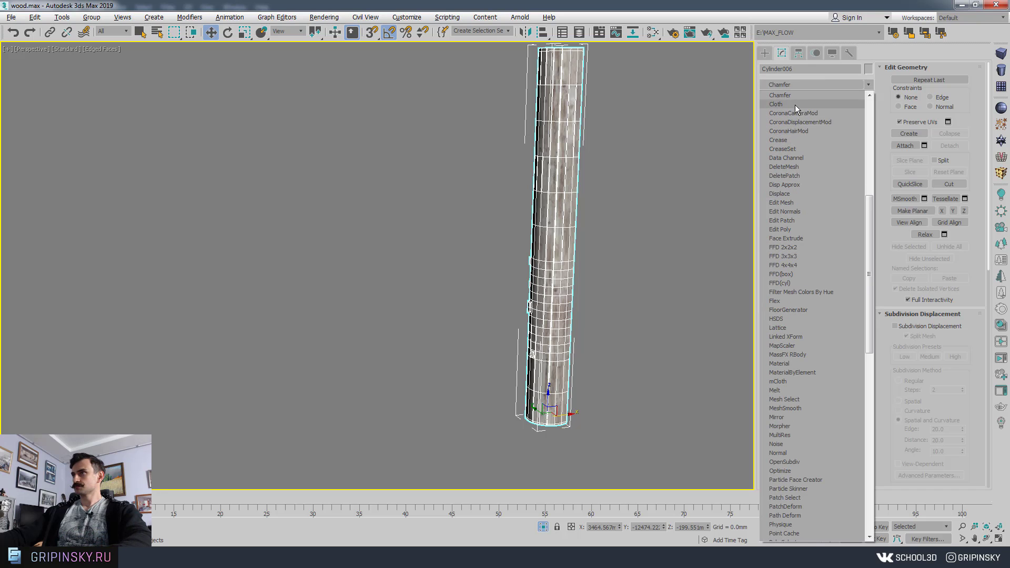
click(793, 97)
Reduce the chamfer amount to 0.381 mm, checking the bevels at the log's upper end
scroll(610, 244, up, 6)
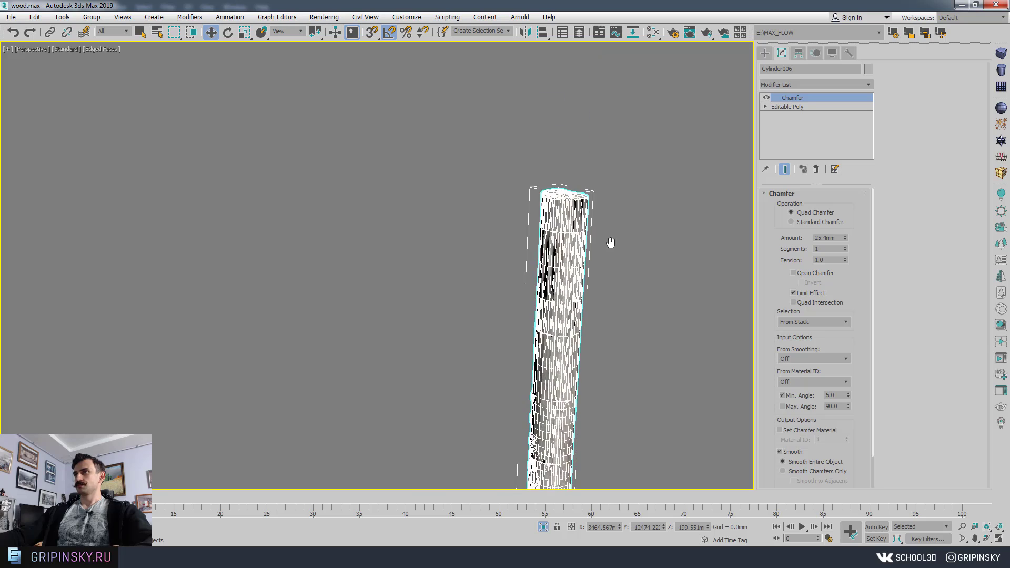
scroll(415, 265, up, 5)
scroll(557, 184, down, 3)
middle_drag(491, 187, 474, 190)
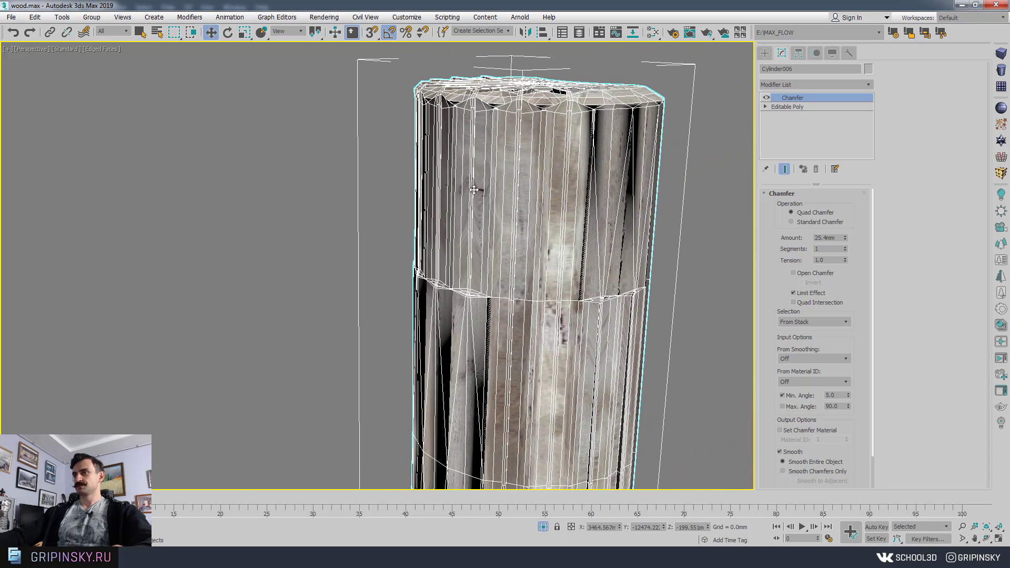
middle_drag(547, 162, 527, 188)
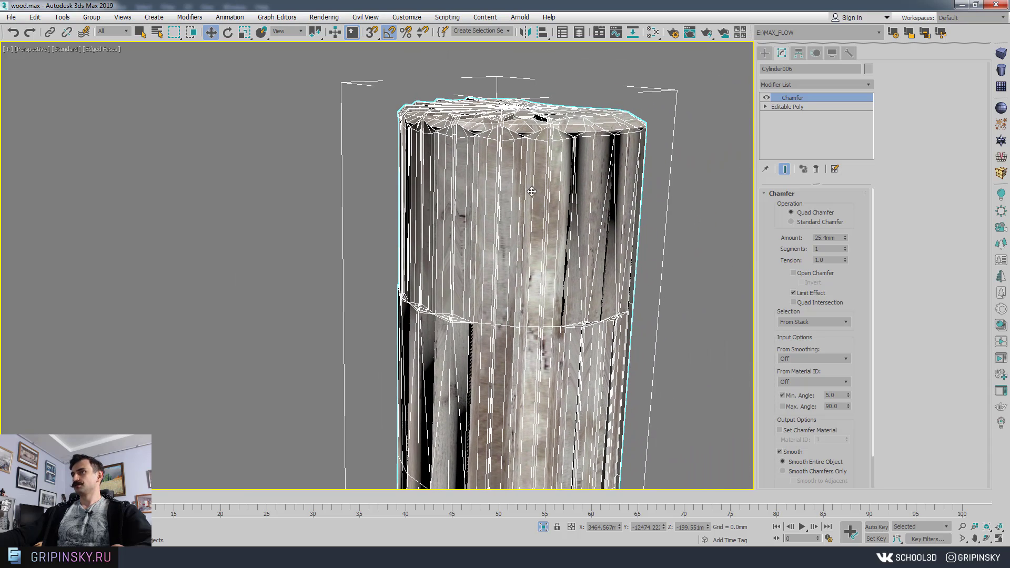
scroll(526, 200, up, 4)
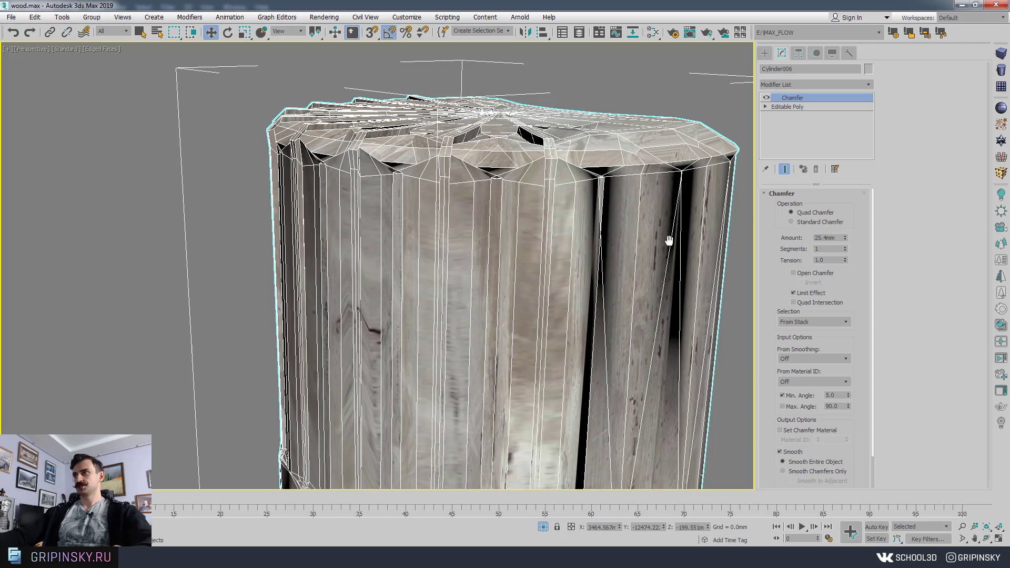
middle_drag(668, 240, 654, 244)
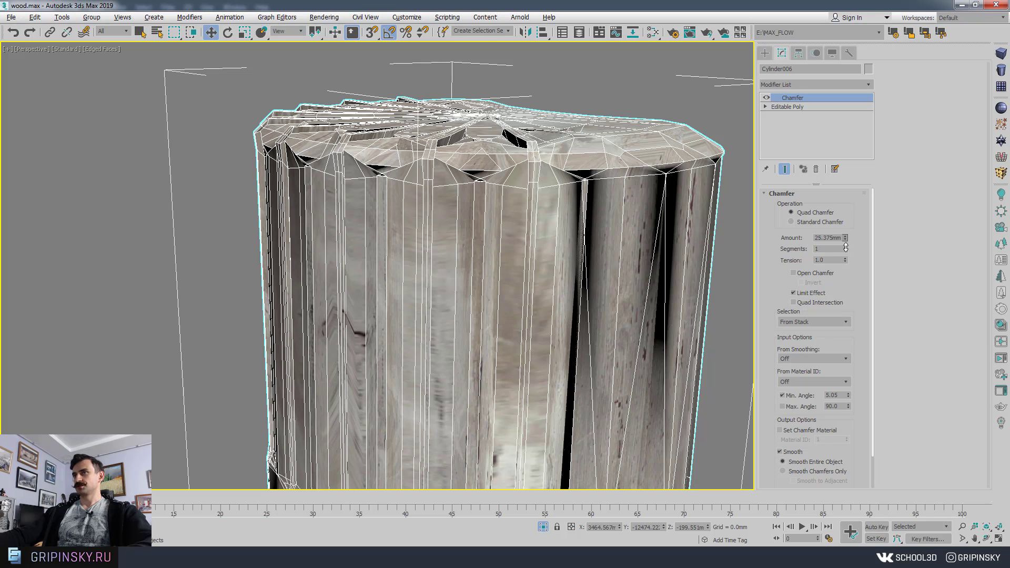
drag(846, 248, 870, 17)
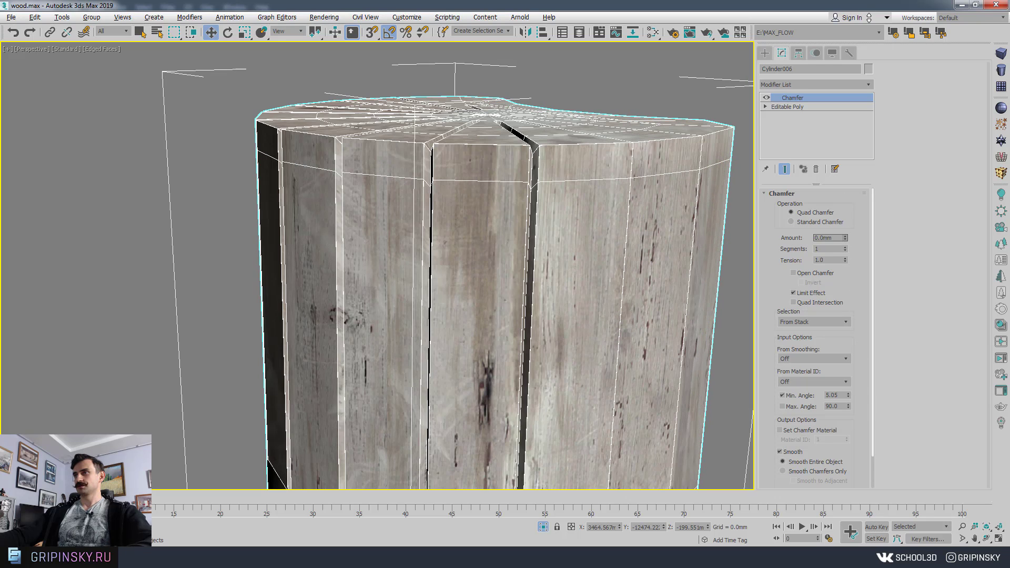
drag(846, 242, 845, 231)
Inspect the chamfered edges of the radial grooves and outer rim on the log's end face
alt+middle_drag(564, 137, 564, 214)
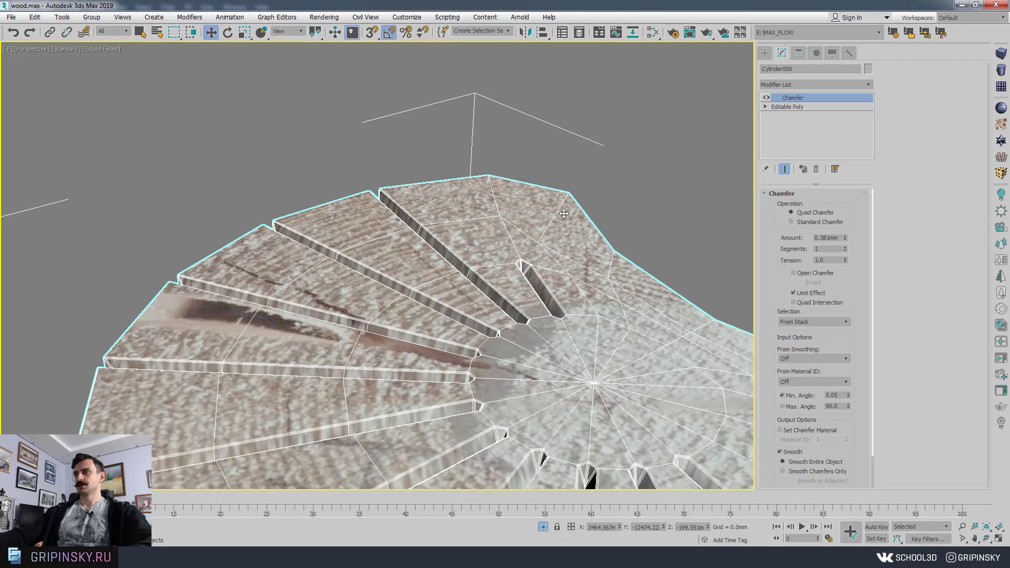
middle_drag(551, 278, 534, 110)
scroll(506, 285, up, 2)
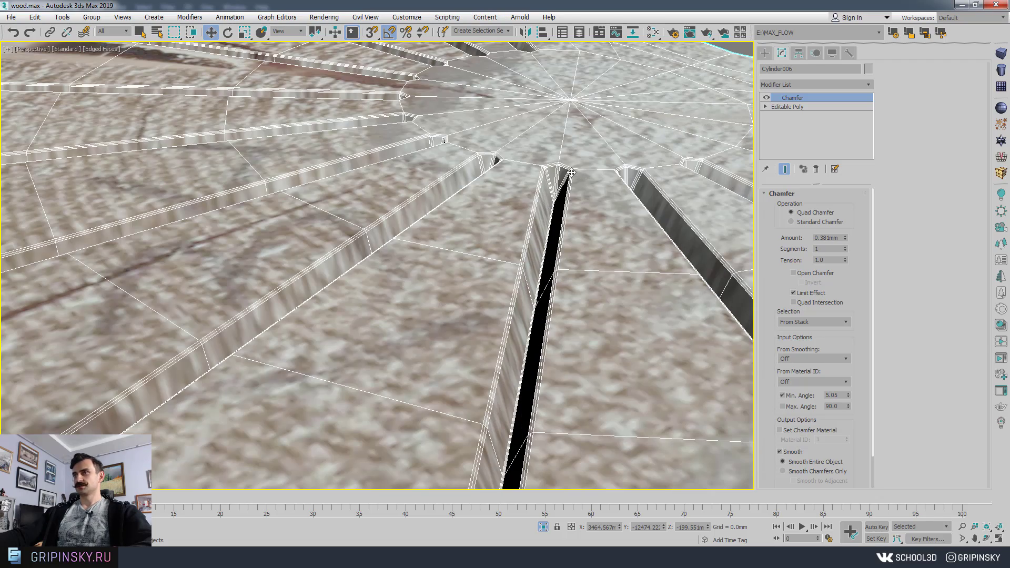
middle_drag(360, 312, 395, 201)
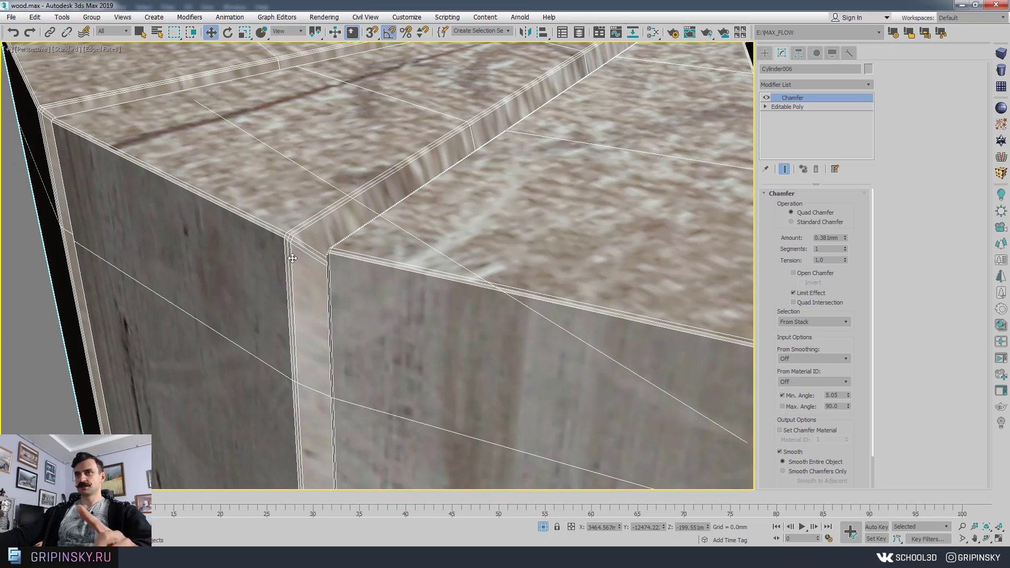
scroll(443, 345, down, 2)
middle_drag(443, 345, 448, 105)
scroll(485, 410, down, 5)
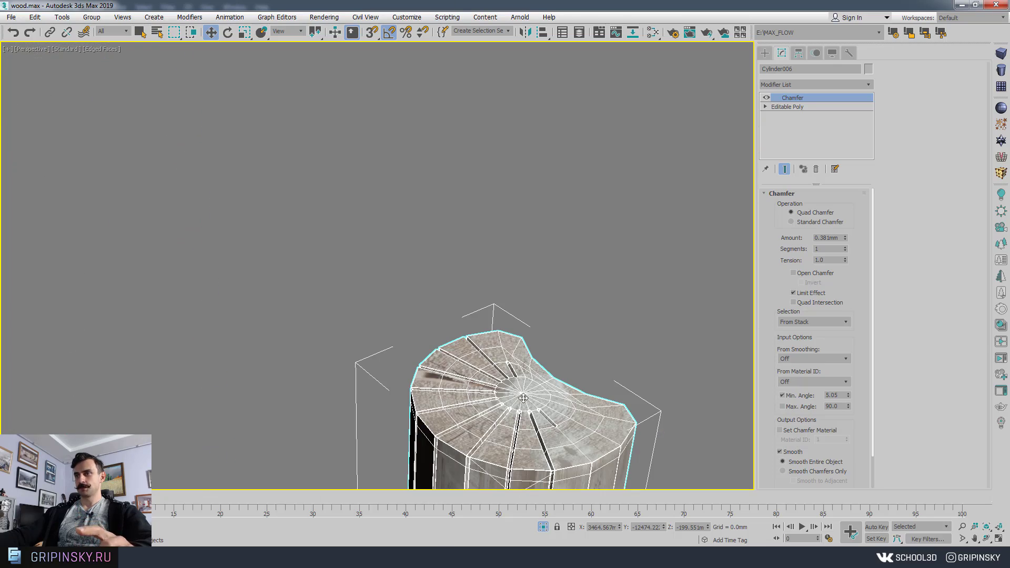
Examine which lengthwise edges of the shaft and groove ends are being chamfered
alt+middle_drag(524, 398, 538, 266)
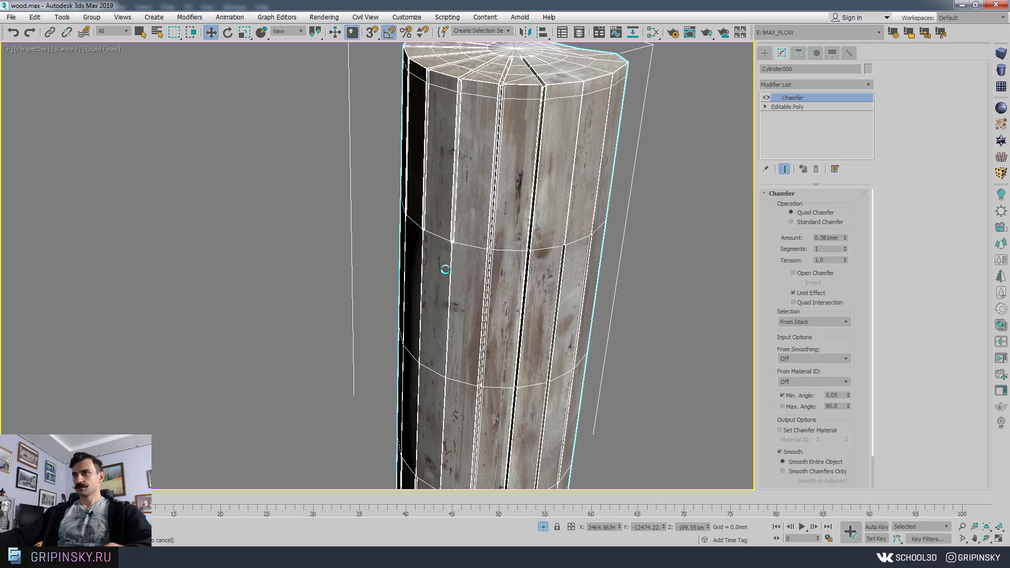
alt+middle_drag(444, 282, 442, 260)
scroll(442, 258, up, 6)
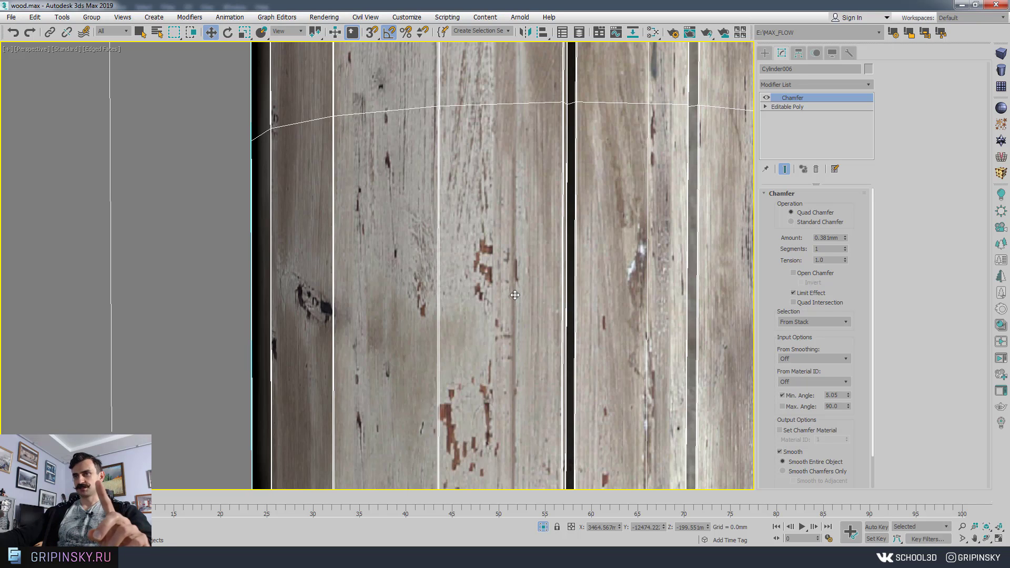
scroll(515, 296, down, 5)
scroll(536, 259, up, 3)
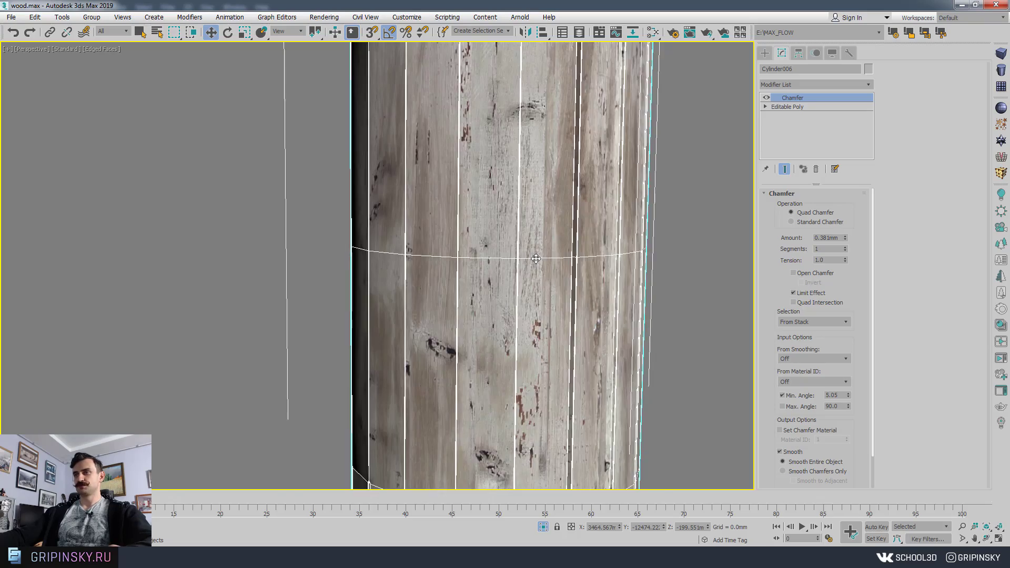
scroll(536, 258, up, 3)
mouse_move(379, 233)
alt+middle_down()
mouse_move(422, 238)
mouse_move(379, 254)
mouse_move(438, 244)
mouse_move(408, 232)
mouse_move(369, 238)
alt+middle_up()
middle_drag(501, 171, 489, 369)
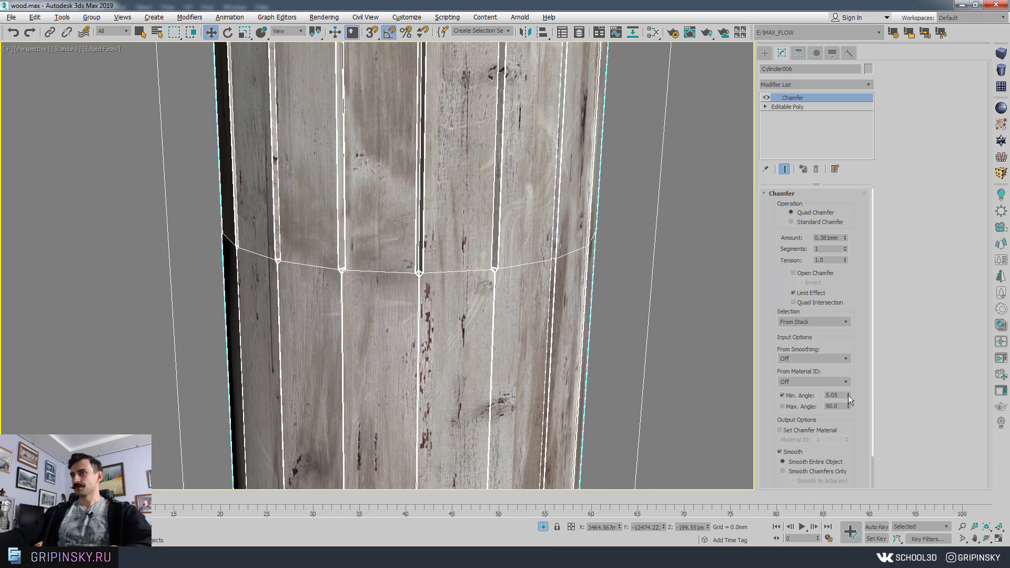
Raise the chamfer's minimum angle to 49.132 and check the groove ends on the shaft
drag(848, 395, 861, 232)
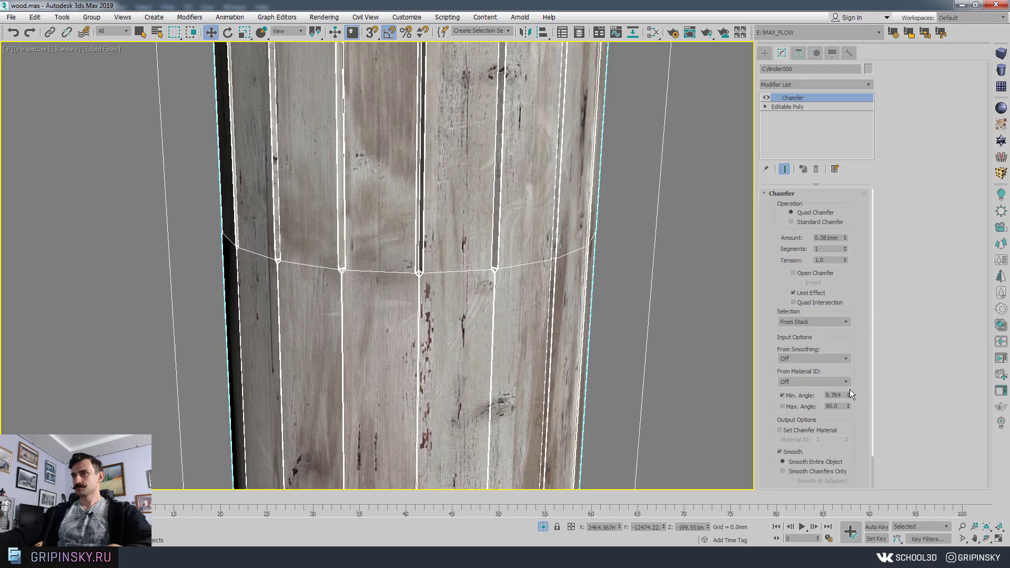
drag(851, 308, 869, 16)
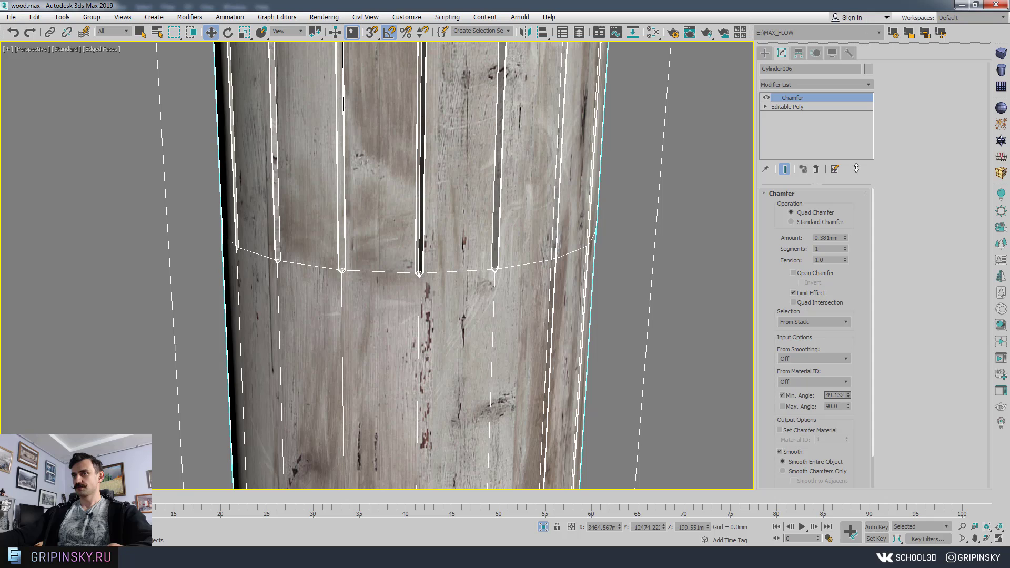
mouse_move(857, 169)
mouse_down()
mouse_move(855, 222)
mouse_move(853, 158)
mouse_up()
scroll(442, 260, up, 6)
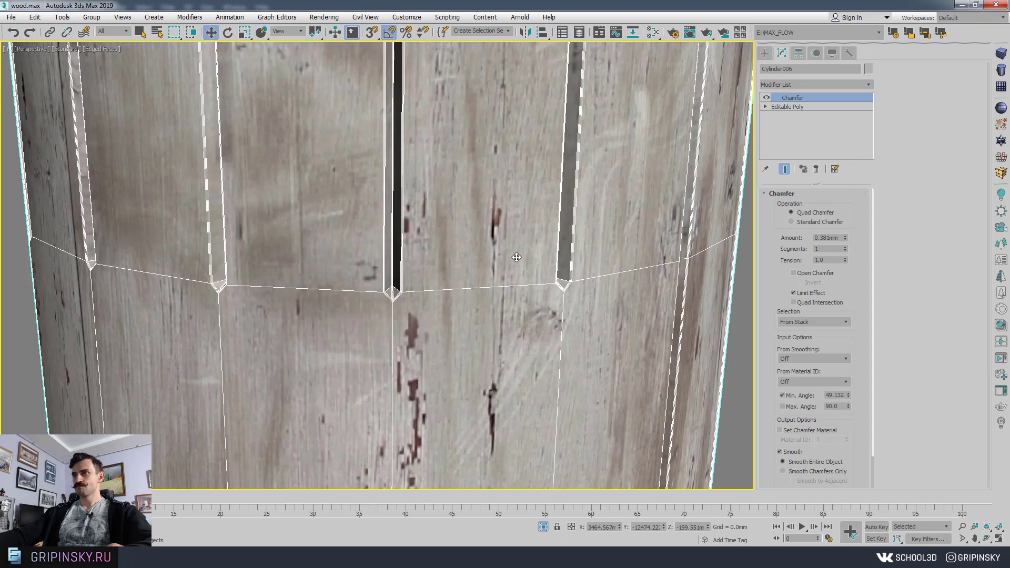
scroll(389, 294, down, 6)
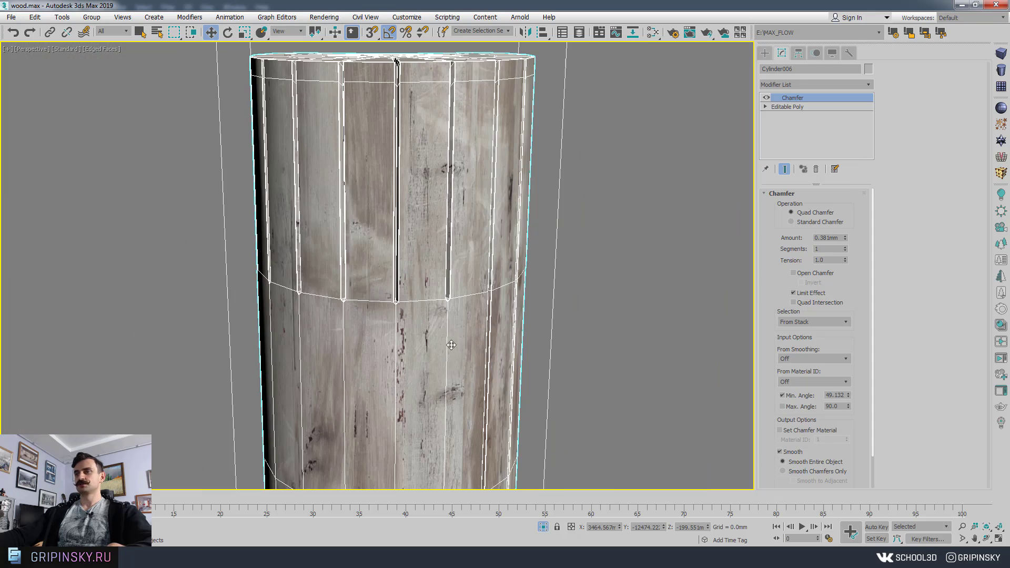
Inspect the chamfered edges of the square and round knots and the lower grooves along the shaft
middle_drag(451, 344, 481, 119)
scroll(519, 125, down, 3)
middle_drag(493, 310, 541, 120)
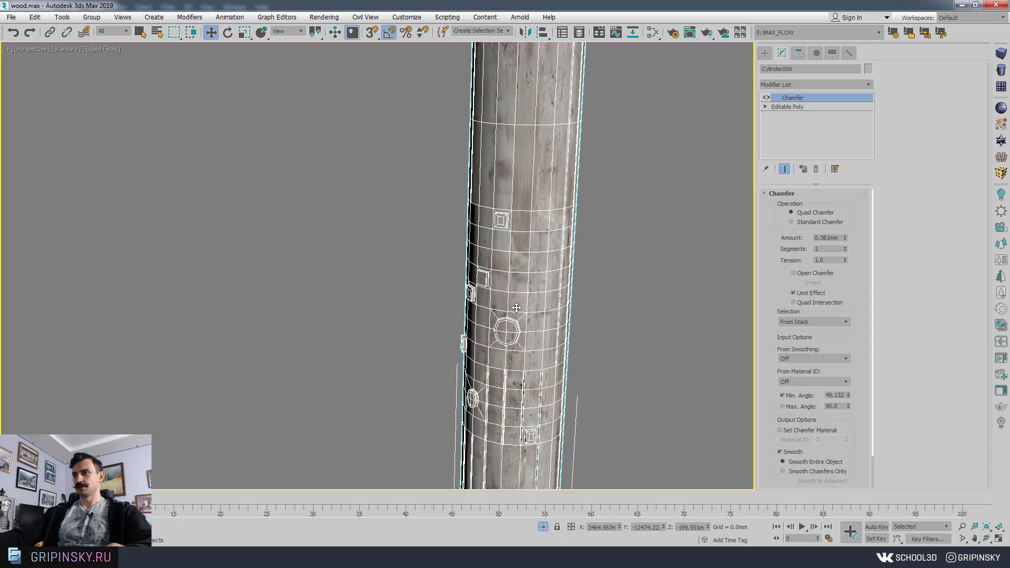
scroll(513, 243, up, 8)
scroll(512, 242, up, 5)
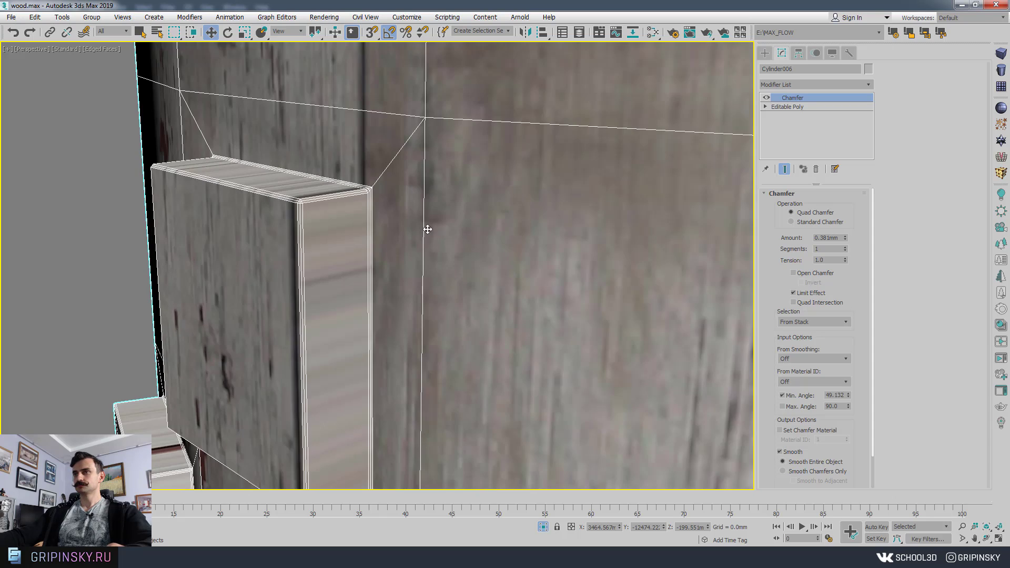
middle_drag(323, 222, 557, 299)
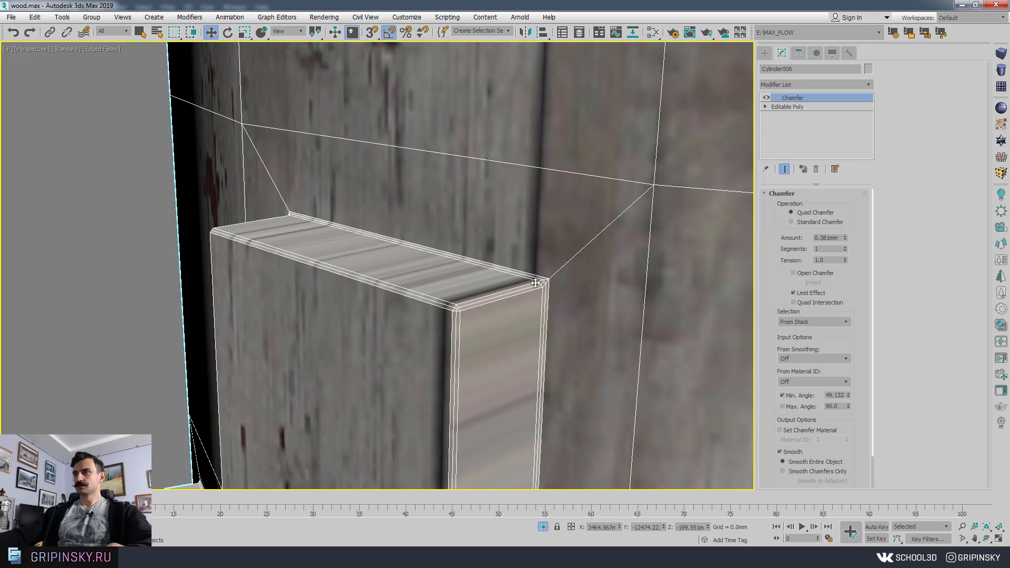
scroll(466, 308, down, 12)
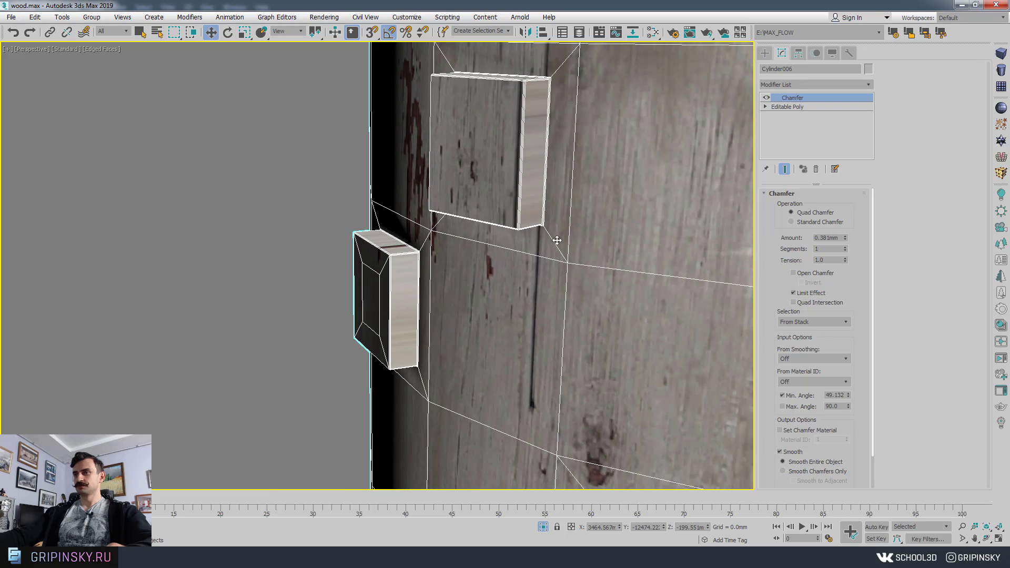
scroll(582, 232, up, 8)
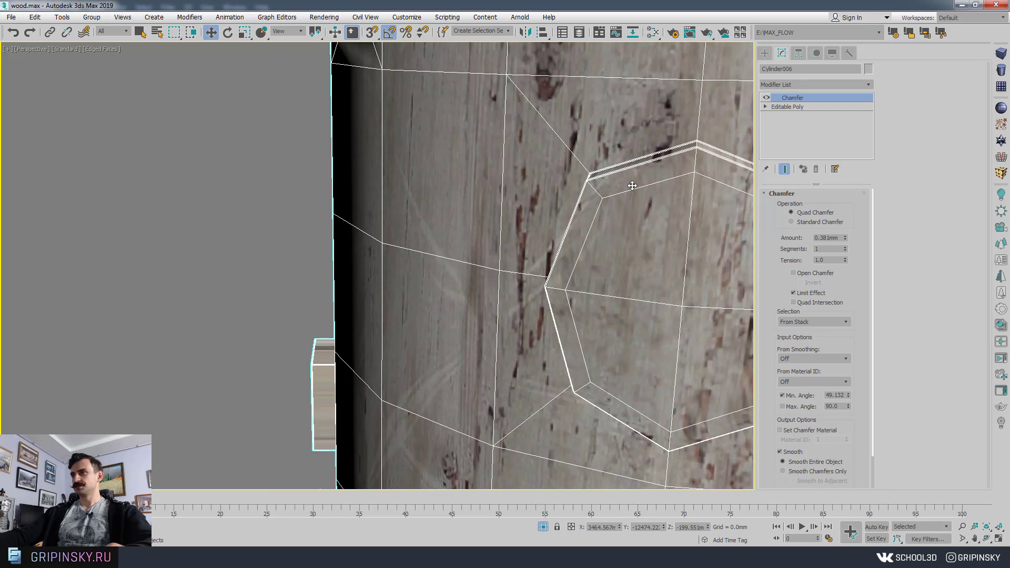
middle_drag(631, 187, 461, 116)
scroll(482, 192, down, 6)
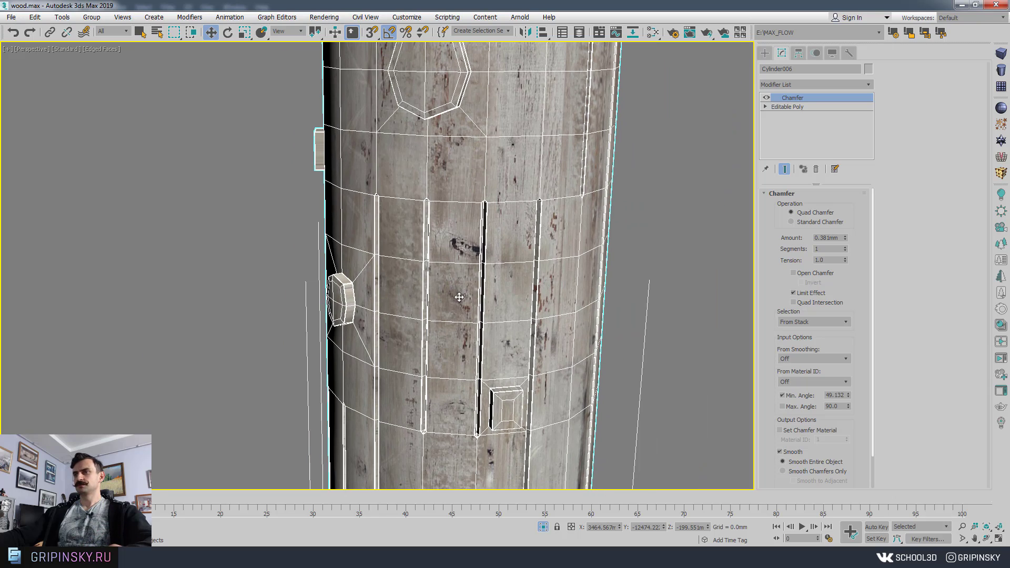
scroll(468, 297, down, 5)
alt+middle_drag(470, 296, 502, 301)
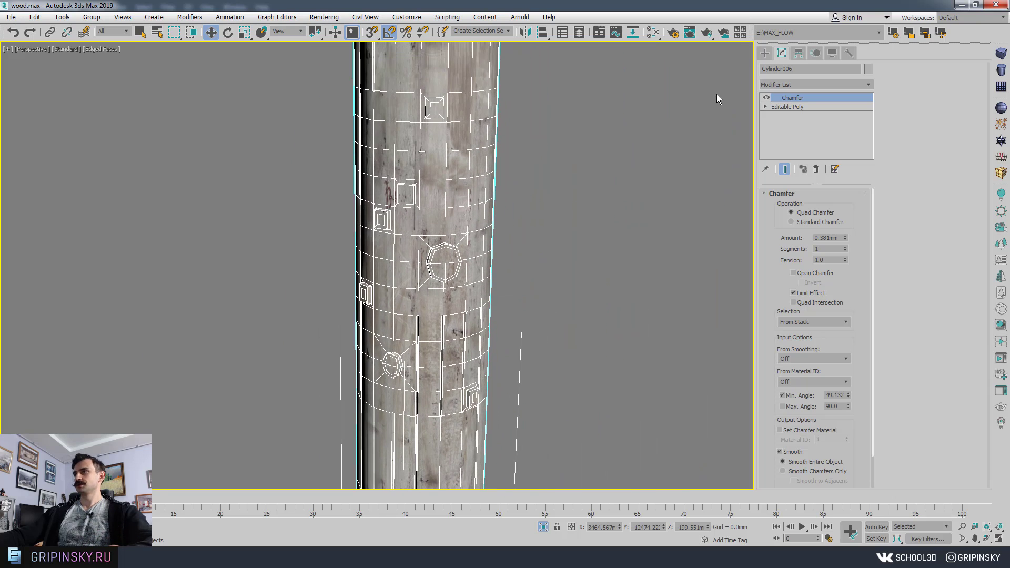
Add a TurboSmooth modifier above the Chamfer and view the smoothed knots without edged faces
click(784, 84)
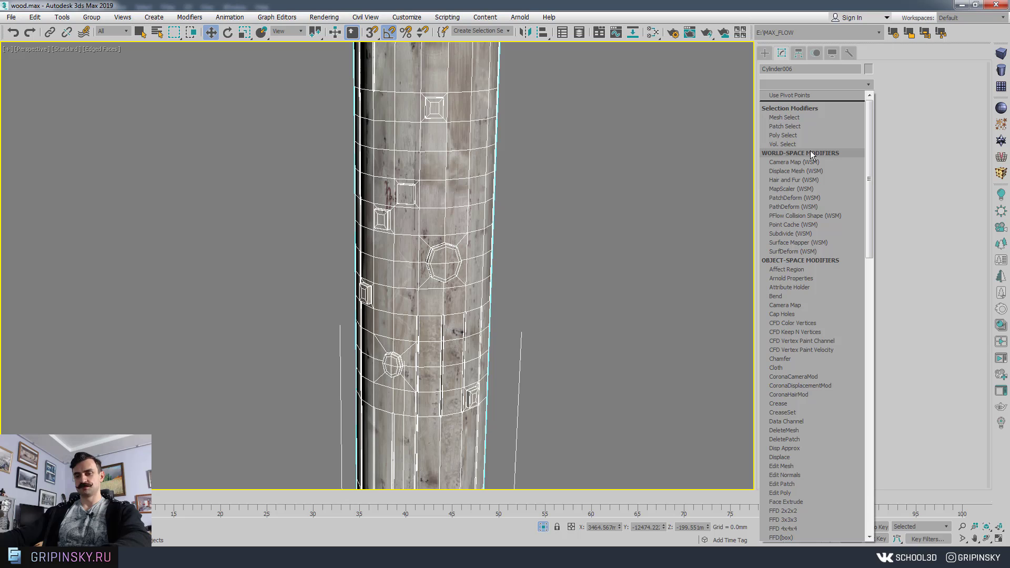
text(tu)
click(797, 366)
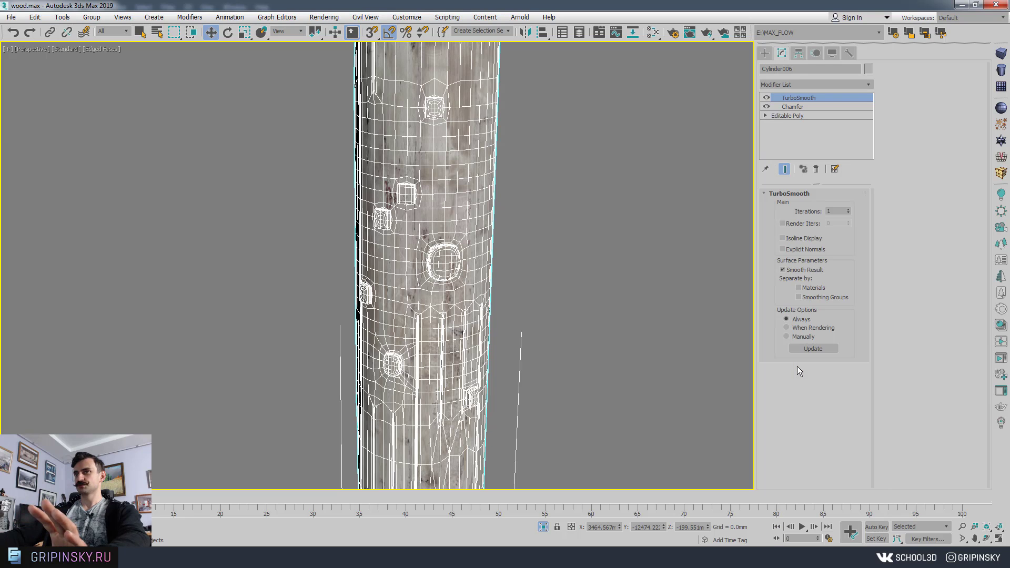
alt+middle_drag(530, 272, 559, 319)
key(F4)
scroll(557, 255, down, 2)
scroll(560, 231, up, 7)
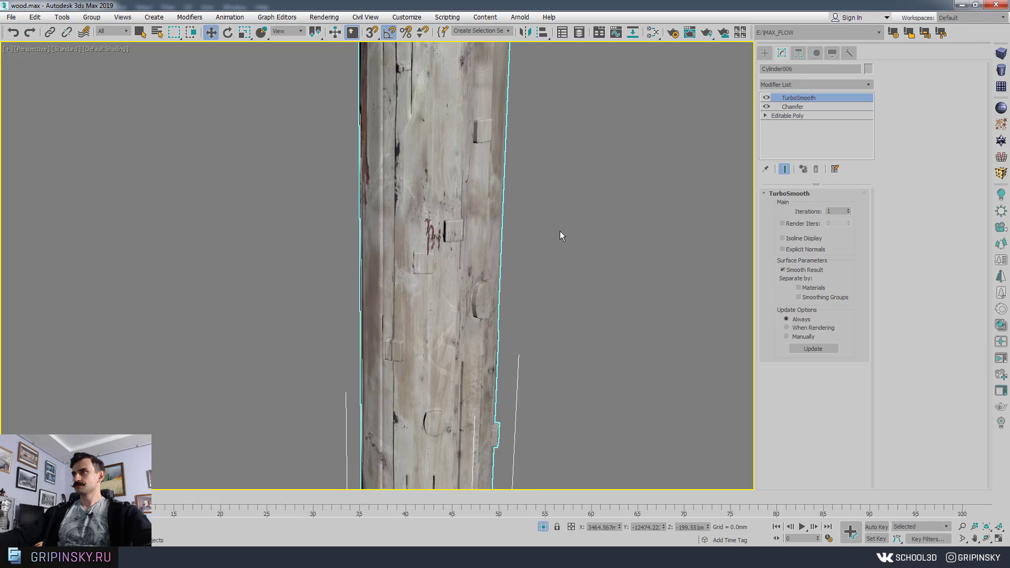
Check the smoothed square knots up close, then raise the Chamfer's minimum angle to 66.385 and its amount to 0.533 mm
alt+middle_drag(431, 285, 517, 237)
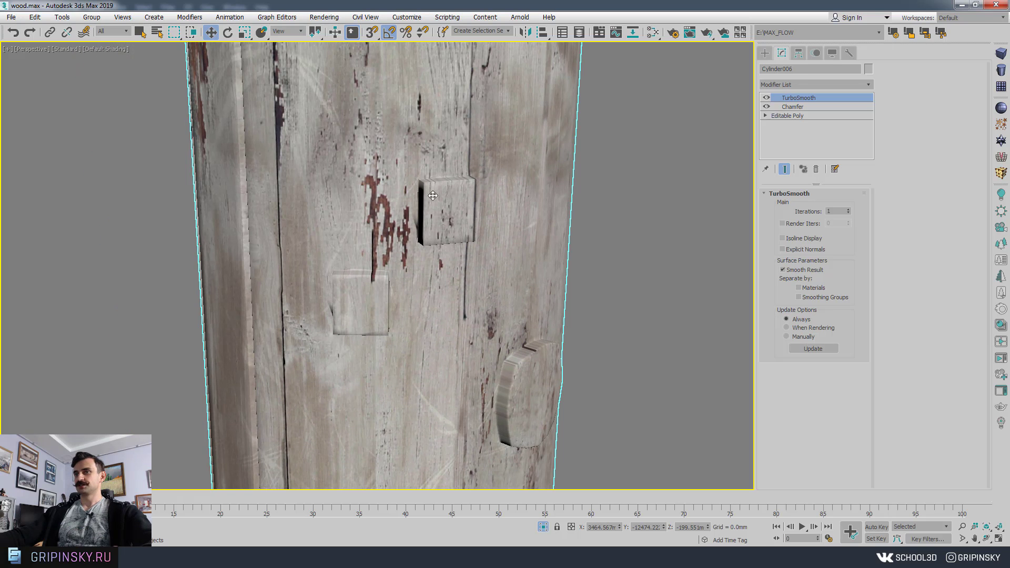
alt+middle_drag(436, 200, 513, 222)
scroll(485, 210, up, 6)
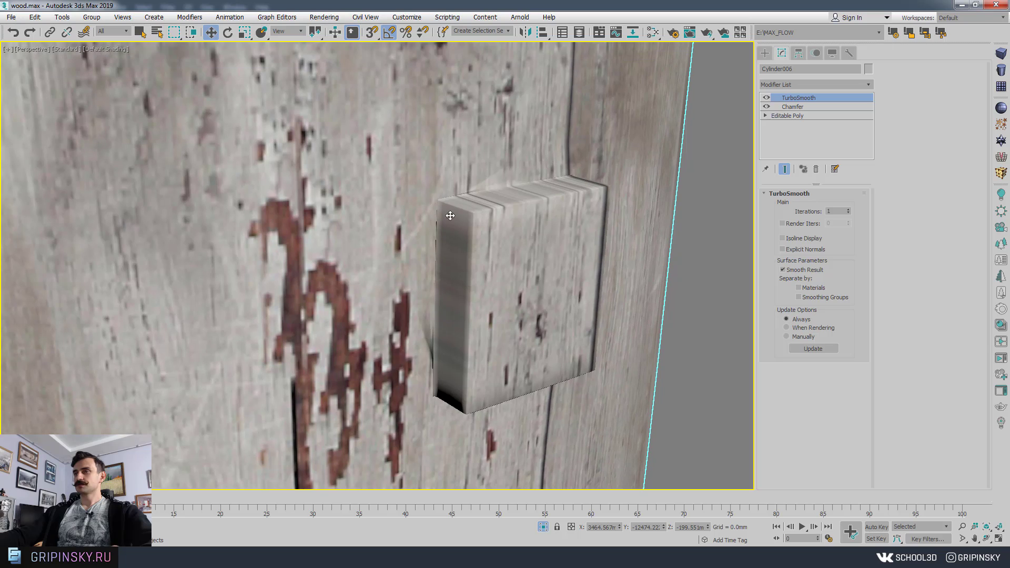
scroll(451, 215, down, 6)
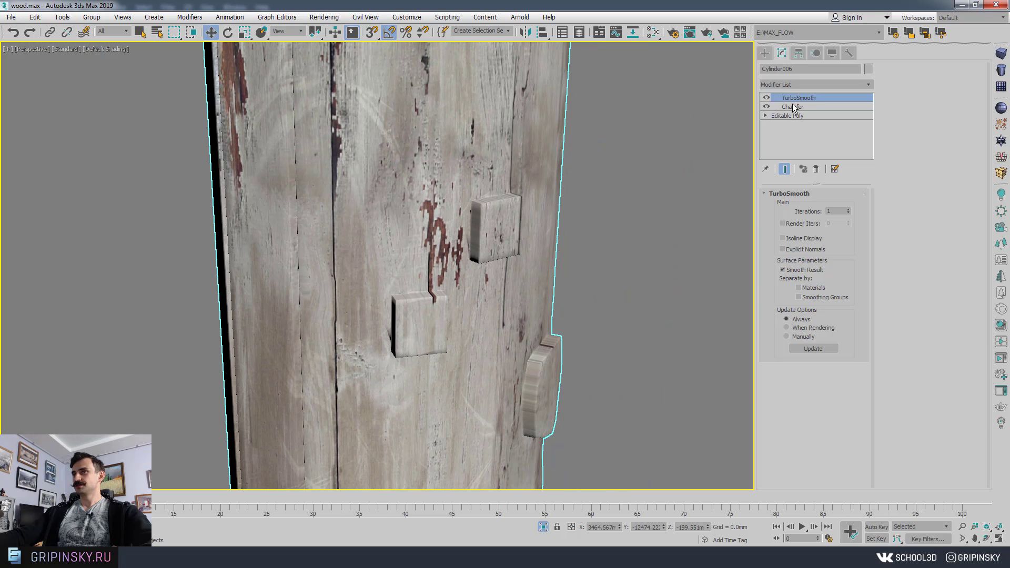
click(793, 106)
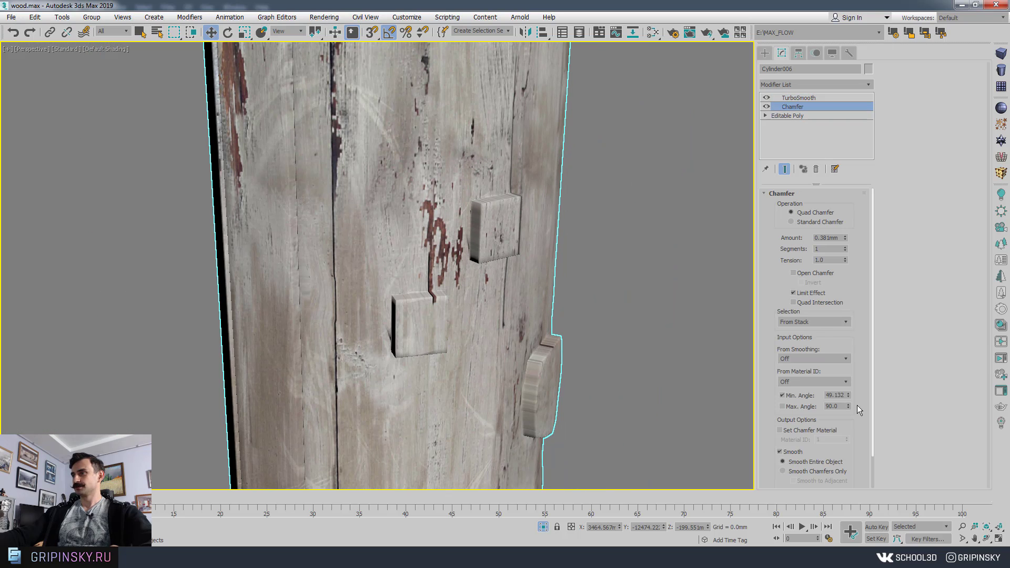
drag(848, 396, 853, 352)
scroll(704, 241, down, 1)
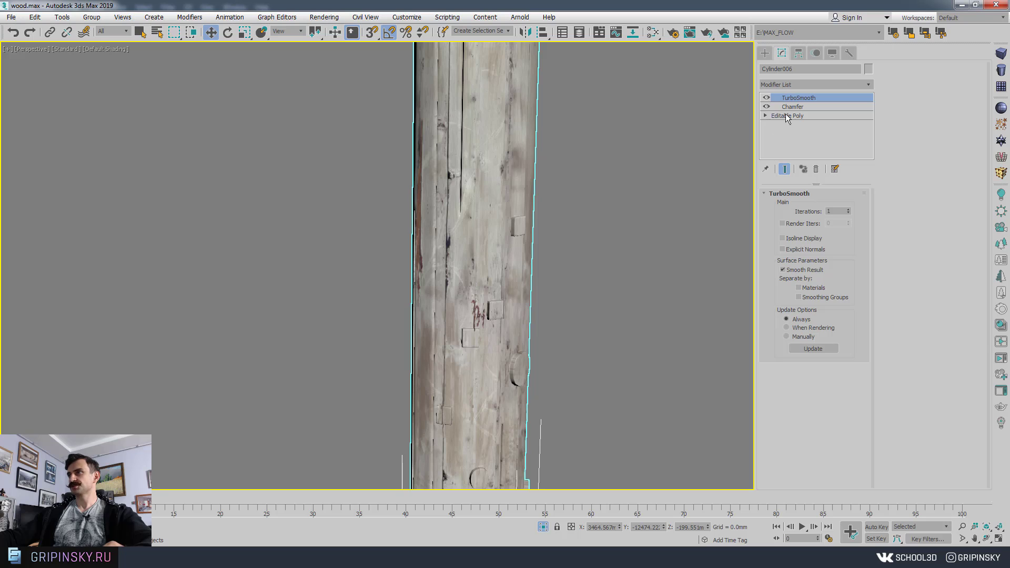
Return to the base Editable Poly at polygon level and select all polygons of the log
scroll(659, 183, down, 3)
scroll(726, 160, up, 3)
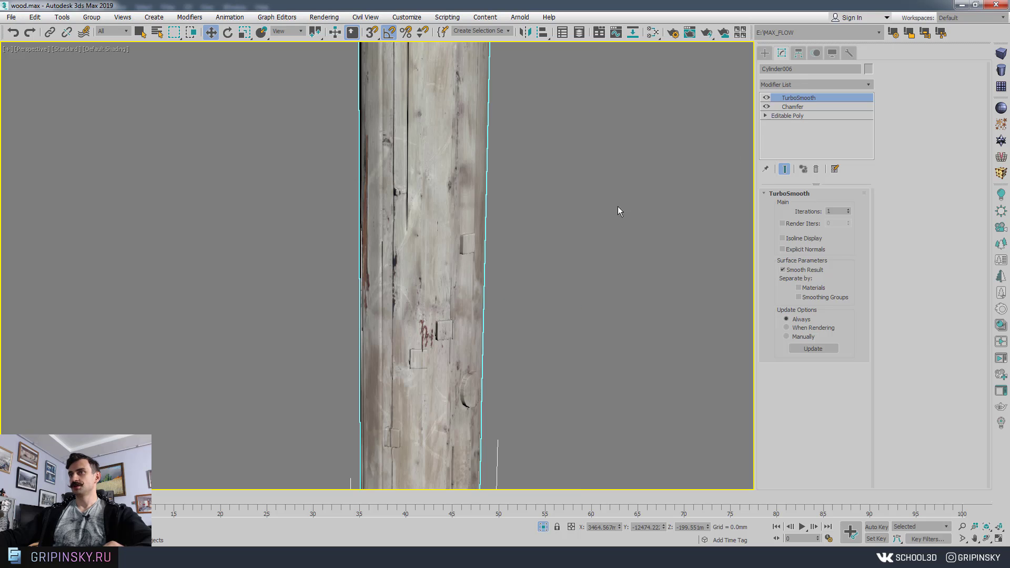
click(797, 115)
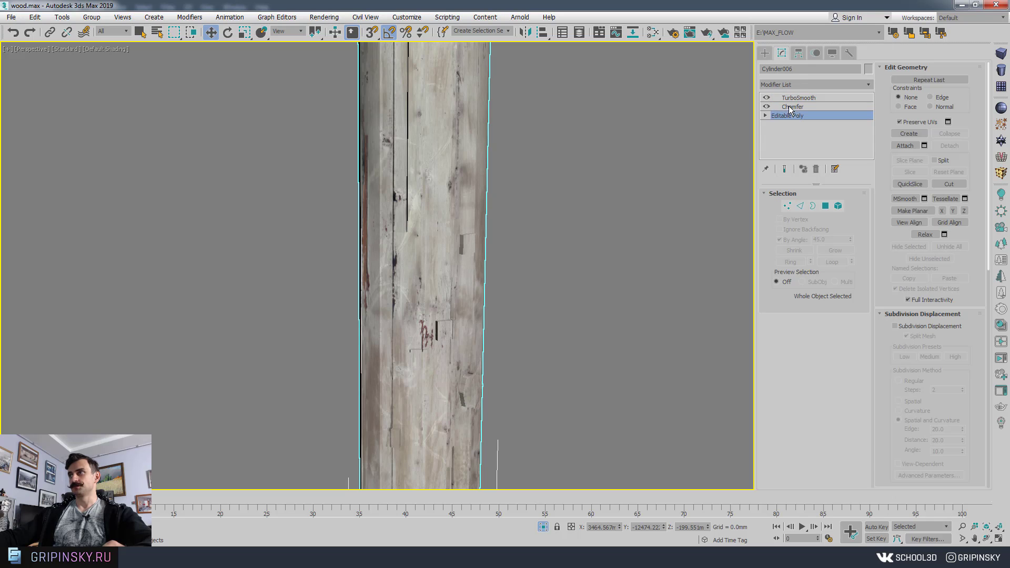
scroll(525, 205, down, 5)
scroll(525, 206, up, 2)
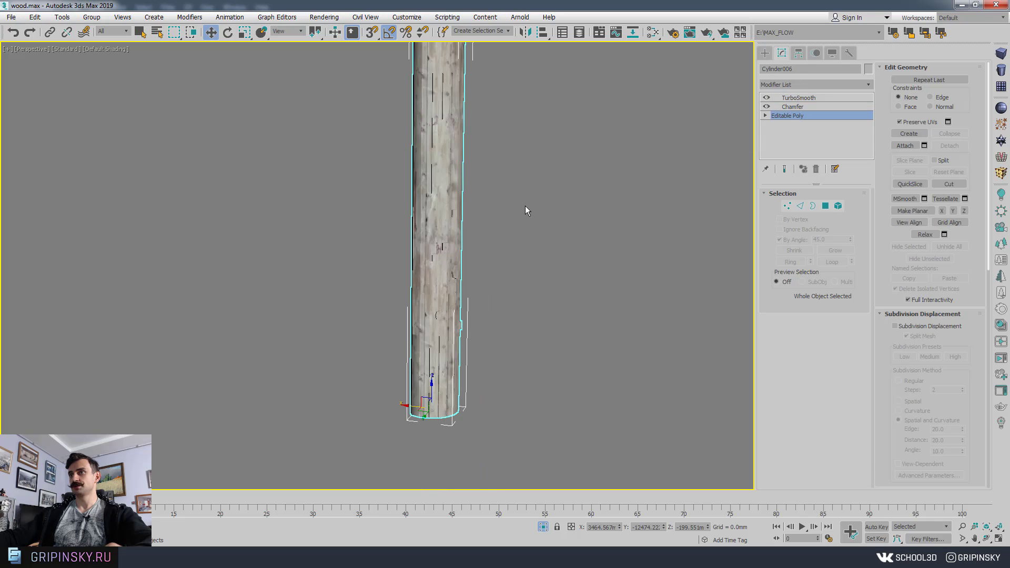
scroll(523, 188, down, 2)
drag(435, 75, 642, 300)
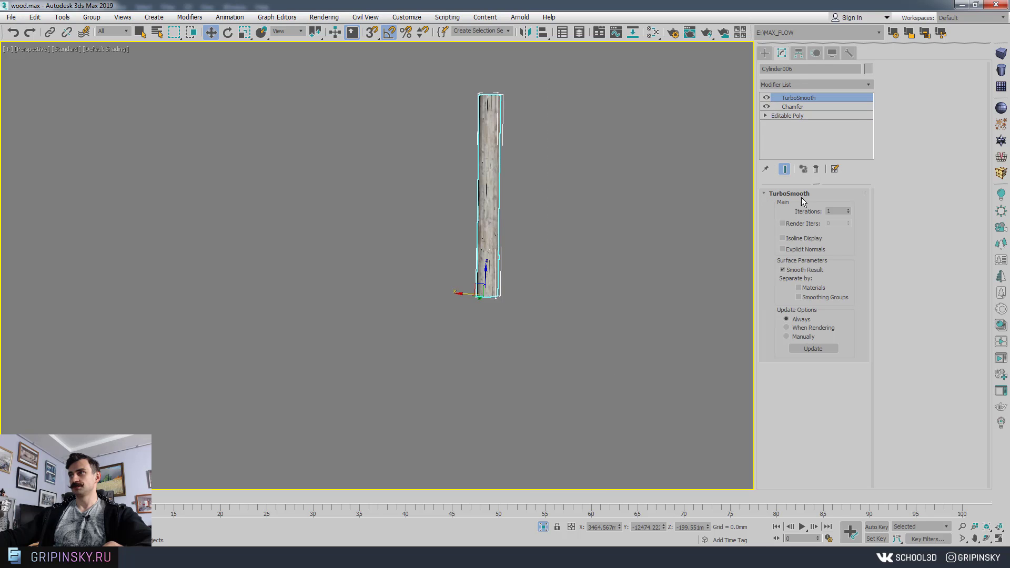
click(787, 113)
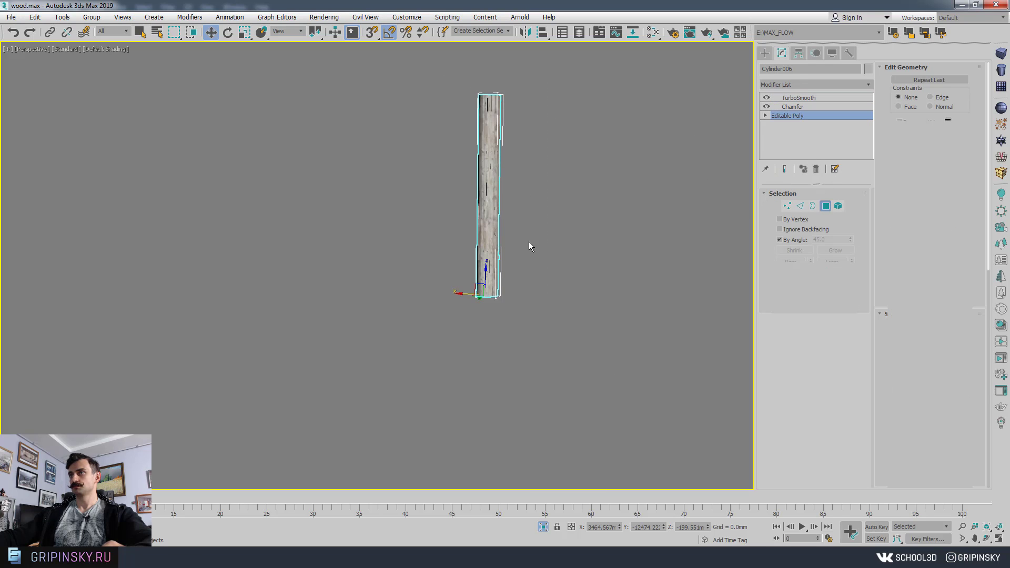
key(ctrl+a)
Remove the uppermost square knot's raised polygons from the full polygon selection
scroll(521, 219, up, 4)
alt+middle_drag(521, 218, 507, 281)
scroll(590, 226, up, 2)
scroll(507, 282, up, 8)
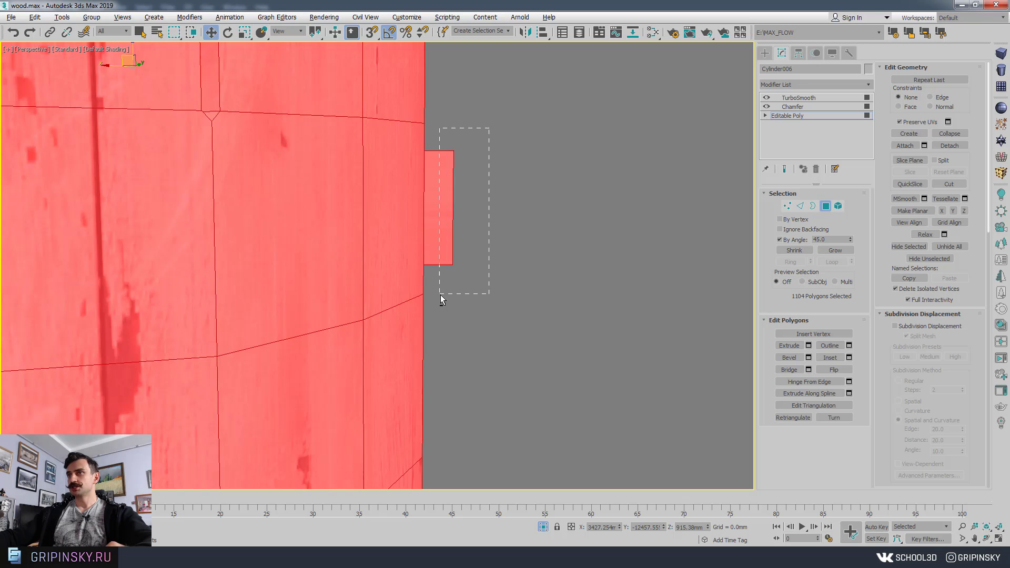
alt+drag(441, 295, 440, 295)
scroll(470, 281, down, 6)
Deselect the raised polygons of the two neighbouring square knots above the large round knot
alt+middle_drag(469, 280, 293, 276)
scroll(355, 272, up, 3)
middle_drag(355, 271, 476, 182)
middle_drag(458, 282, 474, 229)
alt+middle_drag(500, 191, 432, 222)
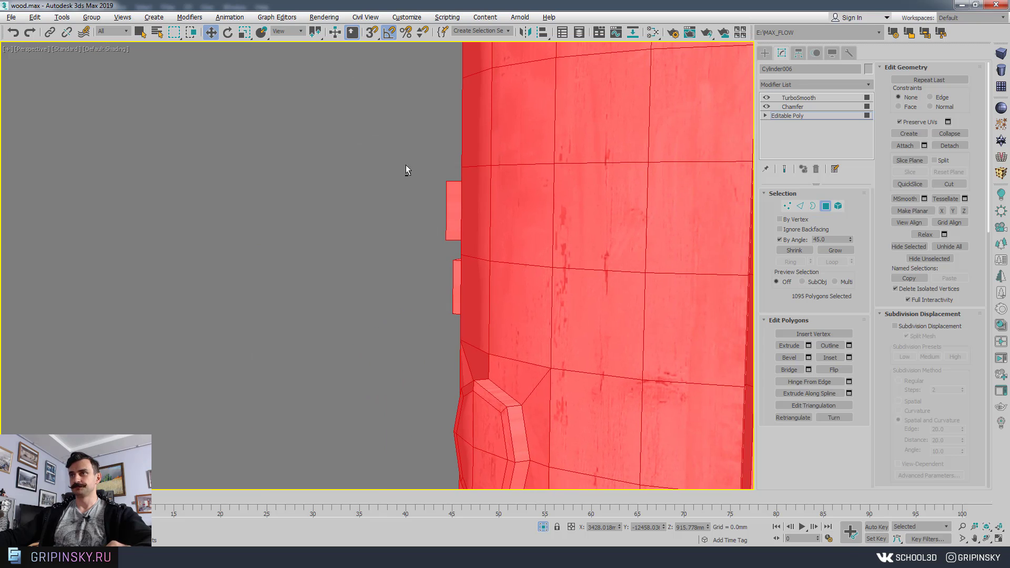
alt+middle_drag(456, 262, 509, 218)
alt+drag(647, 235, 612, 309)
Deselect the raised polygons of the lone square knot between the two round knots
scroll(642, 274, down, 5)
alt+middle_drag(598, 322, 524, 250)
scroll(568, 325, up, 5)
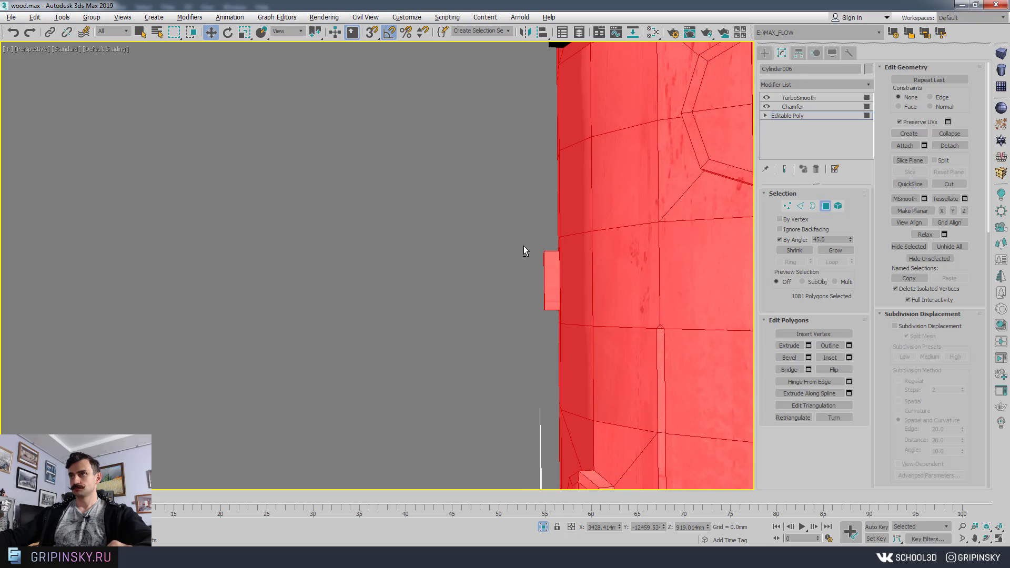
alt+drag(552, 336, 552, 337)
scroll(551, 337, down, 3)
mouse_move(559, 336)
alt+middle_down()
mouse_move(674, 346)
mouse_move(553, 323)
alt+middle_up()
Deselect the raised polygons of the small lowest knot just above the bottom grooves
scroll(553, 320, up, 6)
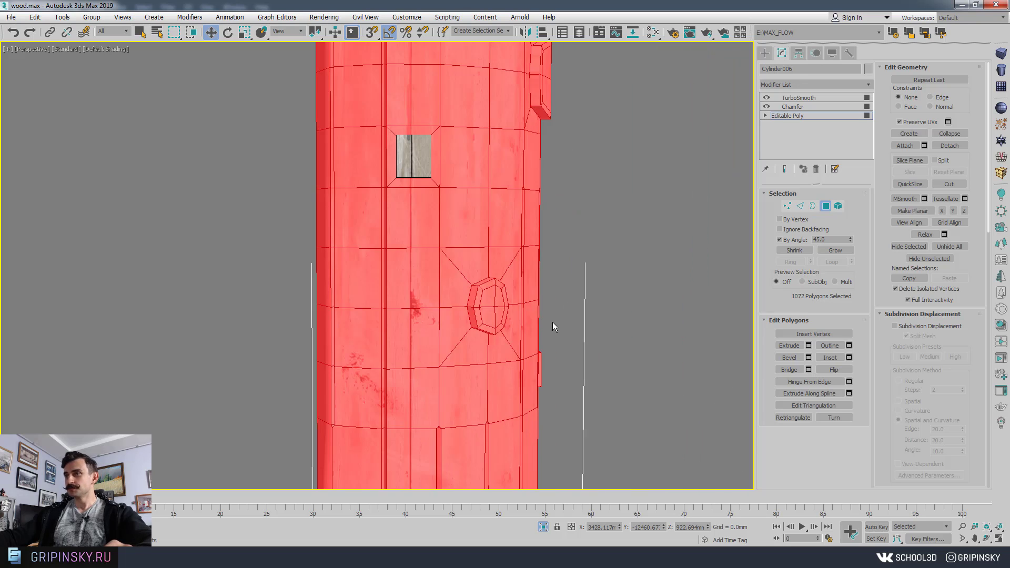
scroll(543, 343, down, 5)
scroll(550, 314, up, 6)
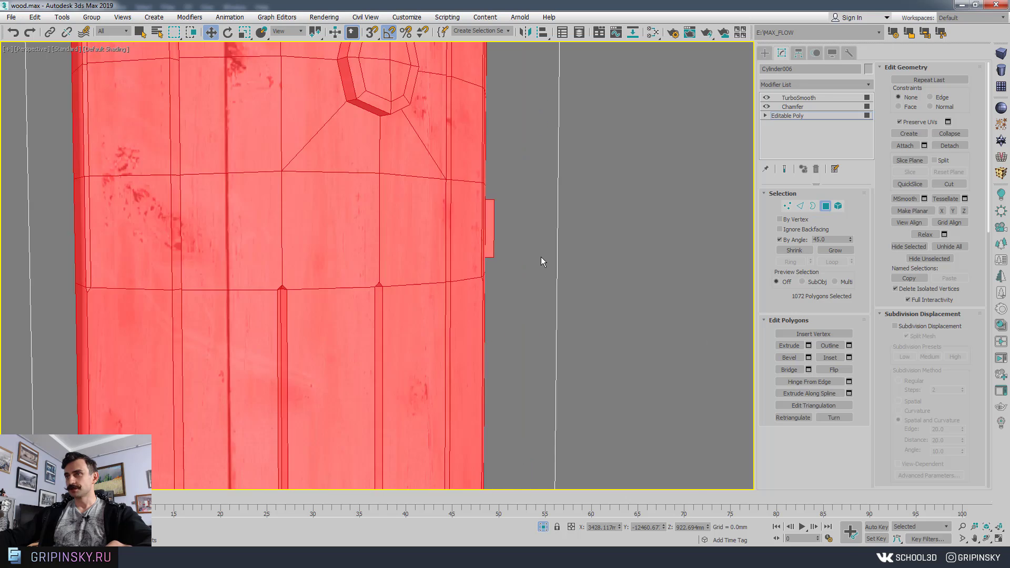
alt+middle_drag(503, 273, 491, 168)
scroll(530, 151, down, 8)
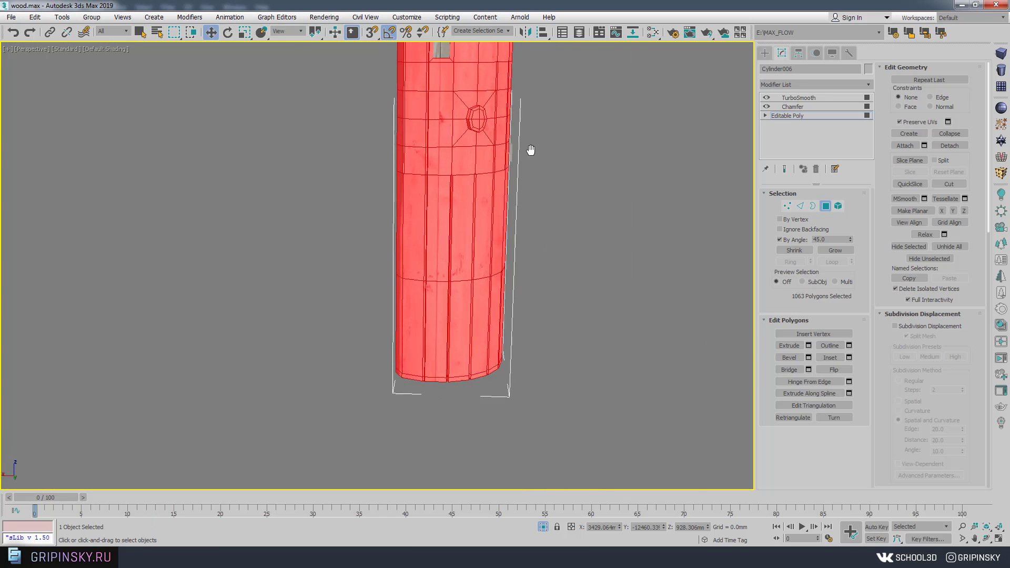
scroll(445, 264, up, 5)
Return to the Chamfer, hide the TurboSmooth result and examine the chamfered groove edges at the log's upper end with edged faces
click(792, 106)
scroll(682, 160, up, 8)
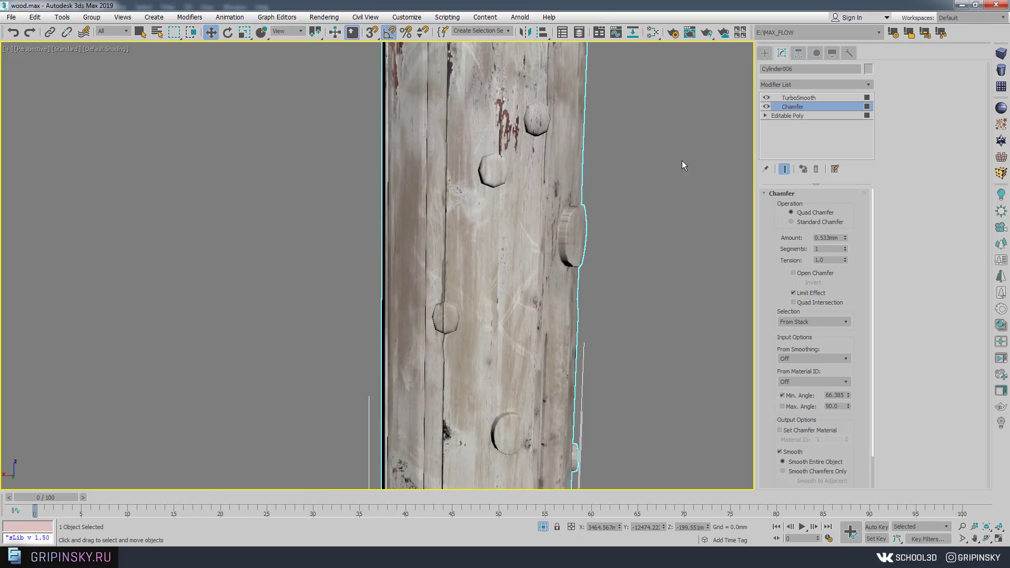
click(766, 98)
scroll(568, 226, down, 4)
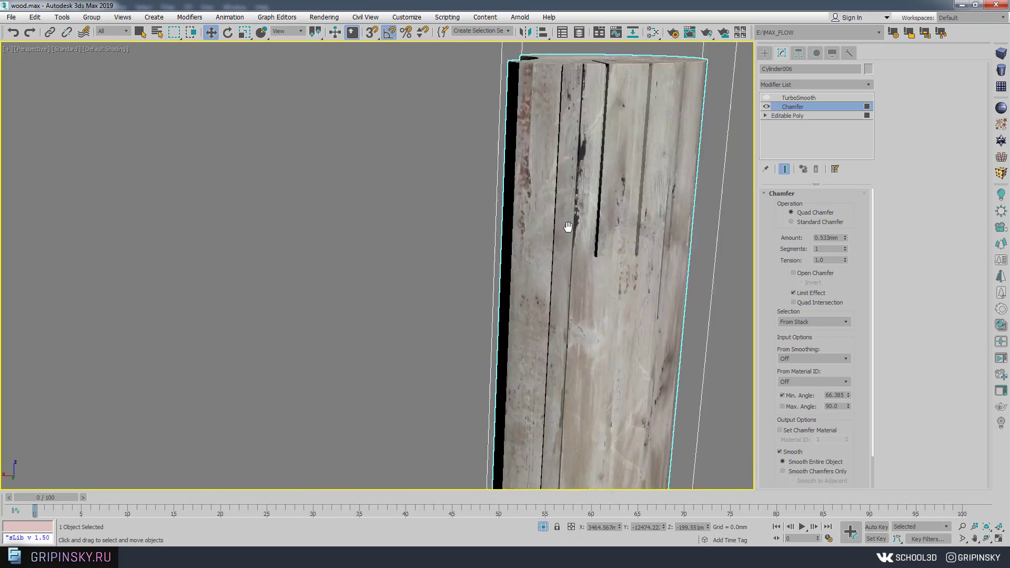
key(F4)
scroll(593, 315, up, 4)
mouse_move(569, 225)
alt+middle_down()
mouse_move(593, 349)
mouse_move(504, 181)
mouse_move(547, 226)
mouse_move(552, 248)
mouse_move(538, 226)
mouse_move(516, 286)
mouse_move(541, 345)
mouse_move(406, 307)
mouse_move(560, 320)
mouse_move(507, 280)
alt+middle_up()
scroll(593, 316, down, 10)
Show the TurboSmooth result again without edged faces and inspect the smoothed log along its length
click(767, 98)
scroll(538, 227, up, 3)
key(F4)
scroll(508, 280, down, 6)
scroll(532, 282, up, 9)
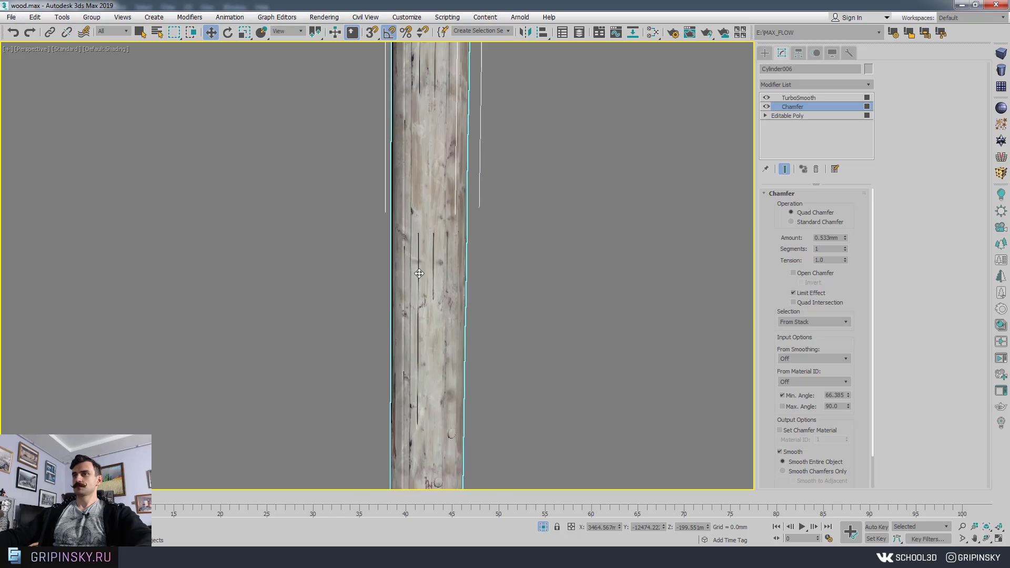
Duplicate the wooden log and place the copy beside the original
scroll(424, 276, down, 4)
alt+middle_drag(424, 276, 451, 291)
scroll(451, 291, down, 3)
scroll(496, 418, down, 4)
middle_drag(473, 429, 438, 349)
scroll(437, 380, up, 5)
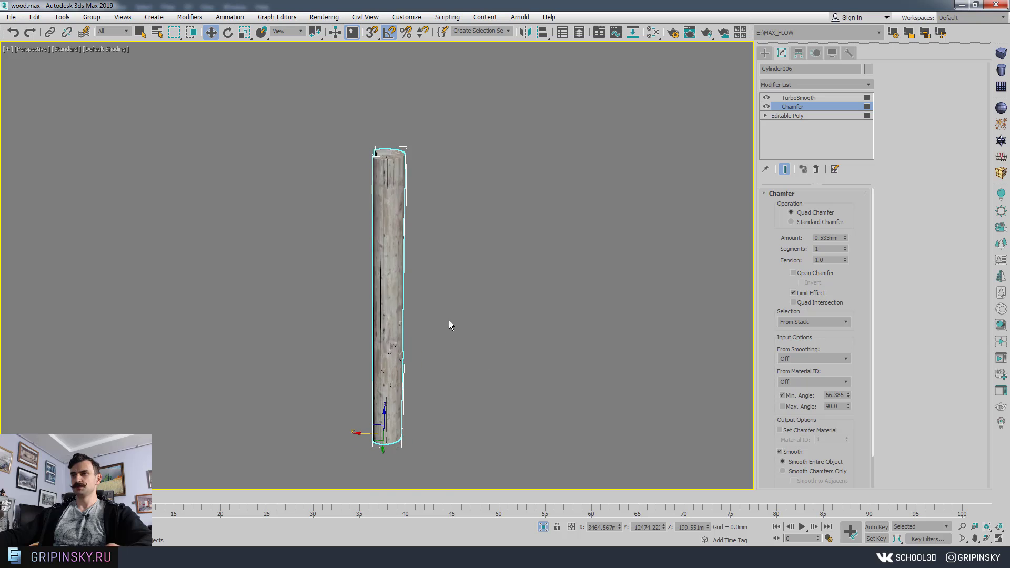
scroll(415, 254, up, 10)
scroll(415, 254, down, 12)
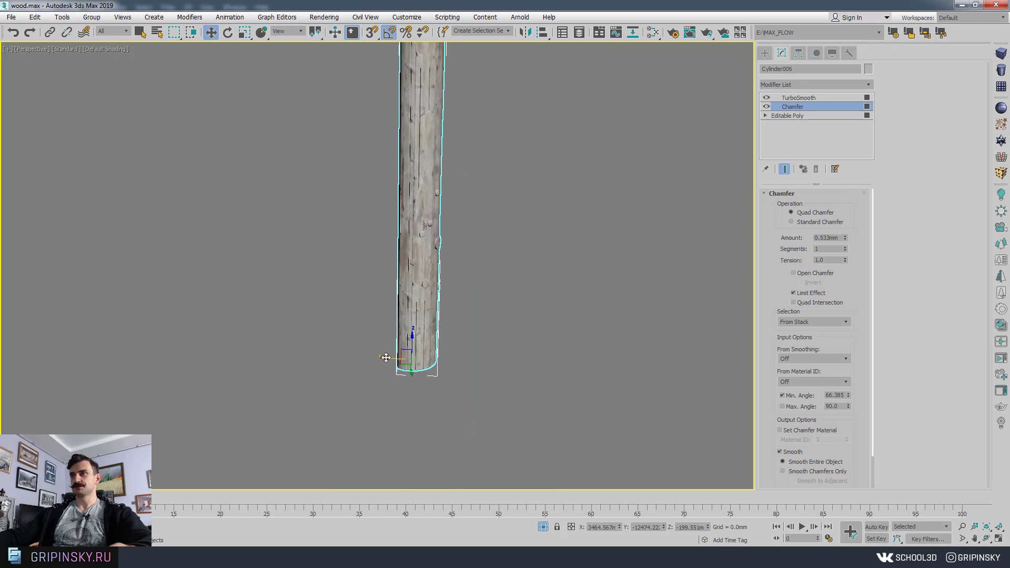
mouse_move(386, 358)
shift+mouse_down()
mouse_move(483, 354)
mouse_move(490, 336)
shift+mouse_up()
click(511, 322)
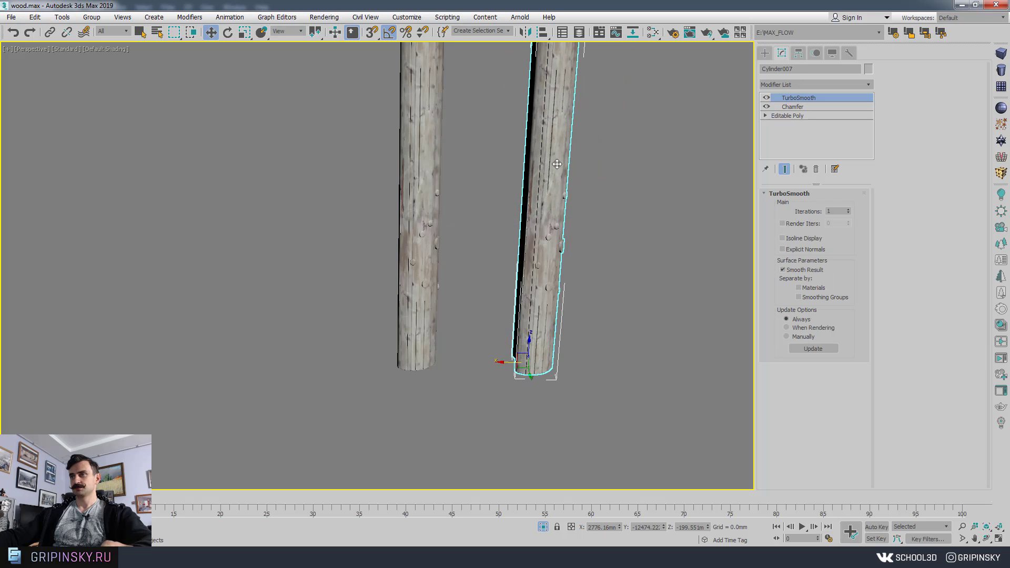
Examine the cracks and mesh density on the copied log, with and without edged faces
scroll(529, 207, up, 10)
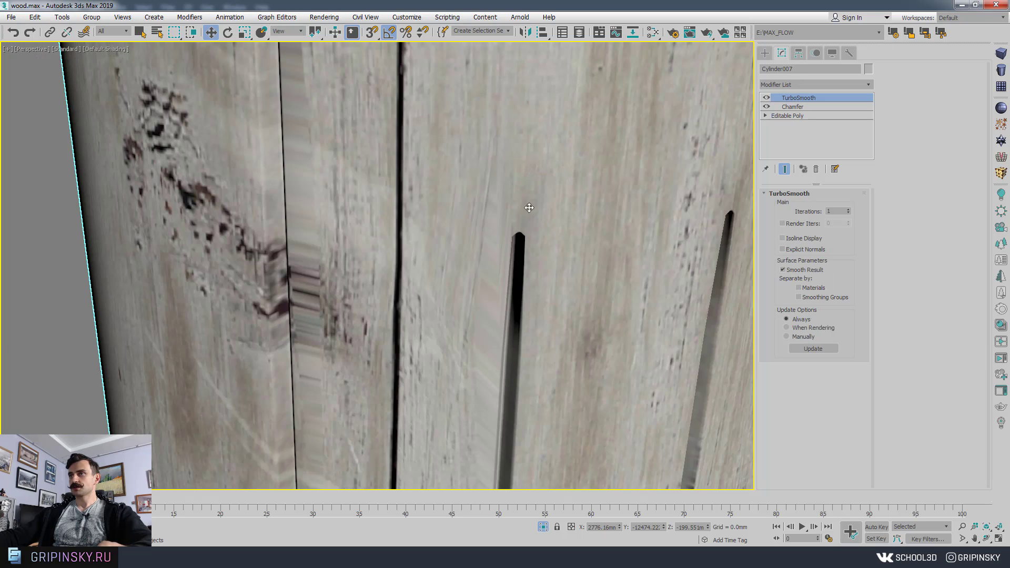
scroll(546, 294, down, 6)
scroll(488, 187, up, 8)
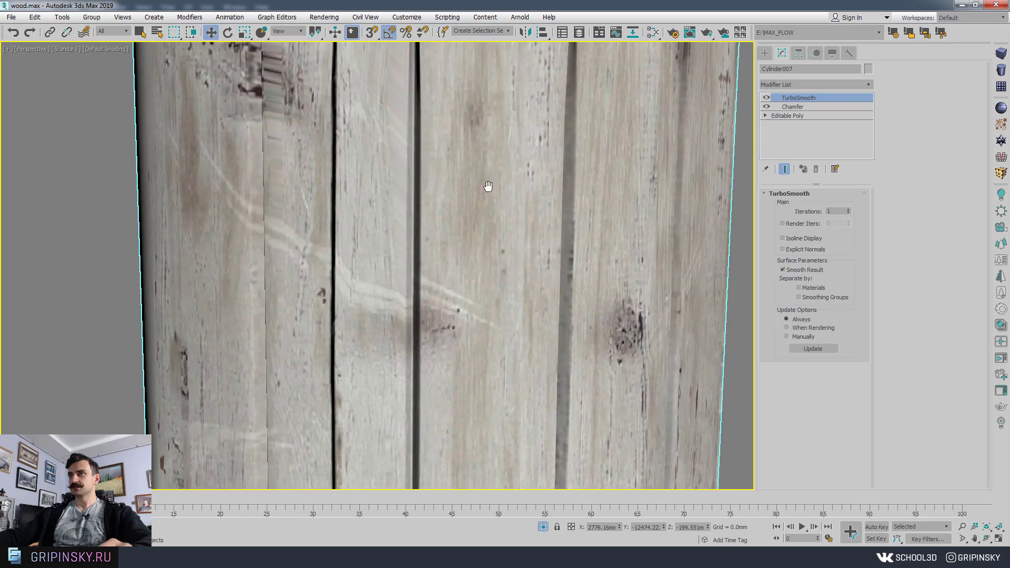
scroll(384, 96, up, 4)
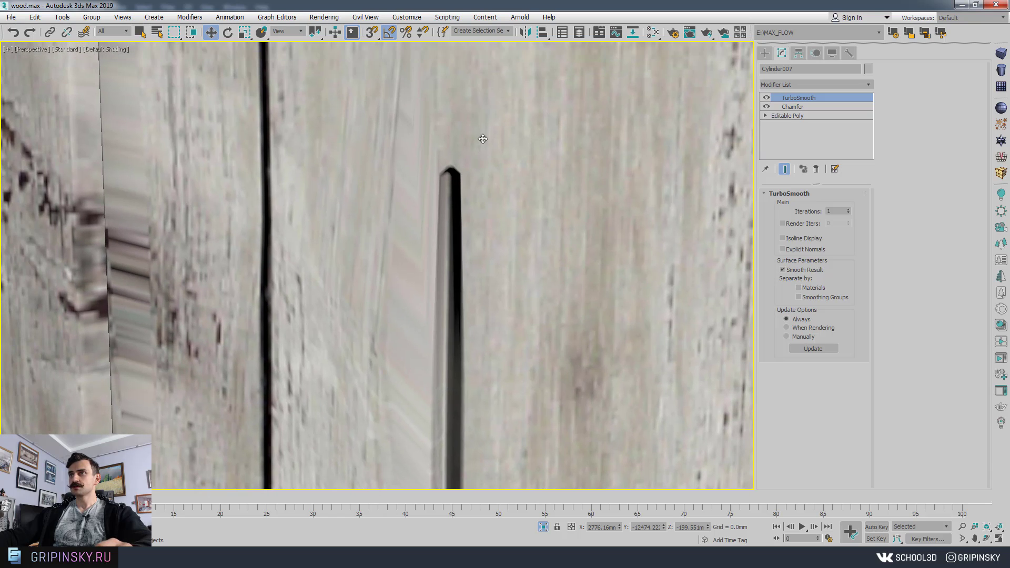
scroll(494, 204, down, 10)
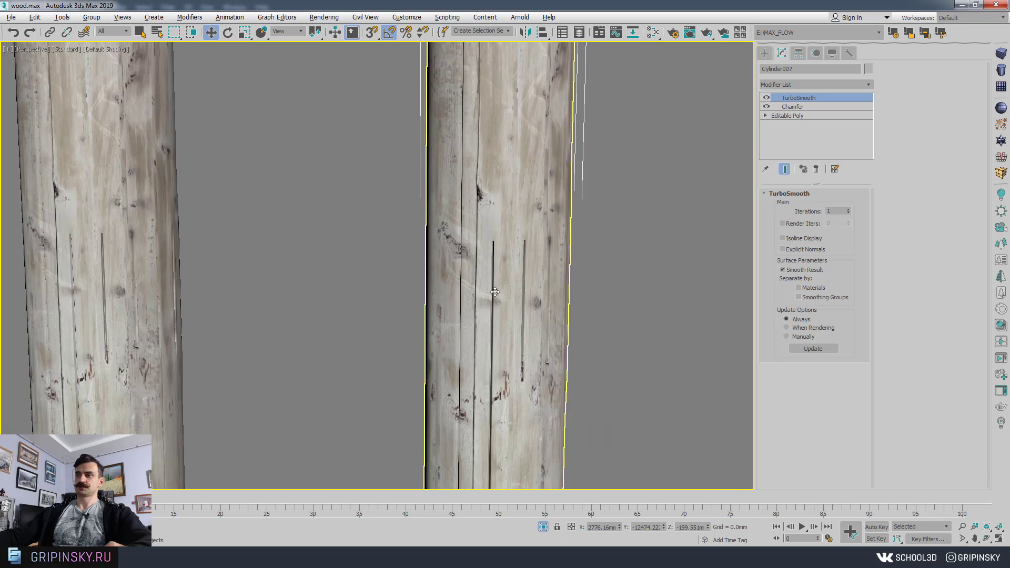
alt+middle_drag(507, 215, 469, 184)
alt+middle_drag(380, 278, 503, 176)
scroll(484, 281, up, 6)
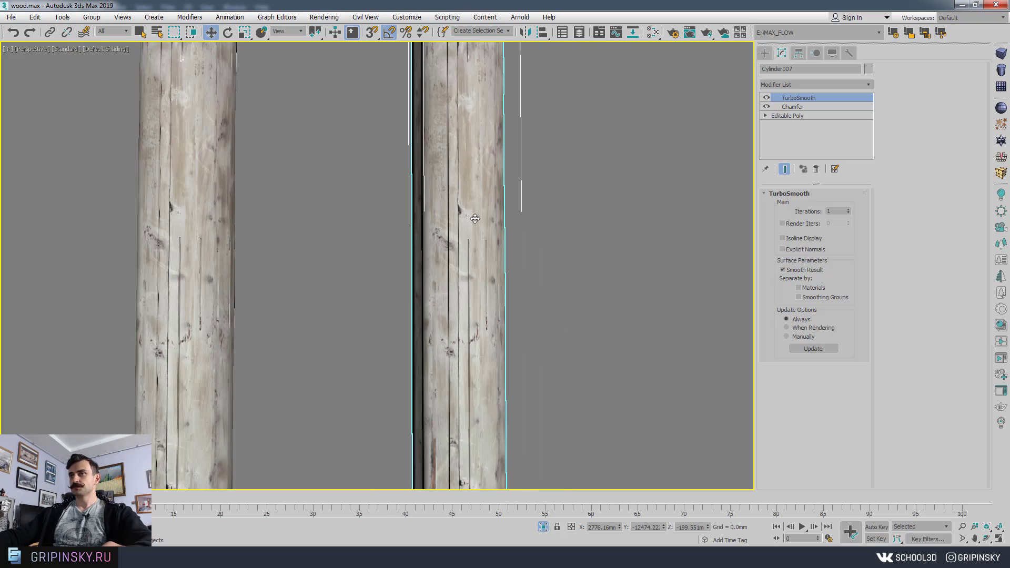
middle_drag(484, 280, 473, 283)
key(F4)
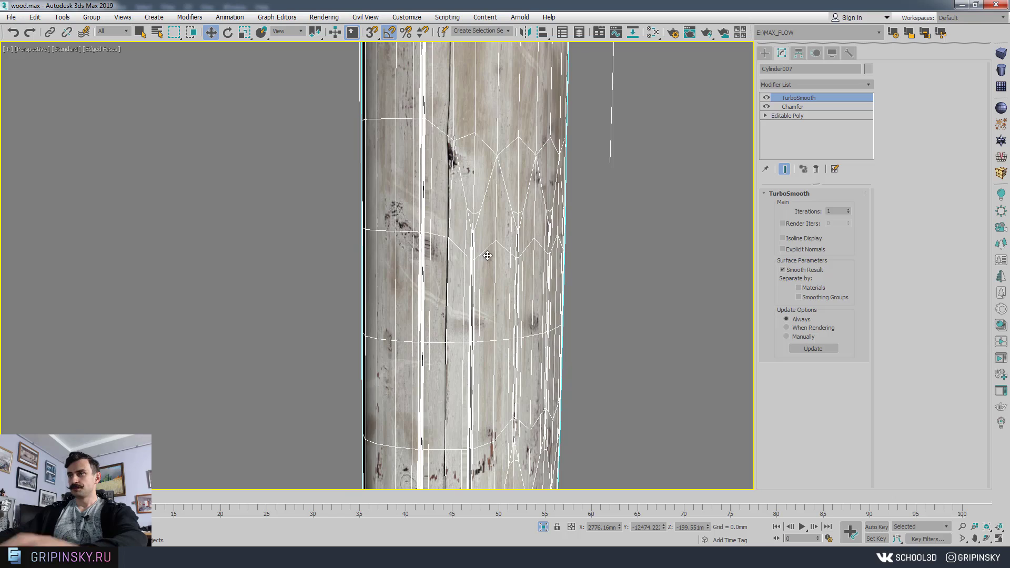
key(F4)
middle_drag(488, 232, 482, 177)
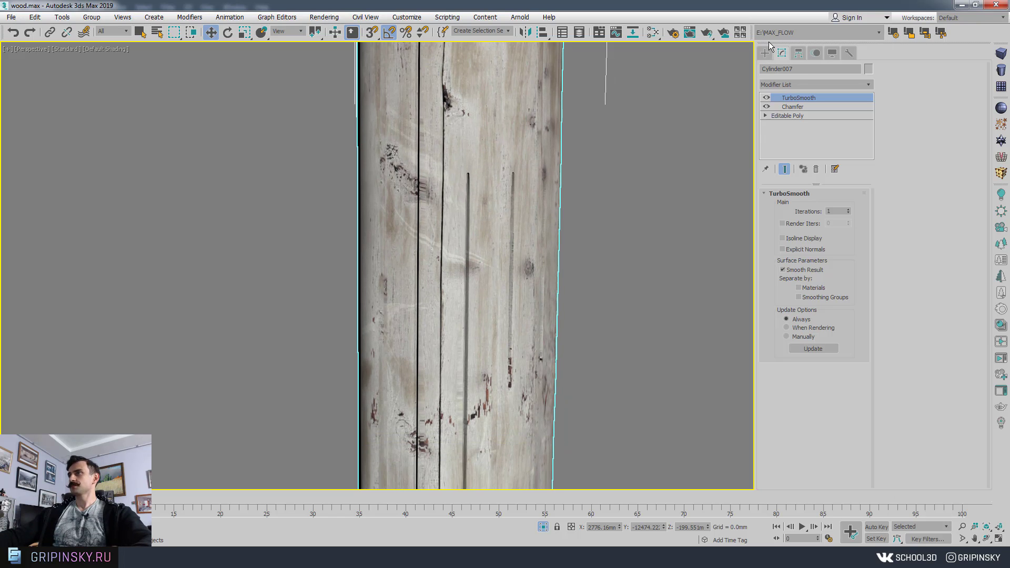
Compare the copied log with TurboSmooth switched off and on, and inspect the surface of both logs
click(767, 98)
click(767, 98)
scroll(575, 220, down, 5)
scroll(574, 220, up, 4)
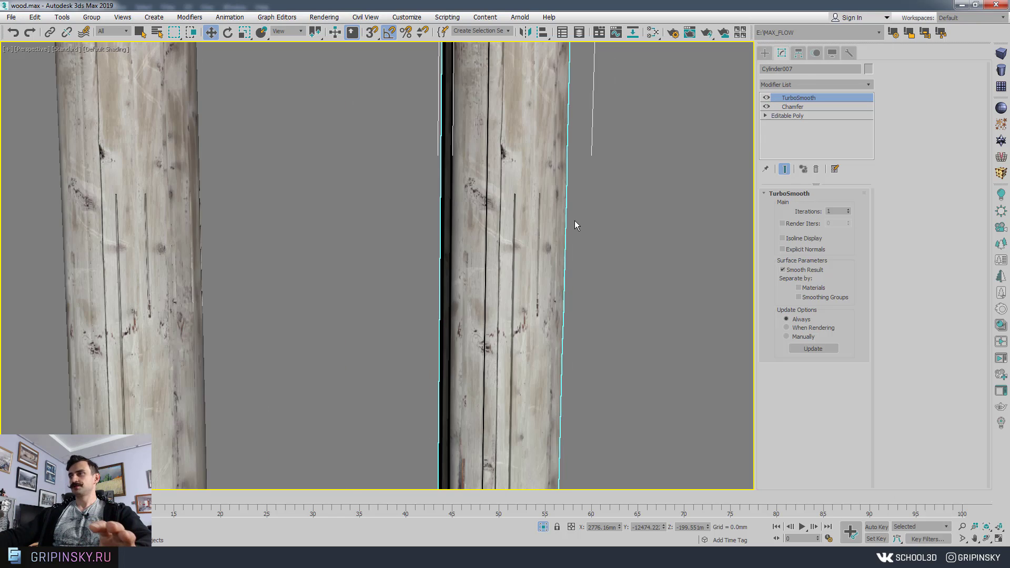
middle_drag(574, 220, 588, 197)
scroll(553, 219, down, 5)
middle_drag(545, 231, 532, 281)
scroll(531, 220, up, 5)
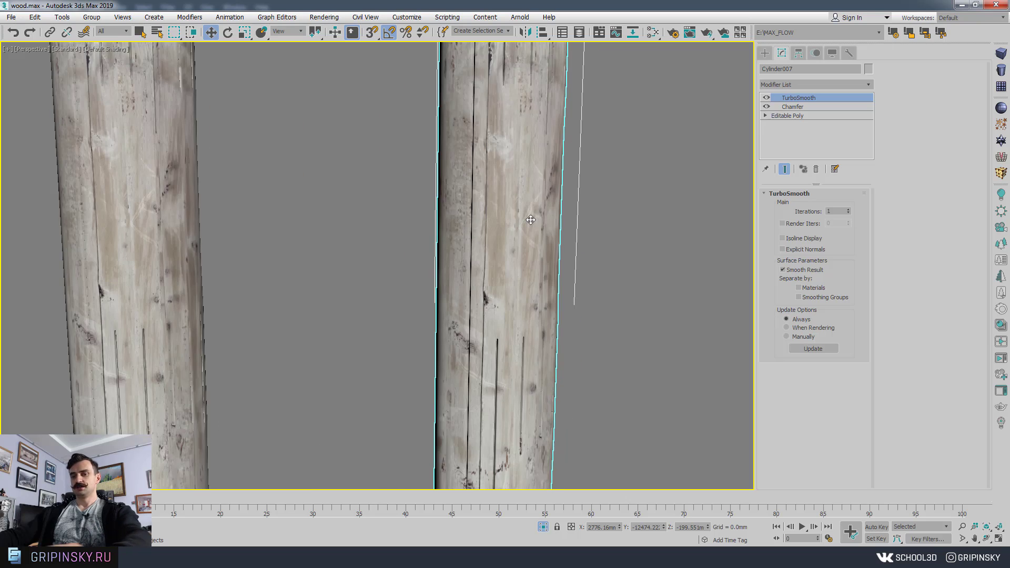
Show edged faces and collapse the copied log's modifier stack to an Editable Poly
key(F4)
scroll(531, 220, down, 3)
middle_drag(530, 220, 532, 261)
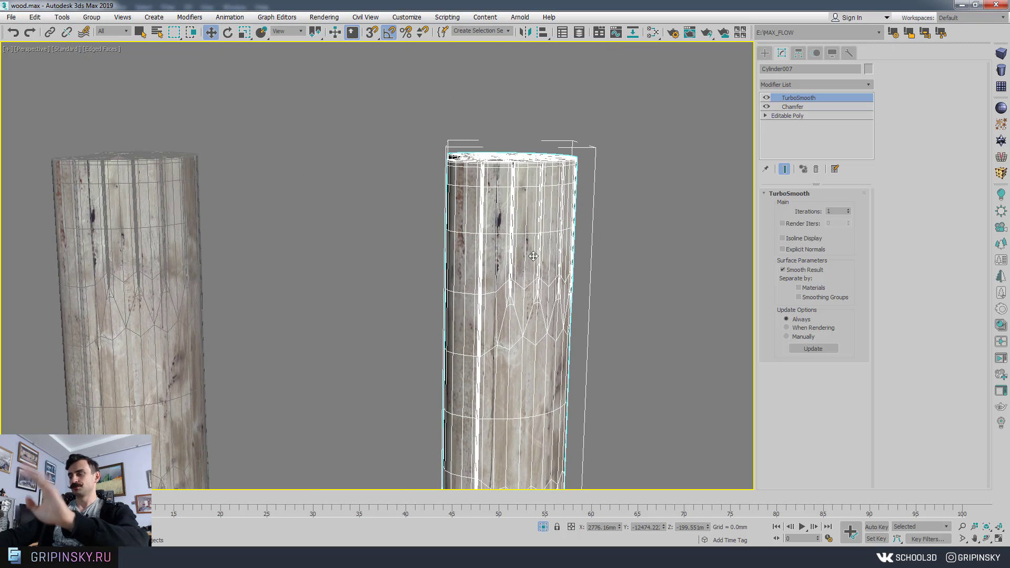
right_click(497, 190)
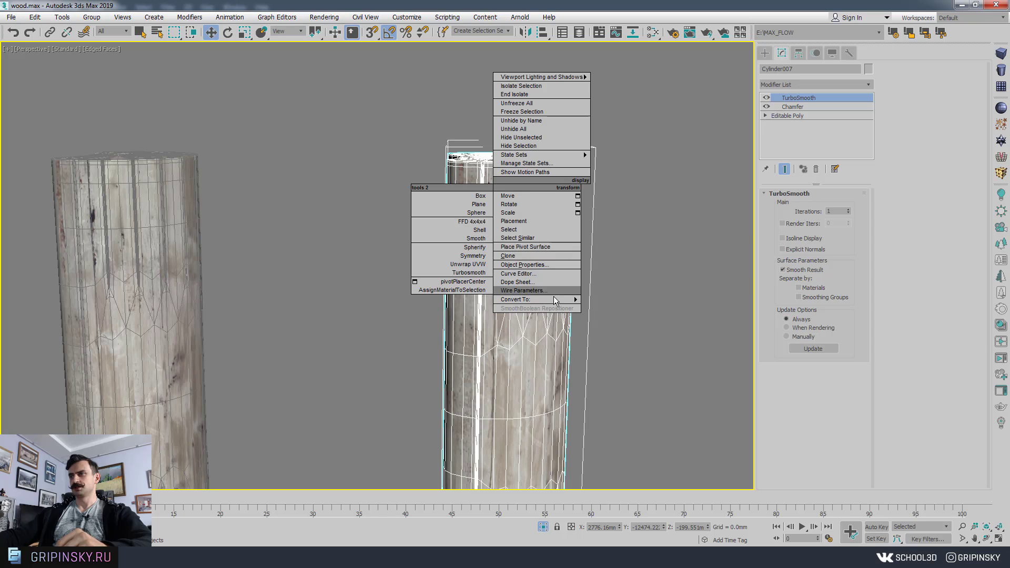
mouse_move(554, 299)
click(627, 306)
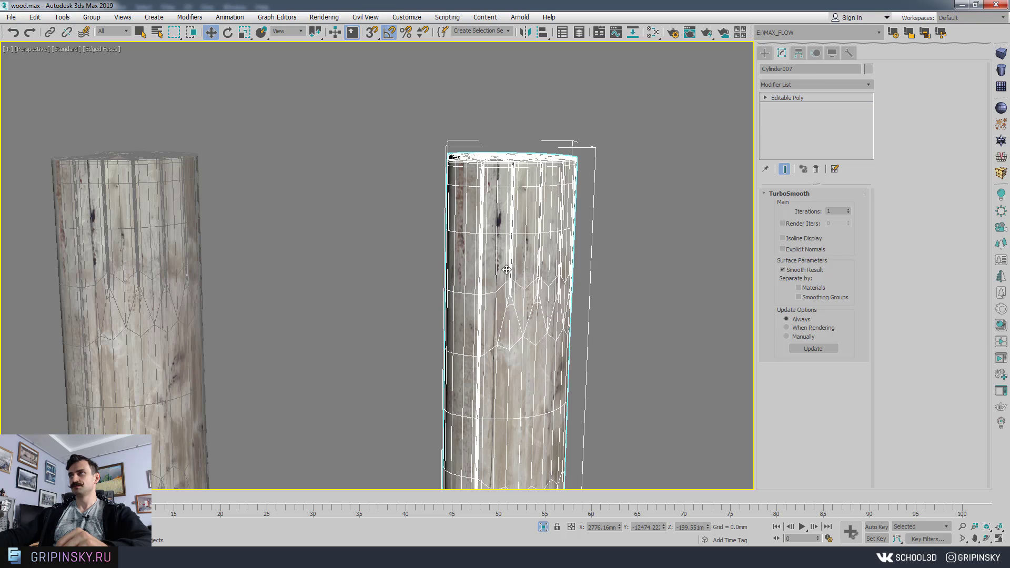
Compare the original log's modifier stack with the collapsed copy, and leave the copy selected
middle_drag(399, 258, 587, 247)
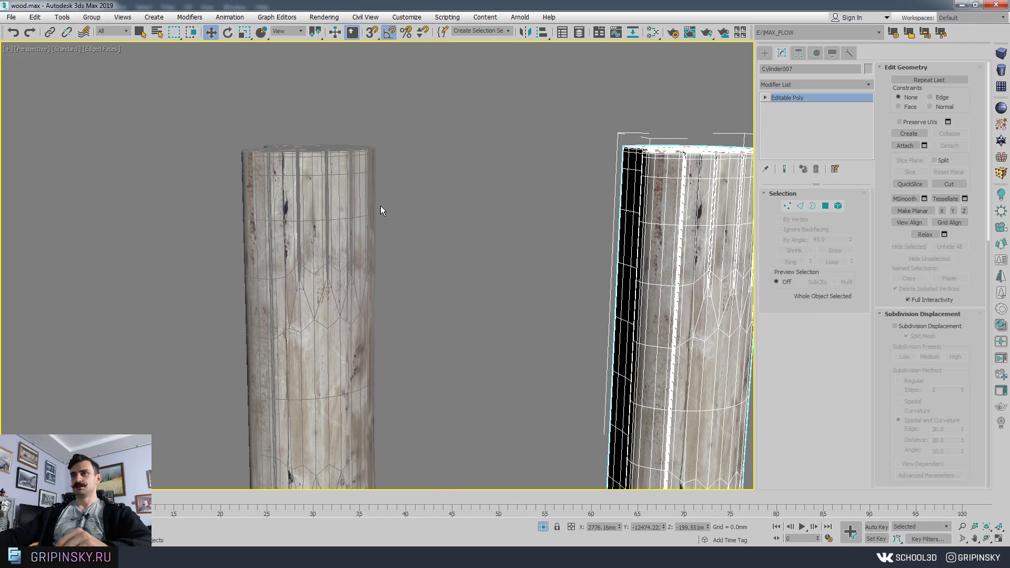
click(349, 192)
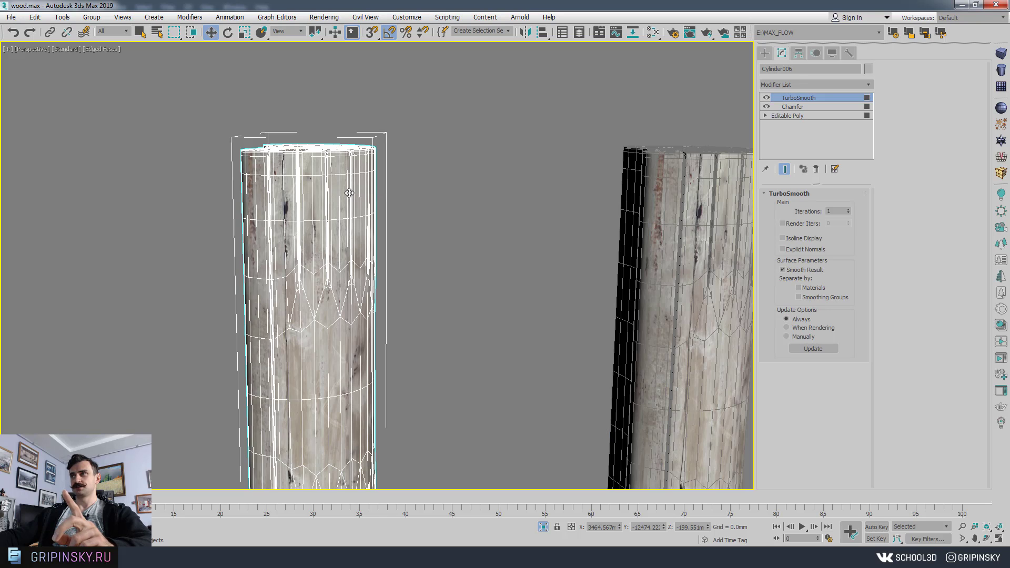
middle_drag(584, 263, 362, 231)
click(357, 167)
Bring up the Freeform modeling tools and activate the Relax/Soften paint-deform brush on the copied log
middle_drag(457, 194, 537, 233)
scroll(537, 233, up, 3)
scroll(478, 156, up, 3)
scroll(518, 281, down, 4)
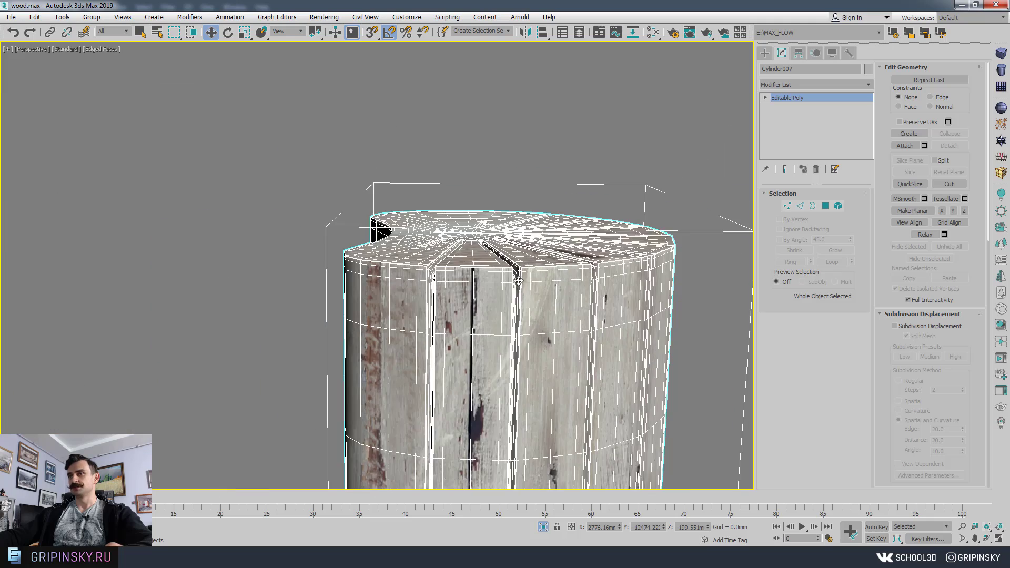
alt+middle_drag(535, 297, 508, 279)
alt+middle_drag(484, 233, 507, 86)
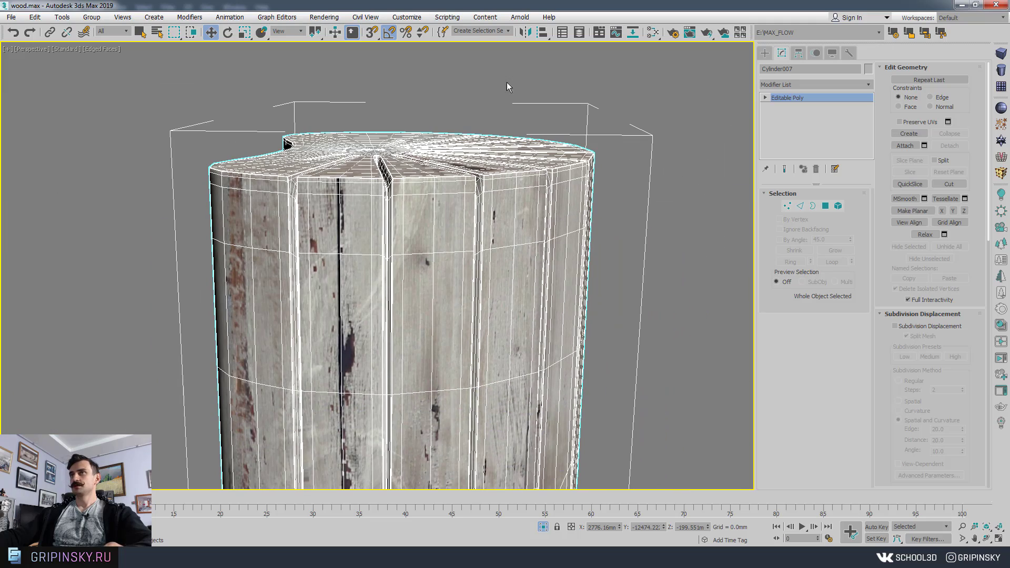
middle_drag(636, 162, 617, 113)
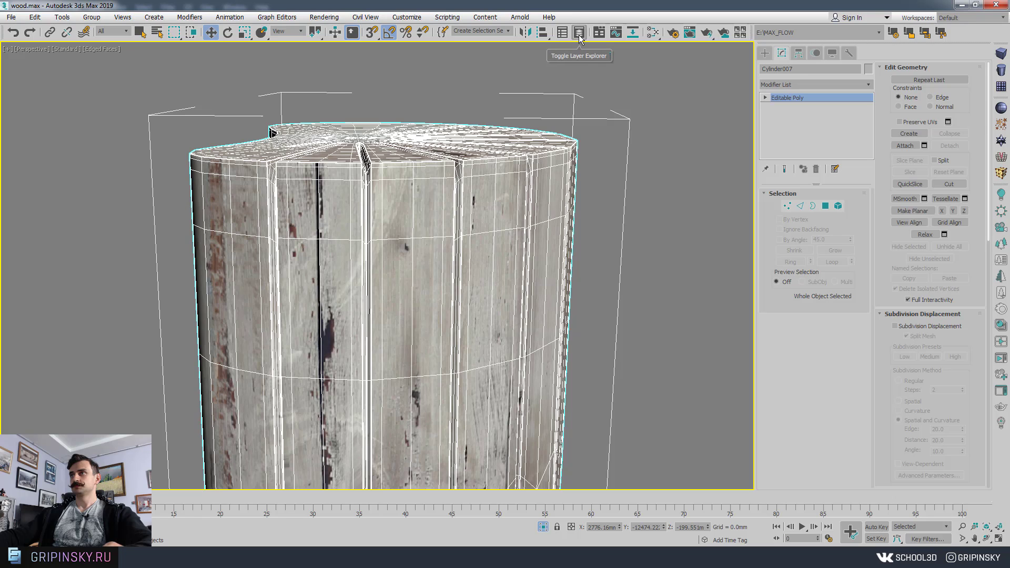
click(599, 33)
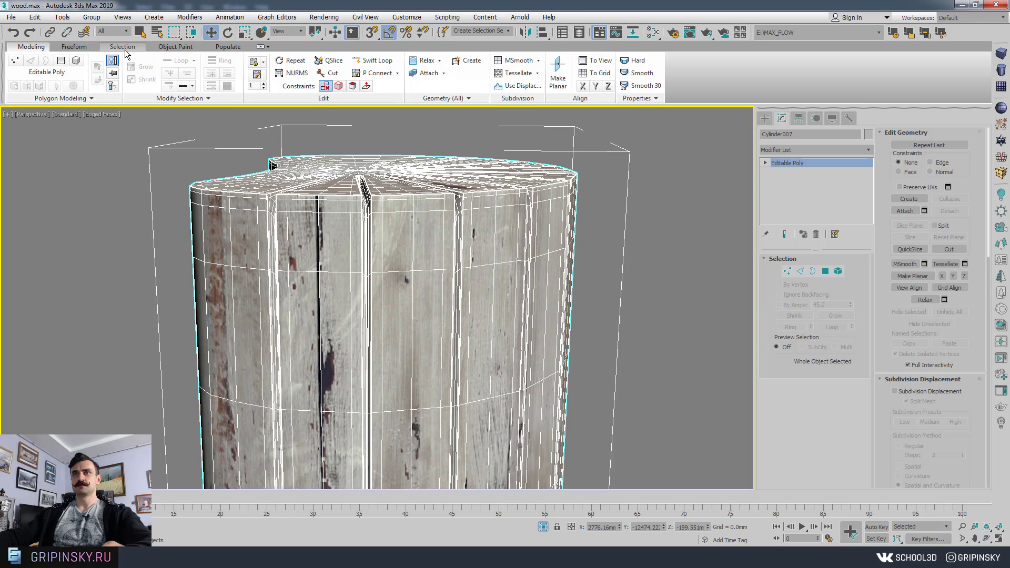
scroll(126, 52, down, 3)
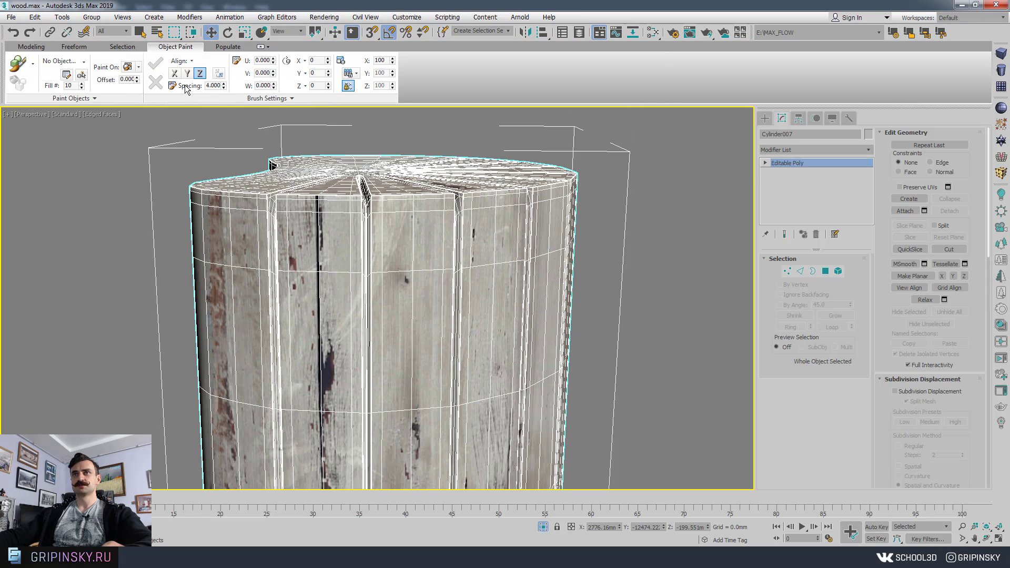
click(85, 49)
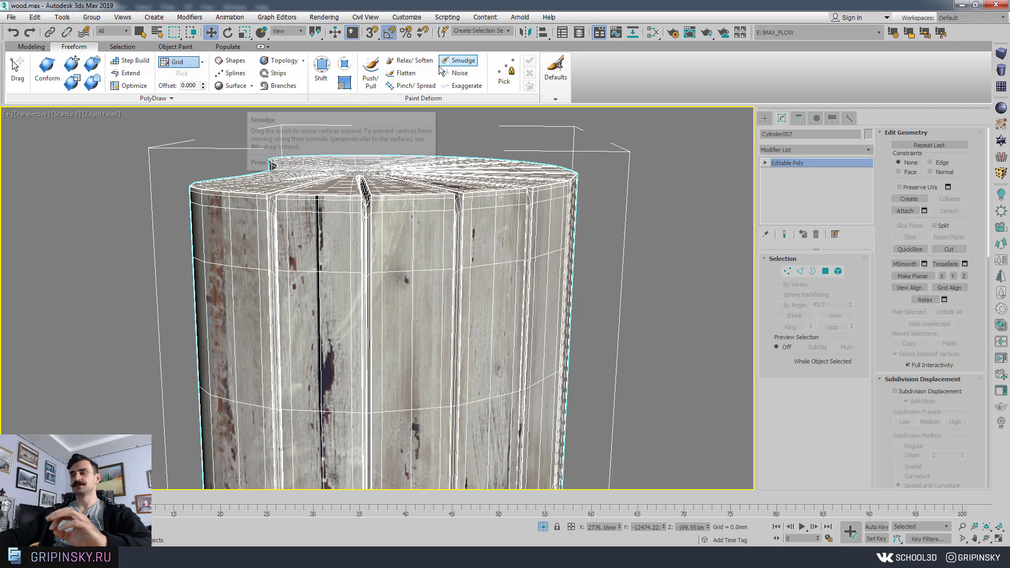
middle_drag(475, 213, 459, 228)
click(415, 61)
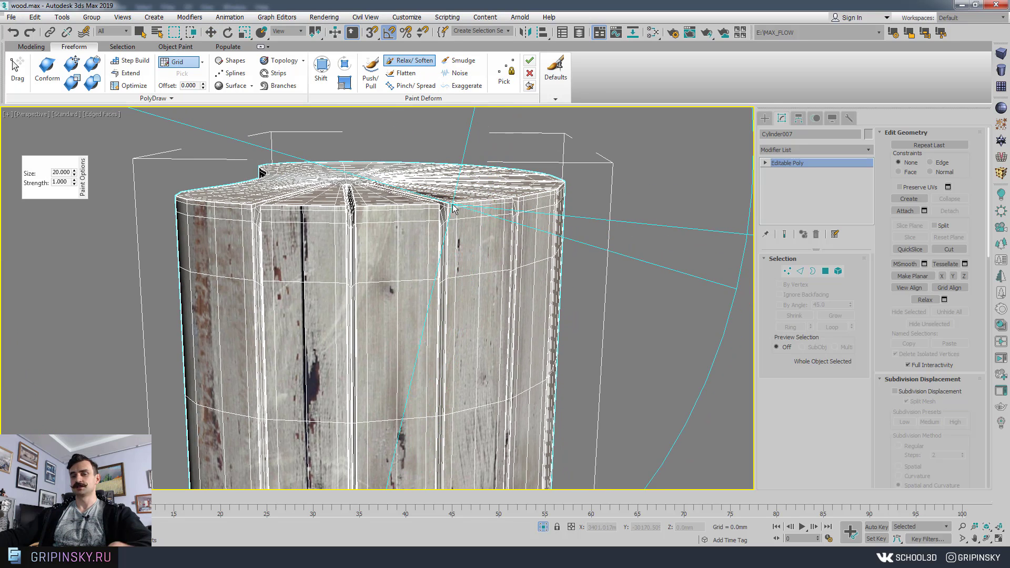
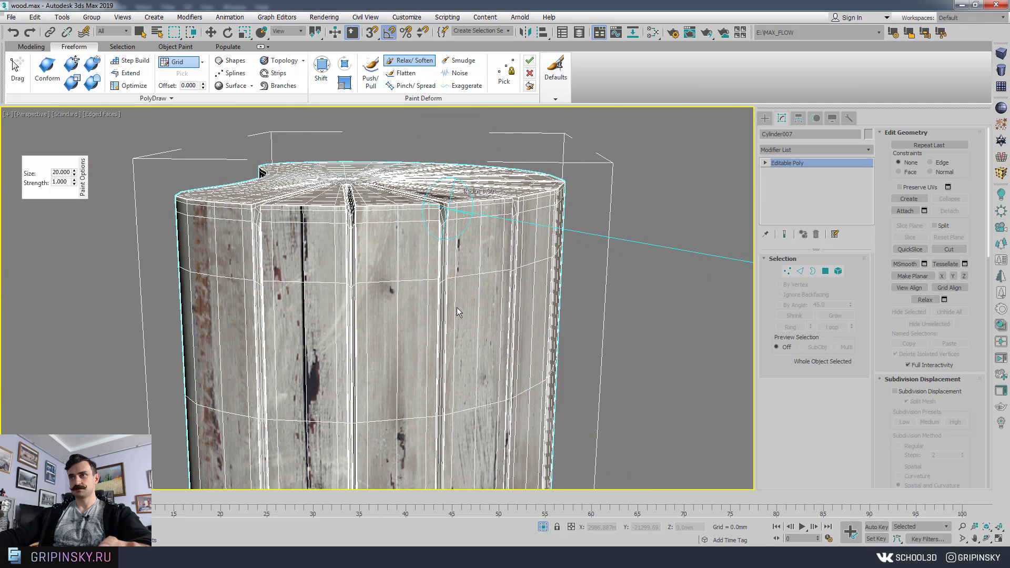
Set the brush size to 1.2 and strength to 0.053, relax a crack at the log's top rim, and hide the edged faces
ctrl+shift+drag(457, 308, 457, 308)
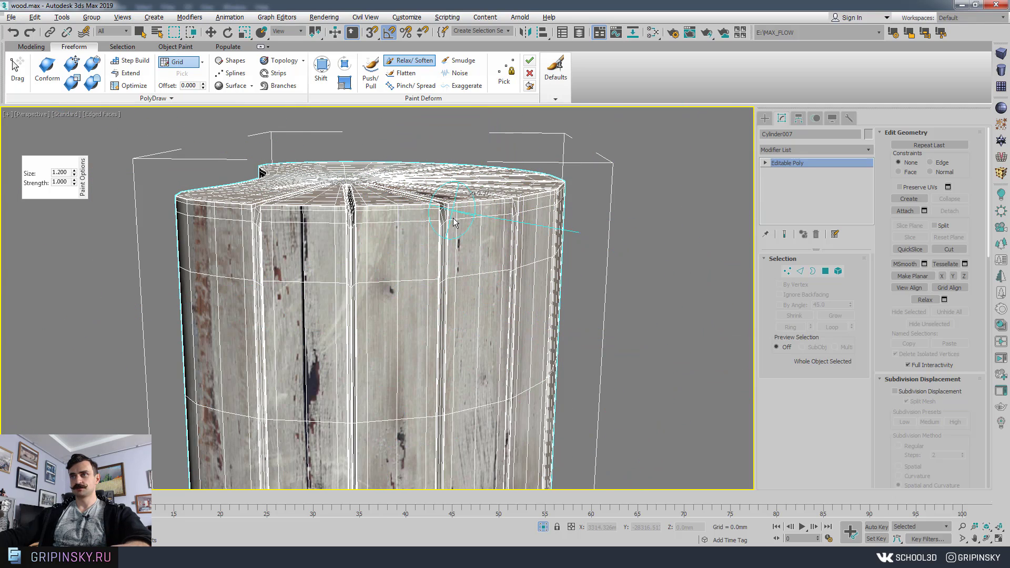
mouse_move(445, 208)
mouse_down()
mouse_move(450, 201)
mouse_move(446, 217)
mouse_up()
middle_drag(463, 228, 453, 286)
key(F4)
scroll(442, 235, up, 3)
scroll(445, 242, down, 3)
scroll(452, 286, up, 3)
scroll(451, 362, down, 3)
middle_drag(451, 363, 443, 292)
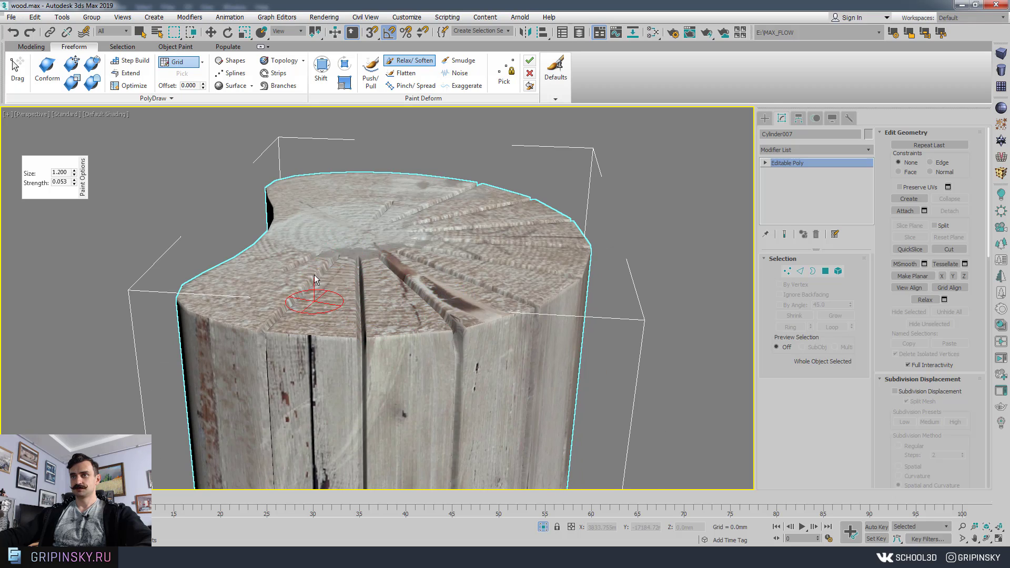
Soften the remaining crack edges along the top rim of the copied log with brush strokes
drag(310, 326, 271, 330)
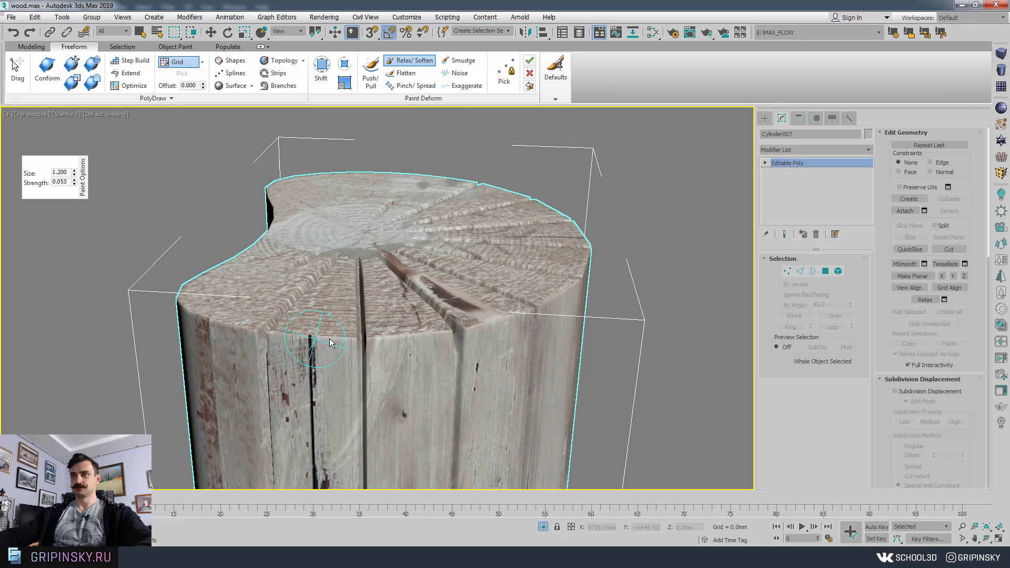
drag(366, 347, 450, 342)
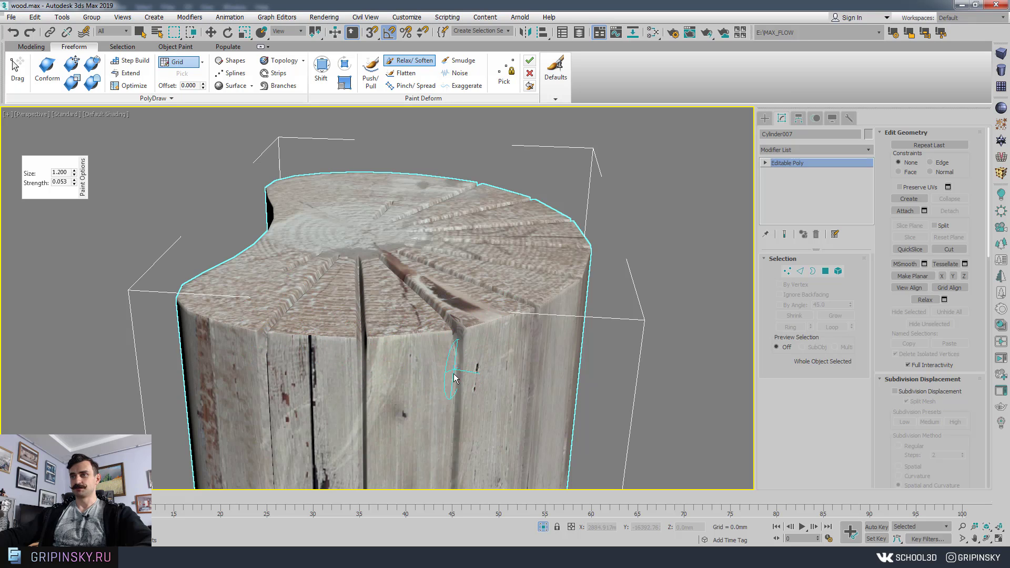
middle_drag(478, 306, 372, 276)
mouse_move(408, 288)
mouse_down()
mouse_move(449, 266)
mouse_move(441, 269)
mouse_up()
Enlarge the brush to 3.7 with strength 0.316 and relax the inner crack ends on the log's end face
scroll(438, 268, down, 4)
scroll(421, 290, up, 5)
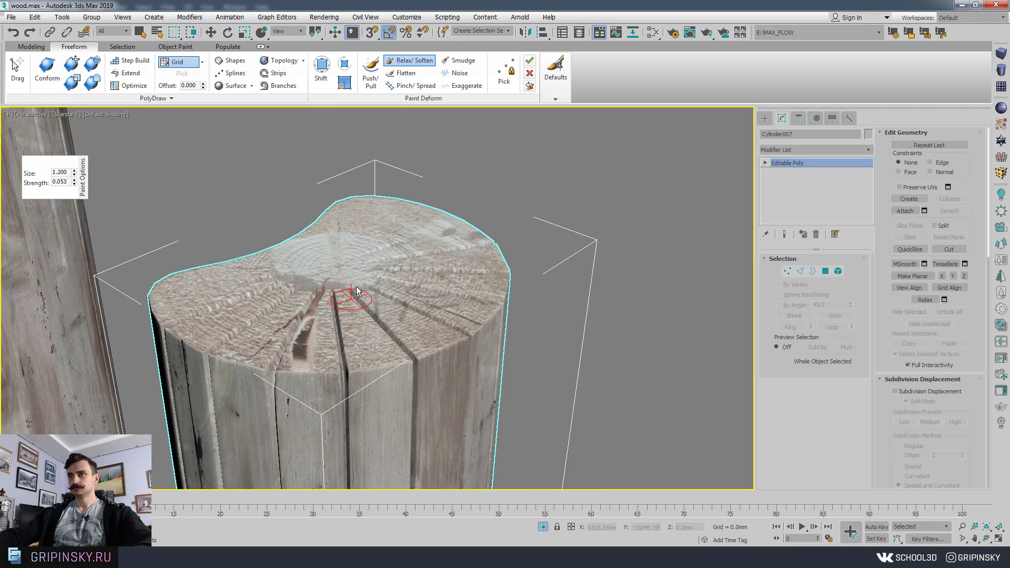
drag(359, 307, 363, 305)
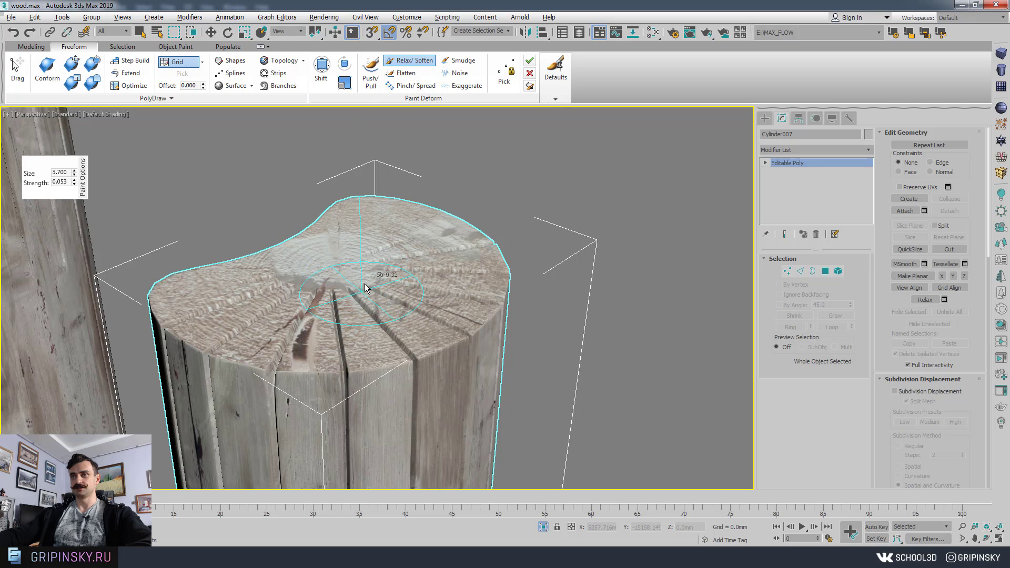
mouse_move(366, 288)
mouse_down()
mouse_move(339, 253)
mouse_move(388, 252)
mouse_up()
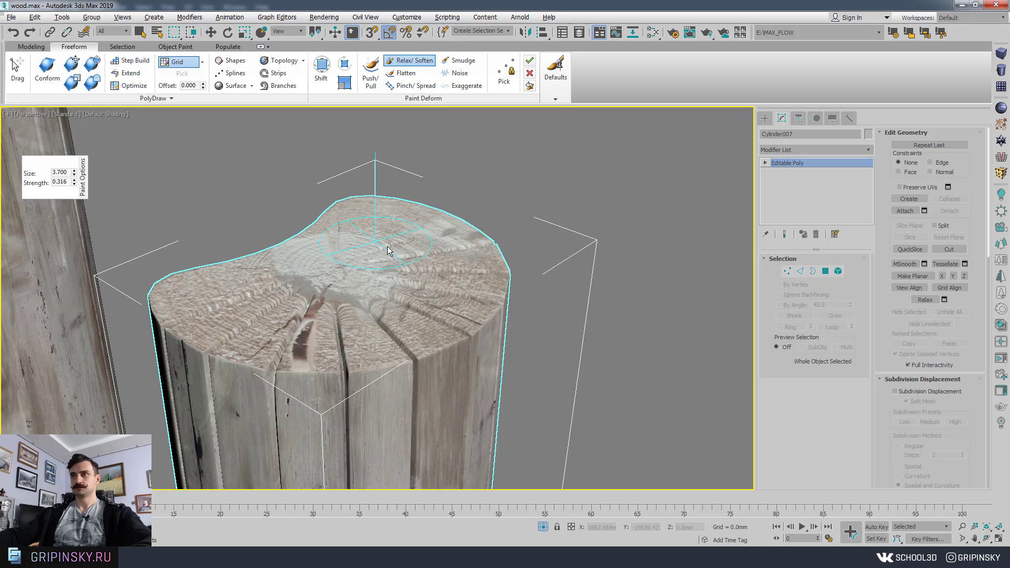
Switch the viewport to Clay shading and examine the cracks along both logs
click(109, 115)
click(131, 178)
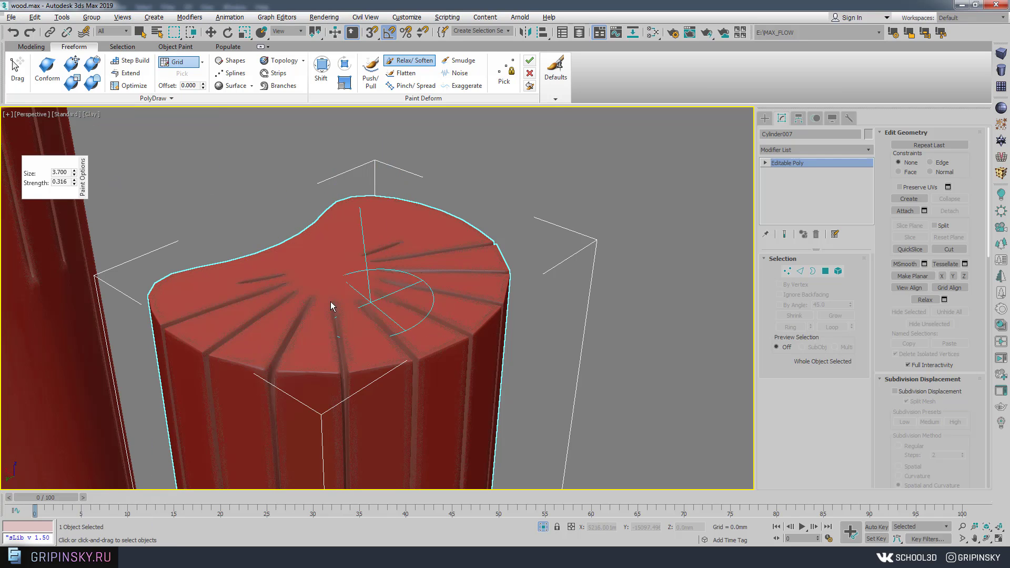
alt+middle_drag(368, 245, 395, 280)
scroll(289, 306, down, 8)
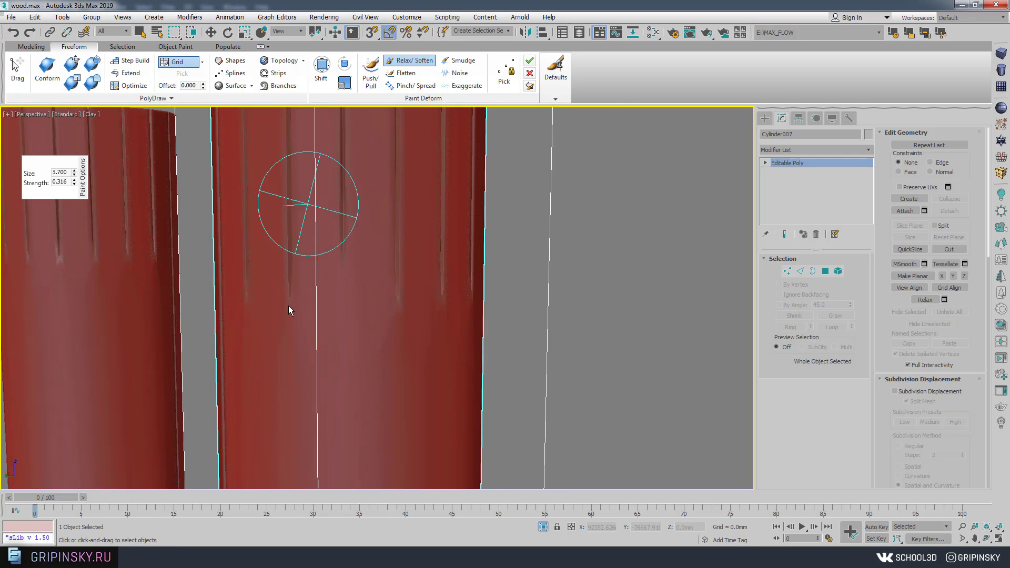
scroll(348, 316, up, 5)
scroll(474, 266, down, 5)
mouse_move(469, 274)
alt+middle_down()
mouse_move(365, 384)
mouse_move(393, 248)
alt+middle_up()
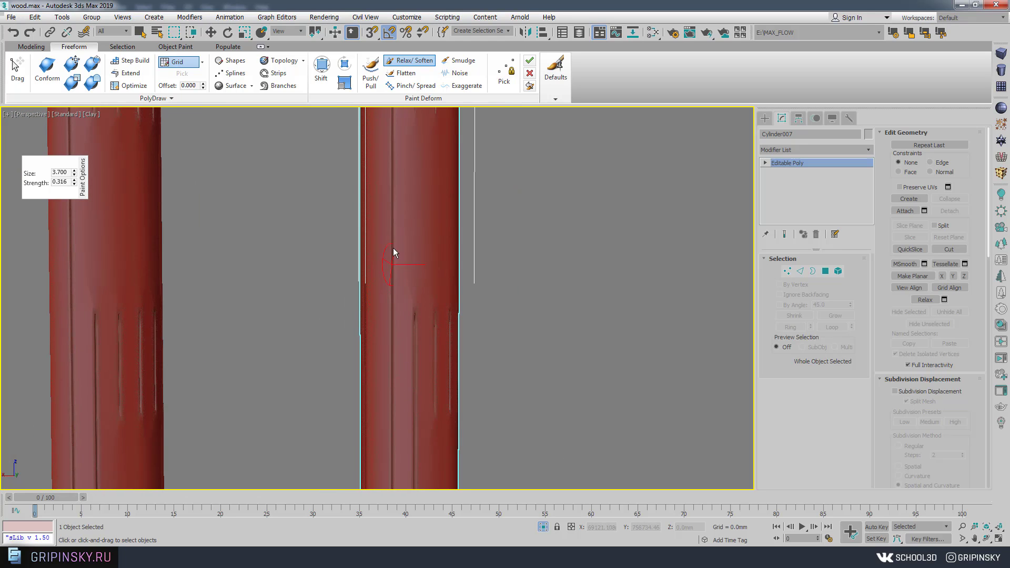
Relax the long side crack and the base of the protruding knot on the copied log with brush strokes
drag(393, 248, 378, 312)
middle_drag(421, 392, 413, 137)
scroll(413, 200, up, 5)
middle_drag(413, 210, 405, 298)
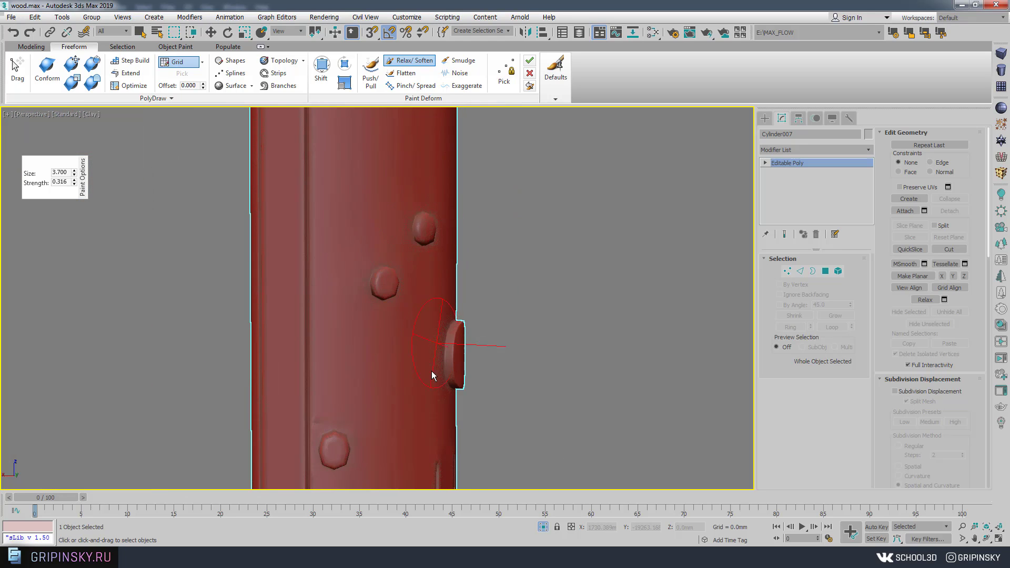
alt+middle_drag(431, 372, 329, 308)
drag(452, 337, 451, 353)
mouse_move(425, 402)
middle_down()
mouse_move(424, 300)
mouse_move(463, 376)
mouse_move(529, 210)
middle_up()
scroll(422, 300, down, 5)
scroll(463, 376, up, 5)
Soften the crack edges around the bottom rim of the copied log with the Relax/Soften brush
mouse_move(524, 281)
mouse_down()
mouse_move(519, 291)
mouse_move(439, 280)
mouse_move(436, 271)
mouse_up()
mouse_move(436, 271)
alt+middle_down()
mouse_move(431, 327)
mouse_move(487, 320)
alt+middle_up()
drag(487, 321, 485, 347)
alt+middle_drag(485, 348, 449, 410)
drag(449, 410, 444, 394)
alt+middle_drag(445, 395, 477, 380)
mouse_move(477, 380)
middle_down()
mouse_move(487, 345)
mouse_move(456, 321)
middle_up()
drag(457, 321, 406, 376)
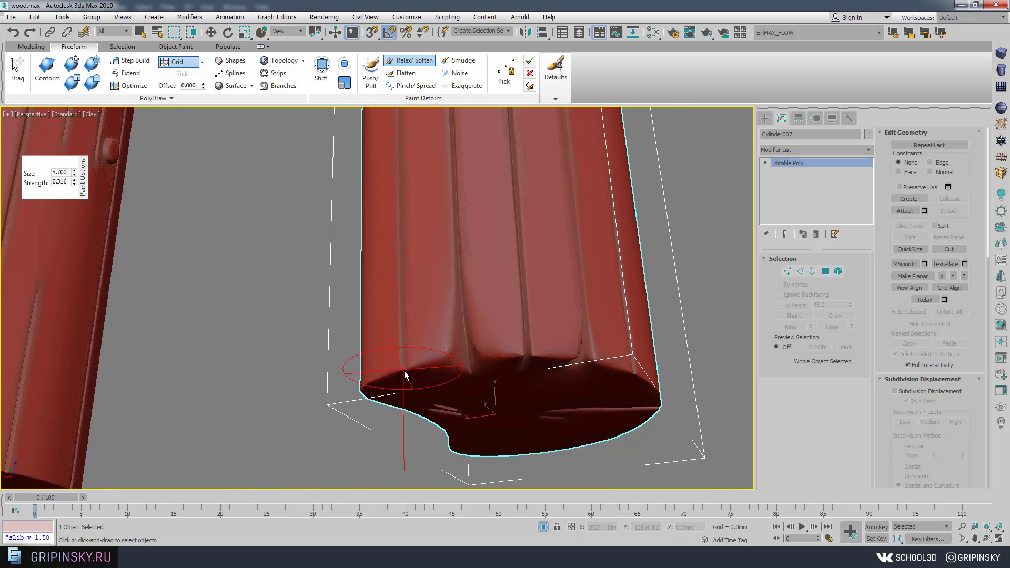
Touch up the copied log's side with Relax/Soften and check its short cracks against the other log
scroll(408, 373, down, 5)
scroll(519, 223, up, 3)
alt+middle_drag(519, 223, 478, 273)
drag(478, 274, 479, 264)
alt+middle_drag(437, 292, 559, 295)
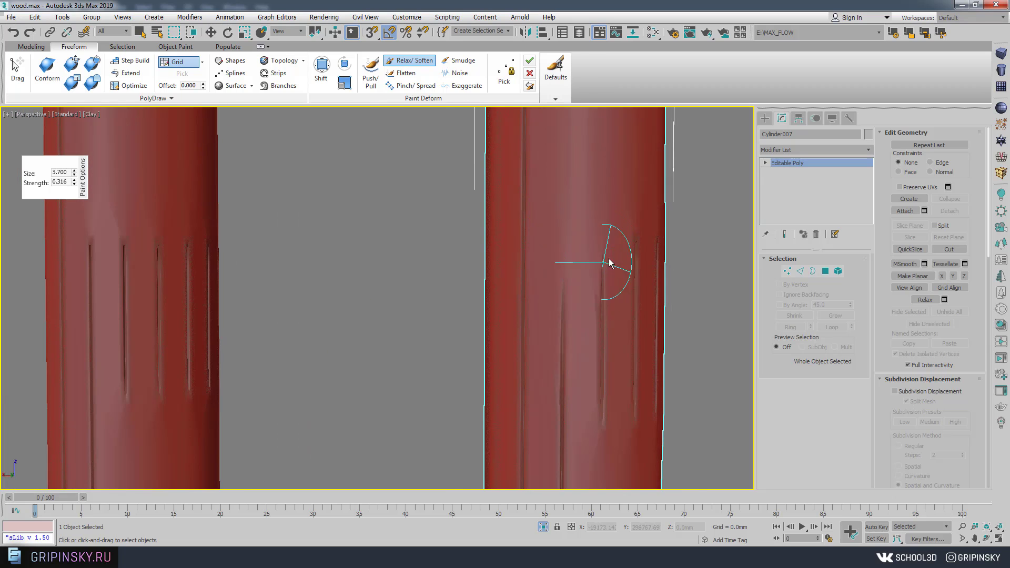
alt+middle_drag(609, 263, 559, 263)
mouse_move(563, 312)
alt+middle_down()
mouse_move(560, 275)
mouse_move(552, 306)
mouse_move(529, 322)
mouse_move(558, 290)
alt+middle_up()
scroll(552, 306, down, 4)
scroll(545, 295, up, 4)
Switch the viewport from Clay back to Default Shading to show the logs with their wood texture
click(91, 114)
click(103, 125)
alt+middle_drag(421, 263, 468, 287)
scroll(474, 274, down, 6)
Clone the relaxed log directly beside itself and shift the copy lengthwise so its lower end extends past the neighbour
key(w)
mouse_move(503, 216)
middle_down()
mouse_move(466, 350)
mouse_move(460, 423)
middle_up()
shift+drag(409, 435, 436, 434)
click(496, 334)
alt+middle_drag(496, 333, 484, 318)
middle_drag(453, 421, 450, 313)
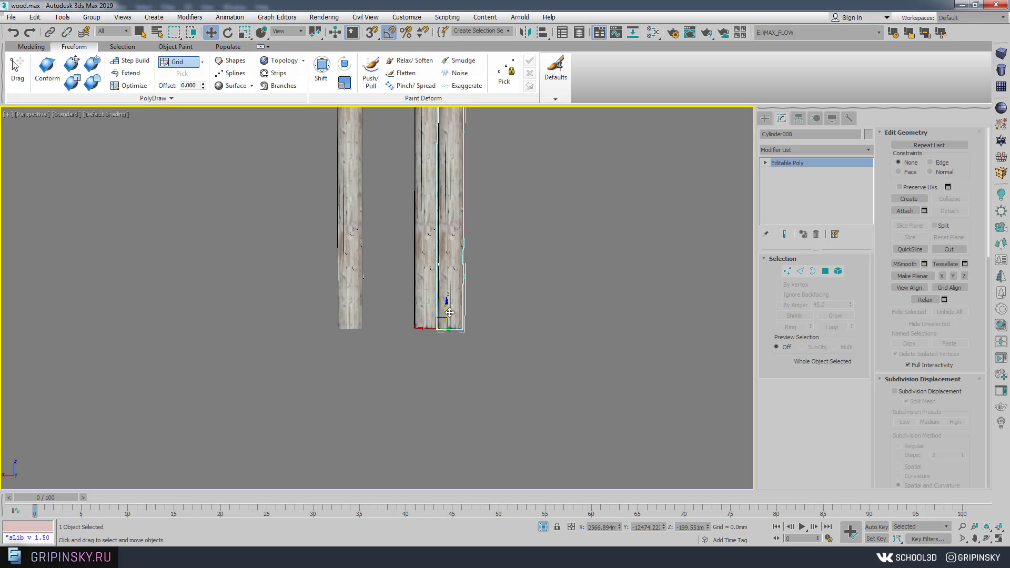
drag(449, 313, 449, 374)
middle_drag(449, 374, 450, 463)
Clone the relaxed log again as the third in the row and raise the copy above its neighbours
click(431, 394)
shift+drag(406, 415, 451, 414)
click(502, 319)
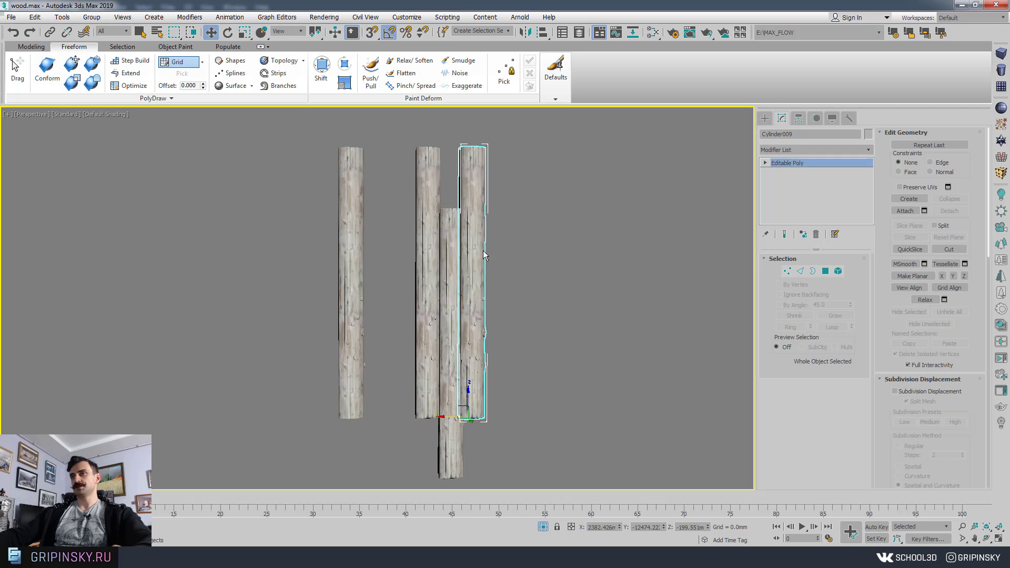
mouse_move(483, 251)
alt+middle_down()
mouse_move(481, 326)
mouse_move(467, 320)
alt+middle_up()
drag(463, 327, 468, 244)
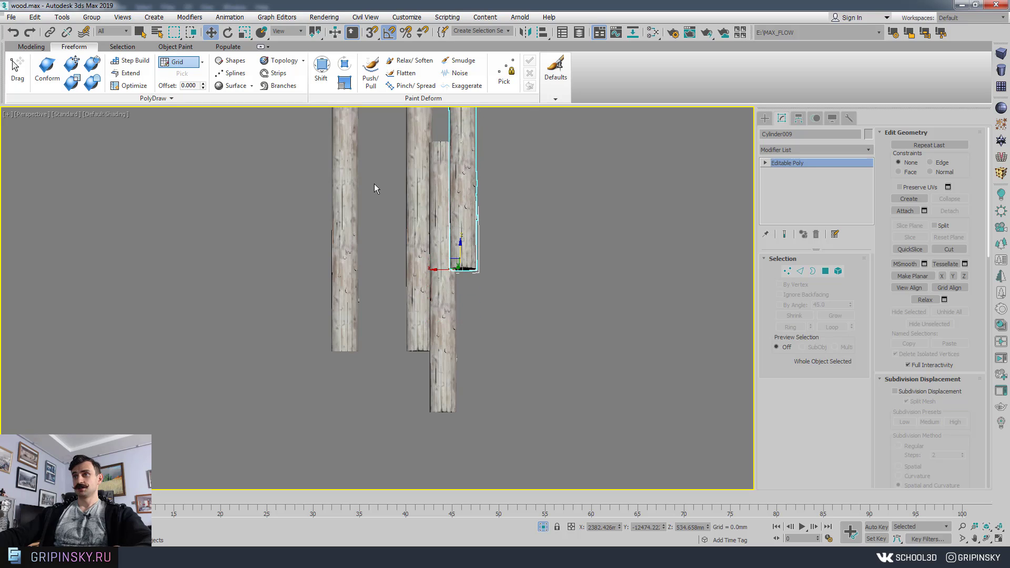
Select the three staggered logs and clone them lengthwise as copies, placed end to end below the originals
drag(375, 185, 502, 280)
middle_drag(490, 265, 495, 262)
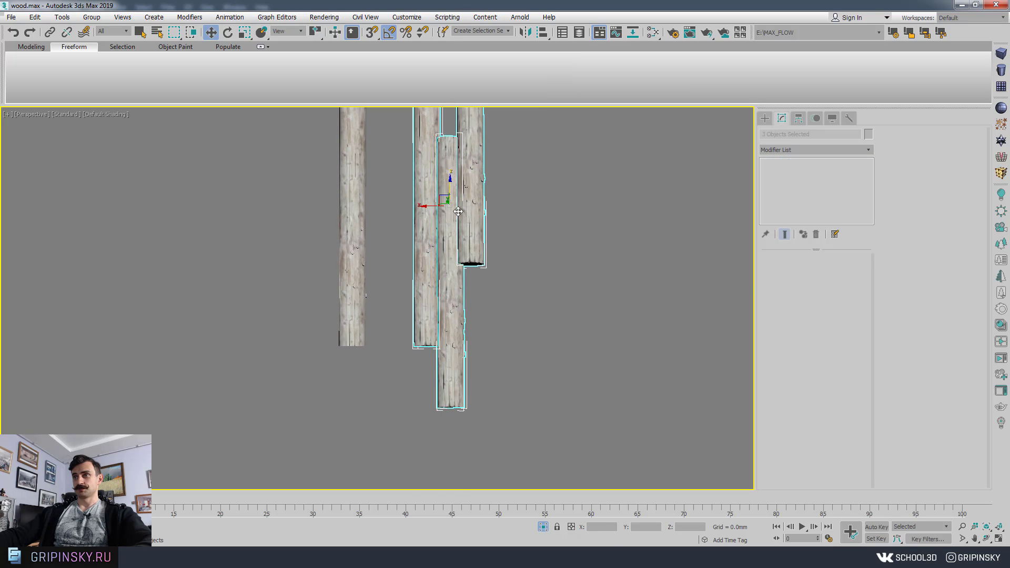
mouse_move(459, 212)
shift+mouse_down()
mouse_move(466, 400)
mouse_move(492, 466)
shift+mouse_up()
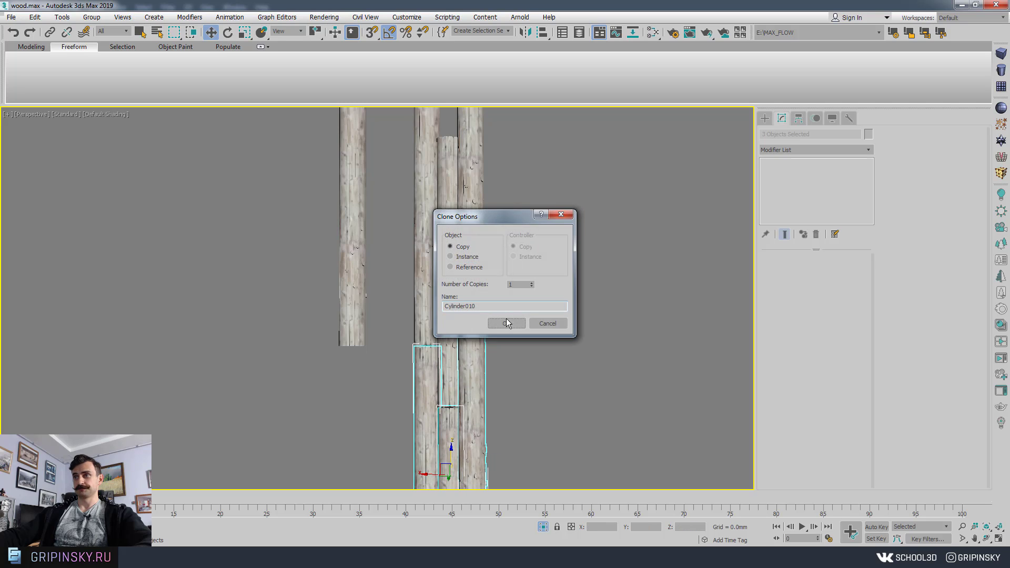
click(506, 321)
Select all six staggered logs and clone them sideways as copies, forming a row of six logs across
drag(544, 388, 543, 387)
middle_drag(461, 372, 421, 307)
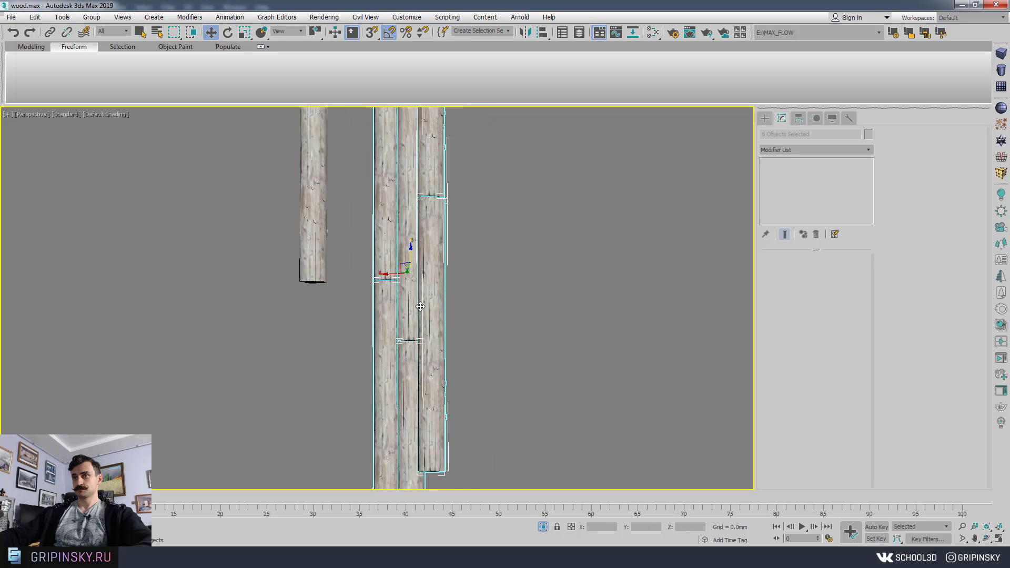
mouse_move(385, 273)
shift+mouse_down()
mouse_move(468, 275)
mouse_move(453, 283)
shift+mouse_up()
click(510, 321)
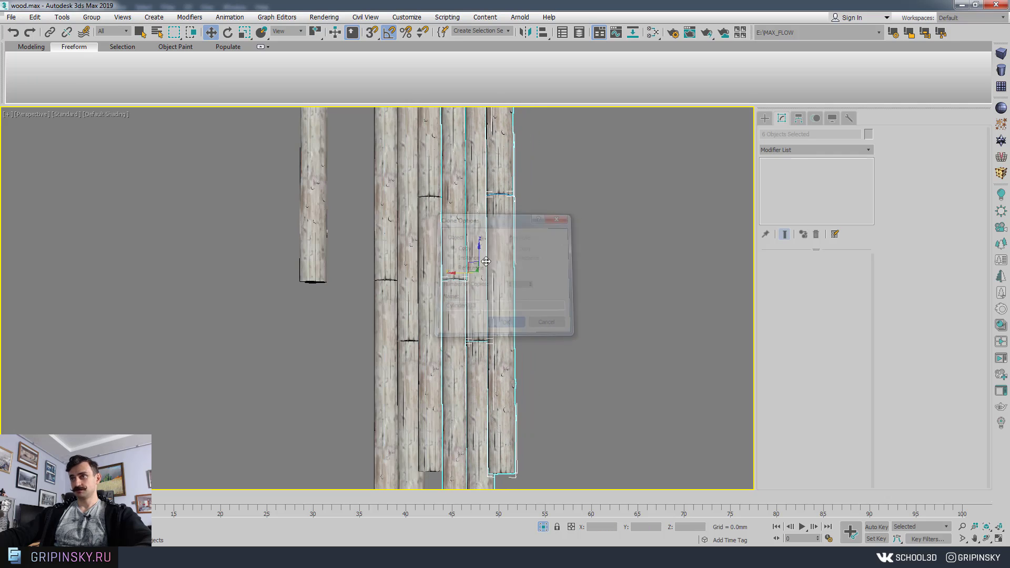
scroll(509, 321, down, 2)
mouse_move(495, 279)
middle_down()
mouse_move(495, 351)
mouse_move(419, 326)
mouse_move(436, 257)
middle_up()
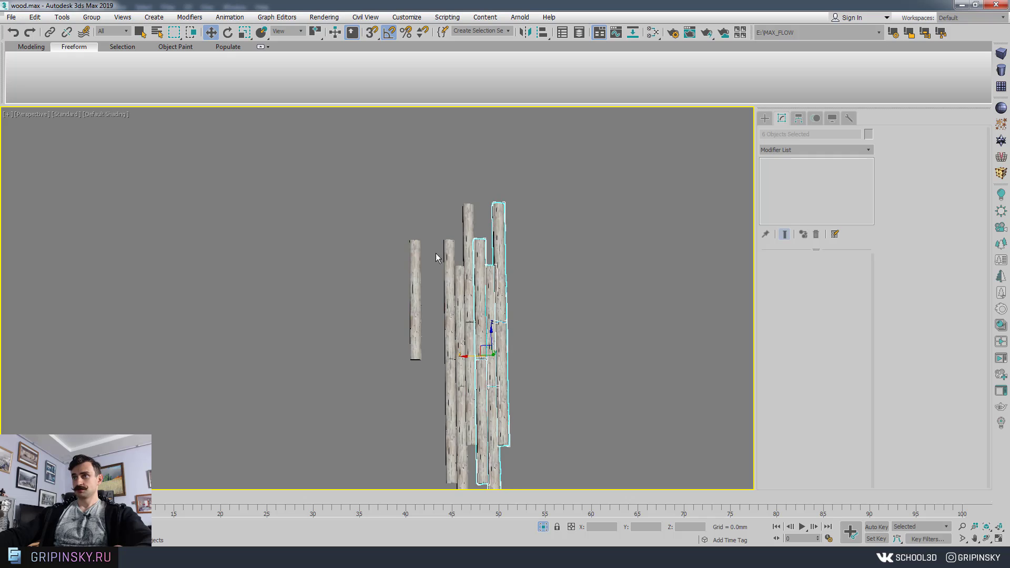
Select the twelve staggered logs and clone the whole group sideways as copies to double the wall's width
drag(546, 427, 547, 427)
mouse_move(546, 428)
alt+middle_down()
mouse_move(519, 383)
mouse_move(416, 384)
mouse_move(532, 409)
mouse_move(473, 320)
alt+middle_up()
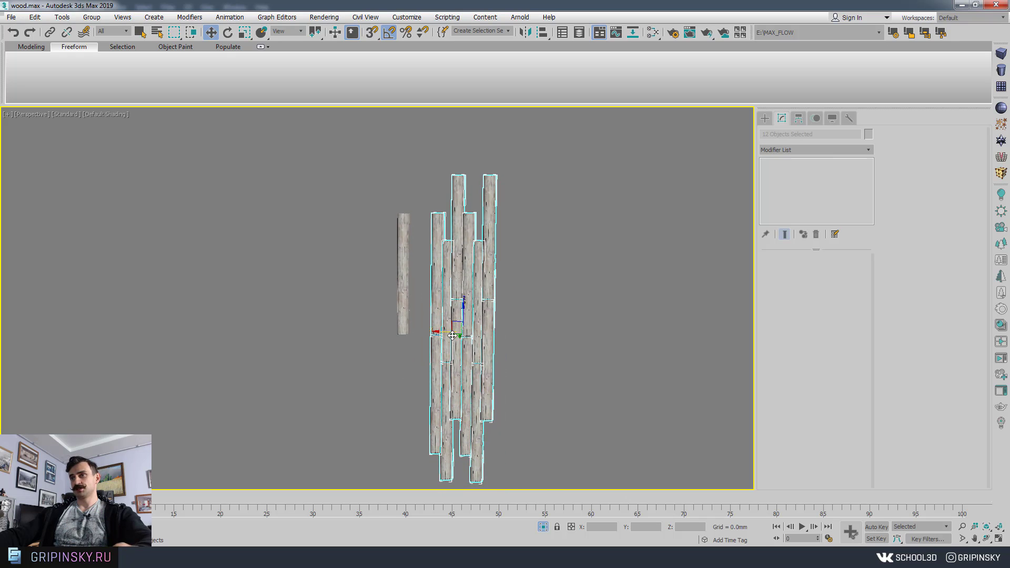
mouse_move(446, 335)
shift+mouse_down()
mouse_move(519, 344)
mouse_move(506, 343)
shift+mouse_up()
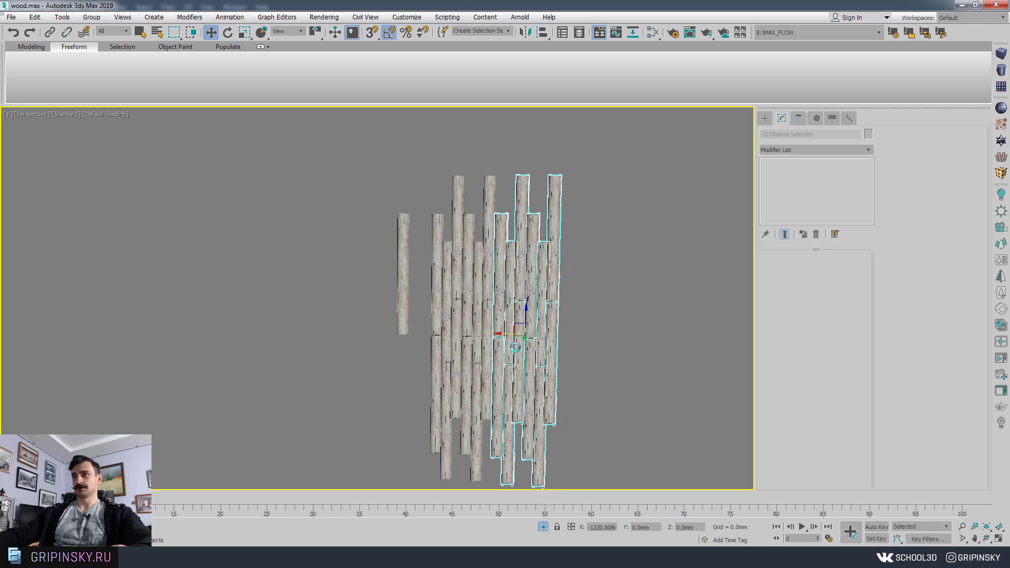
click(506, 323)
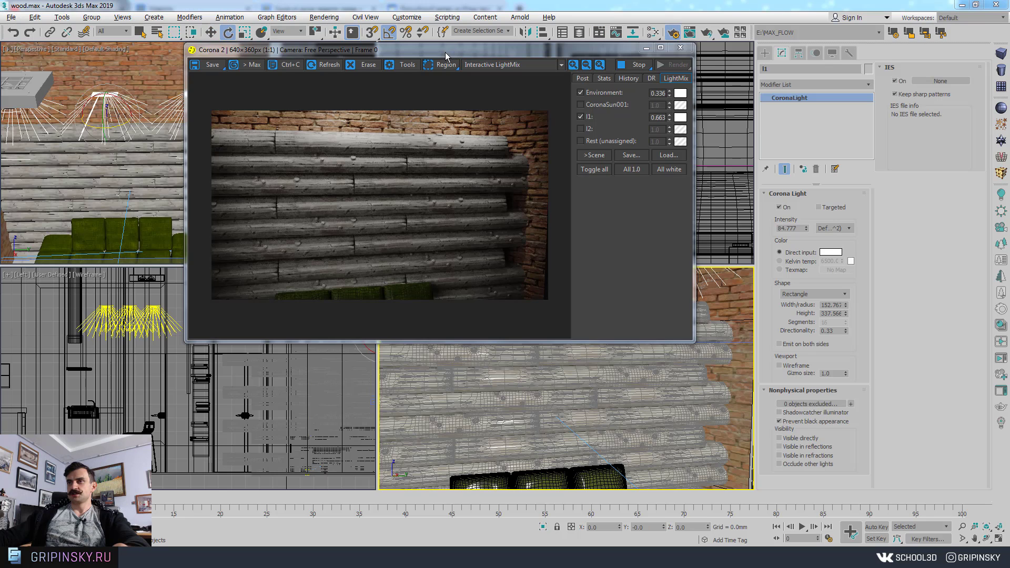
Lower the Environment intensity in the Corona LightMix to 0.30 for the interior scene with the log wall
drag(446, 55, 548, 77)
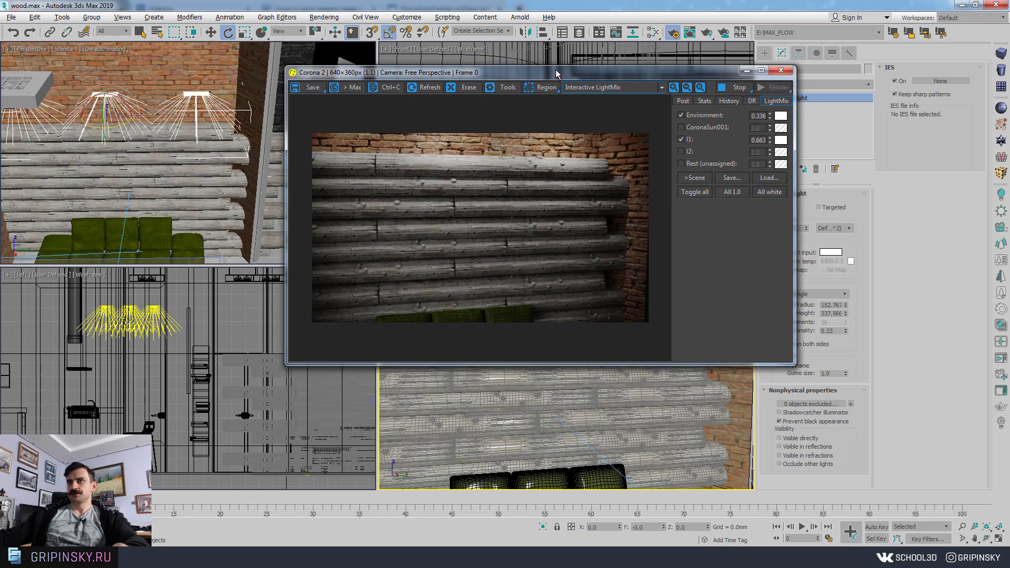
drag(559, 73, 629, 122)
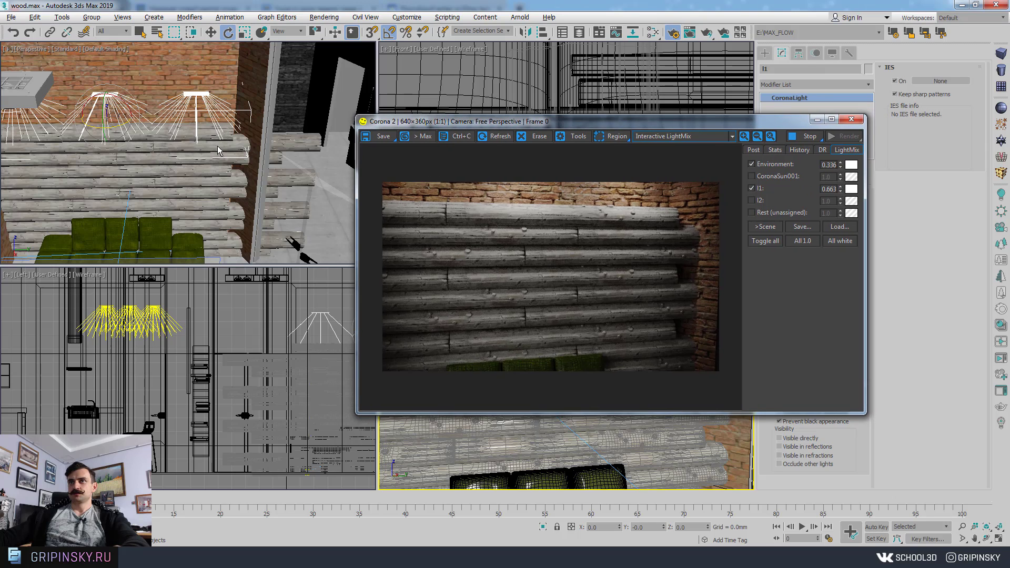
middle_click(191, 161)
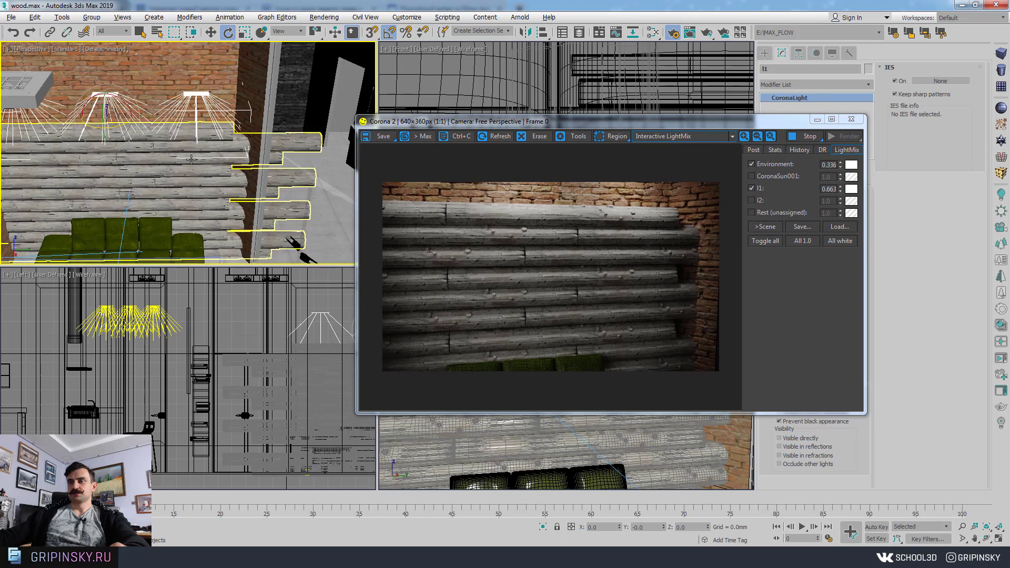
scroll(191, 157, down, 5)
mouse_move(191, 154)
alt+middle_down()
mouse_move(167, 178)
mouse_move(193, 169)
alt+middle_up()
scroll(170, 183, down, 4)
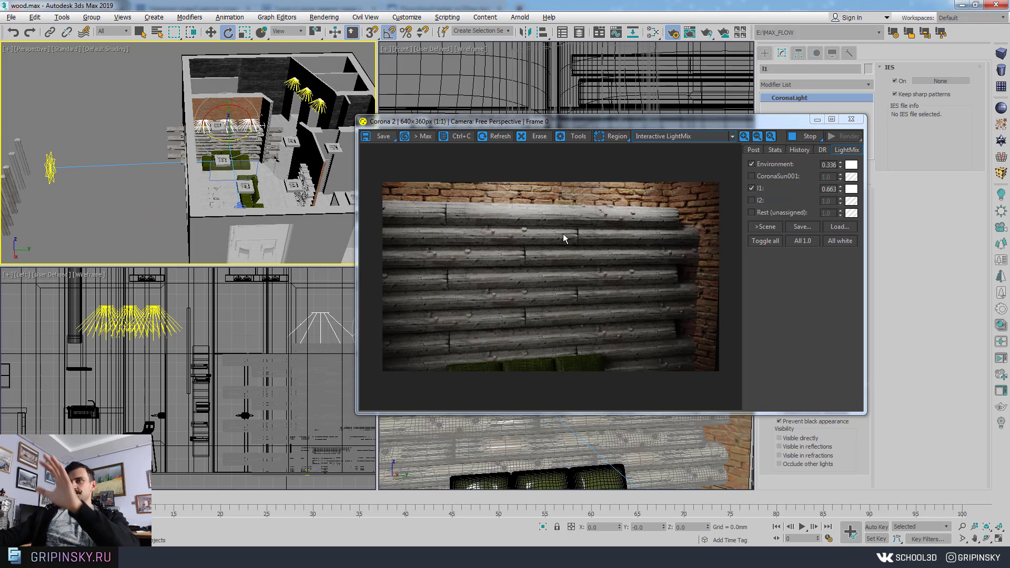
middle_drag(85, 153, 274, 166)
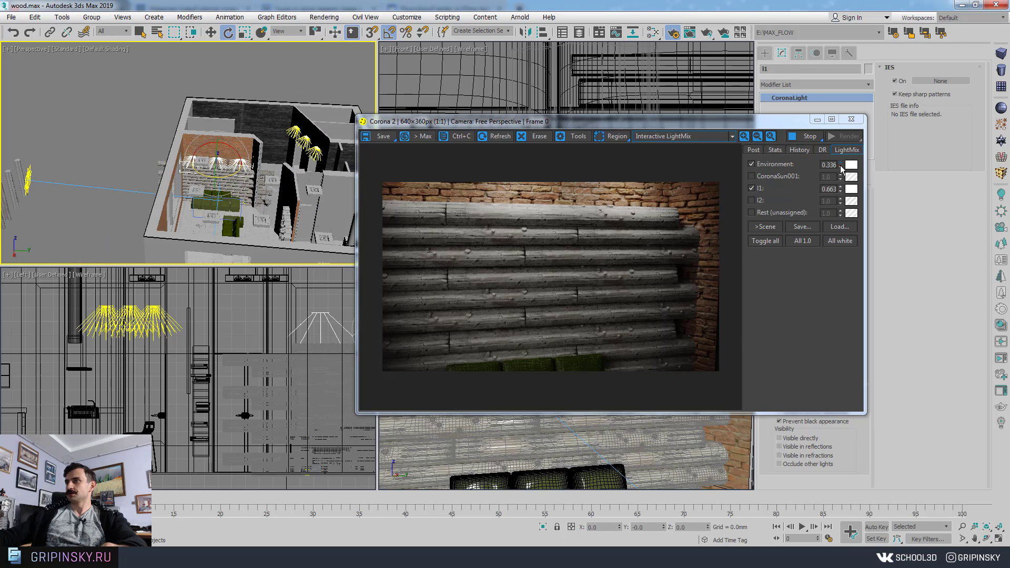
drag(841, 168, 843, 216)
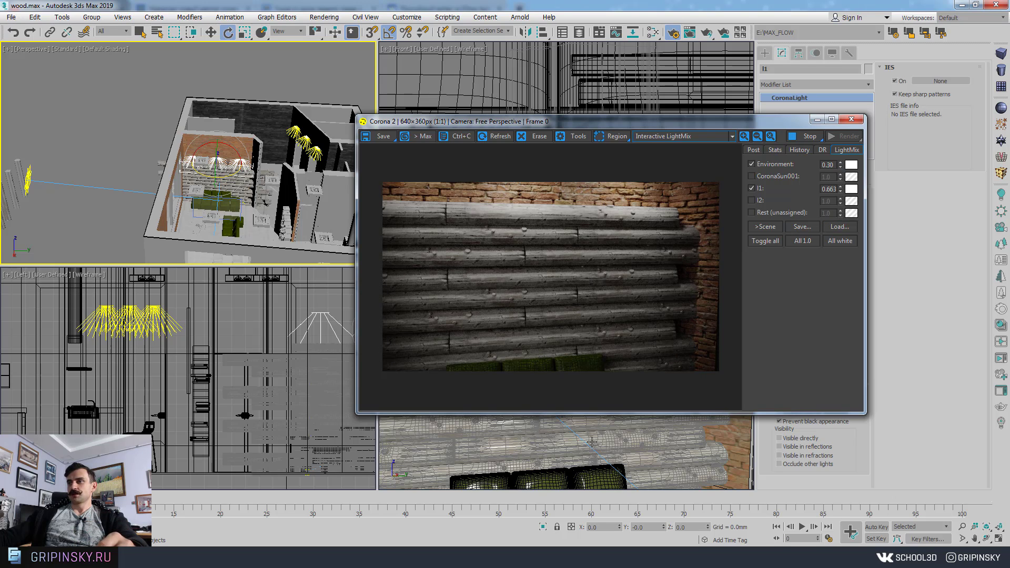
Examine the log wall in the interactive render from close and wider viewpoints
drag(626, 122, 414, 68)
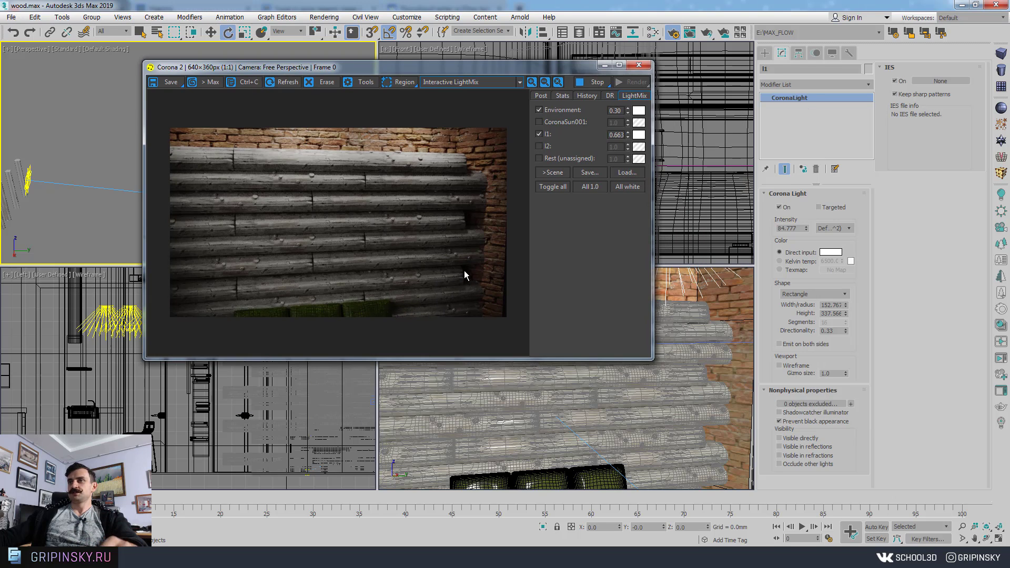
middle_drag(658, 413, 690, 448)
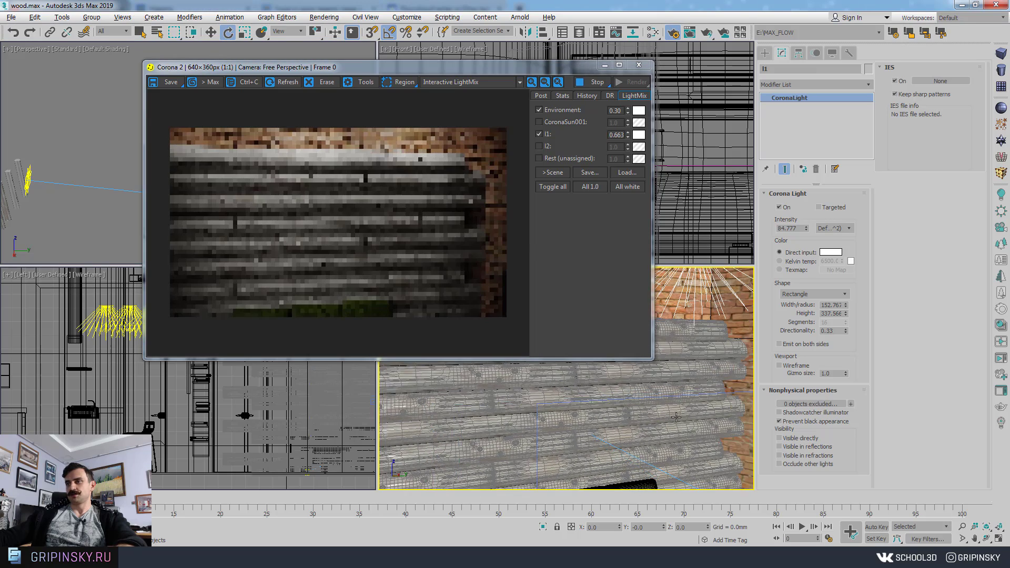
scroll(690, 447, up, 4)
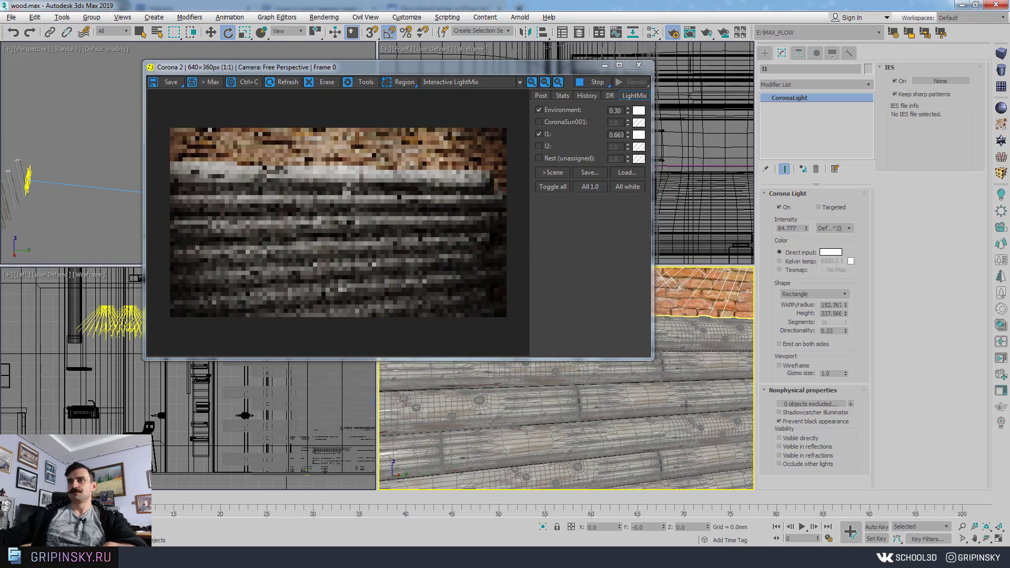
alt+middle_drag(667, 447, 686, 383)
scroll(685, 385, down, 5)
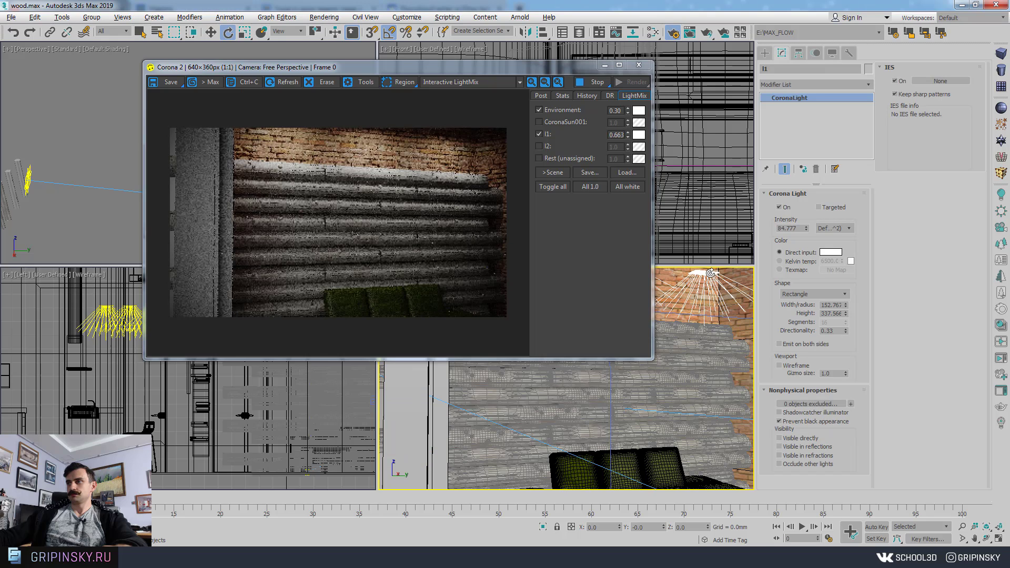
scroll(711, 273, up, 5)
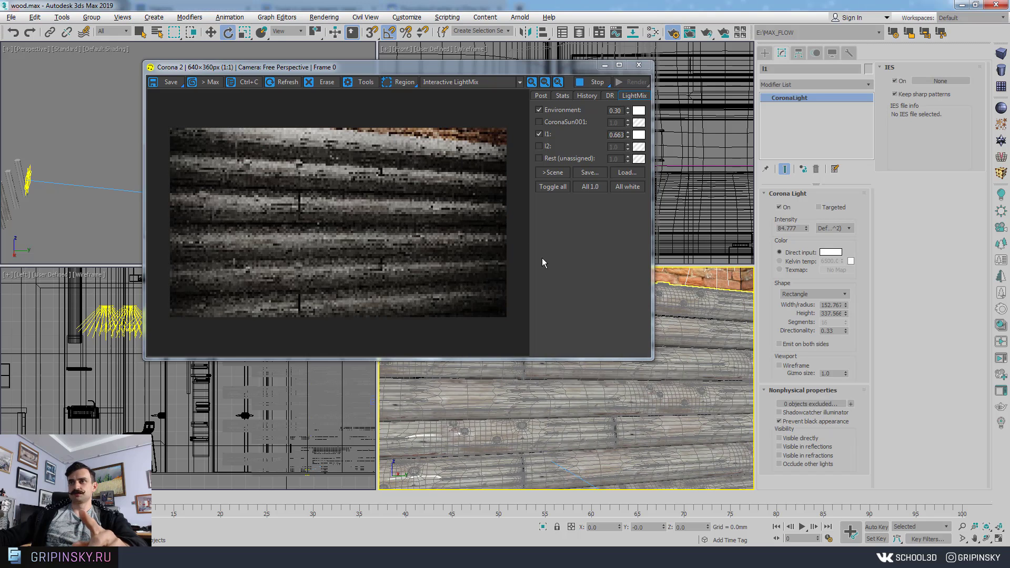
Set the selected Corona light's directionality to 0.48 and close the render window
drag(448, 69, 581, 74)
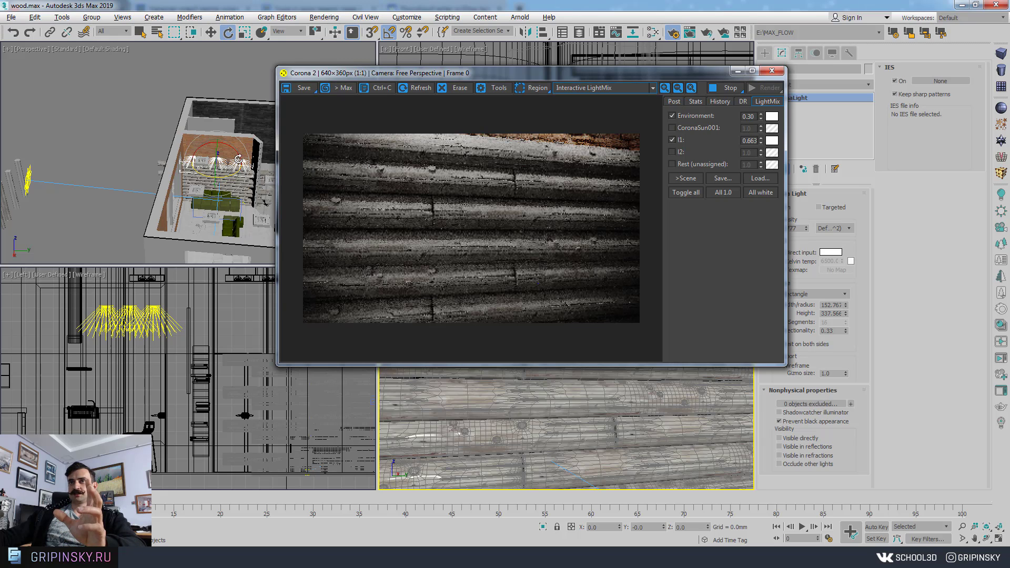
click(238, 160)
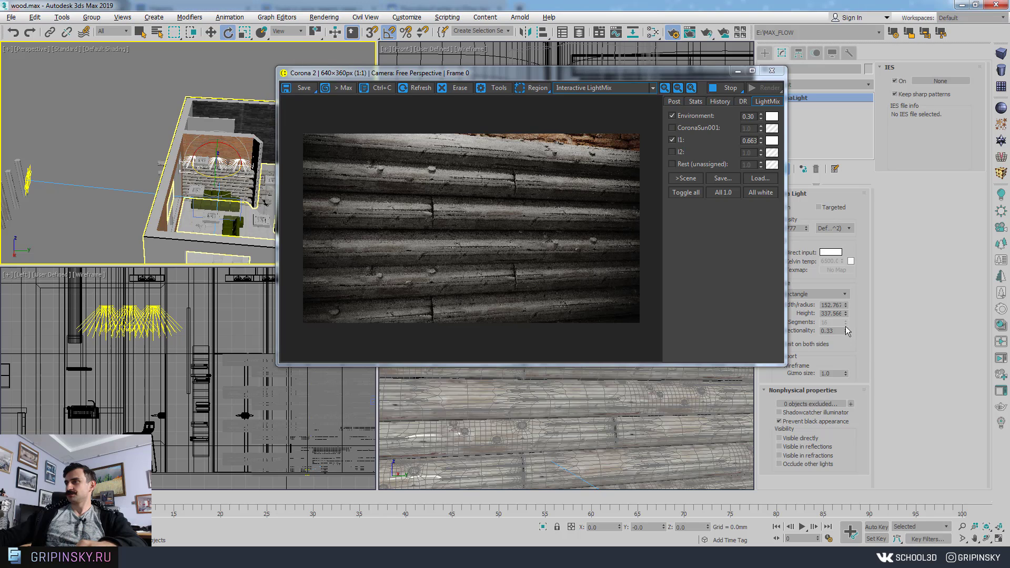
drag(846, 326, 847, 325)
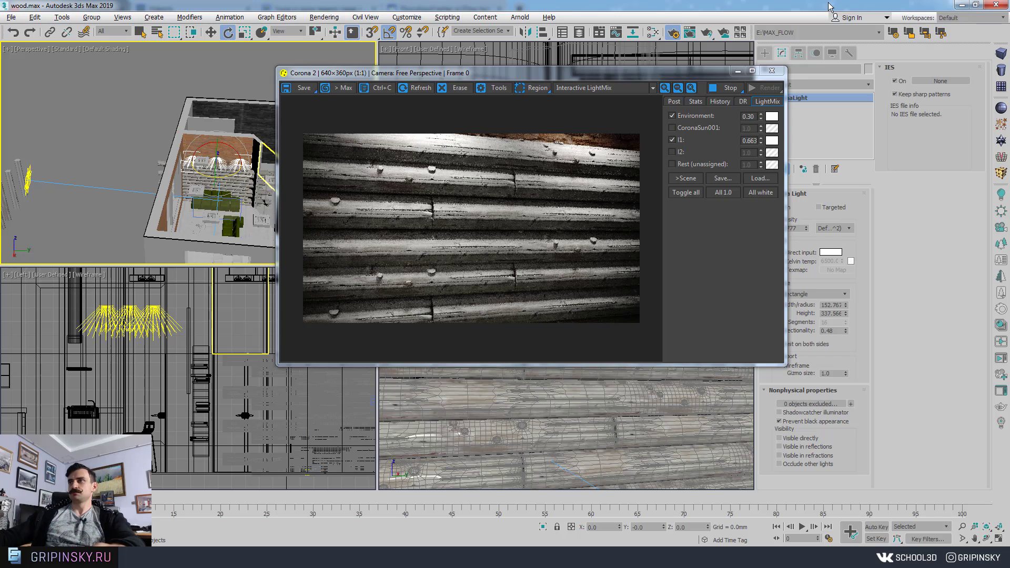
click(774, 74)
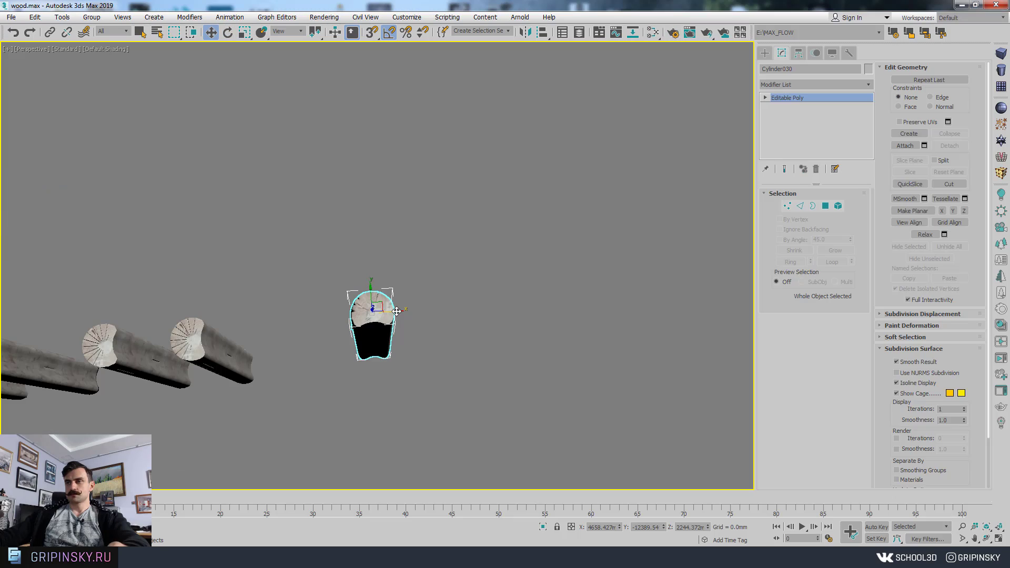
Clone the separate log as a copy placed beside it
shift+drag(386, 348, 440, 347)
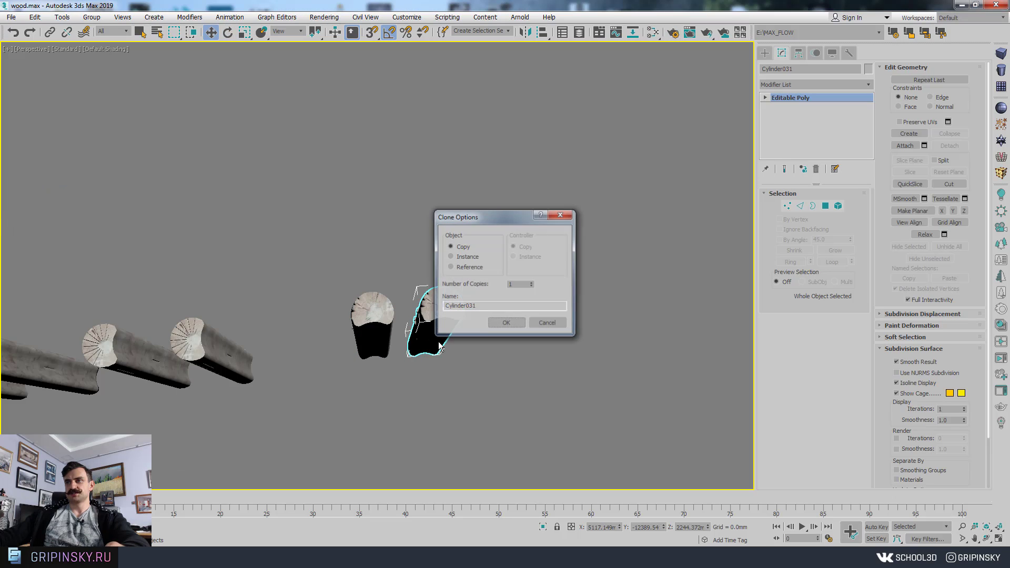
click(506, 322)
mouse_move(516, 314)
alt+middle_down()
mouse_move(485, 235)
mouse_move(412, 252)
mouse_move(504, 300)
alt+middle_up()
scroll(411, 247, up, 5)
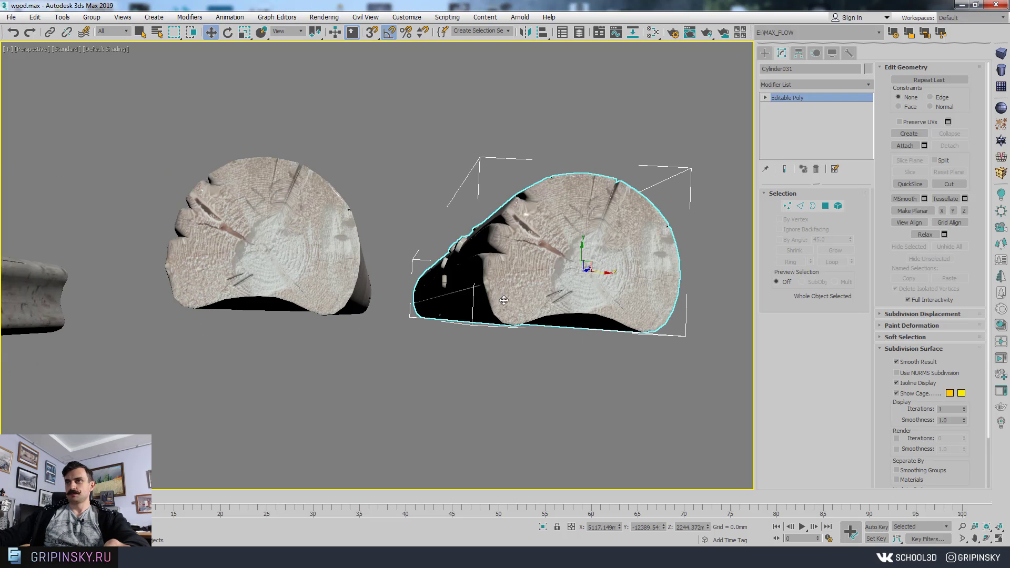
alt+middle_drag(628, 296, 603, 280)
Select the vertices along the concave underside of the copied log in the top view and scale them nearly flat vertically
key(1)
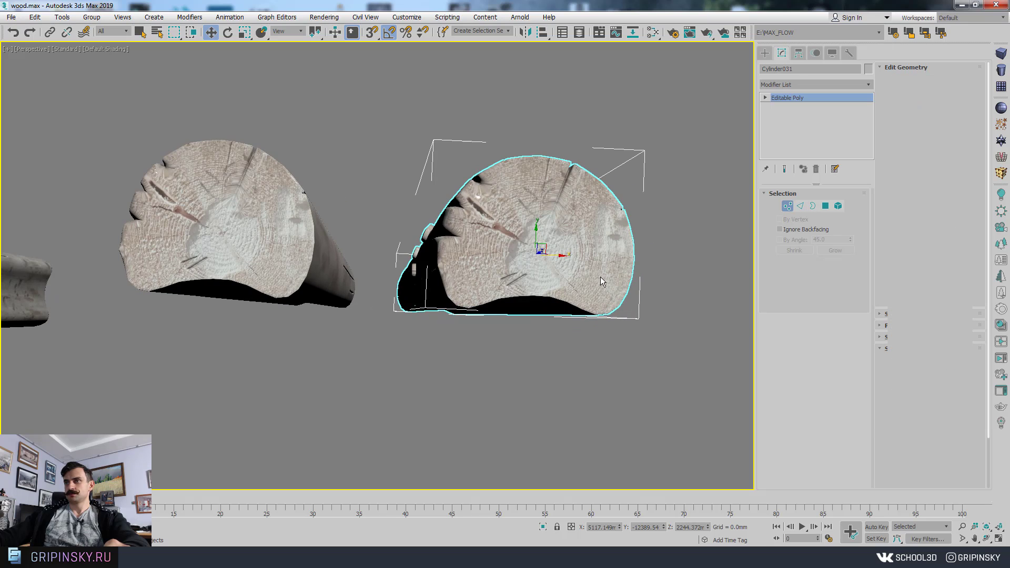
alt+middle_drag(468, 250, 376, 248)
key(alt+w)
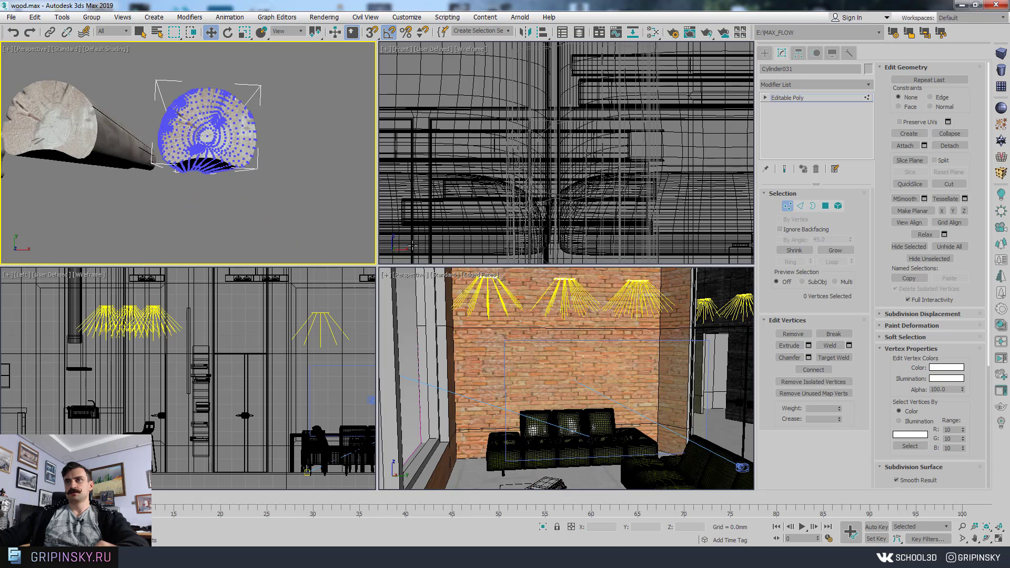
middle_drag(217, 159, 235, 175)
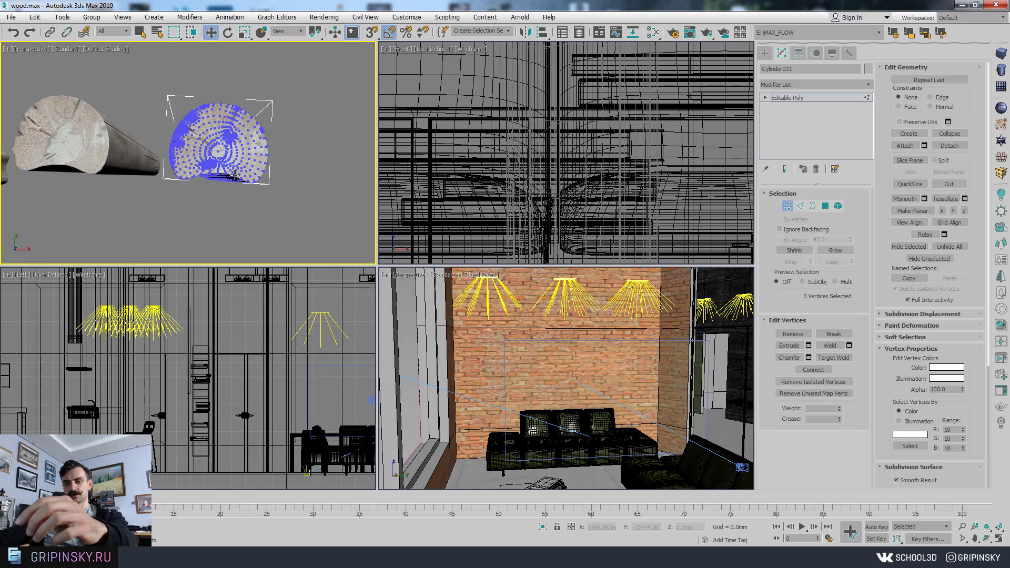
key(t)
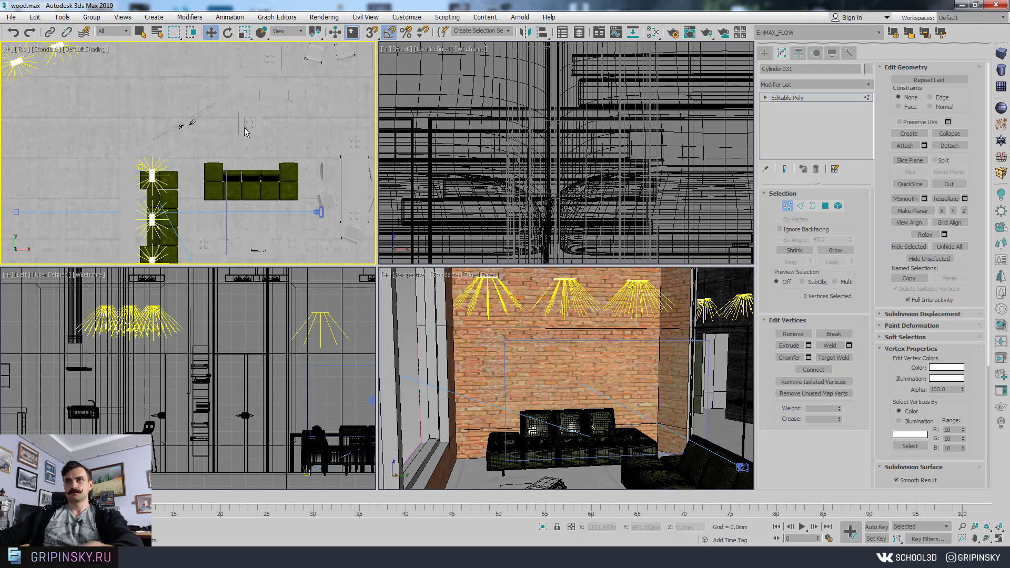
key(z)
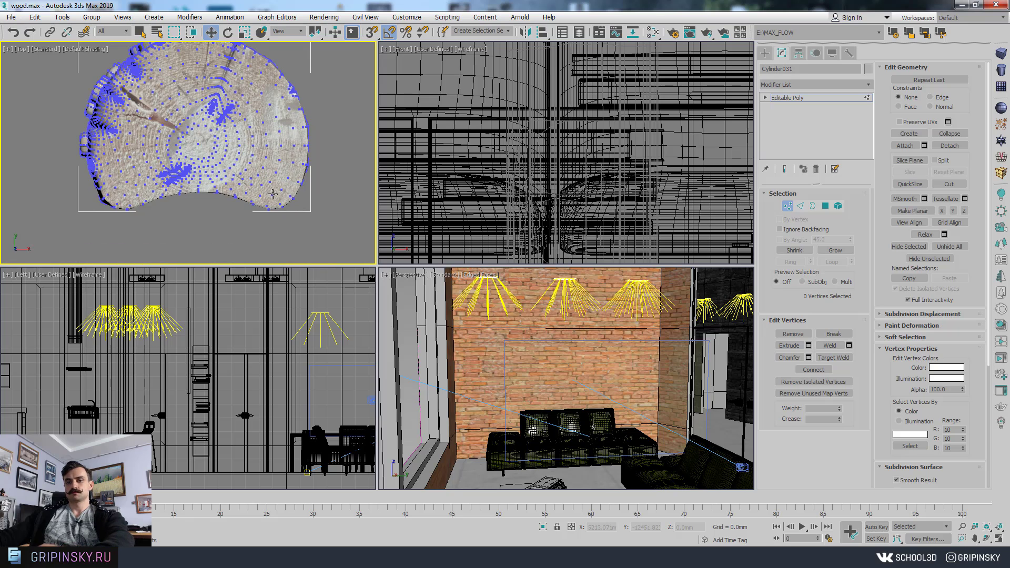
key(F4)
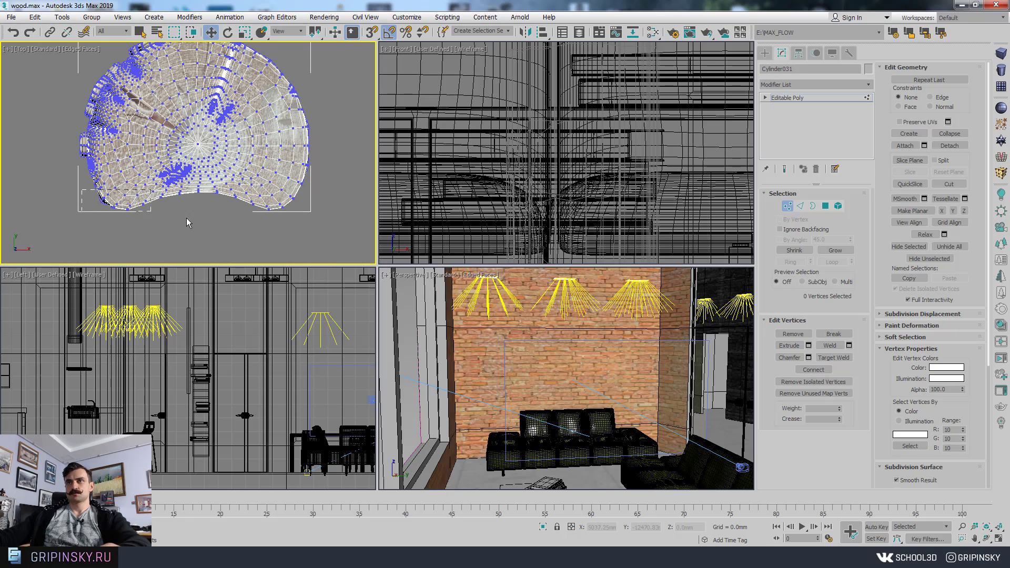
drag(343, 233, 343, 231)
middle_drag(250, 194, 243, 192)
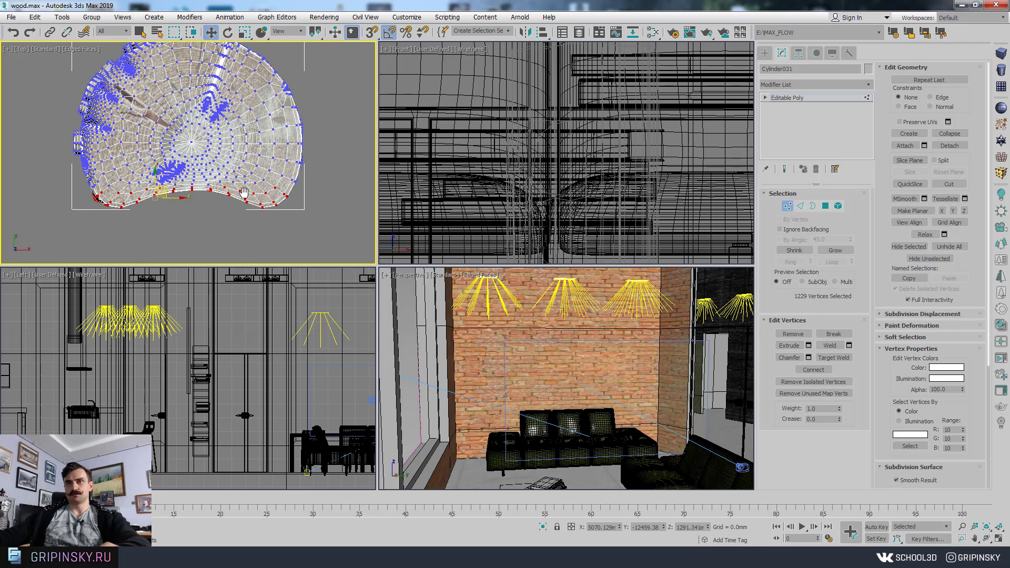
key(r)
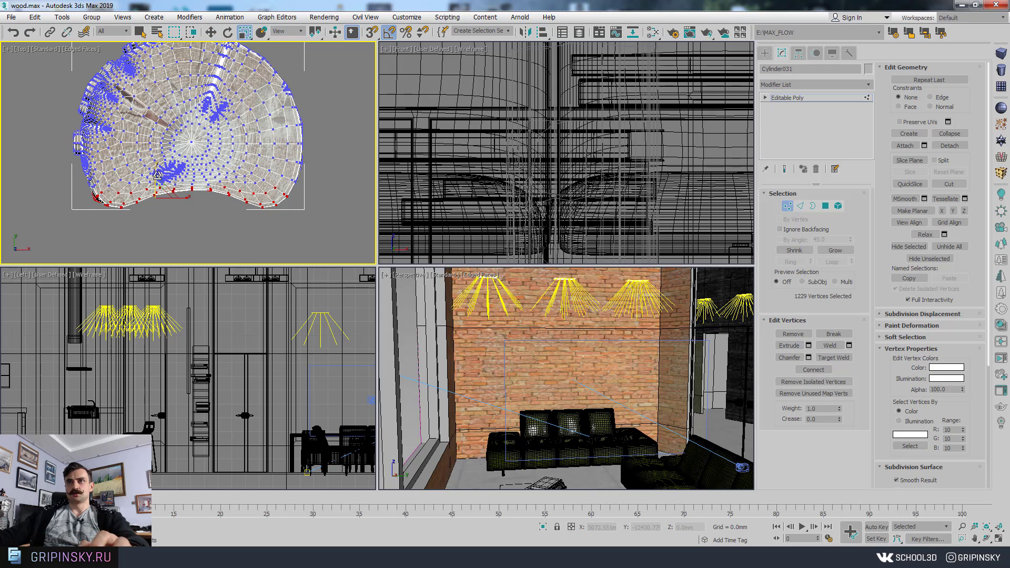
drag(159, 186, 161, 243)
middle_drag(244, 177, 199, 204)
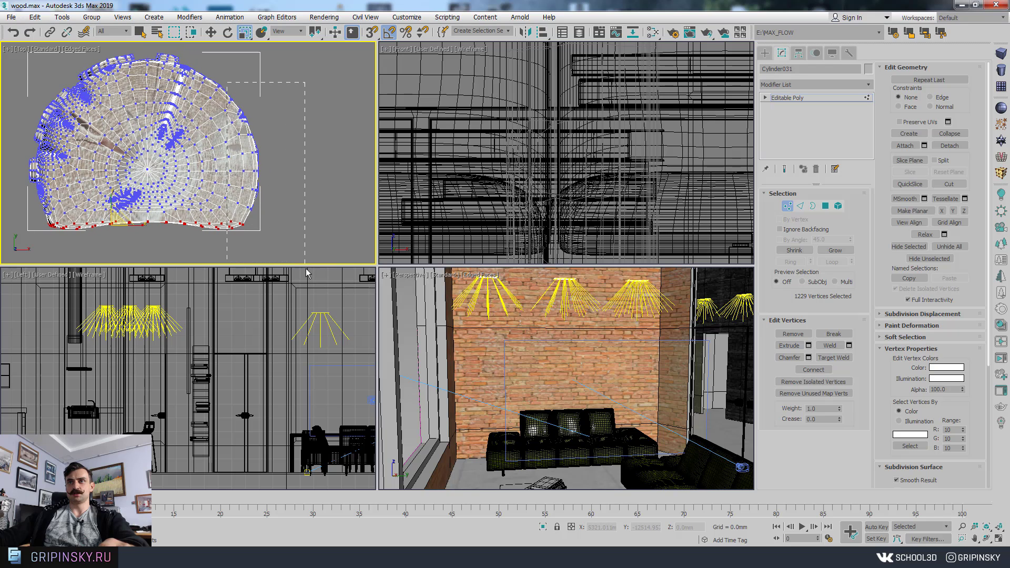
Select the vertices along the right side of the log's cross-section and scale them horizontally to partly flatten that side
drag(306, 269, 306, 267)
drag(277, 142, 1009, 182)
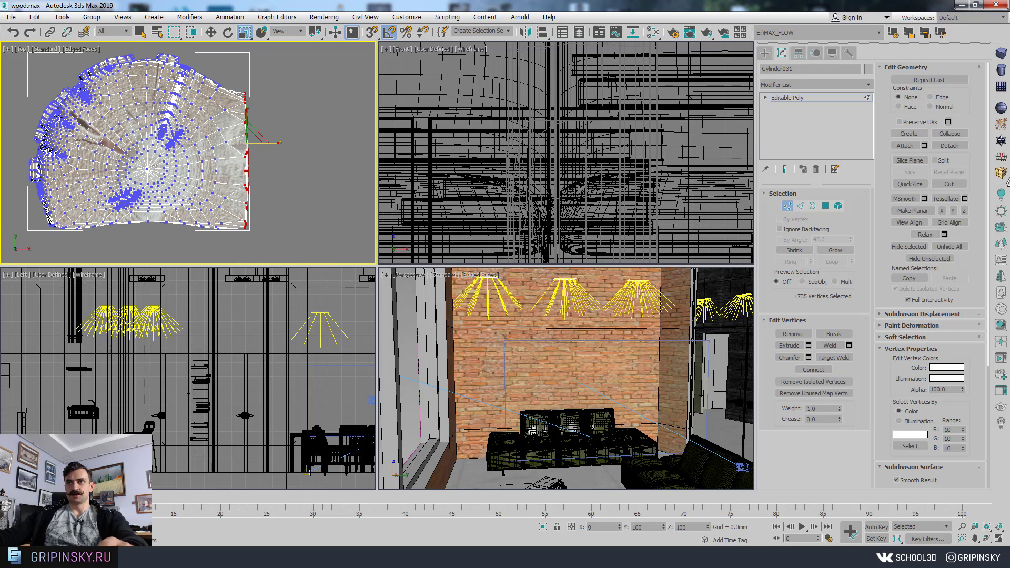
key(ctrl+z)
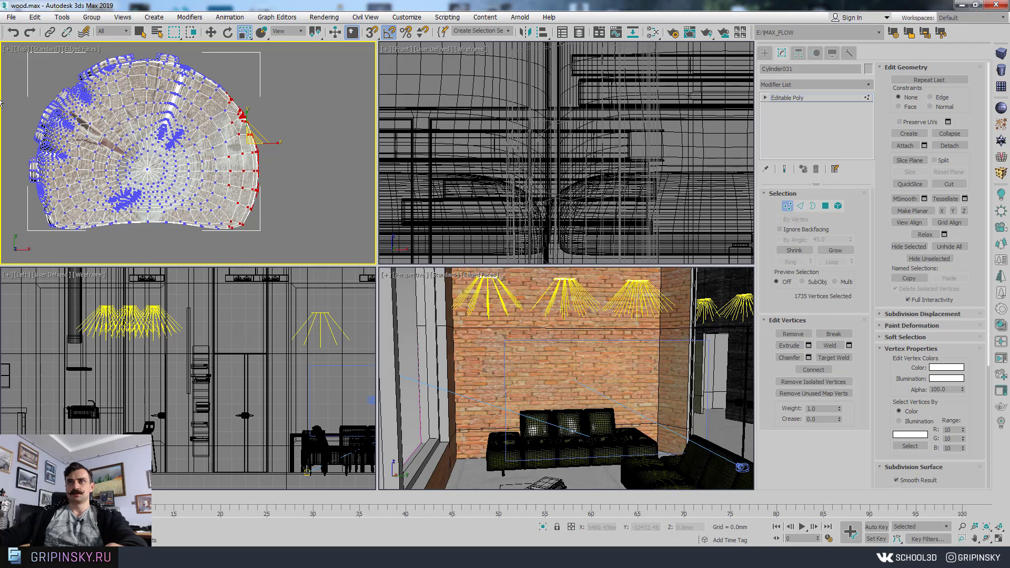
drag(271, 142, 234, 146)
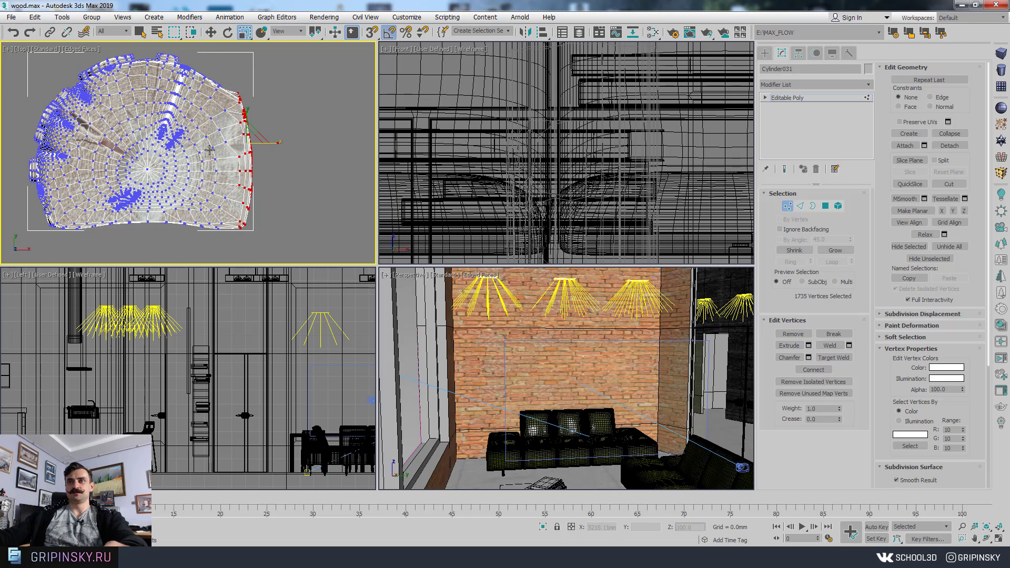
Select the vertices along the cracked left side of the log's cross-section and scale them horizontally to flatten that side
middle_drag(225, 145, 323, 133)
drag(98, 75, 169, 247)
drag(157, 154, 148, 153)
key(ctrl+z)
middle_drag(180, 147, 165, 147)
drag(78, 63, 163, 227)
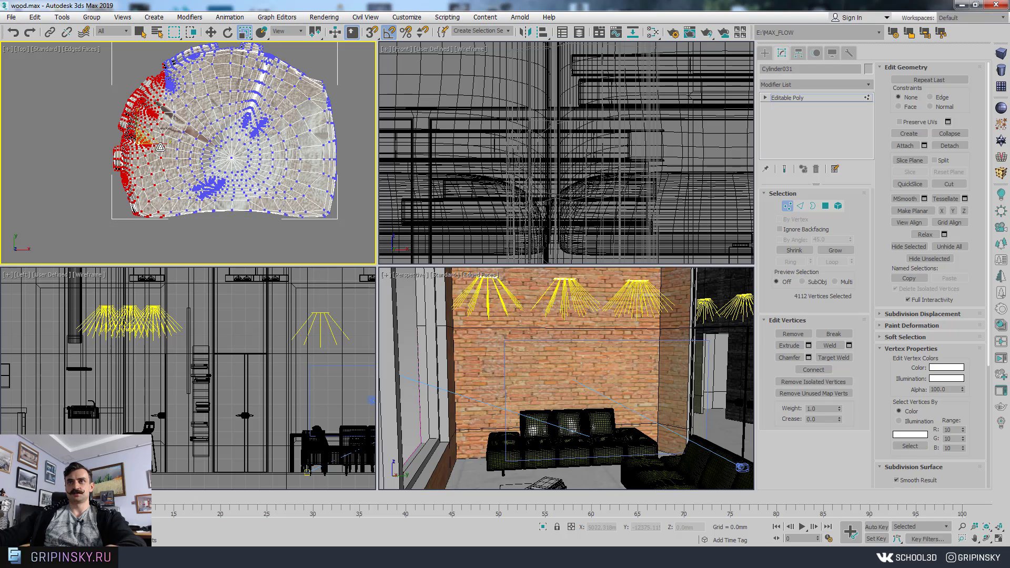
mouse_move(160, 147)
mouse_down()
mouse_move(149, 145)
mouse_move(172, 146)
mouse_up()
key(ctrl+z)
Move the vertices along the top of the cross-section down to flatten it, and select the vertices at its upper-right corner
key(w)
middle_drag(172, 146, 131, 216)
drag(89, 77, 285, 150)
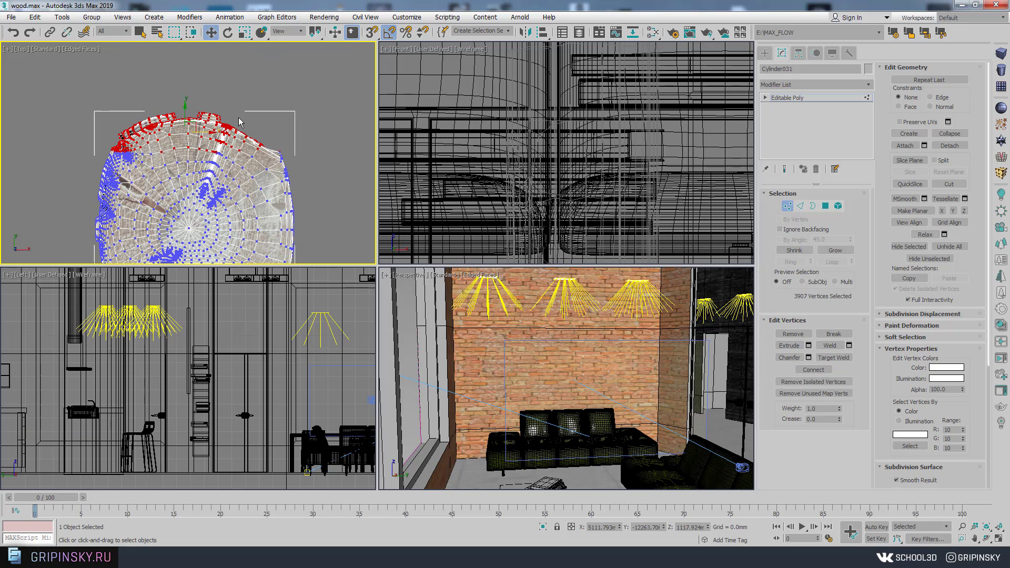
drag(188, 106, 186, 120)
scroll(284, 153, up, 4)
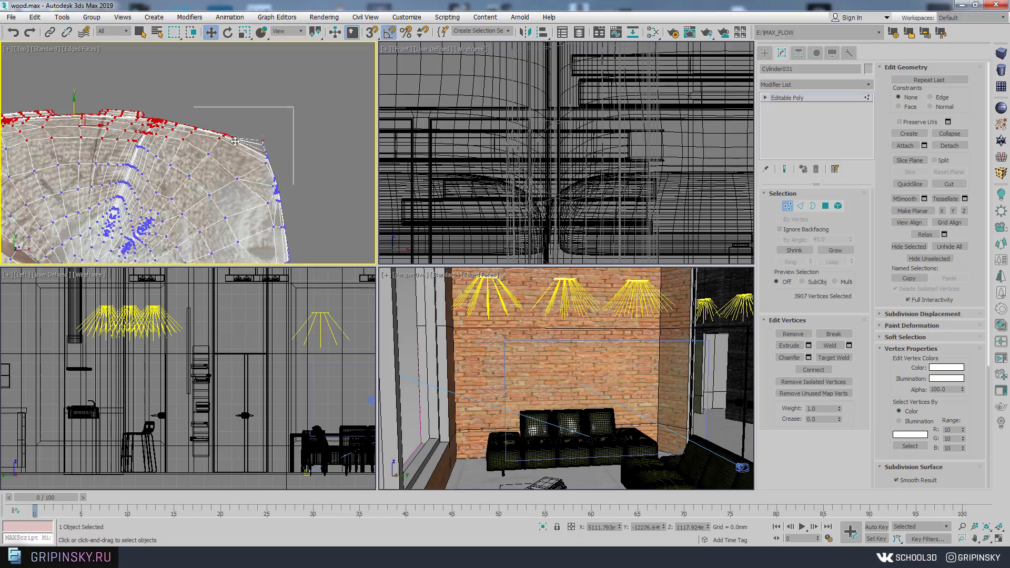
mouse_move(260, 133)
mouse_down()
mouse_move(282, 154)
mouse_move(271, 148)
mouse_up()
scroll(261, 158, down, 3)
middle_drag(252, 211, 264, 52)
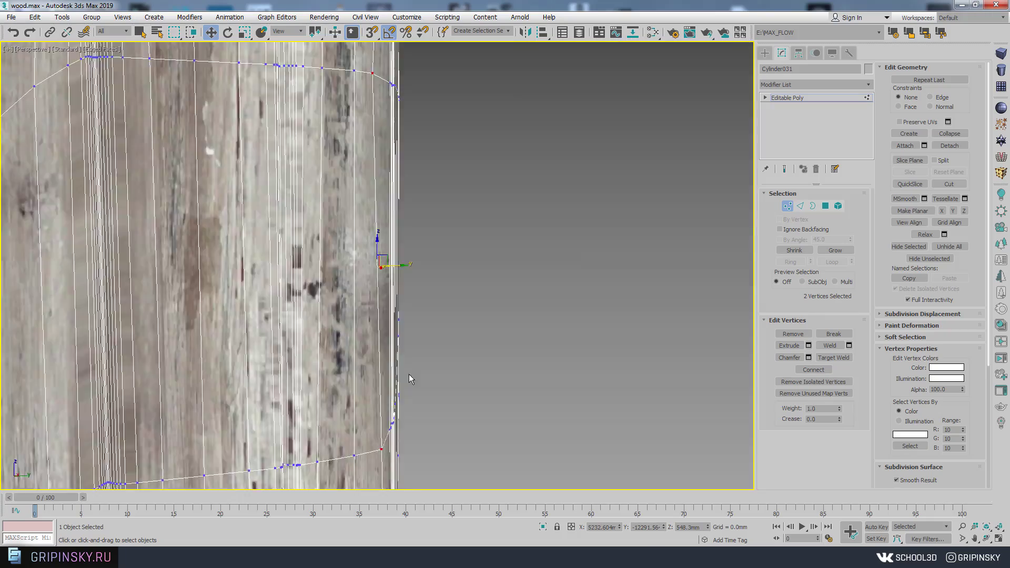
Finish vertex editing on the squared log, hide the edged faces, and clone the whole log beside itself
scroll(409, 375, down, 5)
alt+middle_drag(477, 380, 468, 339)
scroll(467, 323, up, 5)
scroll(468, 339, down, 3)
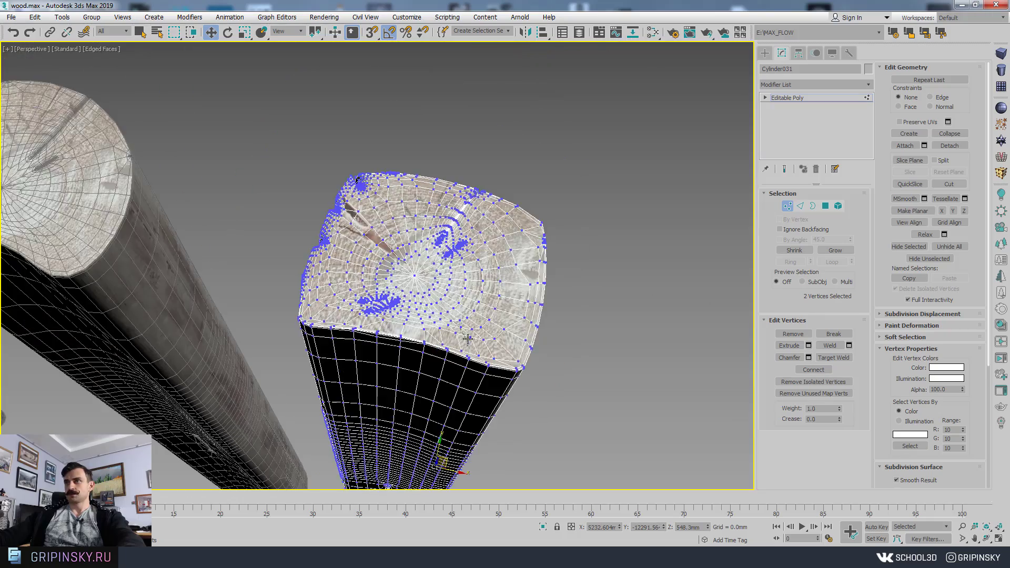
click(815, 99)
middle_drag(463, 384, 429, 356)
key(F4)
scroll(446, 368, down, 3)
scroll(415, 337, down, 5)
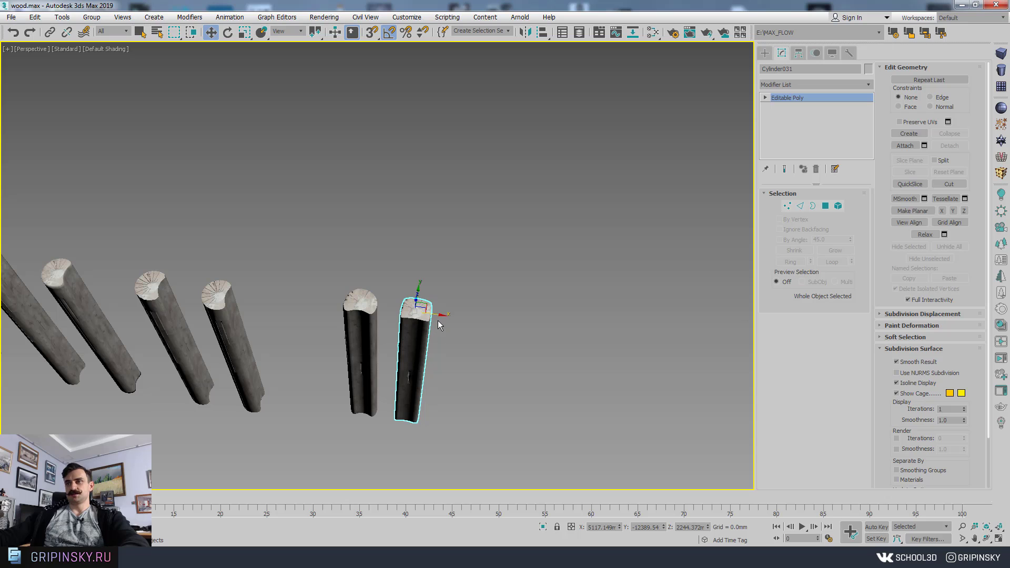
shift+drag(439, 317, 484, 325)
click(492, 321)
Examine the new clone's wireframe around the knots, cracks and long side faces from close and wider views
scroll(517, 342, up, 5)
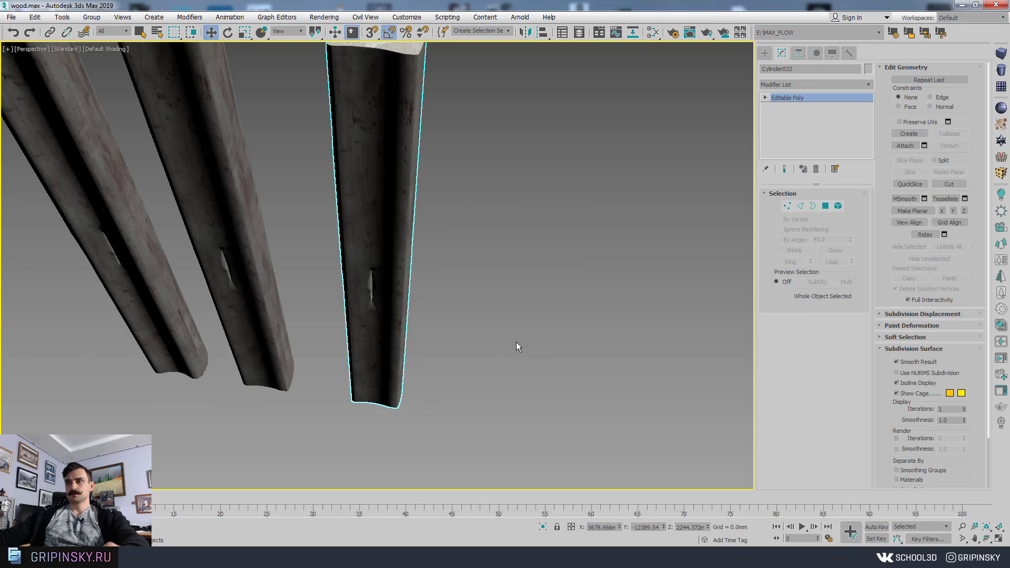
mouse_move(516, 342)
alt+middle_down()
mouse_move(407, 260)
mouse_move(501, 231)
alt+middle_up()
mouse_move(501, 232)
middle_down()
mouse_move(516, 291)
mouse_move(464, 339)
mouse_move(492, 329)
mouse_move(483, 262)
mouse_move(453, 232)
mouse_move(421, 323)
mouse_move(444, 300)
mouse_move(432, 191)
mouse_move(473, 195)
mouse_move(420, 226)
mouse_move(435, 192)
mouse_move(471, 260)
mouse_move(462, 107)
middle_up()
key(F4)
alt+middle_drag(411, 360, 387, 196)
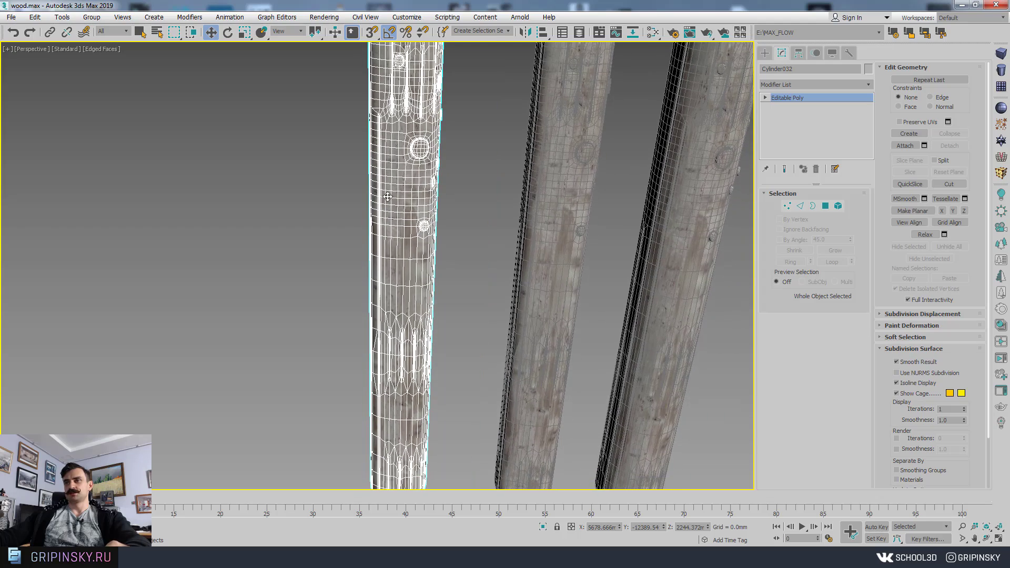
alt+middle_drag(431, 324, 456, 257)
scroll(447, 180, up, 7)
scroll(447, 180, up, 2)
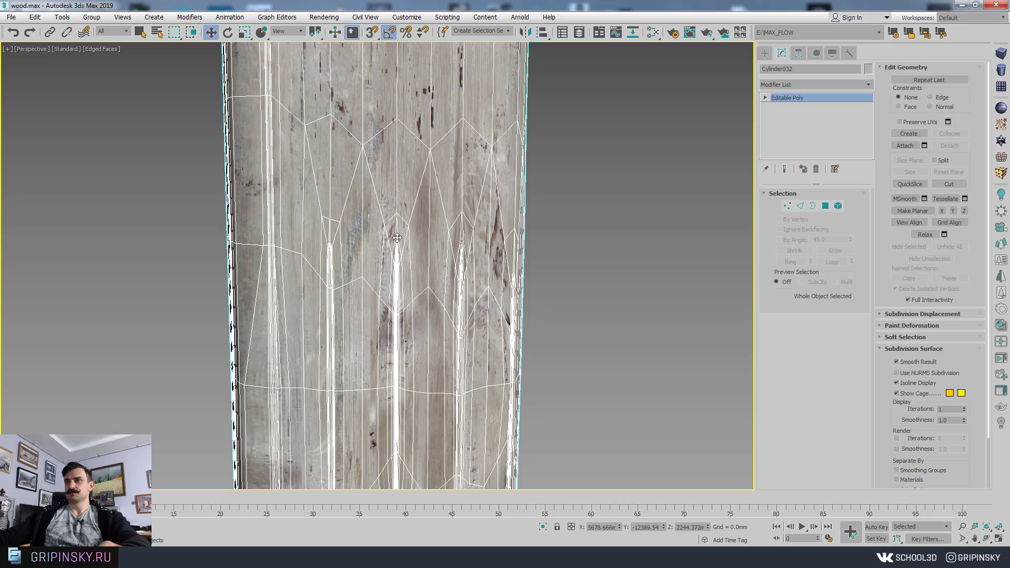
scroll(397, 238, down, 3)
alt+middle_drag(422, 311, 345, 225)
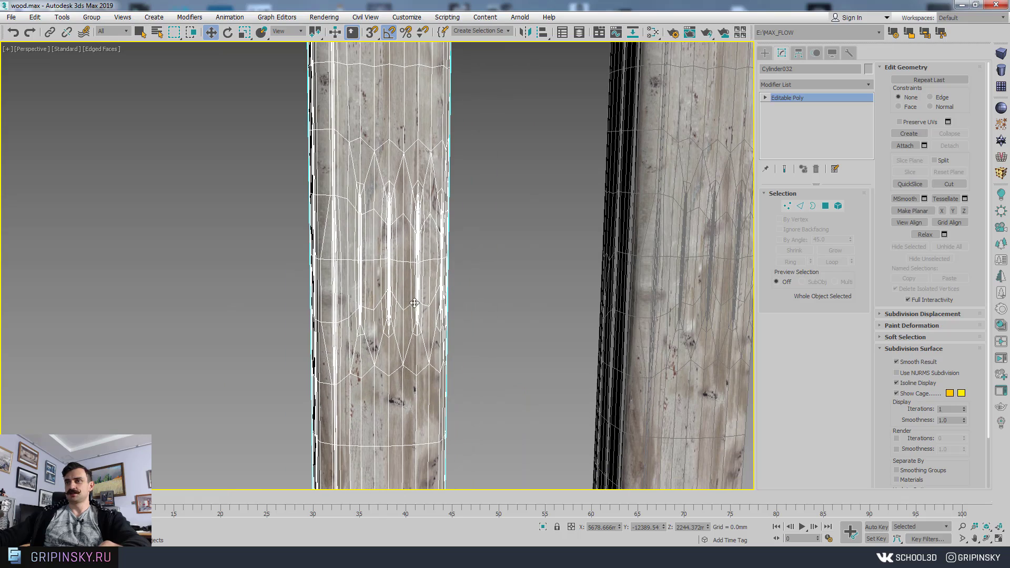
middle_drag(415, 230, 438, 214)
scroll(444, 152, down, 8)
scroll(435, 235, up, 1)
middle_drag(443, 152, 445, 126)
scroll(434, 235, up, 6)
scroll(442, 311, up, 5)
middle_drag(456, 334, 492, 383)
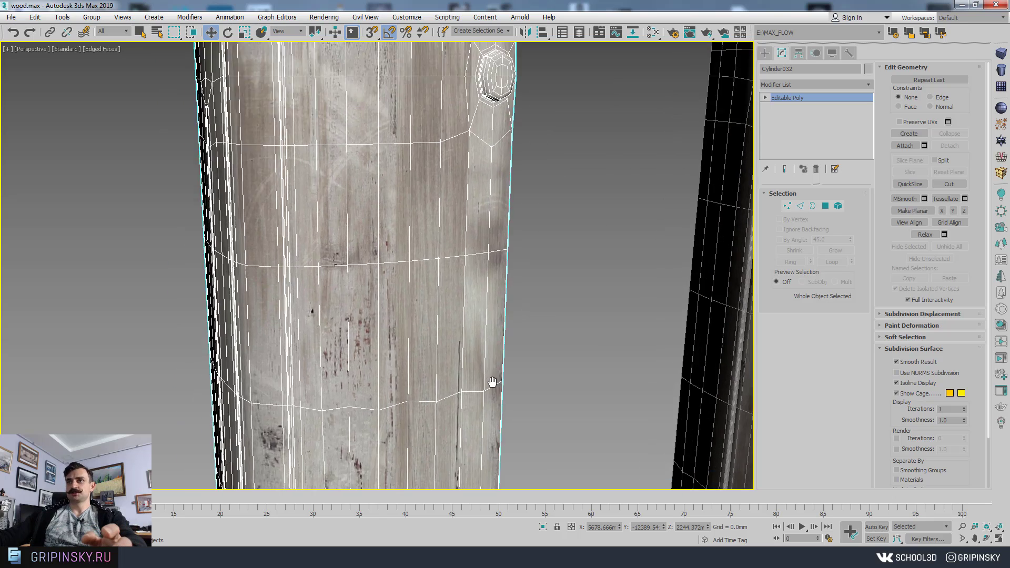
scroll(492, 383, down, 3)
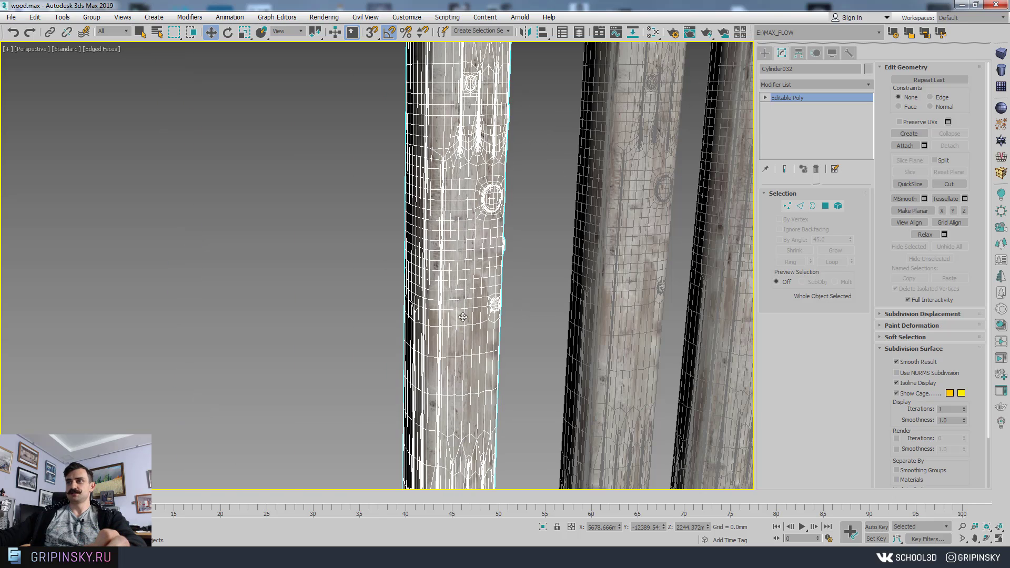
scroll(465, 267, up, 5)
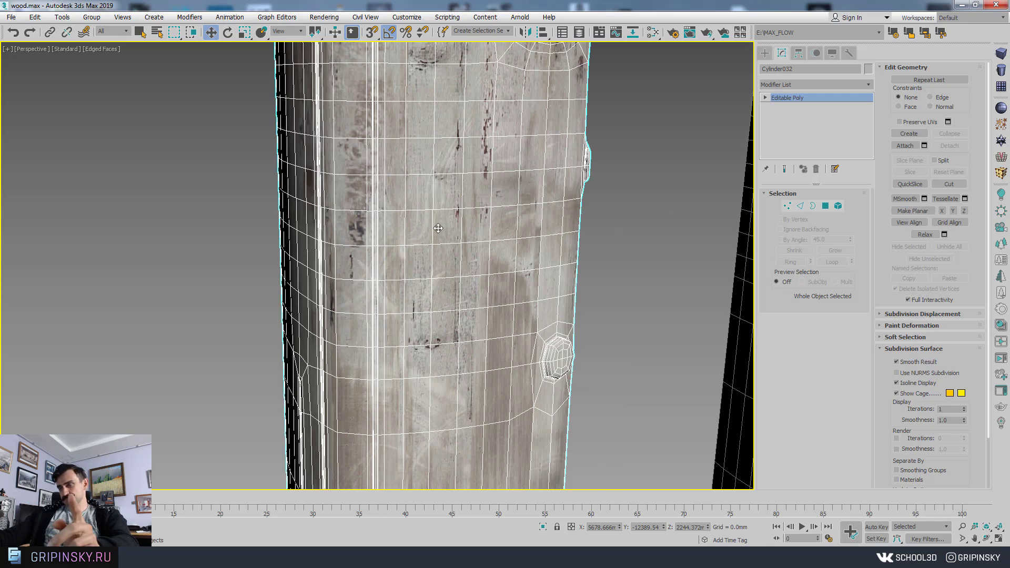
middle_drag(438, 227, 437, 320)
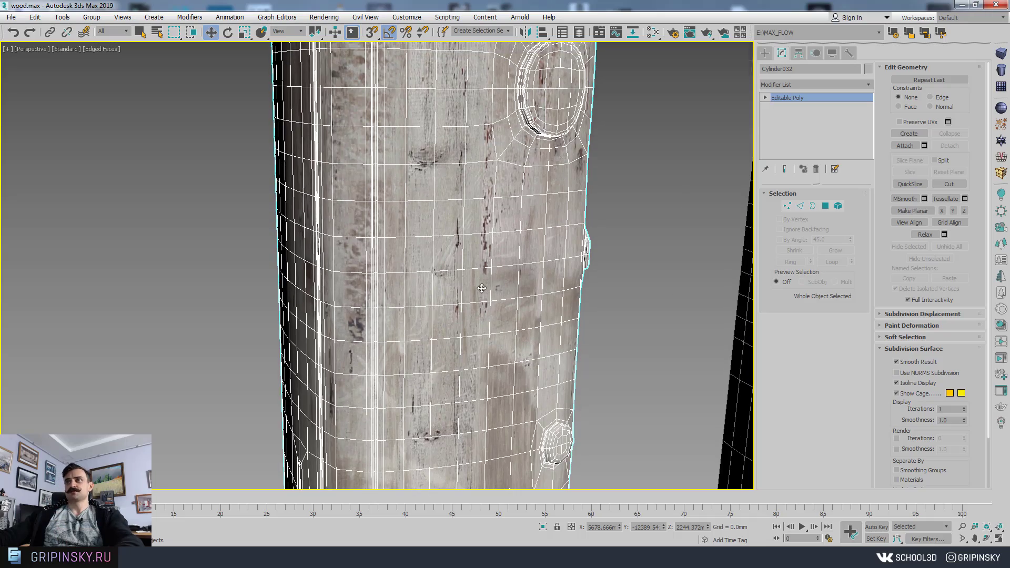
scroll(482, 289, down, 5)
scroll(485, 226, down, 3)
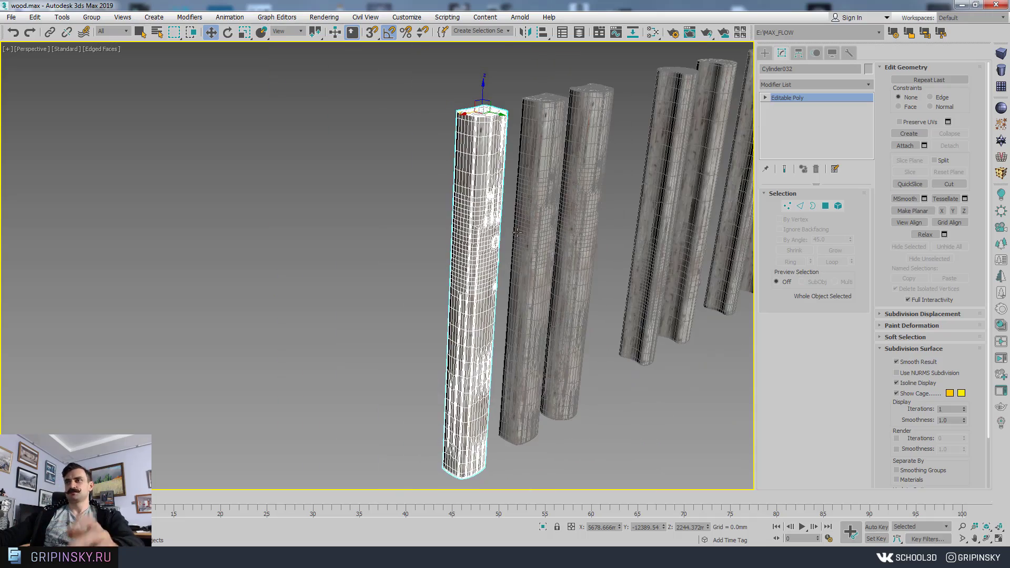
scroll(517, 232, up, 6)
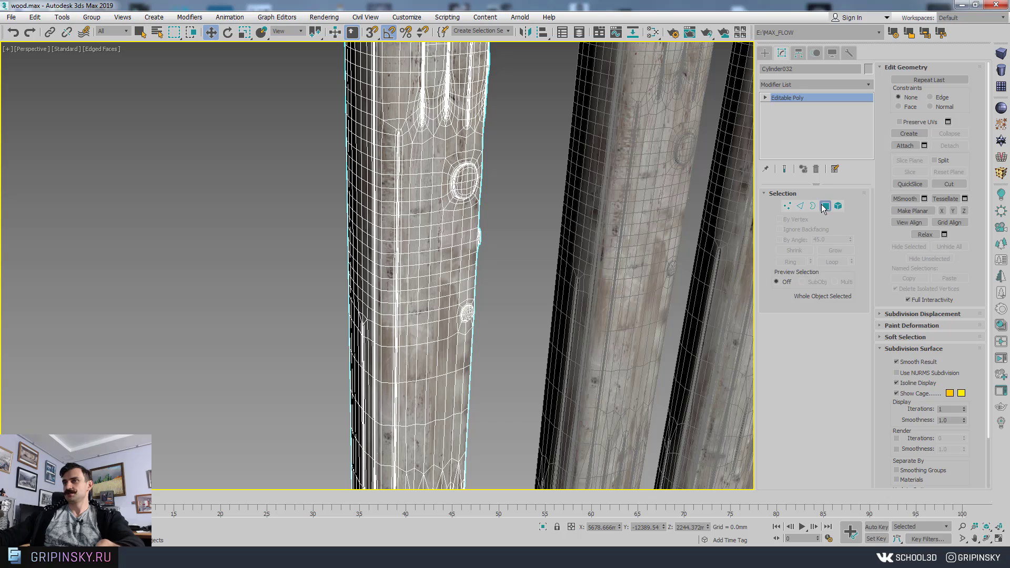
Select the new log's polygons by angle with a threshold of 45.0, starting from a face on its side
click(824, 207)
middle_drag(528, 313, 537, 266)
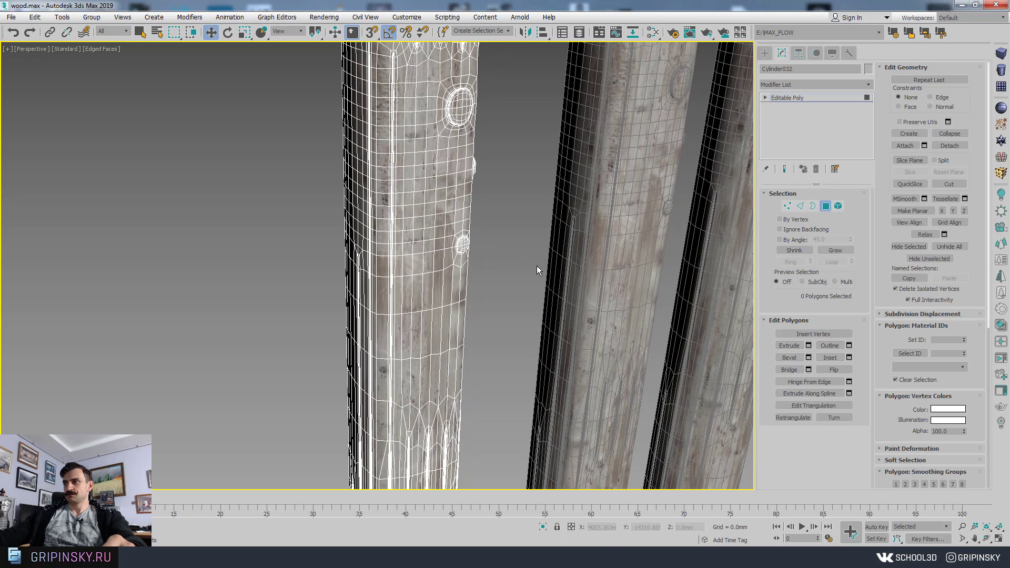
scroll(536, 115, down, 5)
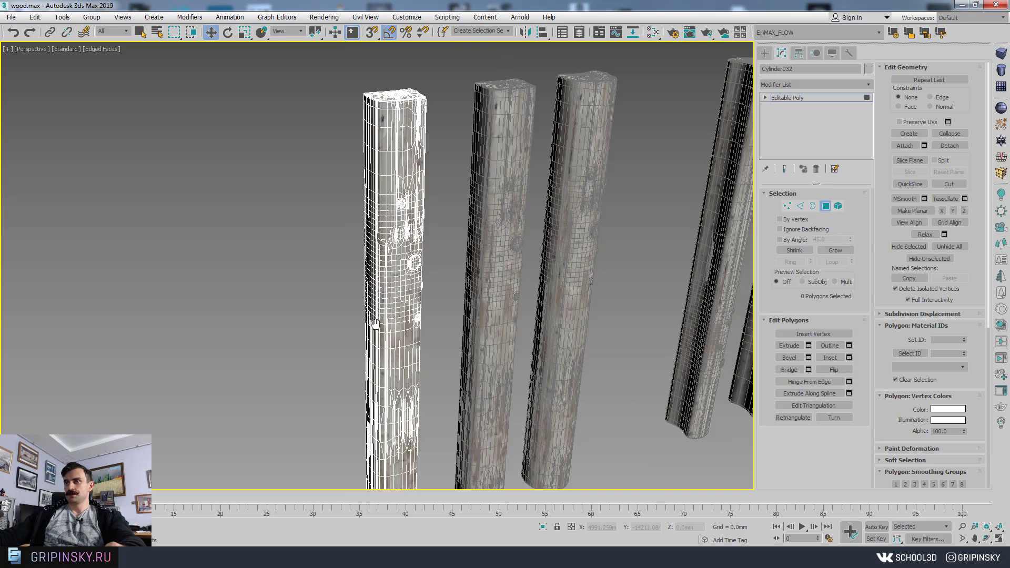
middle_drag(442, 257, 447, 247)
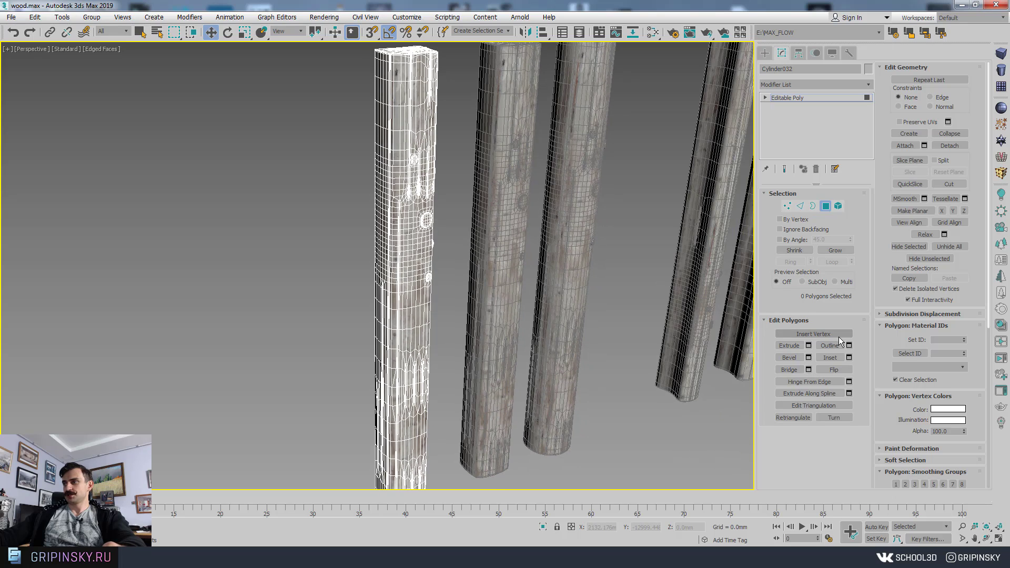
click(780, 240)
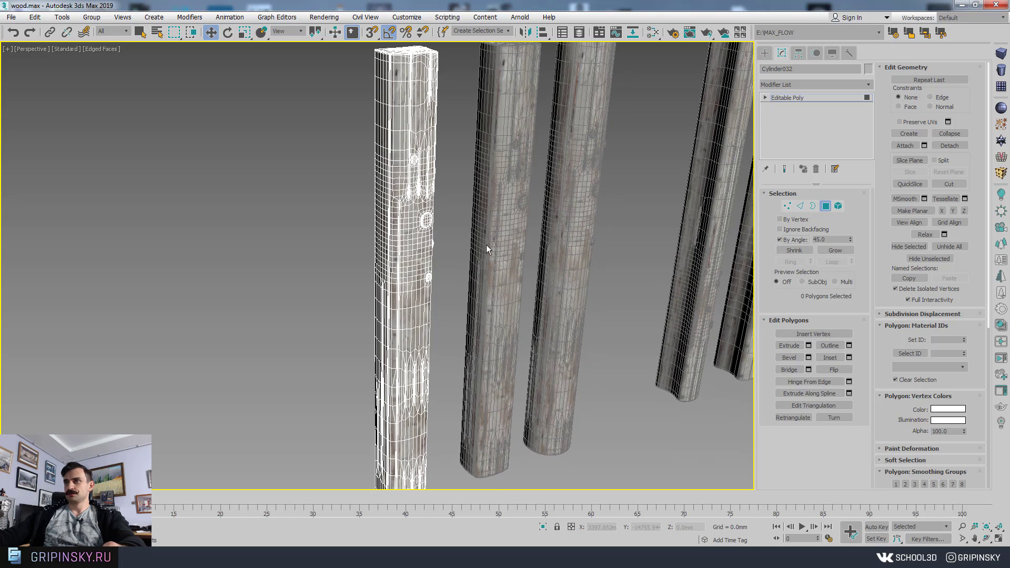
click(419, 238)
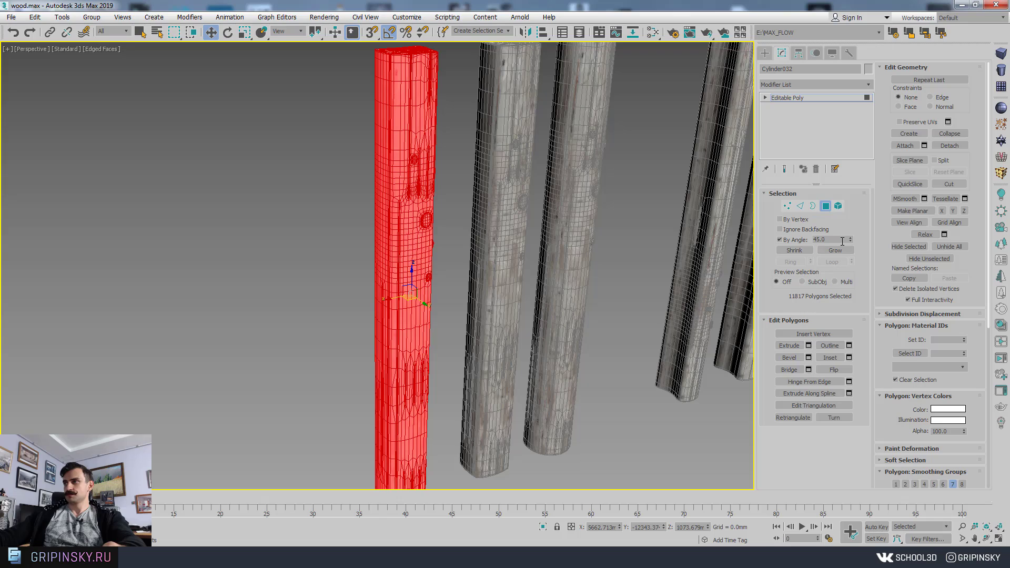
Set the polygon selection angle to 20.25 and reselect the log's outer surface from a side face
drag(854, 263, 854, 269)
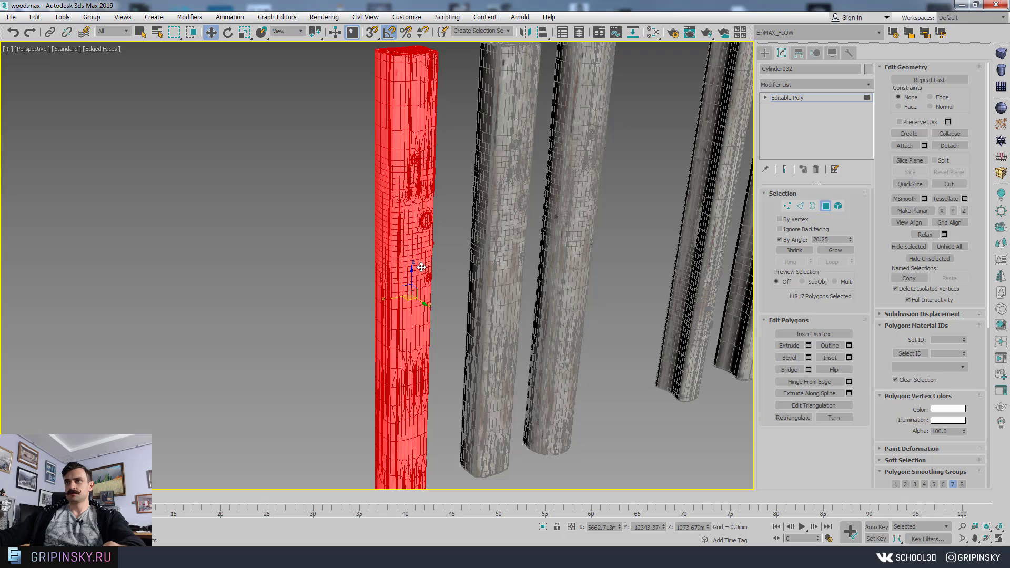
click(425, 269)
mouse_move(452, 253)
alt+middle_down()
mouse_move(374, 262)
mouse_move(459, 250)
alt+middle_up()
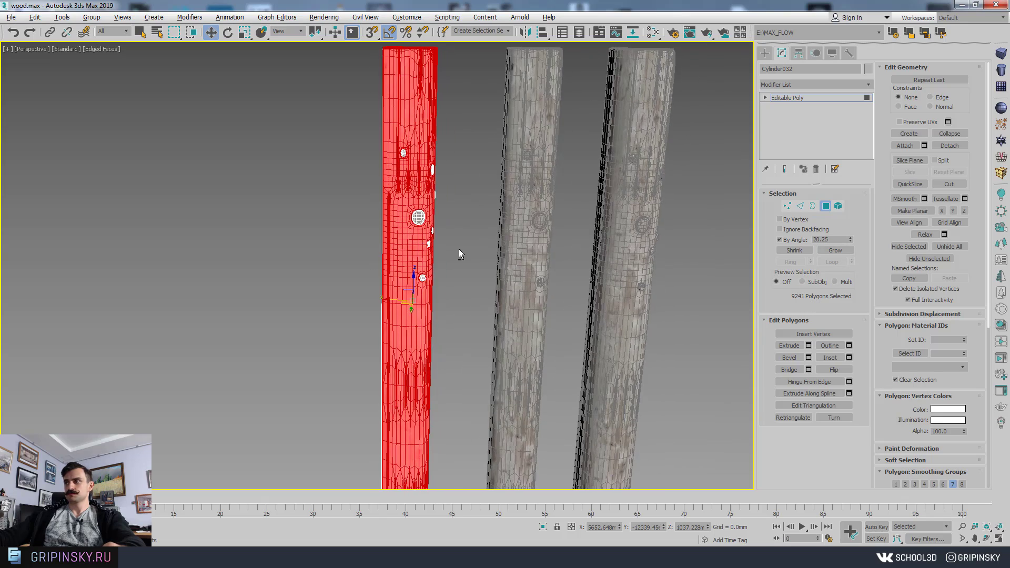
Set the polygon selection angle to 16.807 and reselect the log's surface from a side face
drag(851, 237, 850, 241)
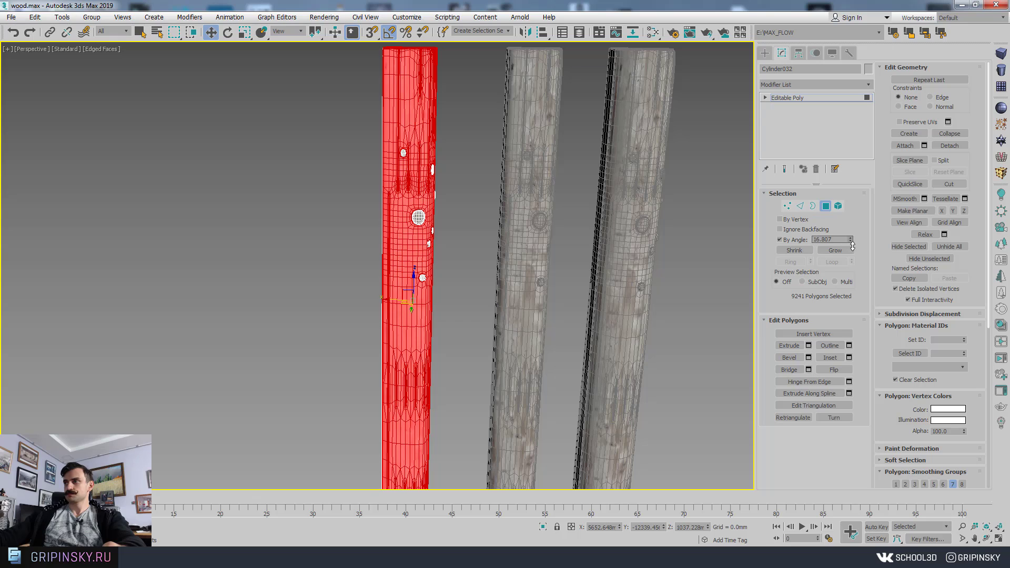
click(403, 242)
alt+middle_drag(403, 242, 436, 198)
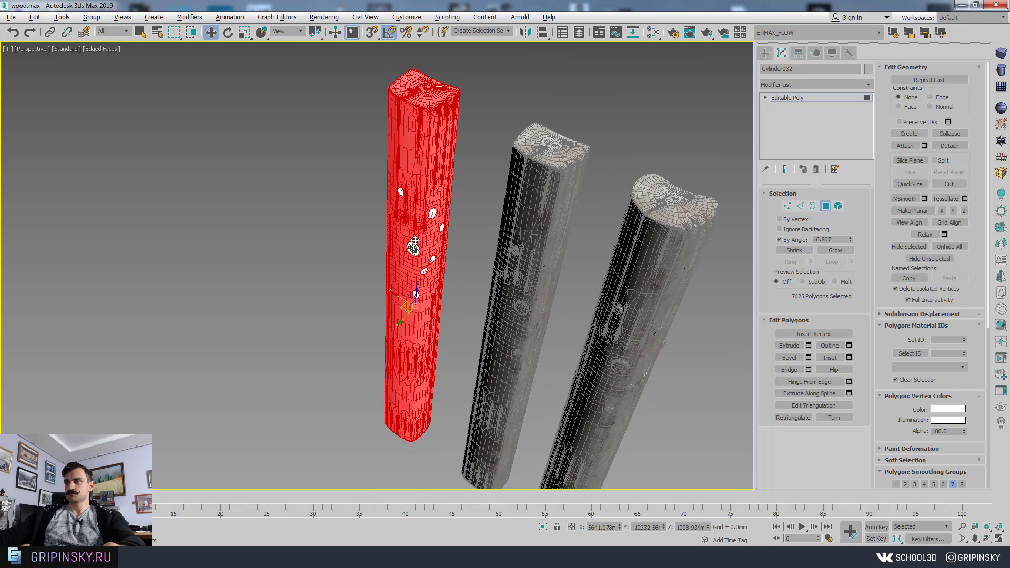
alt+middle_drag(416, 240, 459, 201)
Set the polygon selection angle to 9.748 and select just one long side face of the log
drag(850, 241, 853, 266)
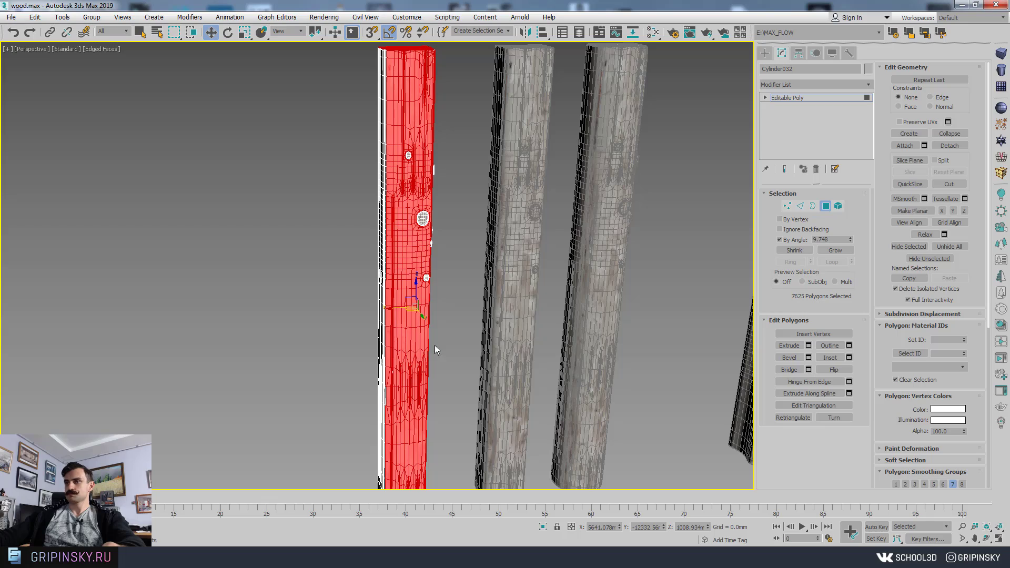
click(415, 257)
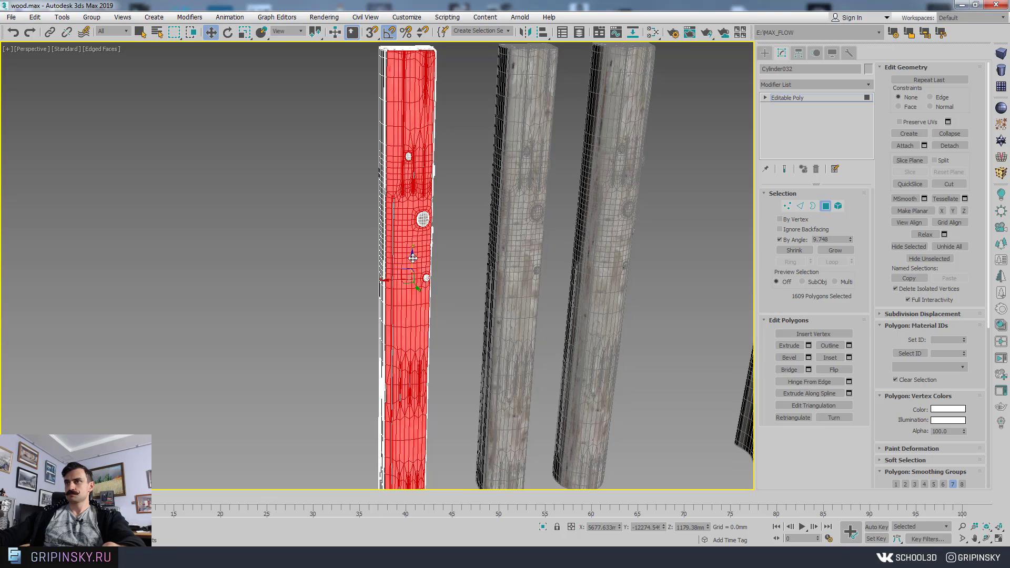
alt+middle_drag(421, 242, 415, 219)
middle_drag(416, 217, 567, 290)
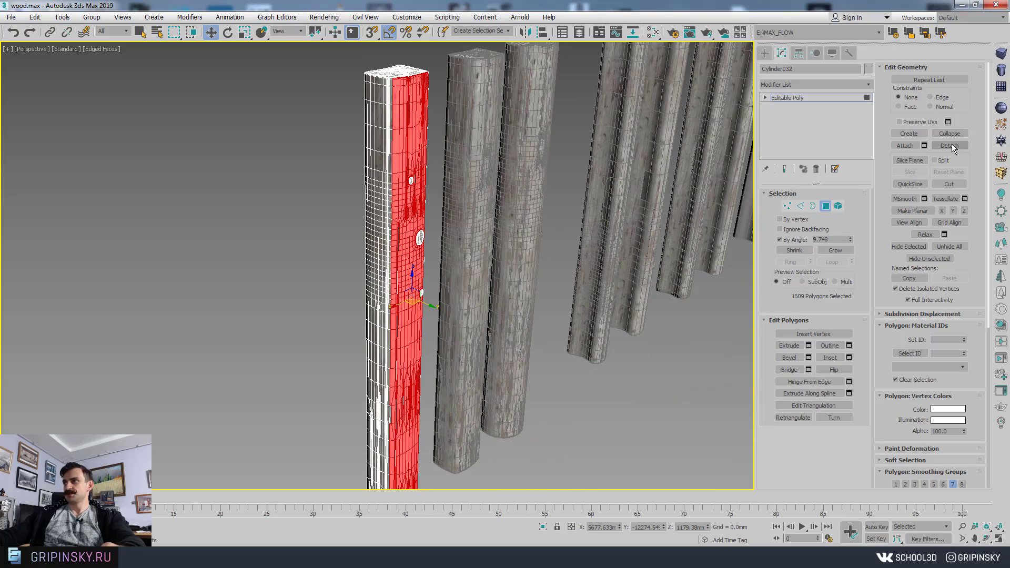
Detach the selected side face as a separate object and leave polygon editing on the log
click(950, 146)
click(552, 277)
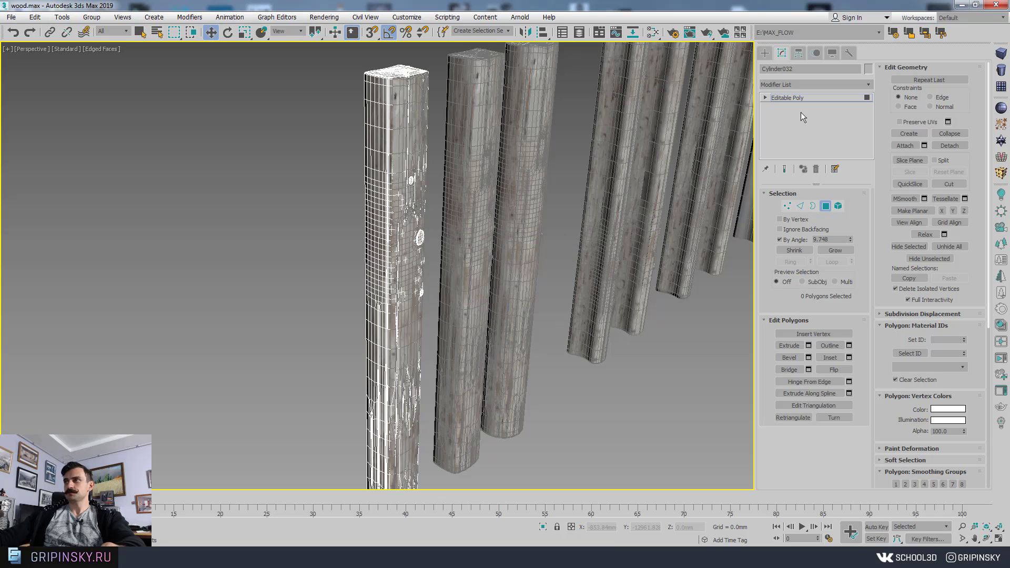
click(792, 97)
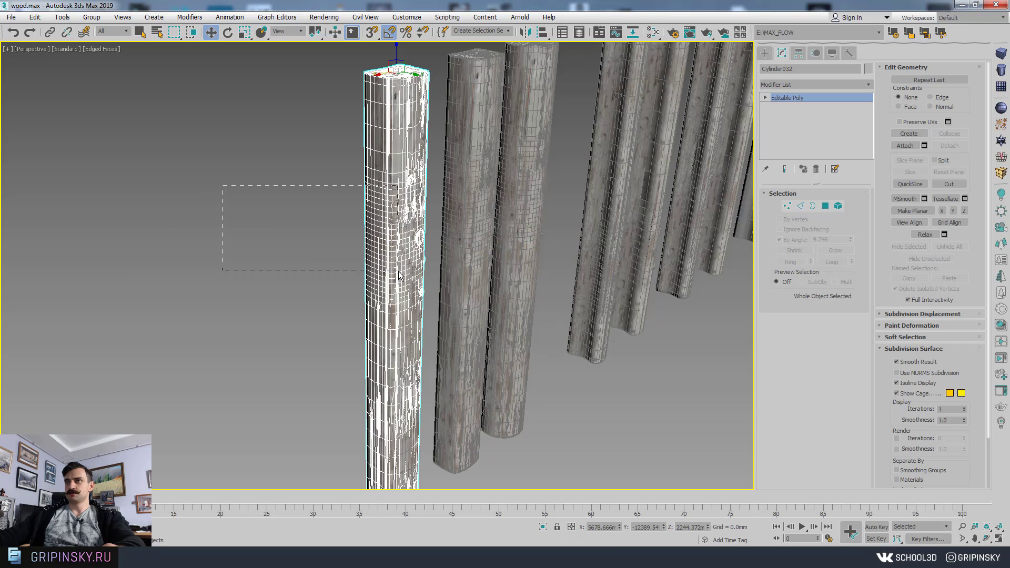
Select the detached side face and isolate it from the rest of the scene
drag(399, 270, 399, 271)
click(403, 351)
alt+middle_drag(392, 342, 279, 298)
key(alt+q)
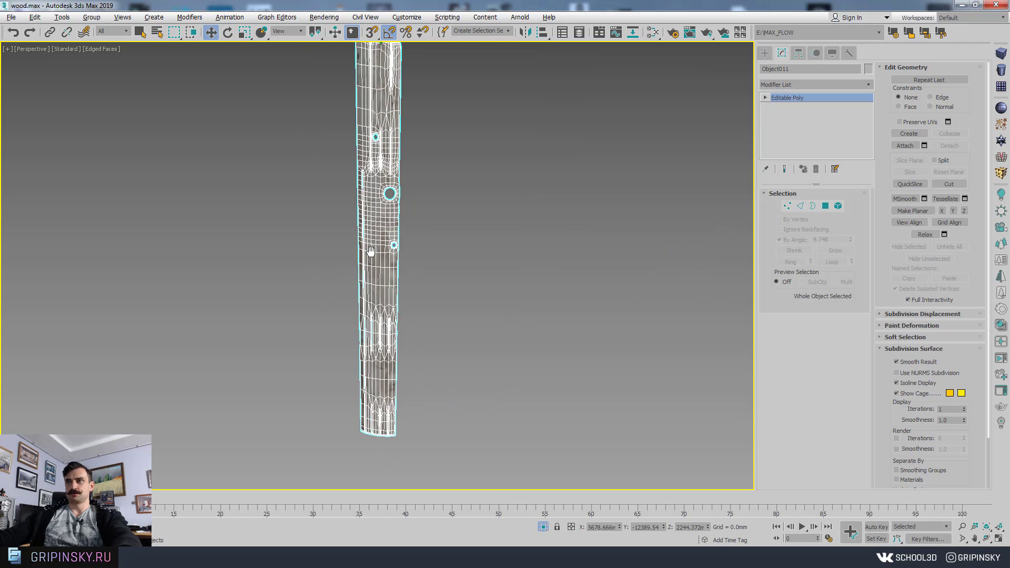
scroll(374, 252, up, 4)
middle_drag(374, 252, 388, 344)
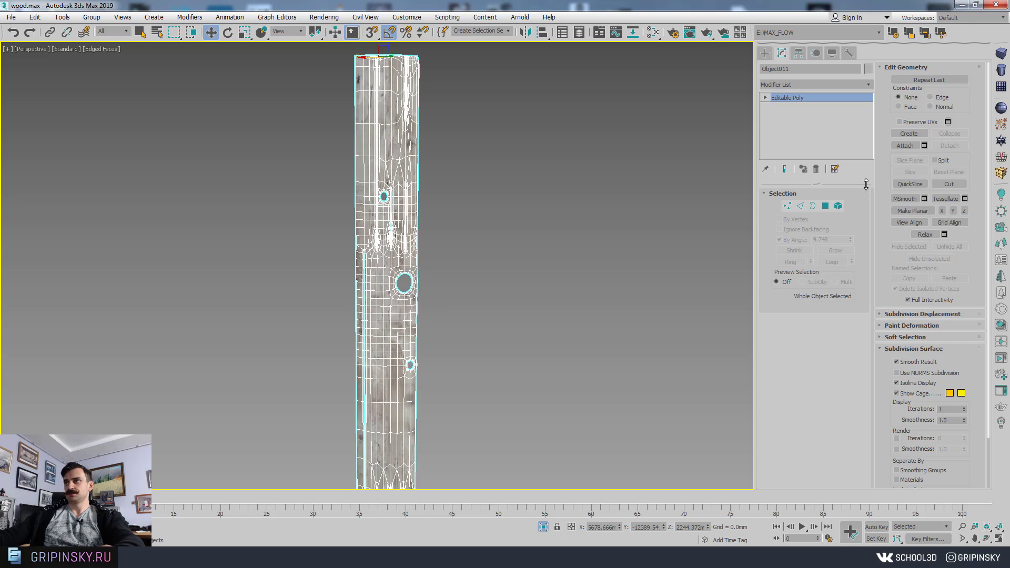
Start polygon editing on the detached face and turn off selection by angle
click(825, 206)
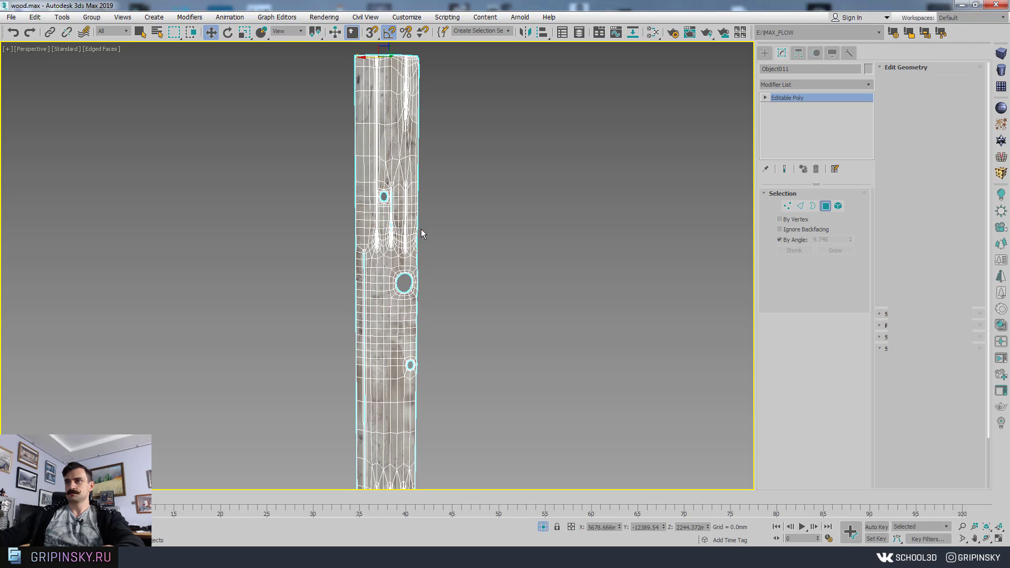
key(ctrl+a)
scroll(441, 235, down, 5)
click(418, 155)
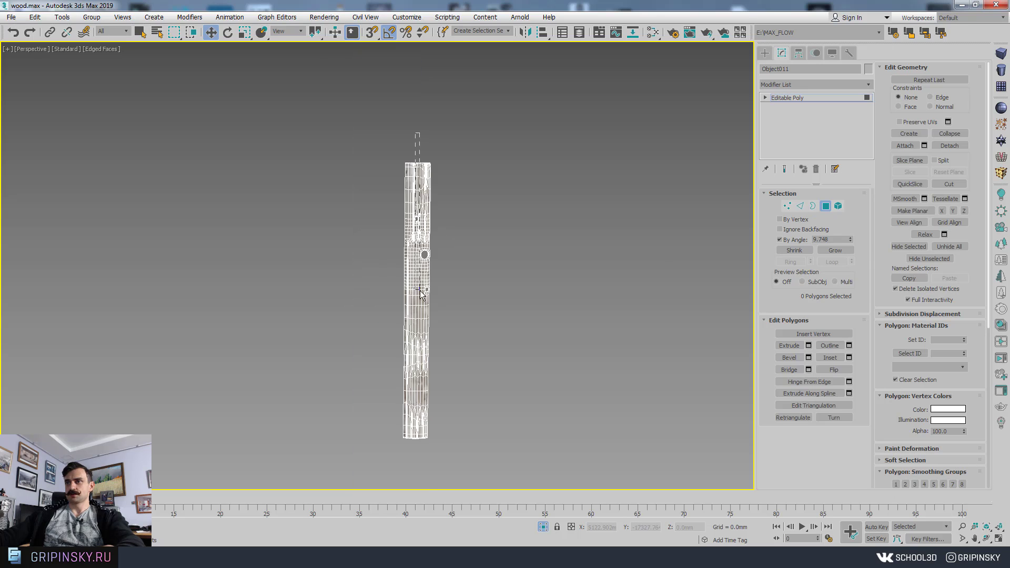
drag(420, 290, 421, 292)
click(791, 240)
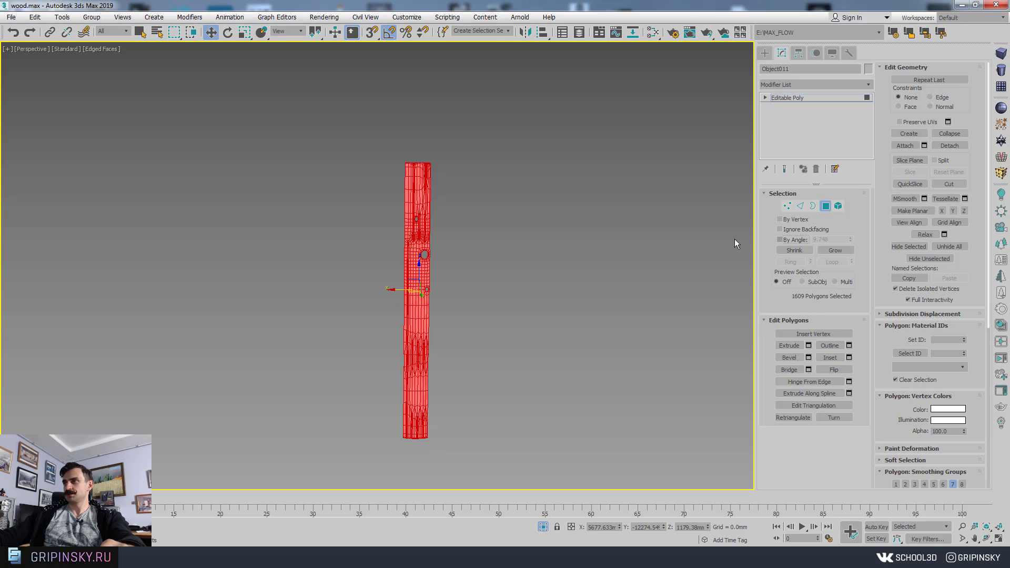
Delete narrow lengthwise strips of polygons running inward from the upper and lower ends of the face
drag(415, 149, 420, 246)
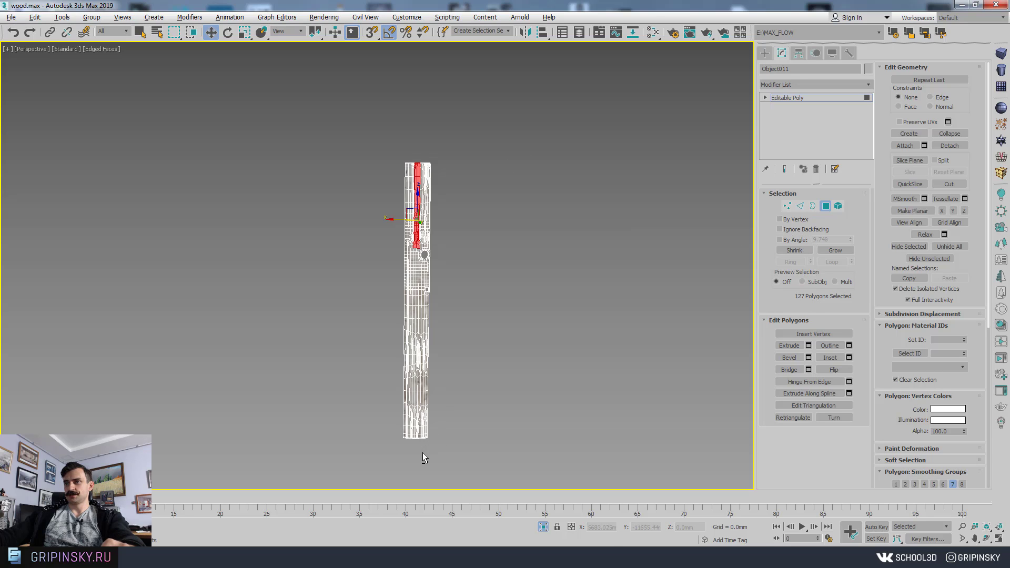
ctrl+drag(415, 456, 419, 342)
middle_drag(449, 308, 457, 246)
scroll(456, 245, up, 2)
key(Delete)
key(Delete)
Delete polygon blocks along the face's outer edges at mid-height and a thin strip near its upper right edge
drag(402, 225, 432, 200)
key(Delete)
middle_drag(447, 73, 440, 134)
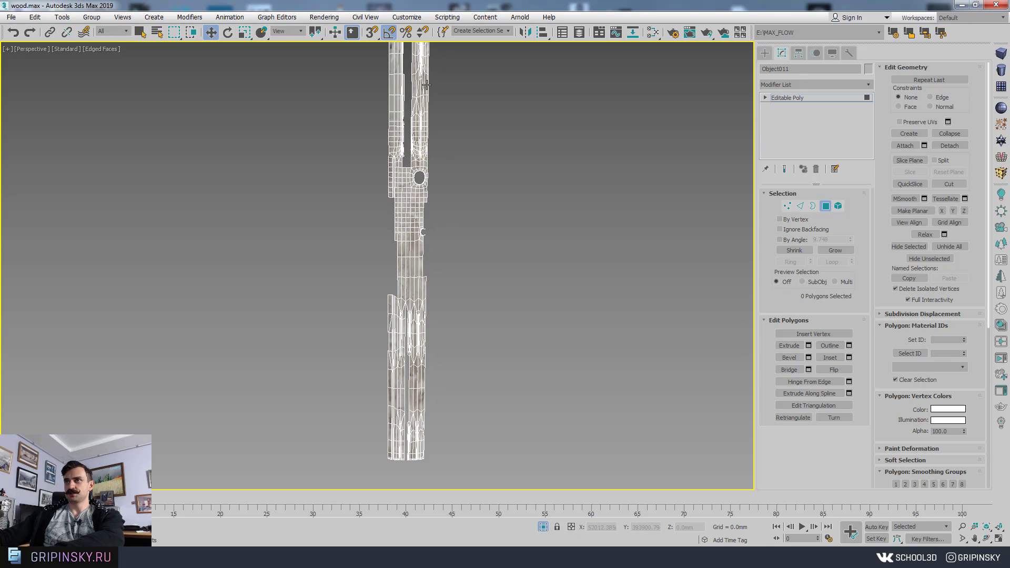
middle_drag(426, 84, 444, 207)
drag(423, 204, 424, 206)
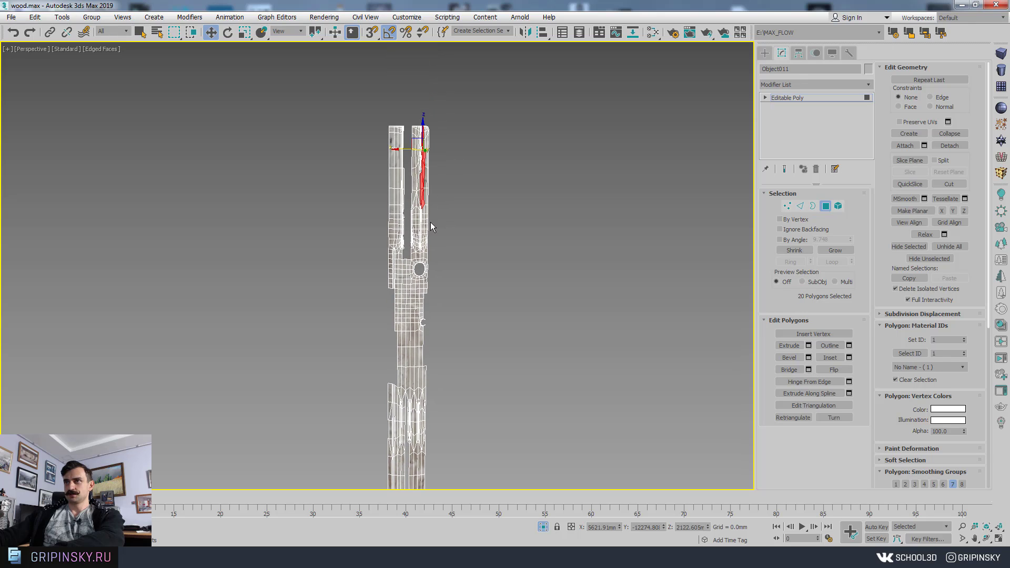
key(Delete)
Try to delete the polygon block at the upper left end of the face, and undo the deletion
middle_drag(428, 259, 441, 235)
drag(417, 182, 419, 194)
key(Delete)
key(ctrl+z)
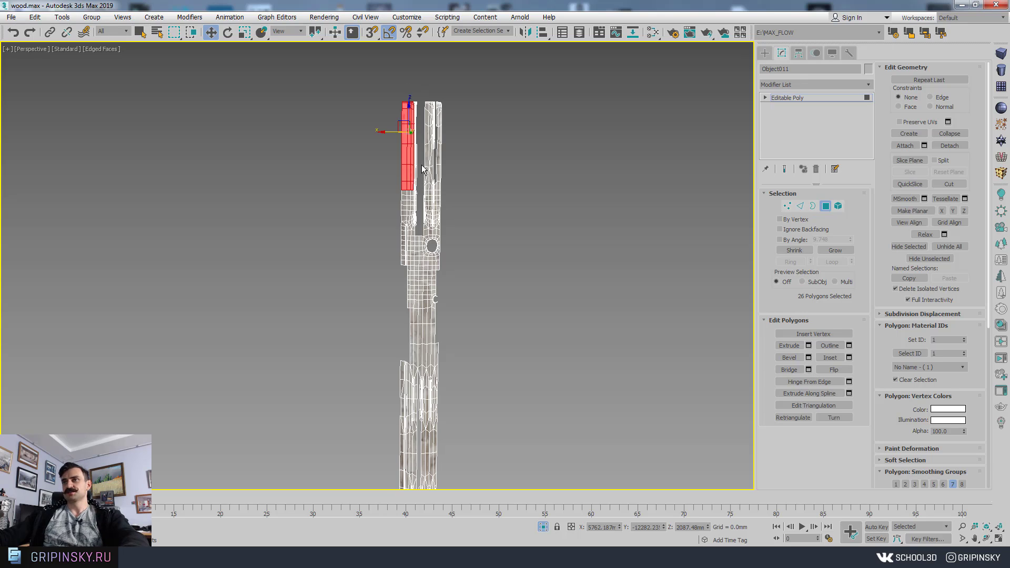
Delete a narrow lengthwise strip of polygons from the upper left arm of the face
scroll(411, 100, up, 4)
click(412, 119)
key(Delete)
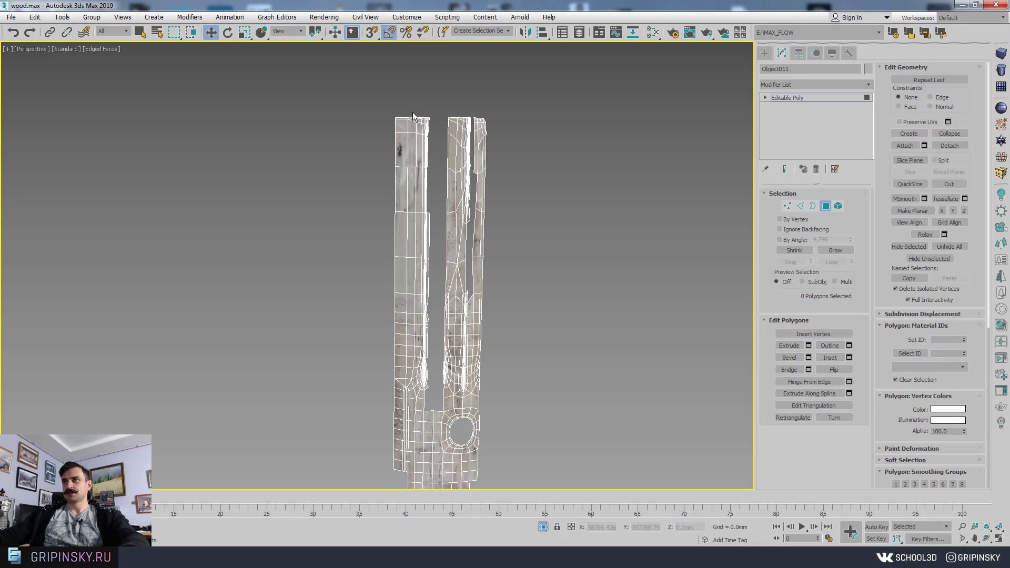
drag(410, 109, 419, 282)
key(Delete)
Delete the edge polygons on both sides just above the lower section, leaving a narrow central neck
middle_drag(434, 323, 467, 258)
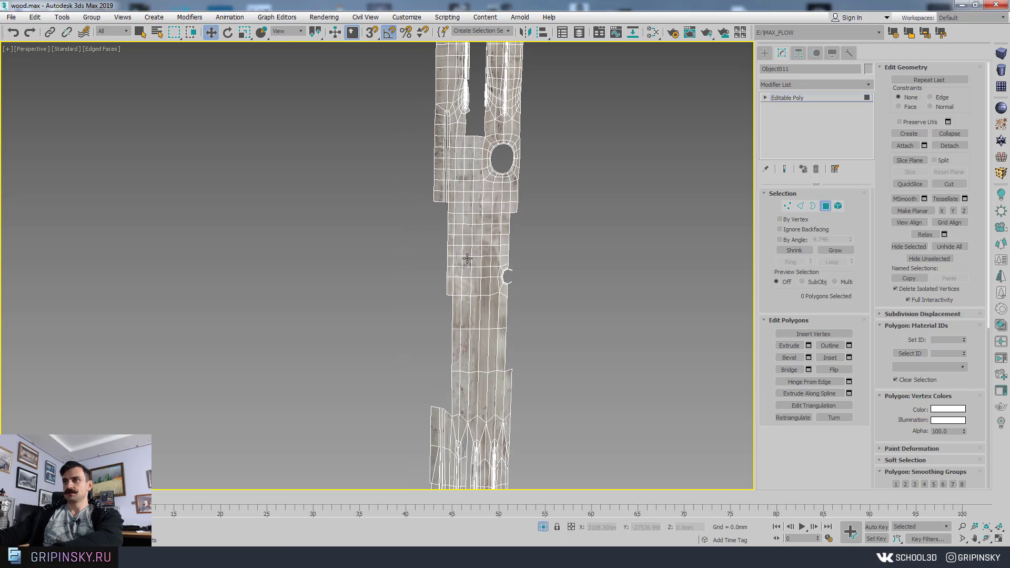
middle_drag(452, 389, 452, 160)
scroll(452, 156, down, 4)
scroll(459, 235, up, 4)
middle_drag(459, 234, 463, 325)
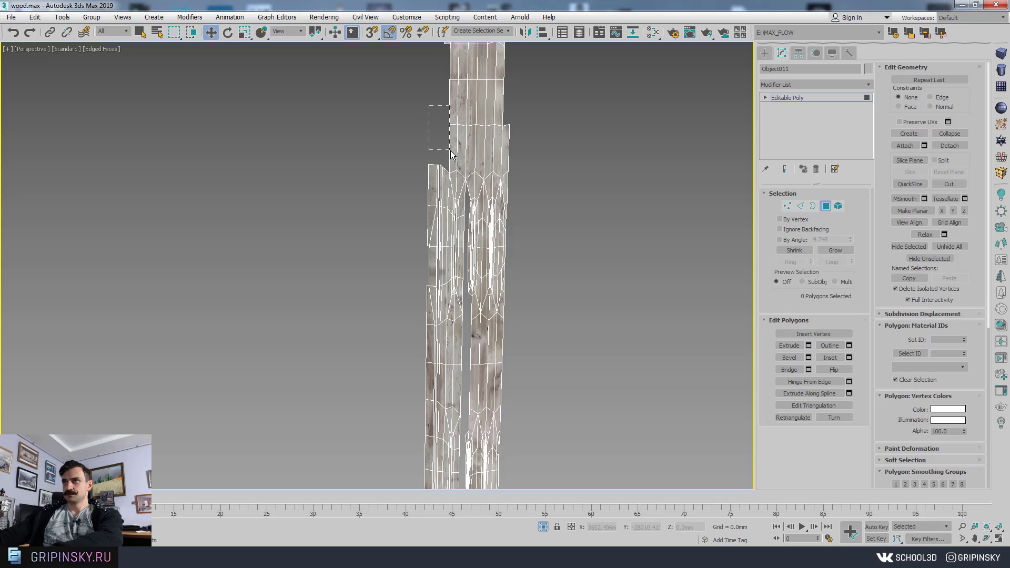
drag(450, 151, 451, 152)
key(Delete)
key(Delete)
drag(513, 99, 495, 256)
key(Delete)
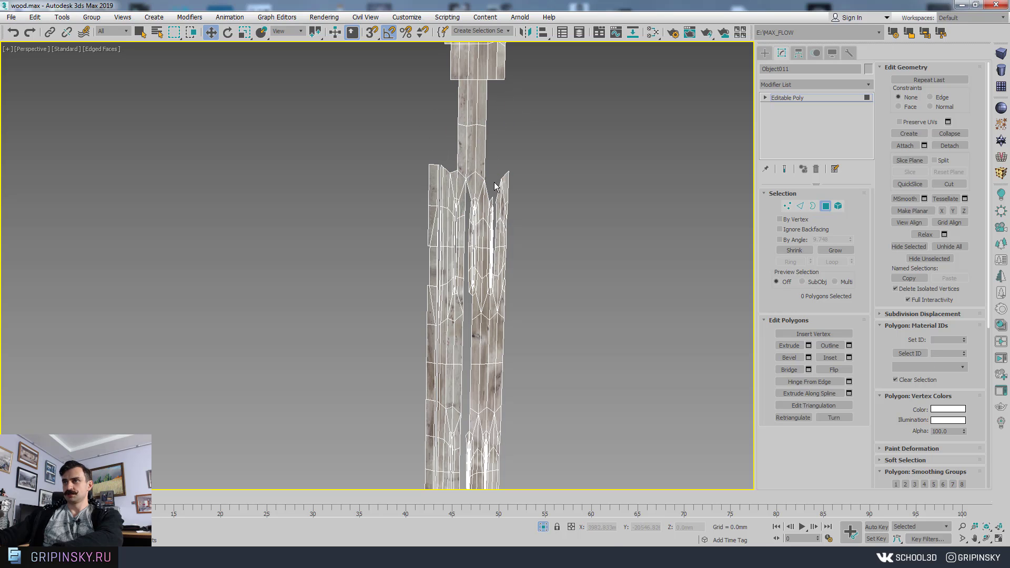
Delete a narrow lengthwise strip of polygons down the right part of the face's lower section
drag(493, 304, 494, 323)
key(Delete)
middle_drag(494, 325, 509, 239)
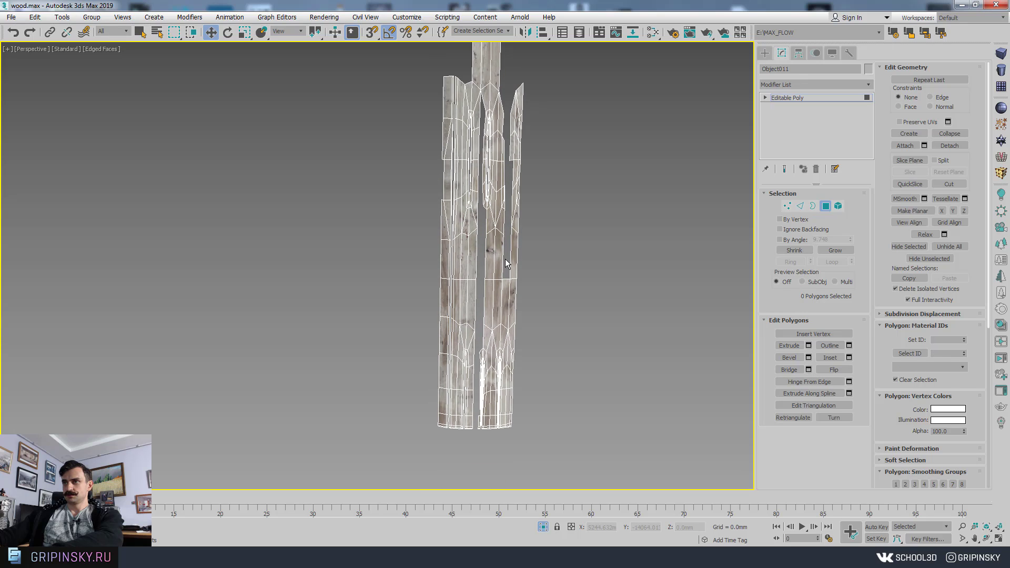
drag(504, 306, 505, 315)
key(Delete)
middle_drag(511, 320, 527, 306)
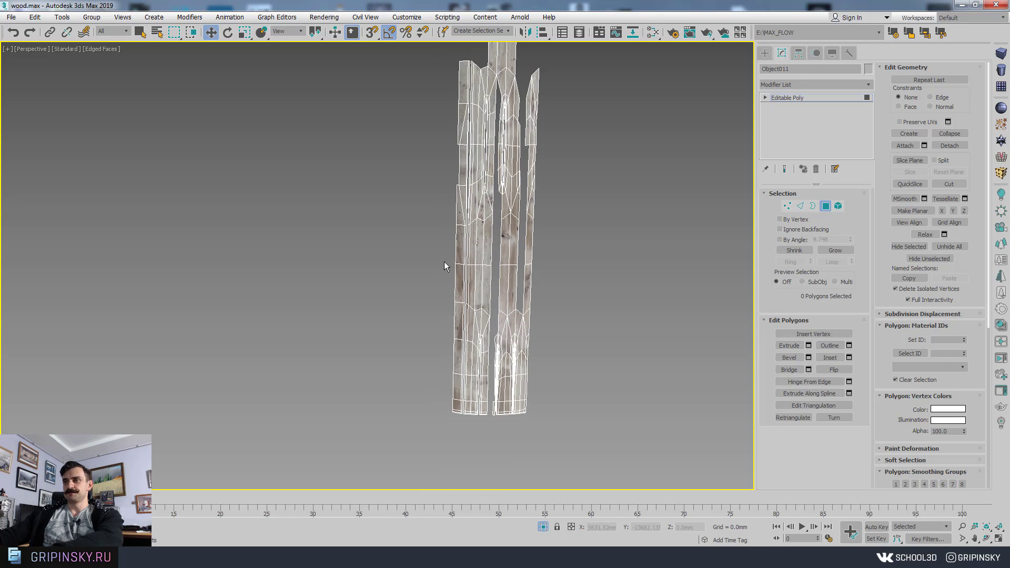
Delete the block of outer polygons along the left edge of the face's lower section
drag(474, 312, 475, 312)
key(Delete)
scroll(526, 339, down, 5)
middle_drag(528, 336, 496, 454)
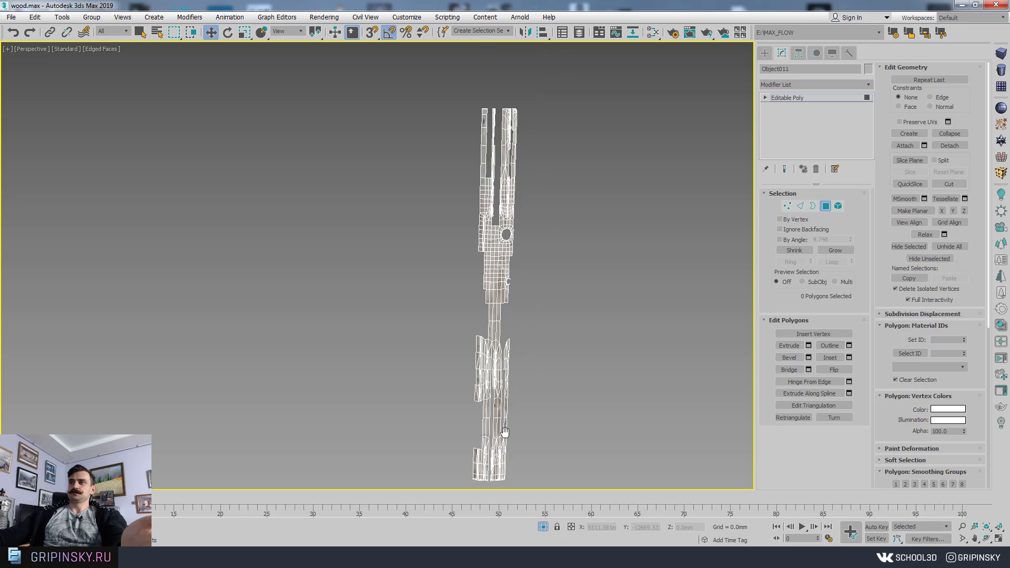
Delete more irregular polygon strips from the upper arms of the face, above the large knot hole
scroll(508, 221, up, 2)
middle_drag(508, 221, 494, 300)
scroll(494, 250, up, 2)
scroll(494, 250, down, 2)
drag(491, 138, 493, 211)
key(Delete)
middle_drag(451, 343, 463, 290)
drag(462, 235, 464, 237)
key(Delete)
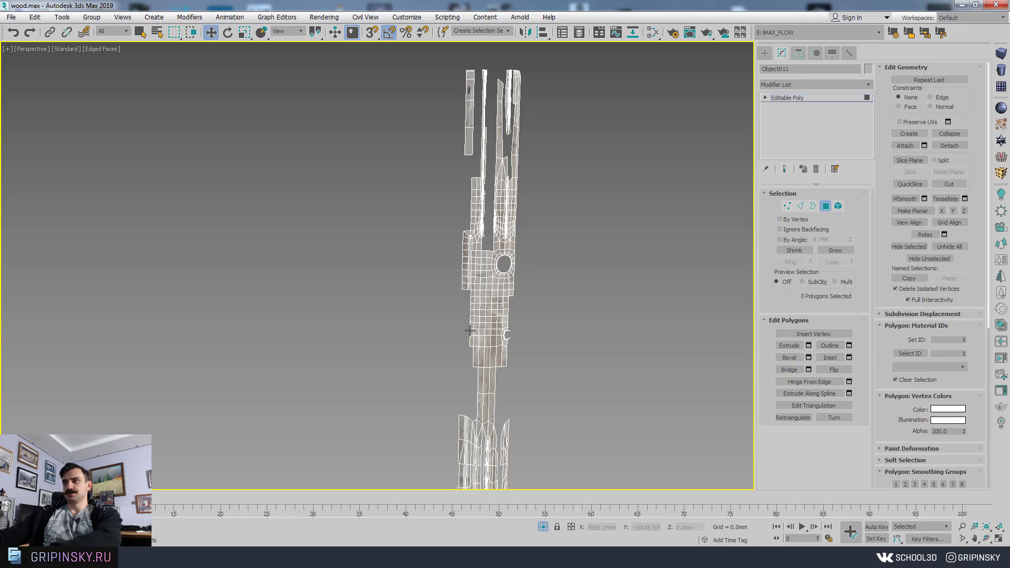
Select the polygon block at the lower left corner of the face and leave polygon editing
scroll(486, 354, down, 2)
middle_drag(486, 353, 472, 207)
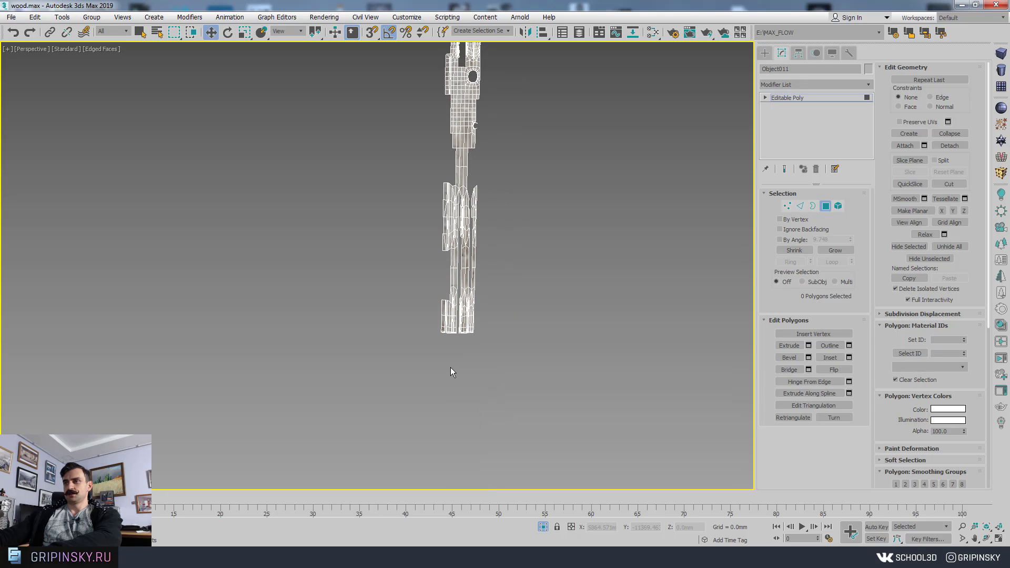
drag(453, 266, 445, 289)
middle_drag(466, 247, 468, 282)
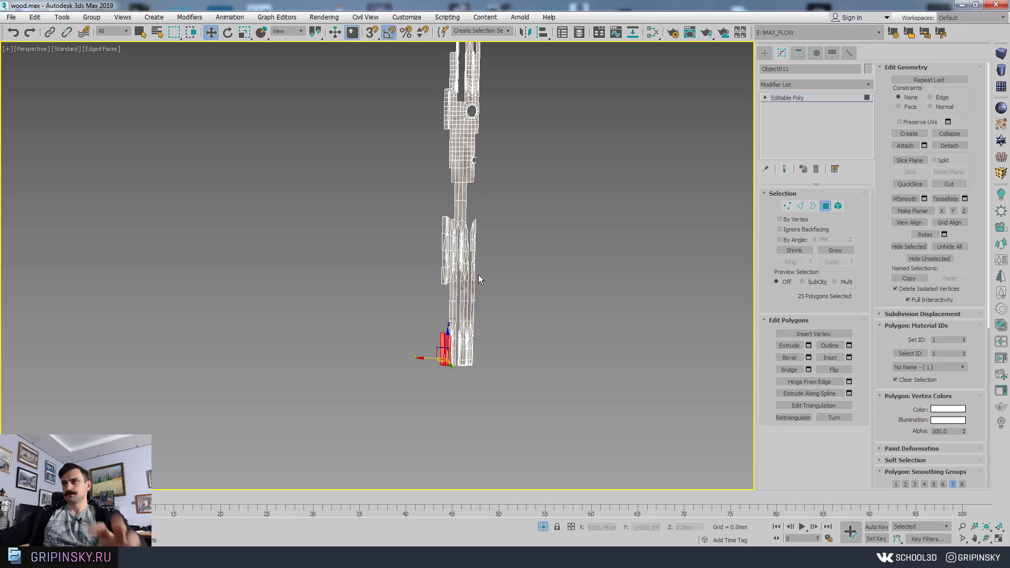
middle_drag(502, 222, 476, 325)
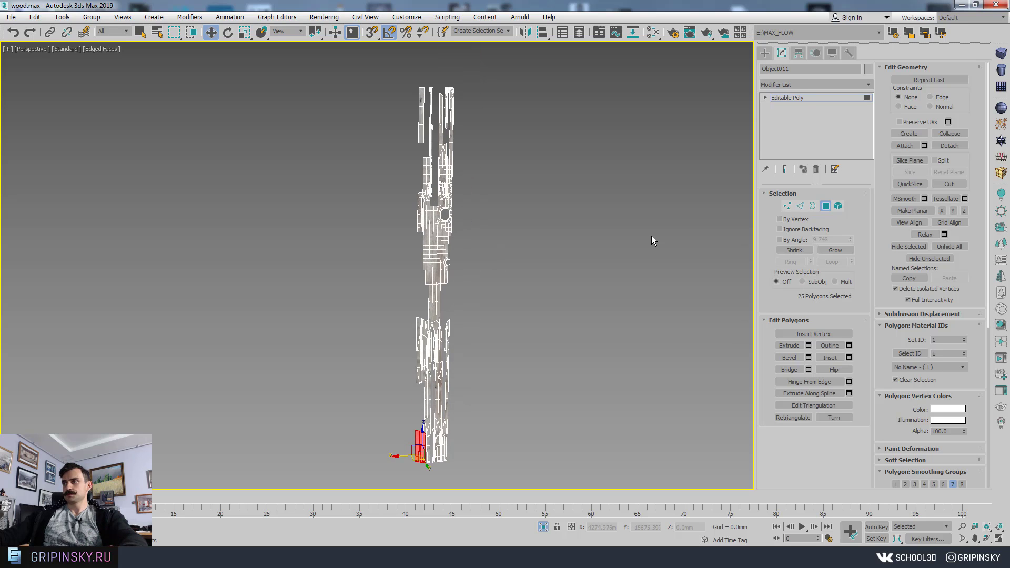
click(785, 94)
scroll(474, 245, up, 5)
scroll(473, 245, down, 3)
alt+middle_drag(472, 245, 409, 248)
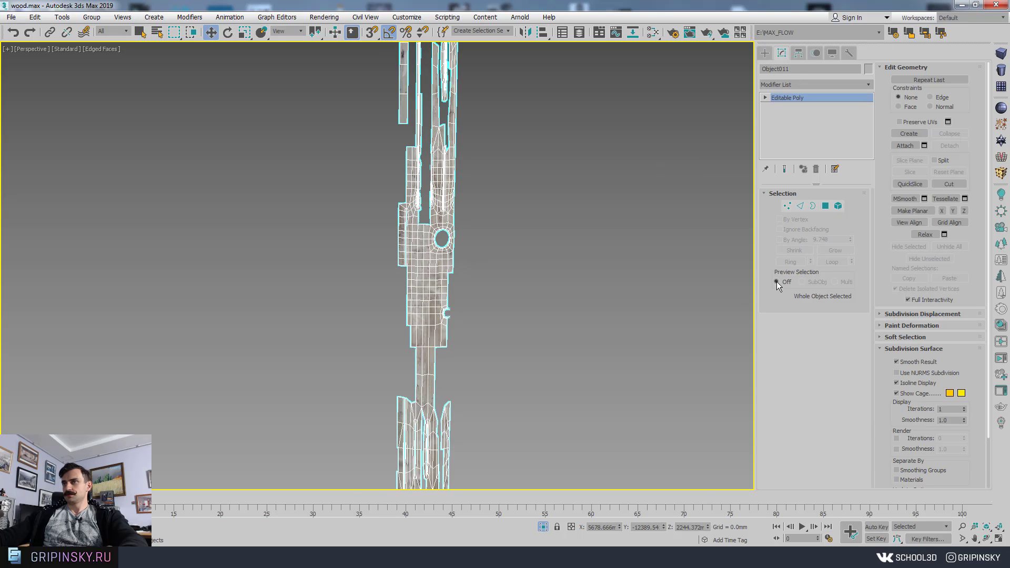
Resume polygon editing and delete irregular groups of polygons below and beside the large knot hole
scroll(415, 245, up, 5)
mouse_move(486, 337)
mouse_down()
mouse_move(485, 230)
mouse_move(484, 317)
mouse_up()
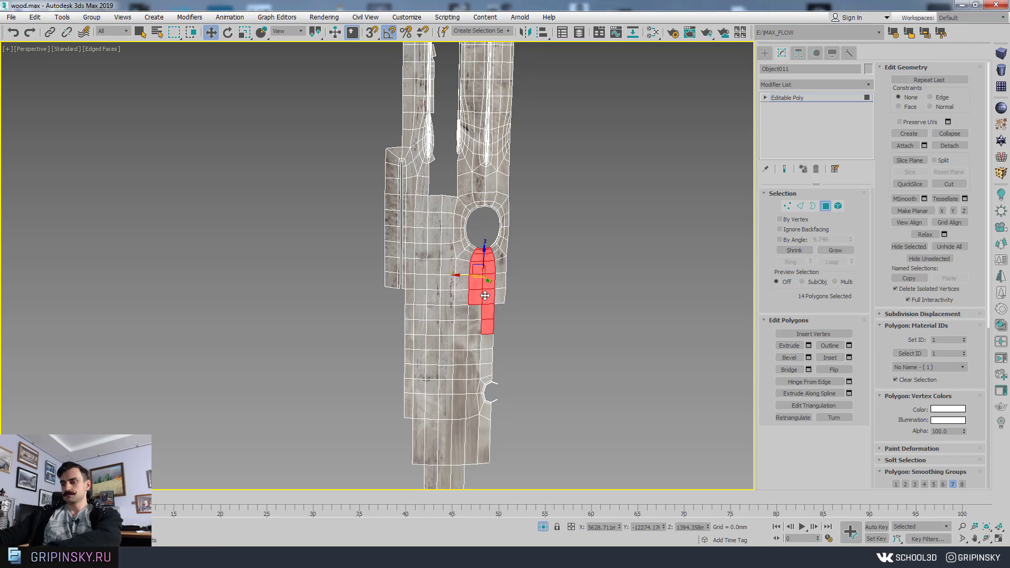
key(Delete)
key(Delete)
drag(450, 250, 481, 289)
key(Delete)
key(Delete)
scroll(464, 241, down, 8)
middle_drag(481, 291, 497, 251)
scroll(481, 285, up, 4)
scroll(532, 232, down, 5)
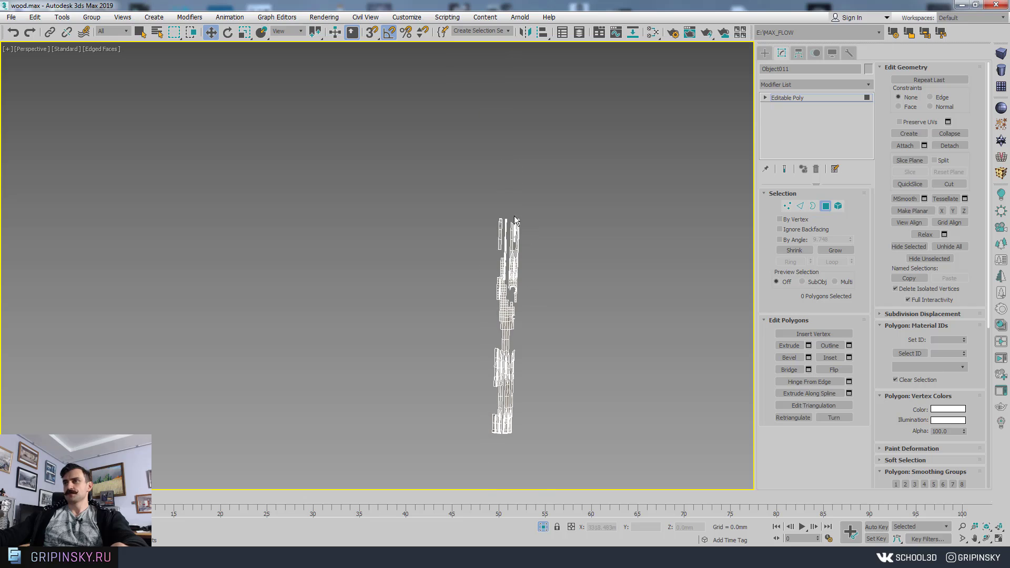
Select all remaining polygons and examine the thinned face's broken outline from close and wider views
drag(547, 489, 547, 489)
scroll(513, 280, up, 8)
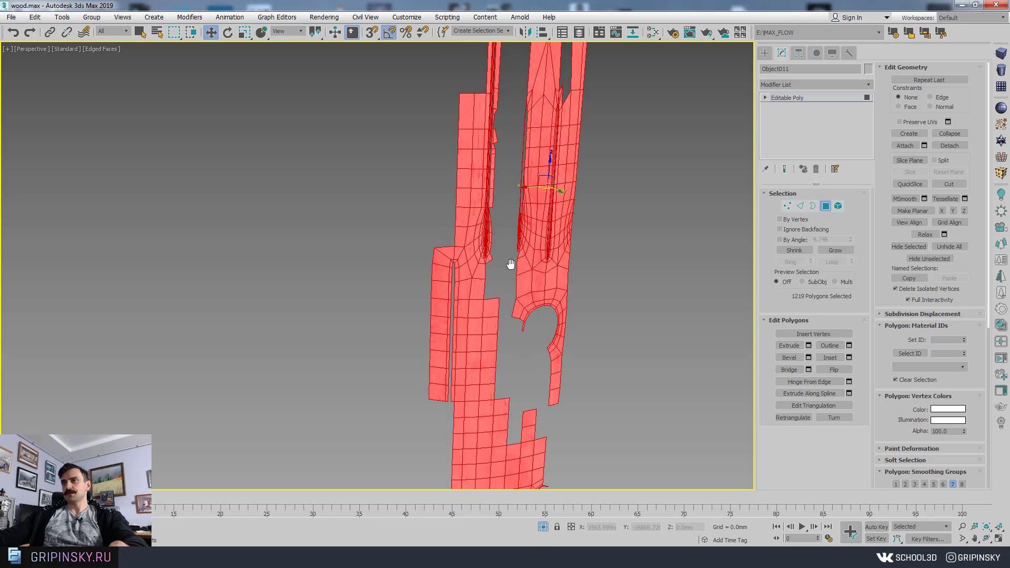
scroll(489, 226, up, 4)
scroll(475, 325, down, 7)
middle_drag(490, 420, 467, 307)
scroll(468, 308, up, 4)
scroll(468, 308, up, 4)
middle_drag(470, 242, 476, 266)
middle_drag(455, 195, 459, 206)
scroll(460, 206, up, 4)
middle_drag(460, 206, 472, 305)
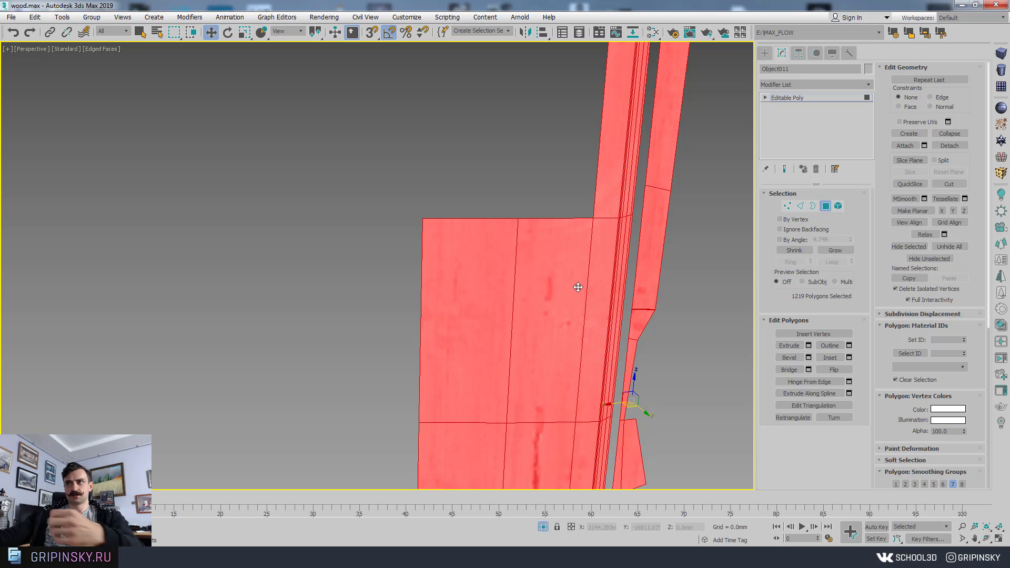
scroll(579, 288, down, 12)
middle_drag(567, 349, 492, 179)
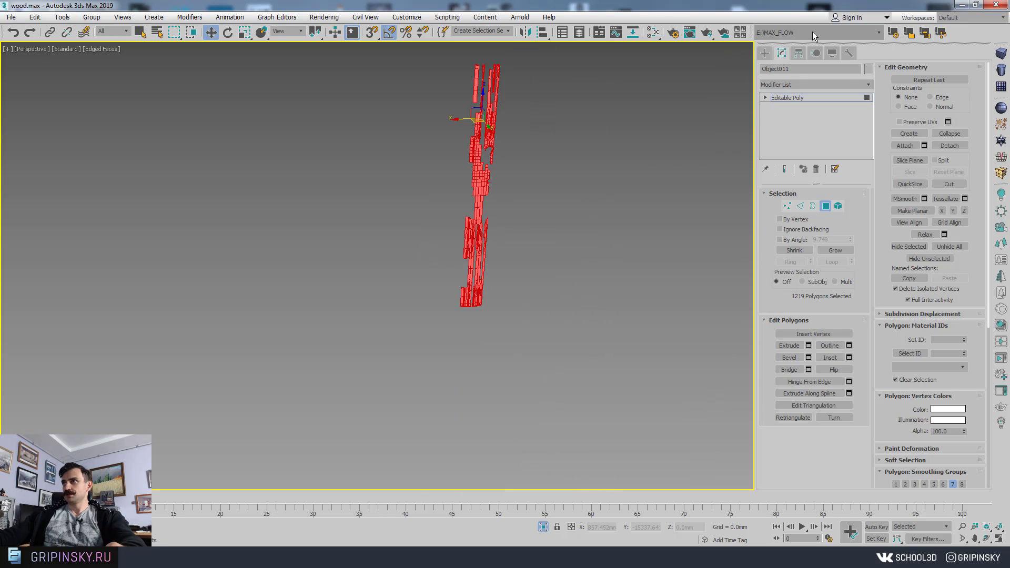
Create a square test plane about 278 mm wide below the thinned face, with one length segment and one width segment
click(785, 98)
scroll(550, 270, up, 2)
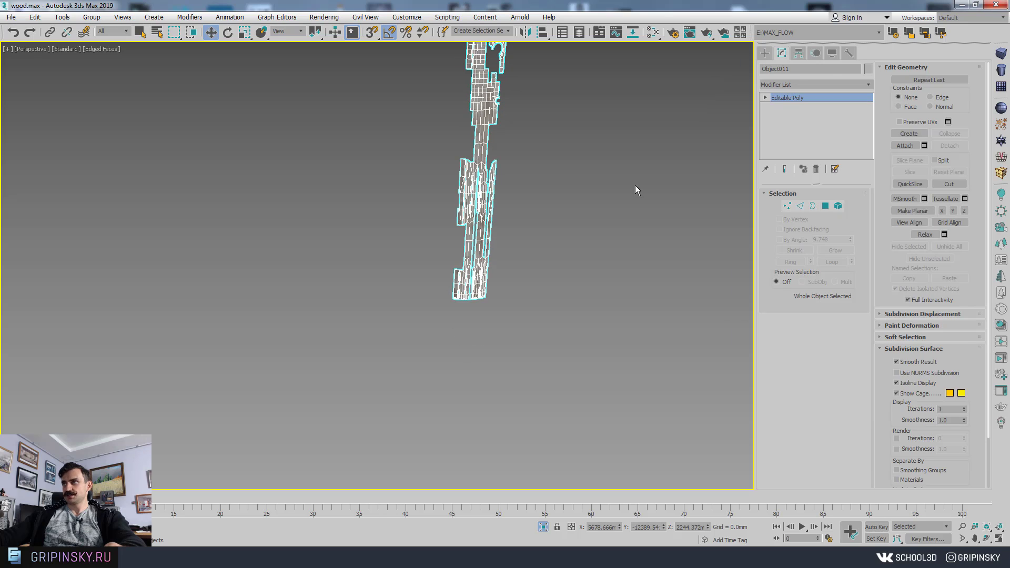
click(766, 53)
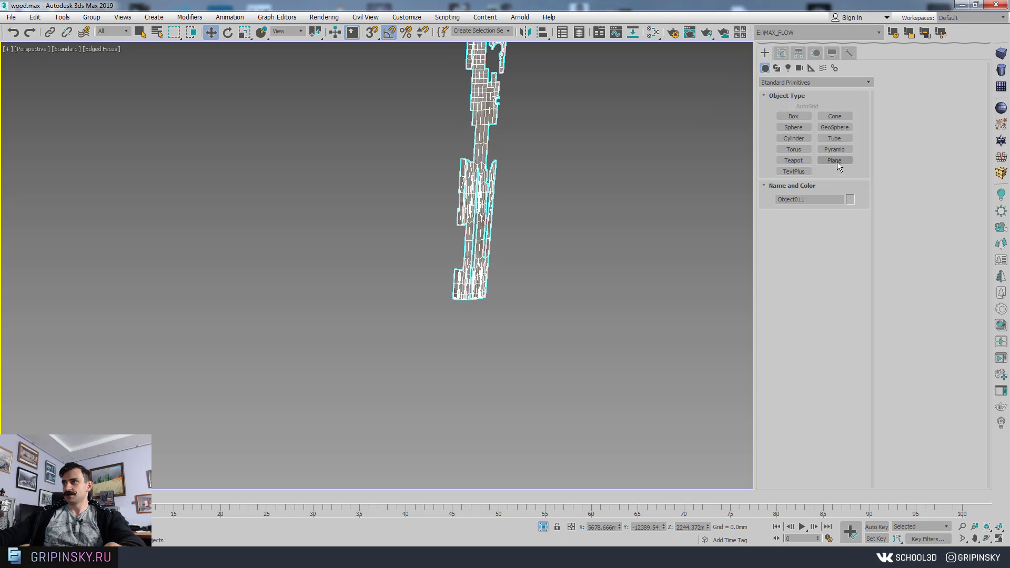
click(835, 161)
drag(450, 368, 462, 402)
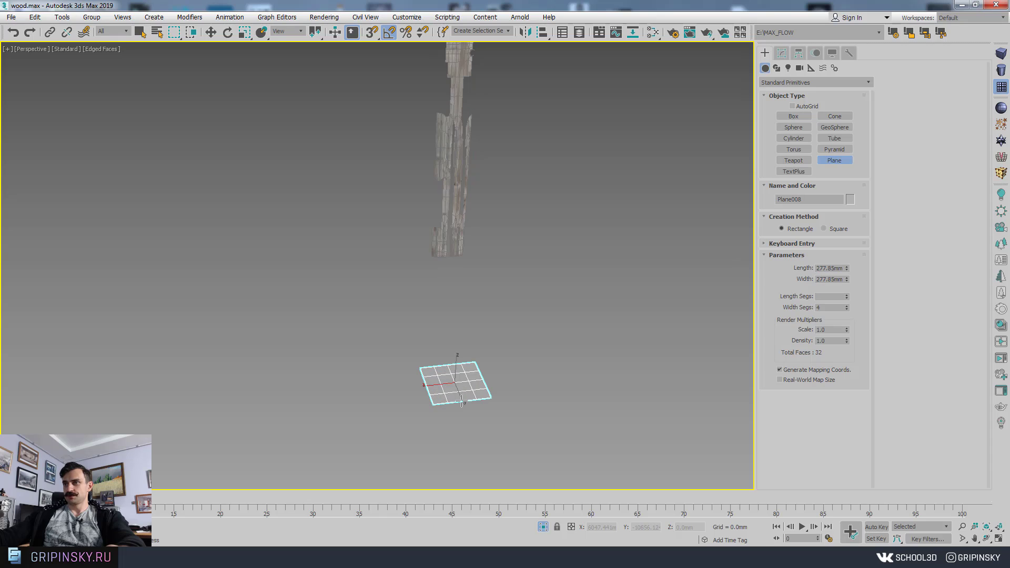
right_click(847, 298)
right_click(847, 309)
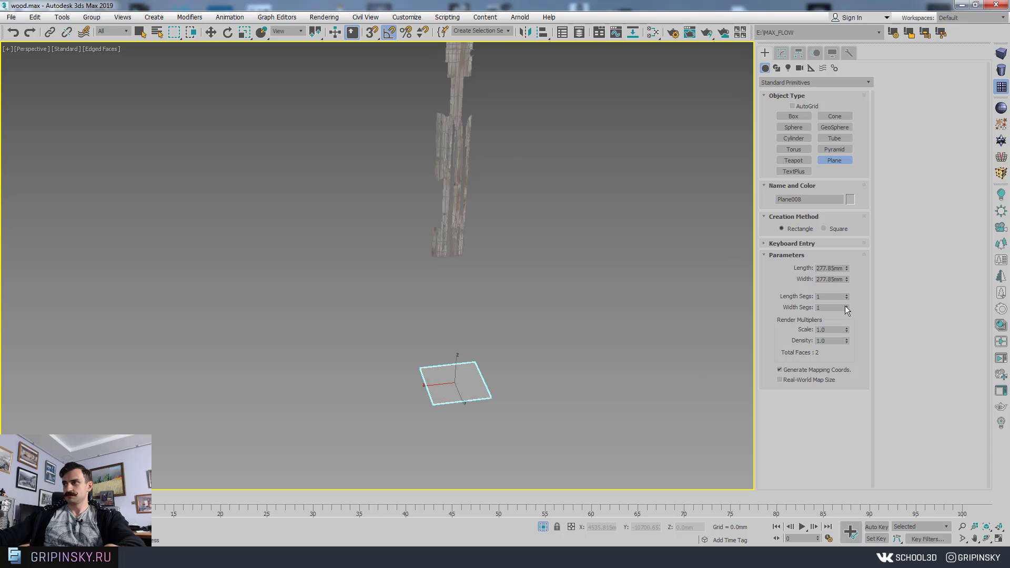
Copy the test plane along the X axis so a second one sits beside it
alt+middle_drag(457, 431, 468, 394)
key(w)
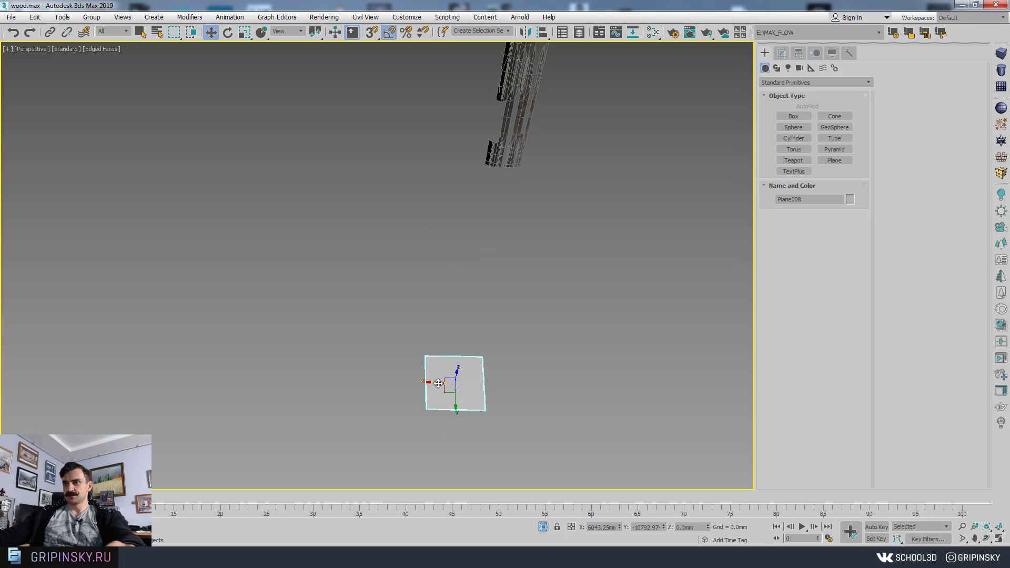
shift+drag(451, 384, 518, 383)
click(508, 324)
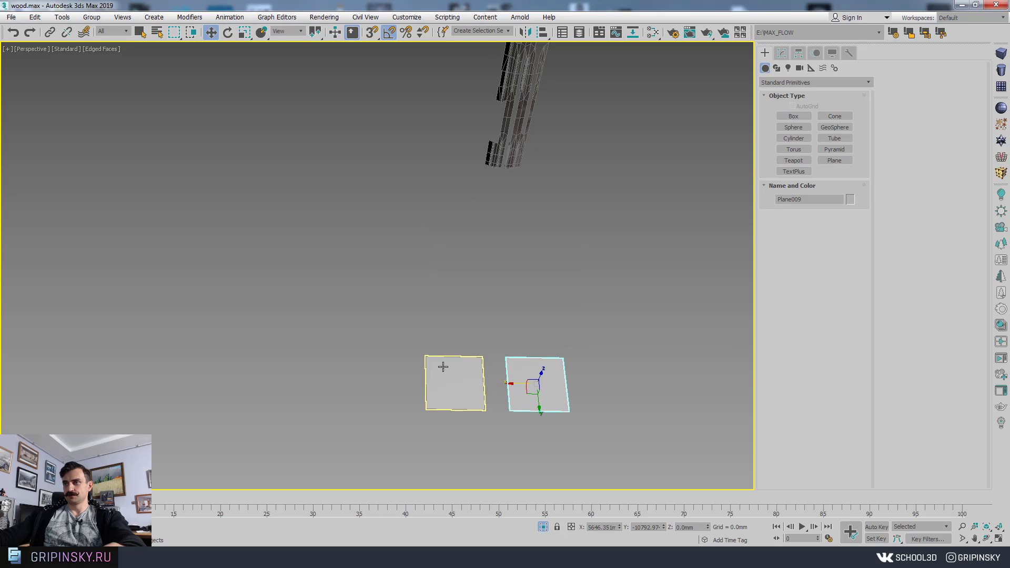
Convert both test planes to Editable Poly
click(466, 388)
middle_drag(466, 388, 473, 343)
scroll(473, 343, up, 3)
right_click(471, 329)
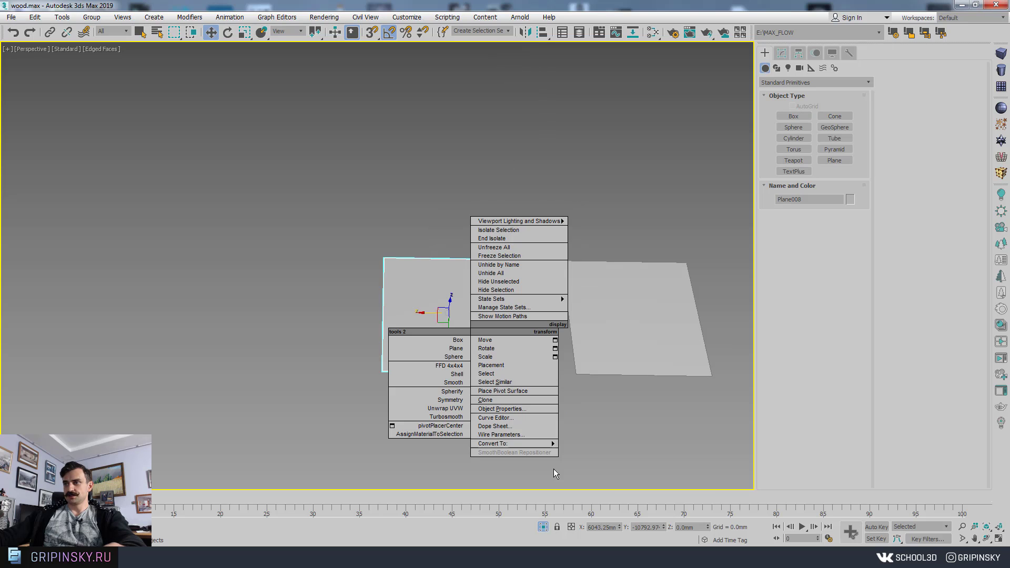
click(611, 244)
drag(605, 214, 479, 343)
right_click(605, 329)
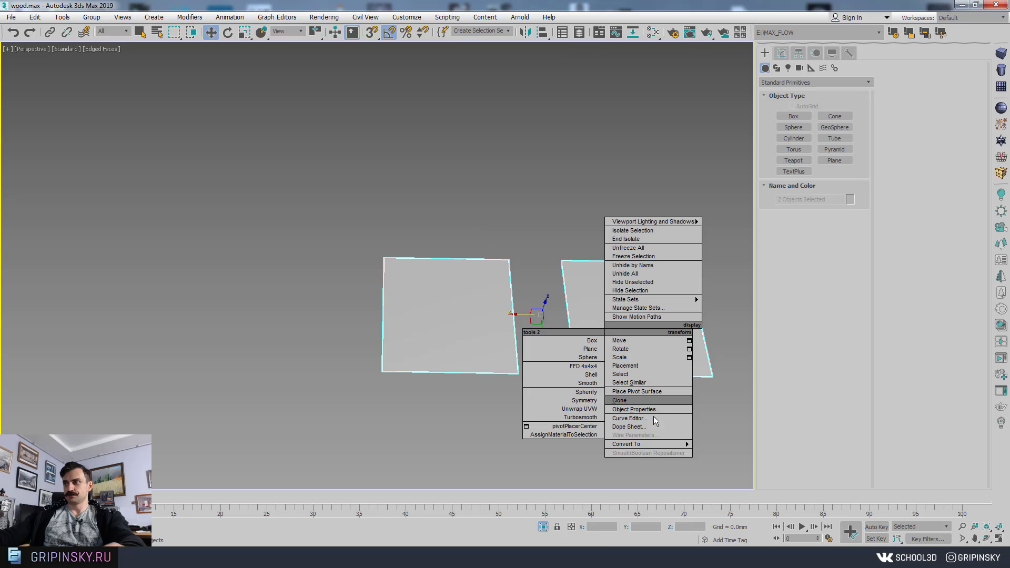
mouse_move(653, 444)
click(710, 454)
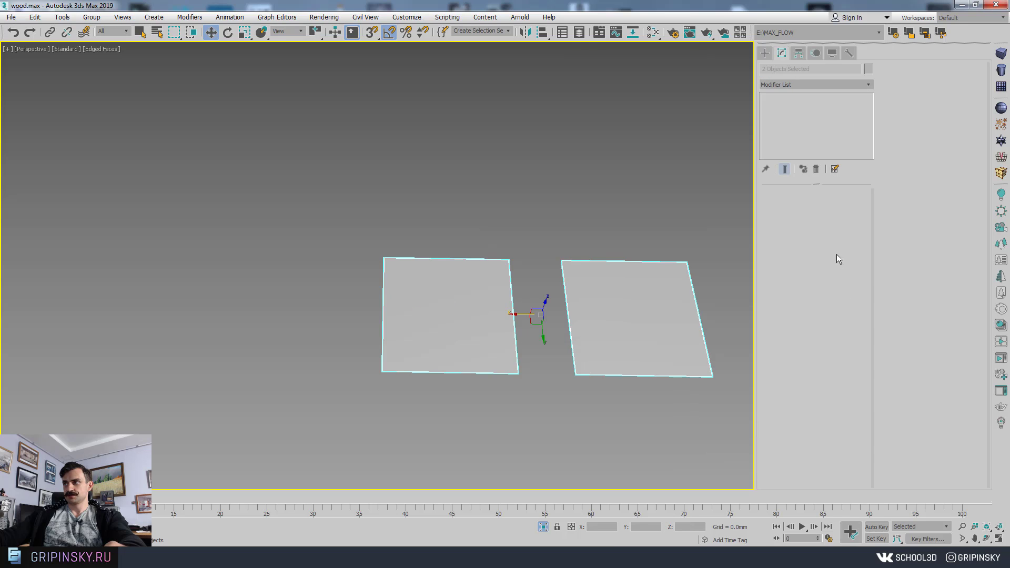
Inset the single polygon of the original test plane by 25.4 mm
click(523, 196)
click(494, 318)
click(823, 207)
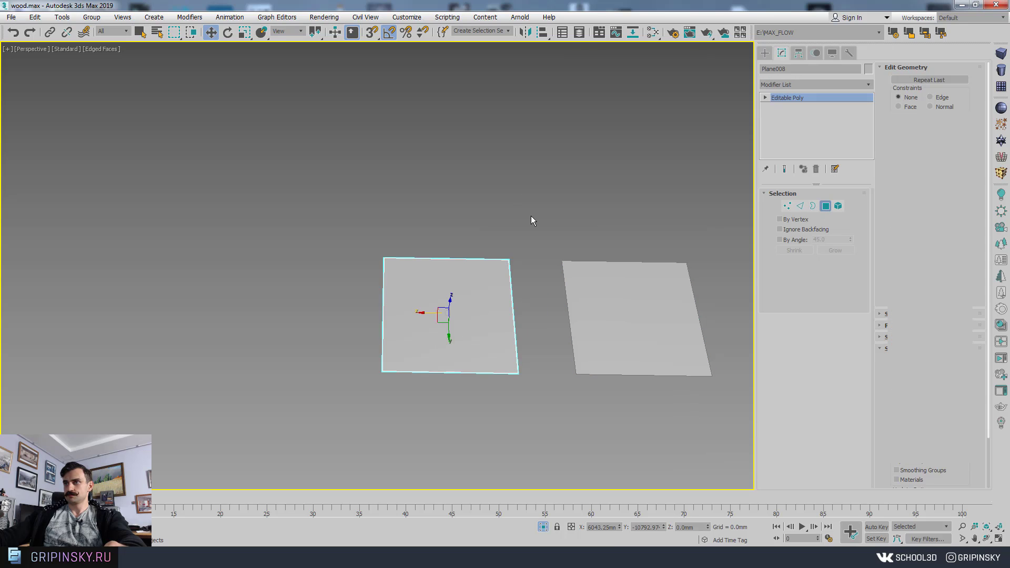
click(484, 326)
click(850, 358)
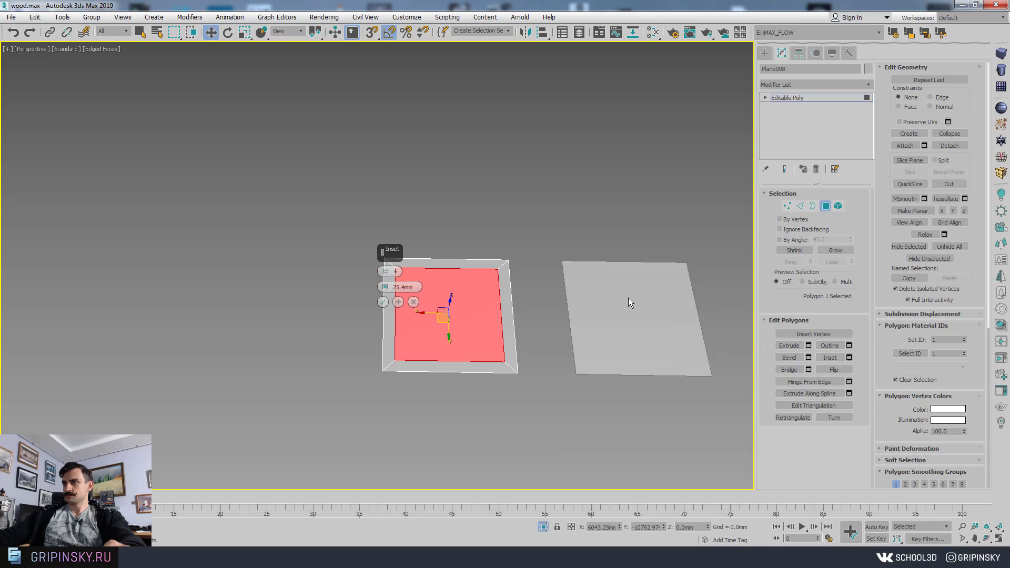
click(383, 301)
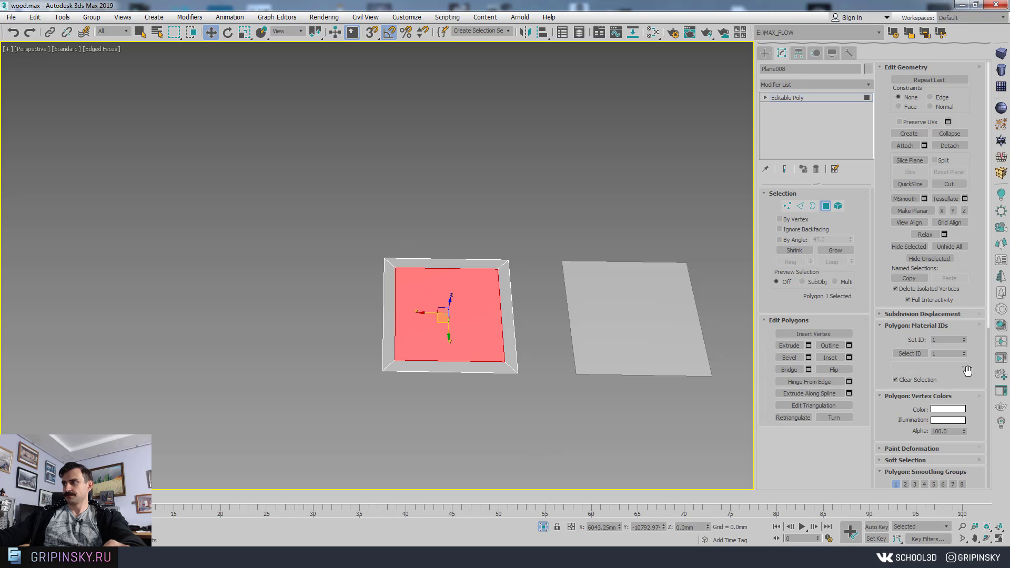
Toggle NURMS subdivision on and off for the inset plane and the plain plane to compare their corners
scroll(967, 371, down, 5)
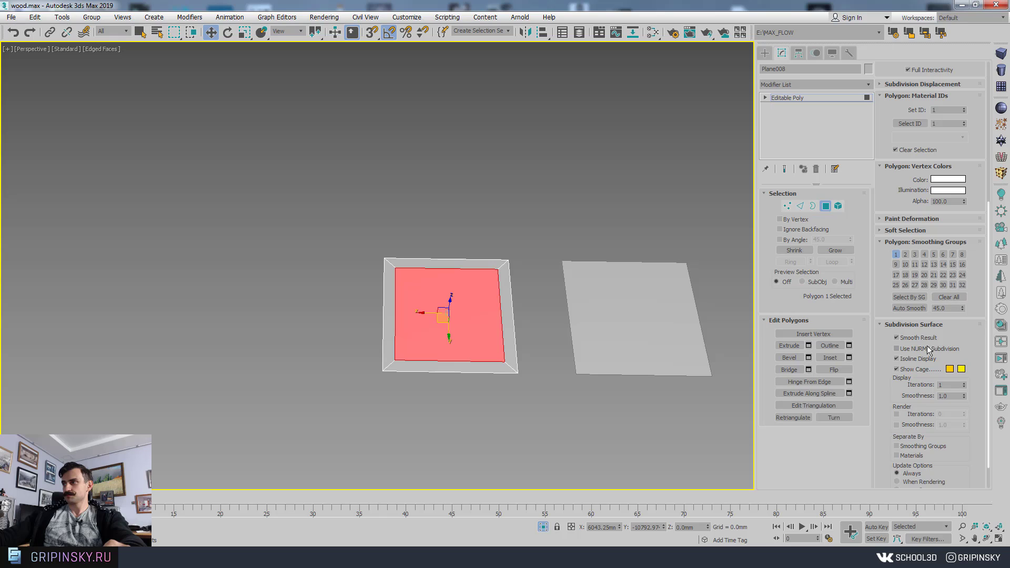
click(917, 349)
click(919, 349)
click(592, 339)
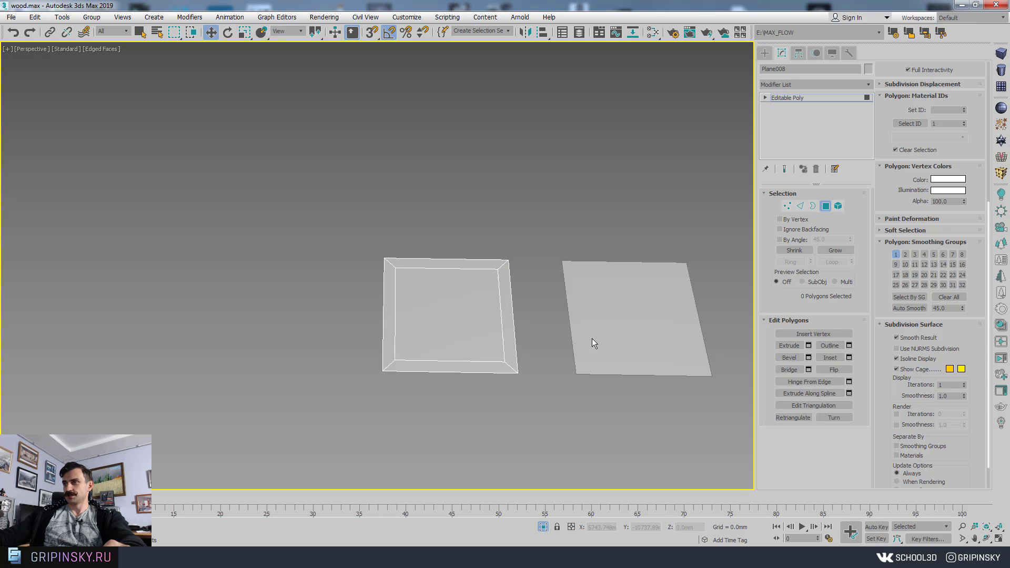
middle_drag(592, 339, 556, 331)
click(810, 100)
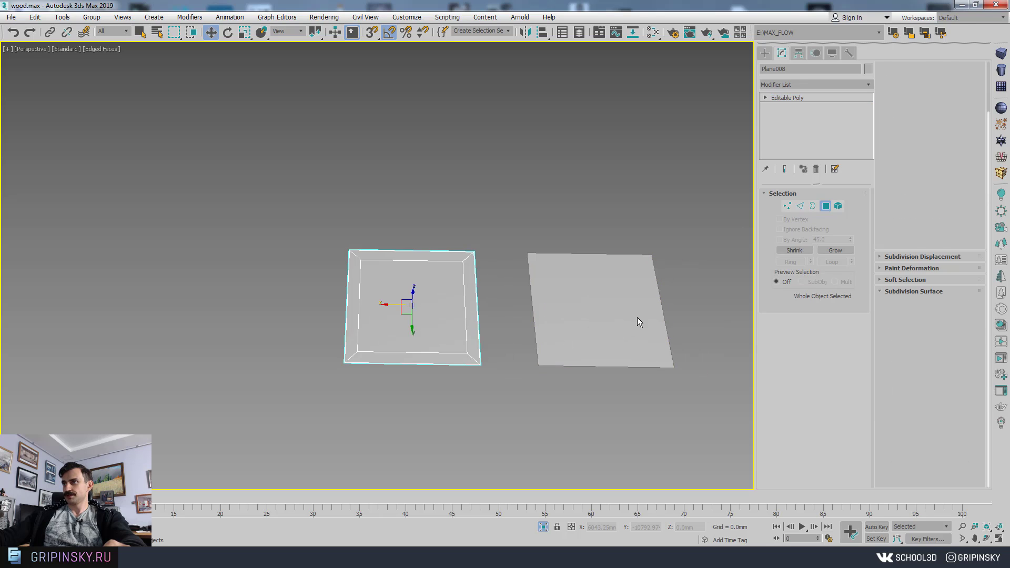
click(636, 317)
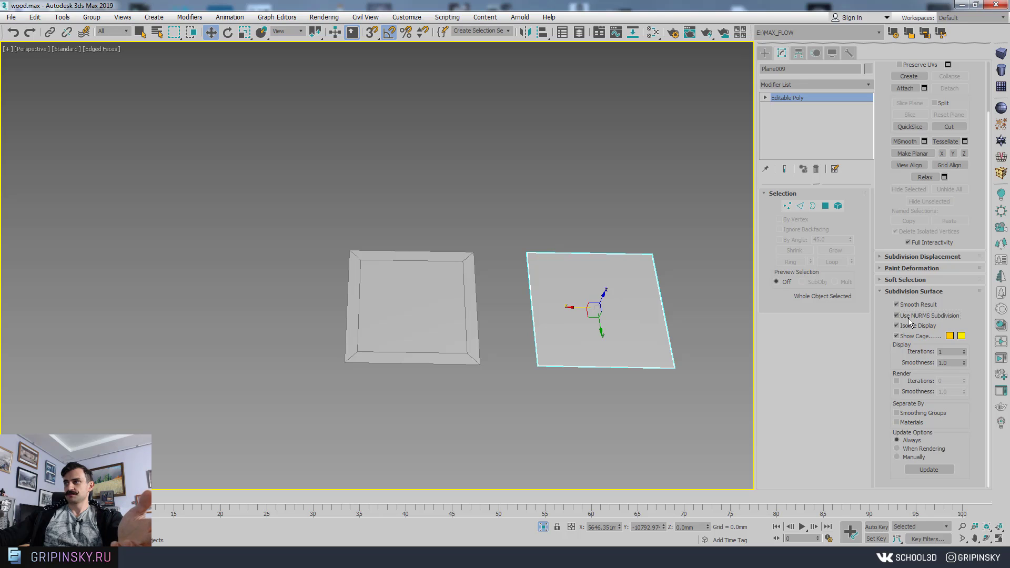
drag(326, 207, 752, 359)
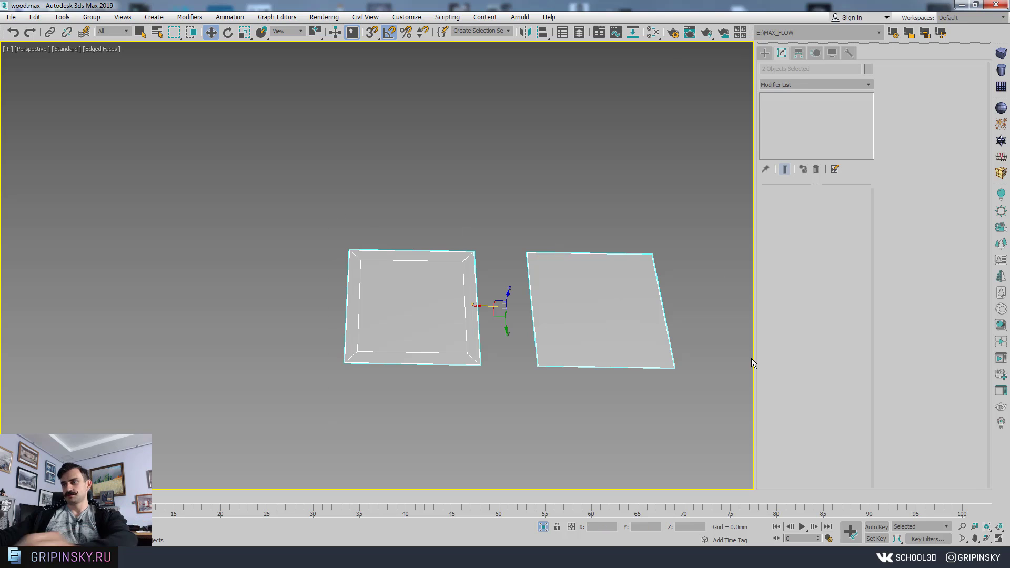
Delete both test planes
scroll(591, 338, down, 5)
middle_drag(591, 339, 546, 361)
drag(460, 293, 559, 386)
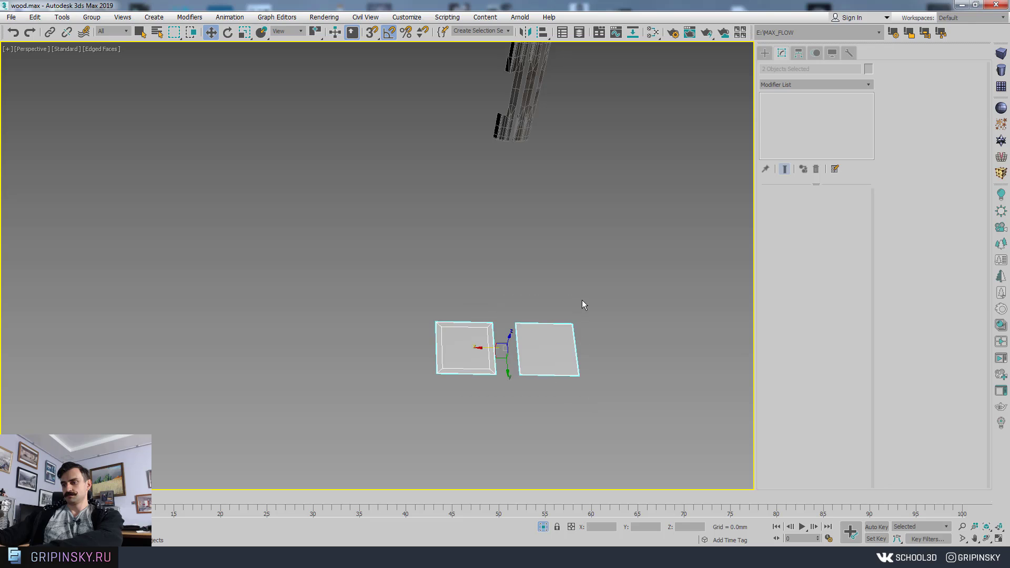
key(Delete)
Select the thinned beam face and examine its sharp outline corners and crack edges up close
middle_drag(573, 295, 568, 465)
drag(442, 142, 520, 262)
middle_drag(553, 192, 450, 237)
scroll(522, 218, up, 5)
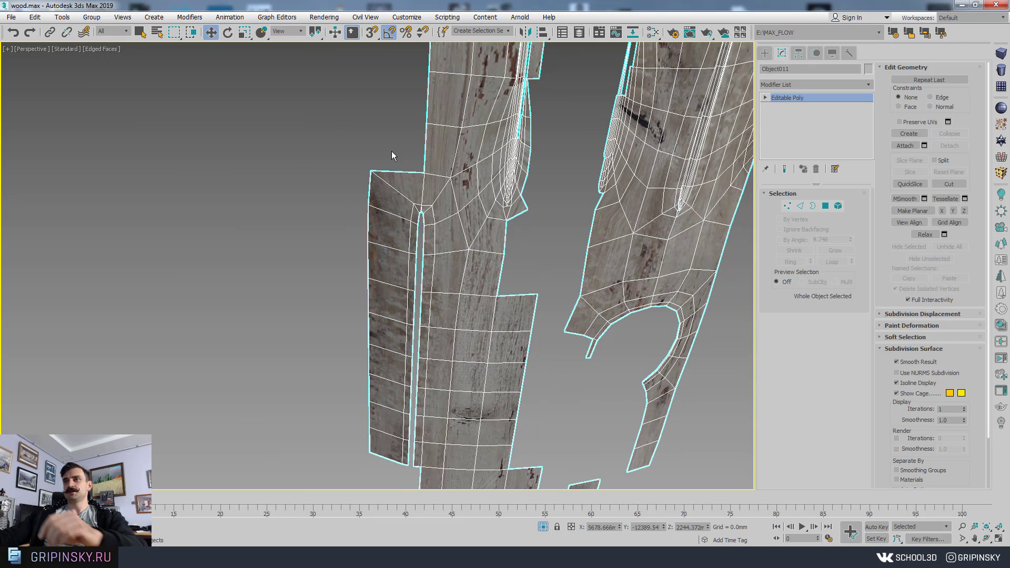
middle_drag(391, 156, 377, 209)
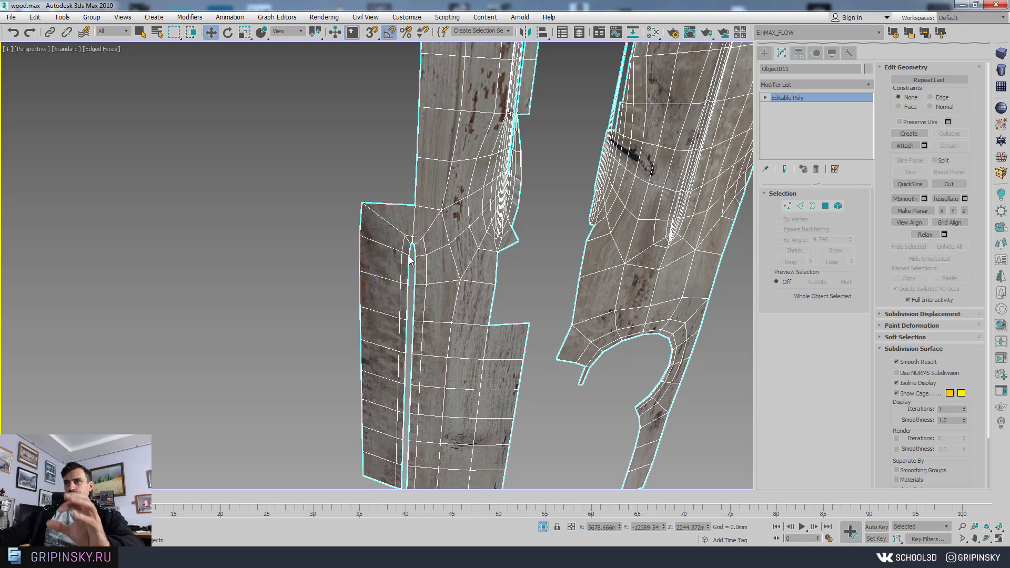
scroll(411, 262, down, 3)
scroll(339, 217, up, 5)
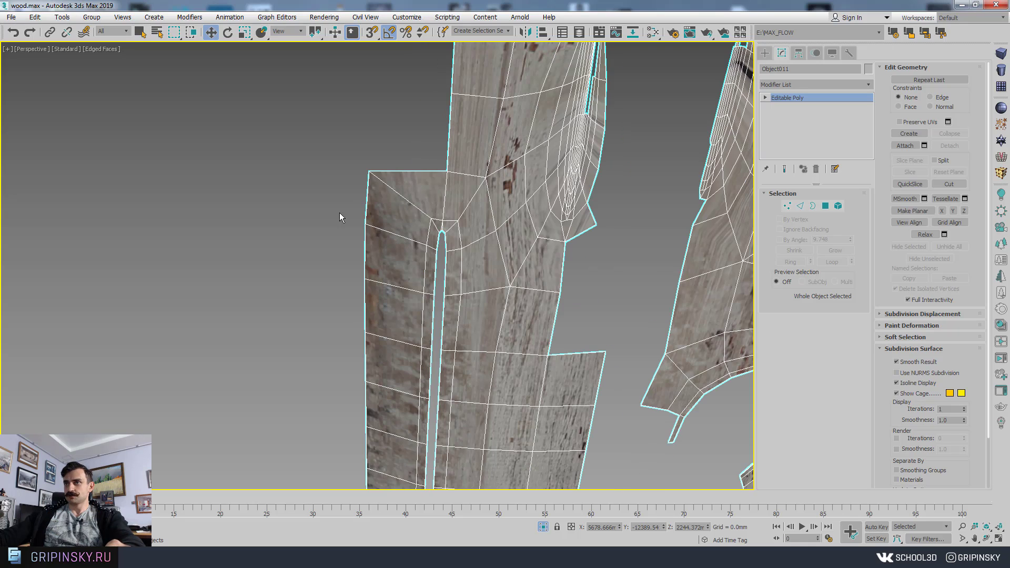
scroll(339, 217, down, 6)
Select all polygons of the thinned face and inset them as a group by 0.1 mm
click(826, 206)
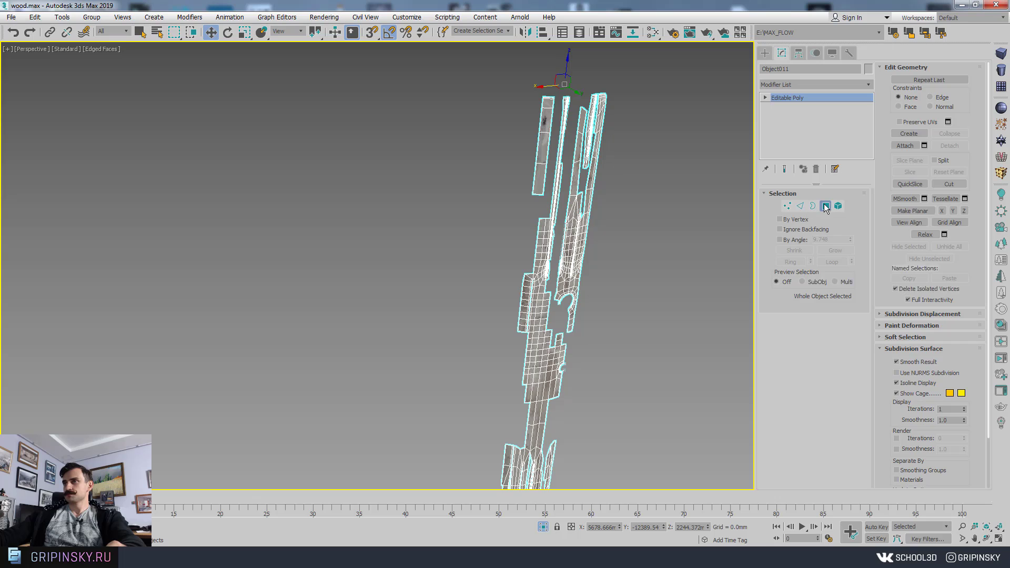
key(ctrl+a)
alt+middle_drag(577, 410, 511, 313)
scroll(488, 403, up, 10)
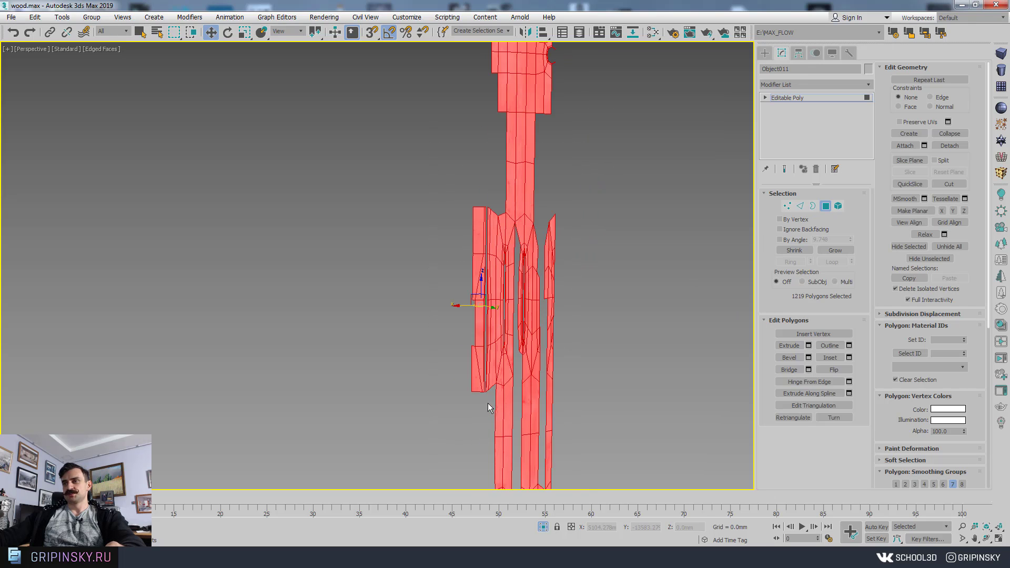
middle_drag(474, 309, 459, 264)
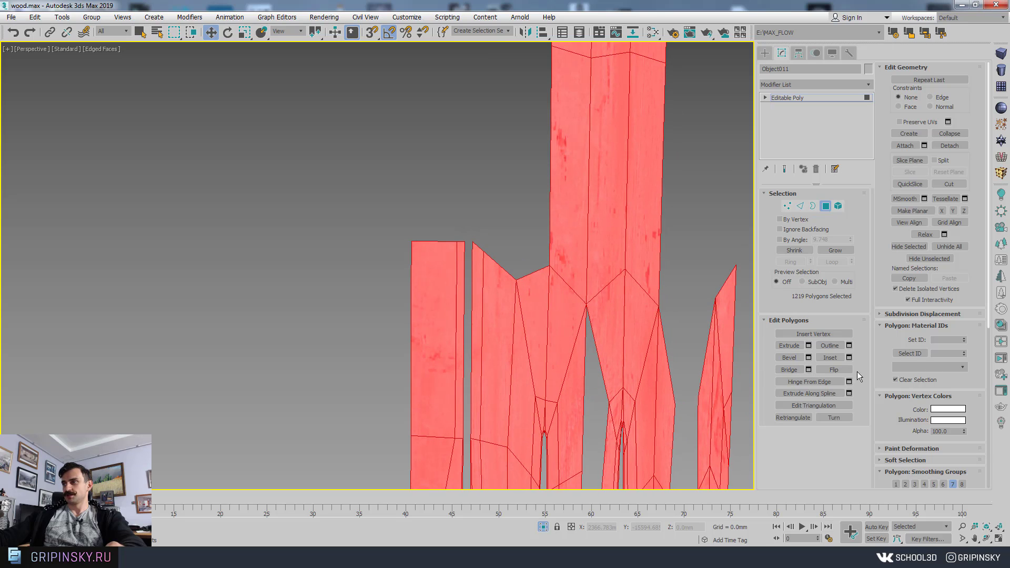
click(849, 358)
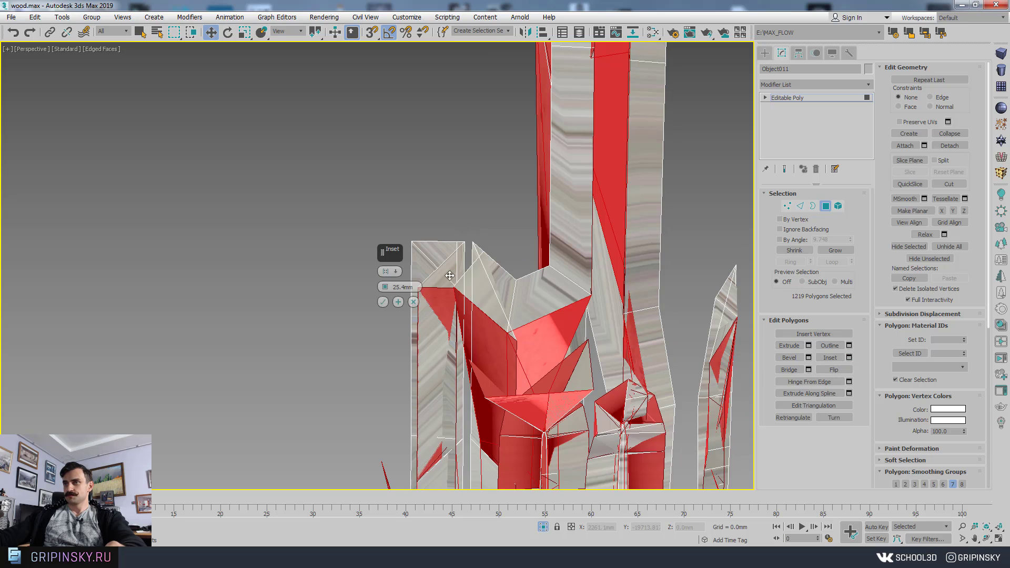
drag(383, 287, 382, 287)
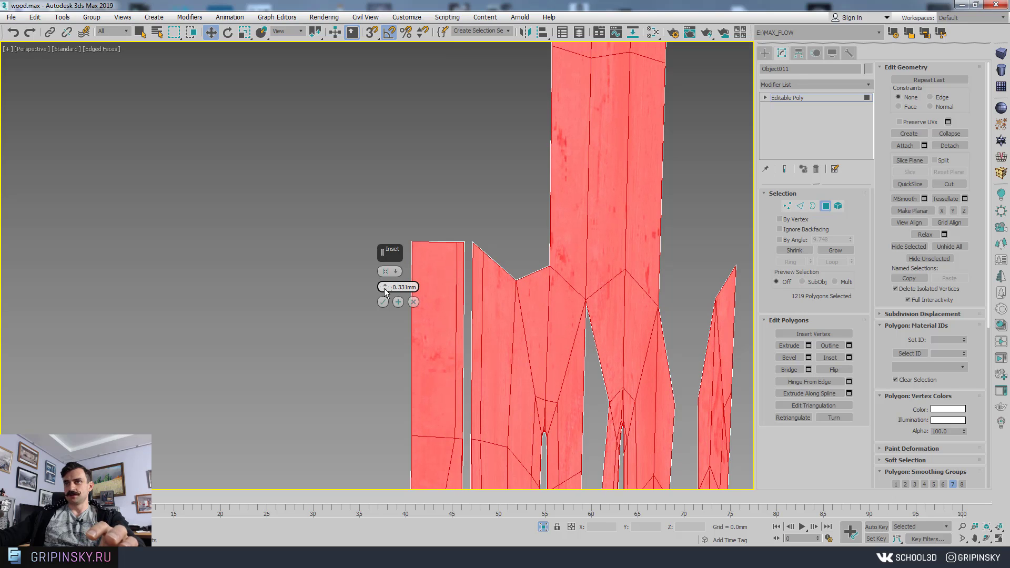
right_click(385, 288)
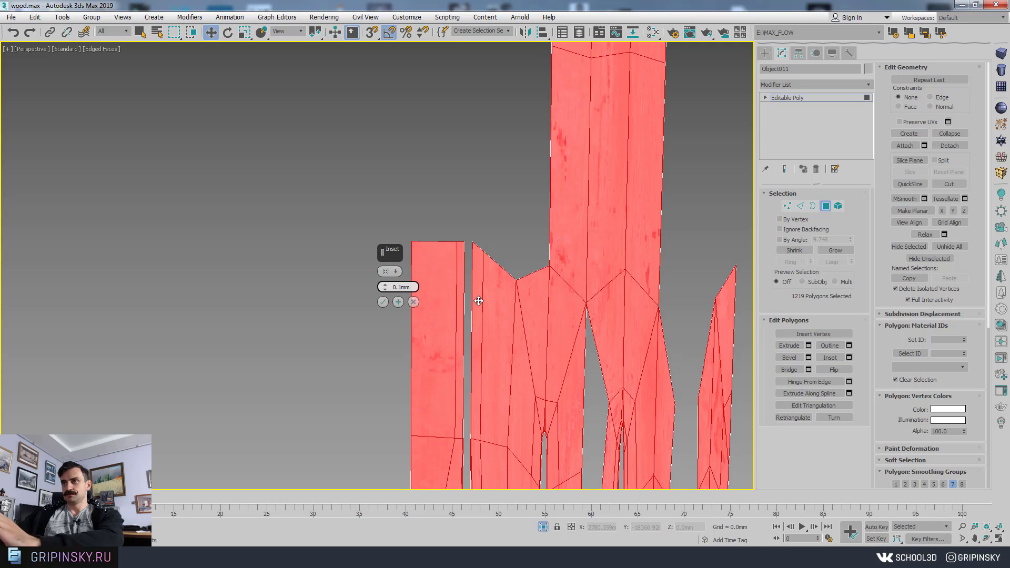
click(383, 301)
Leave polygon editing and apply a TurboSmooth modifier to the thinned face
scroll(442, 298, down, 4)
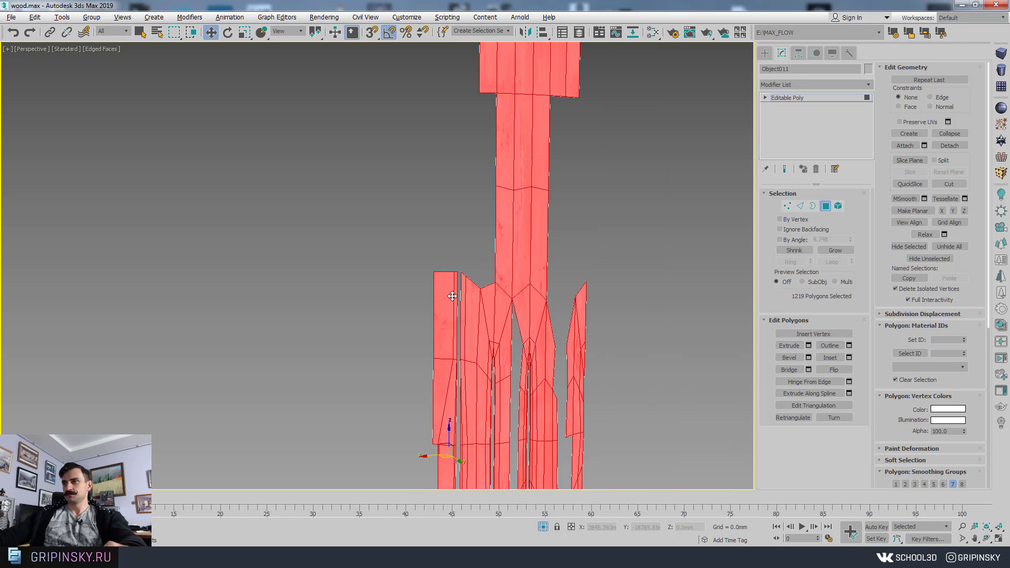
click(792, 98)
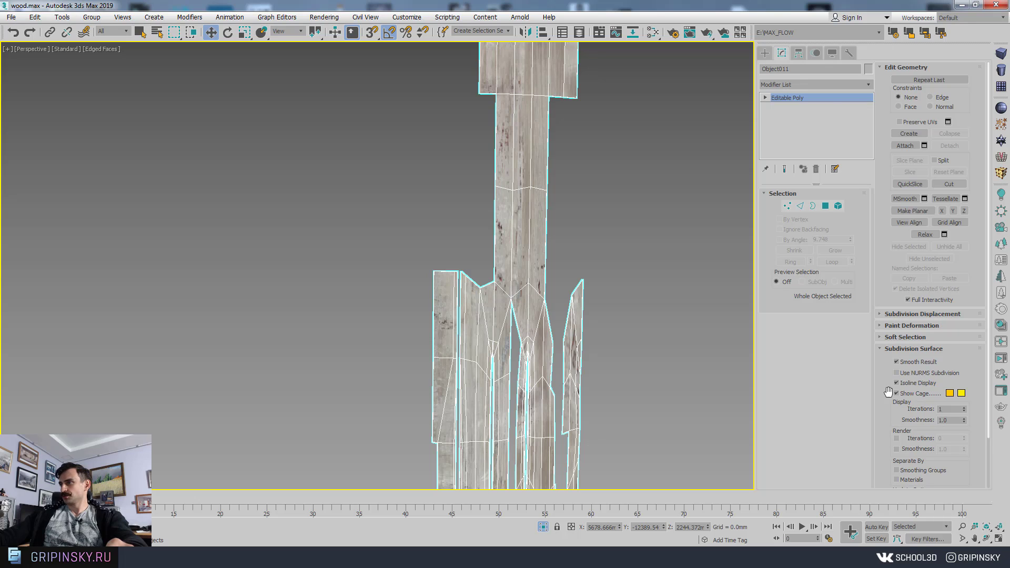
click(808, 84)
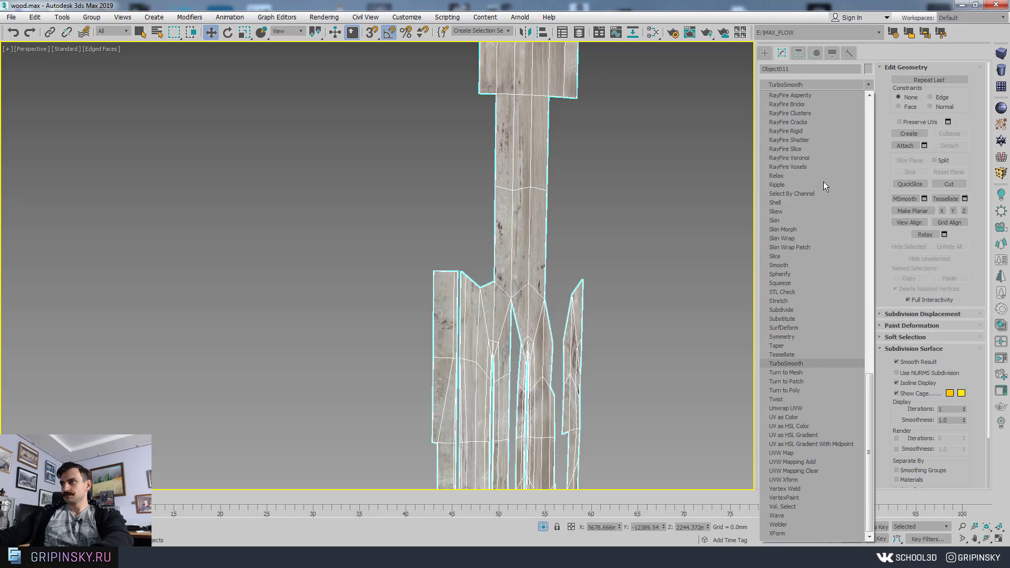
click(803, 362)
Examine the smoothed outline of the thinned face along its whole length, including the strip ends and knot hole
scroll(494, 284, up, 5)
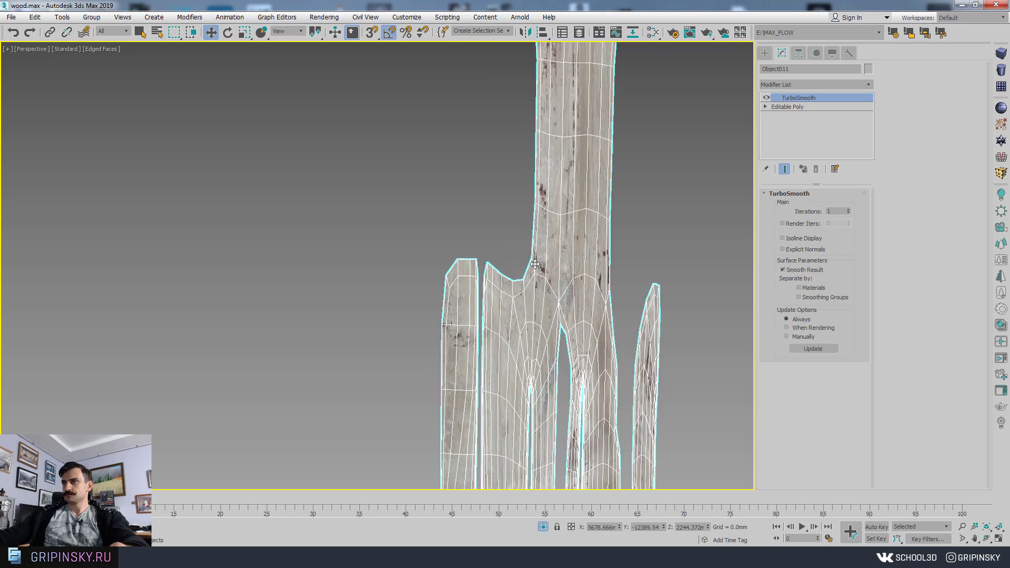
scroll(493, 290, down, 5)
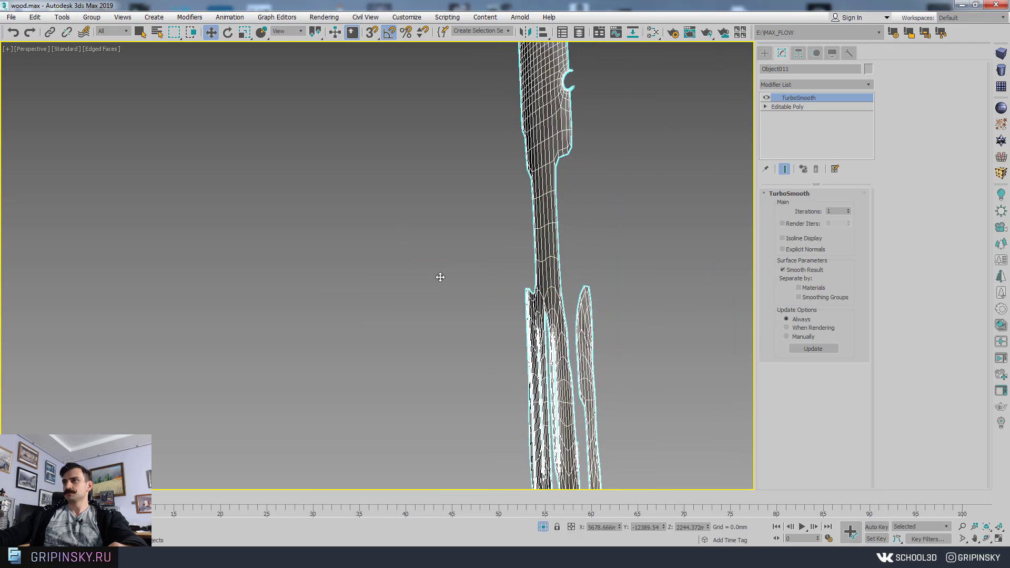
middle_drag(578, 232, 509, 265)
middle_drag(526, 163, 532, 271)
middle_drag(504, 123, 539, 225)
scroll(539, 225, up, 5)
scroll(539, 225, down, 5)
alt+middle_drag(550, 298, 579, 279)
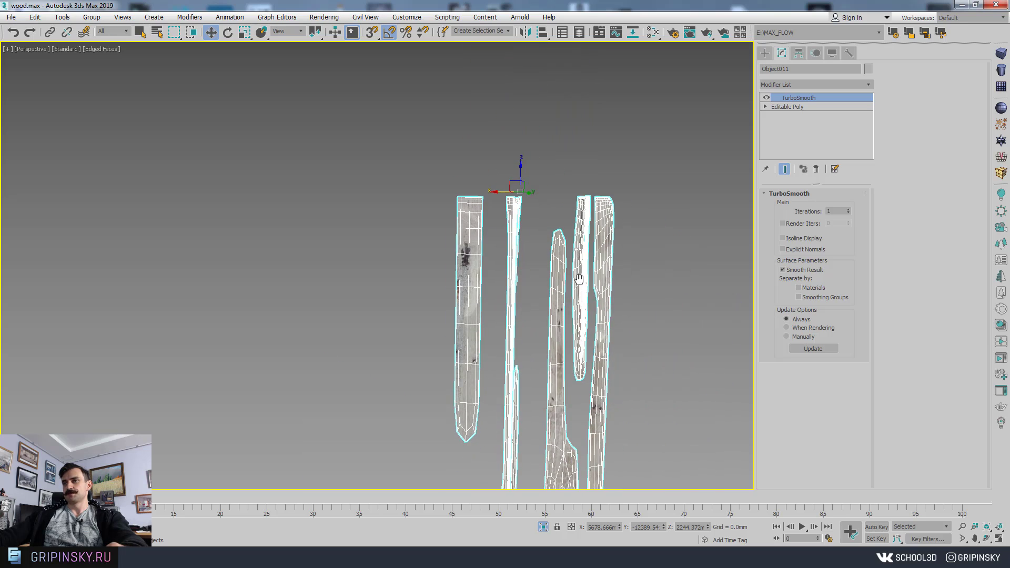
middle_drag(521, 408, 502, 252)
scroll(497, 248, down, 5)
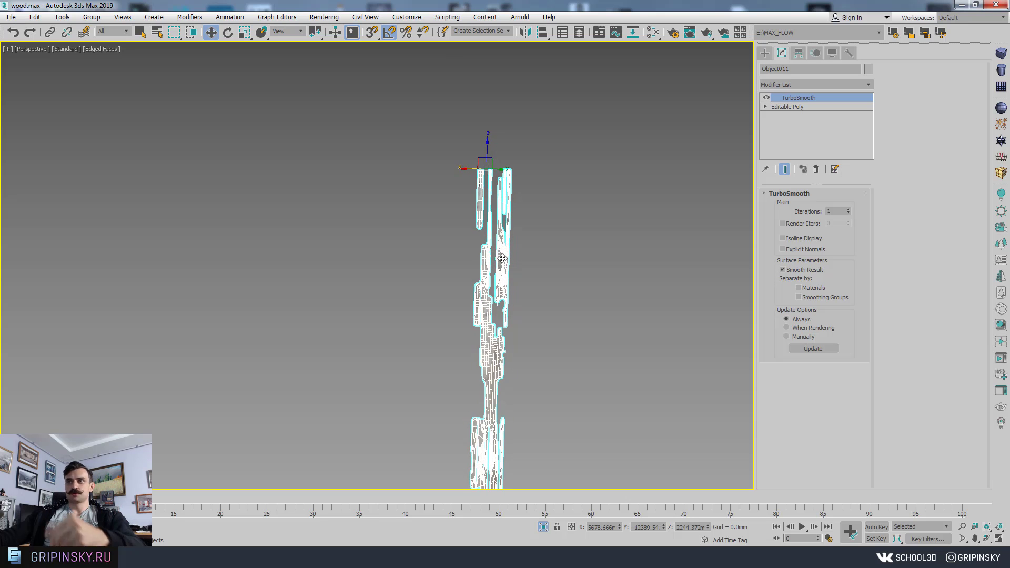
scroll(502, 259, up, 5)
scroll(512, 185, up, 2)
alt+middle_drag(512, 185, 500, 447)
middle_drag(481, 147, 446, 464)
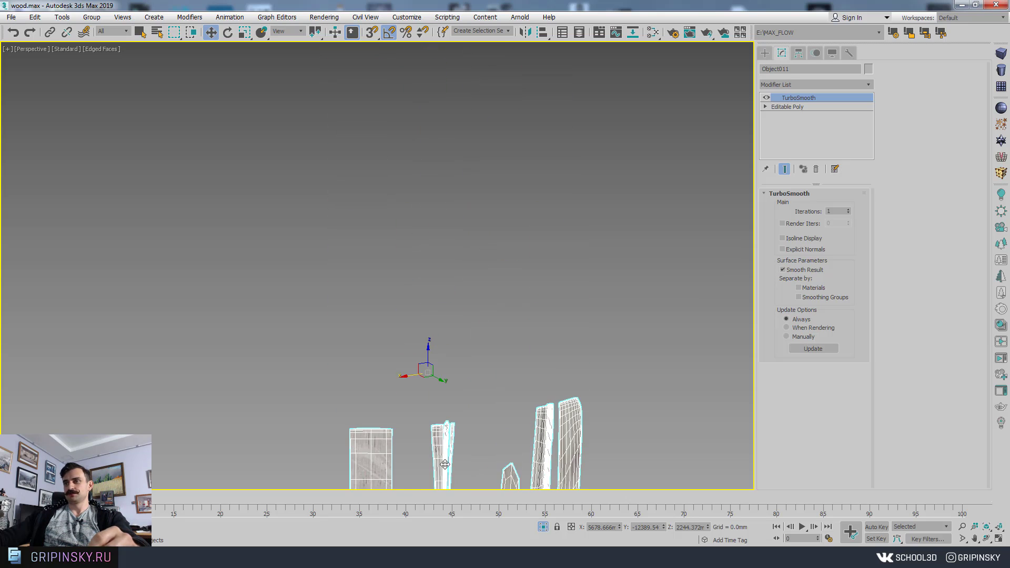
Collapse the smoothed thinned face into an Editable Poly
scroll(445, 464, up, 4)
right_click(407, 267)
mouse_move(482, 382)
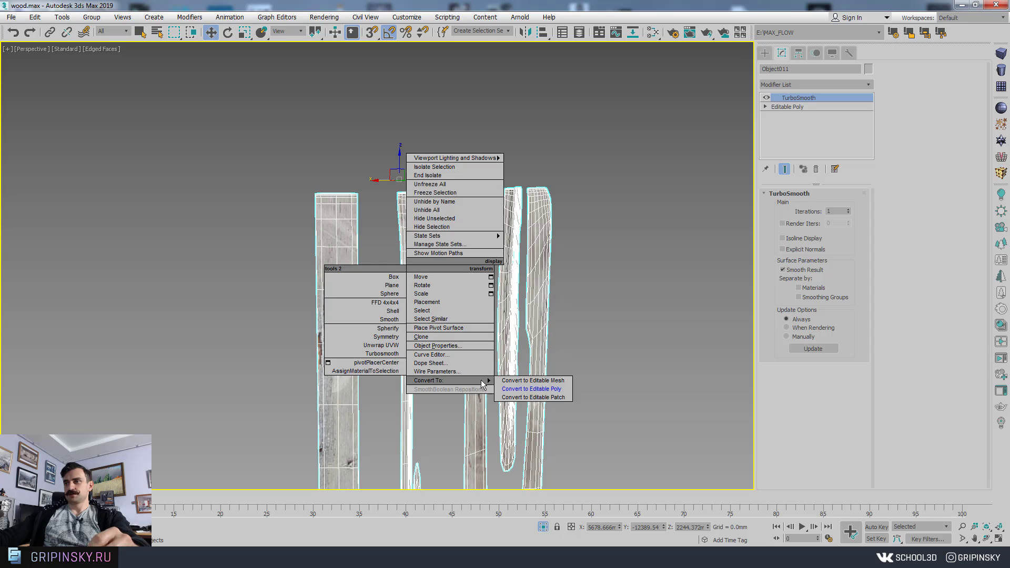
click(532, 390)
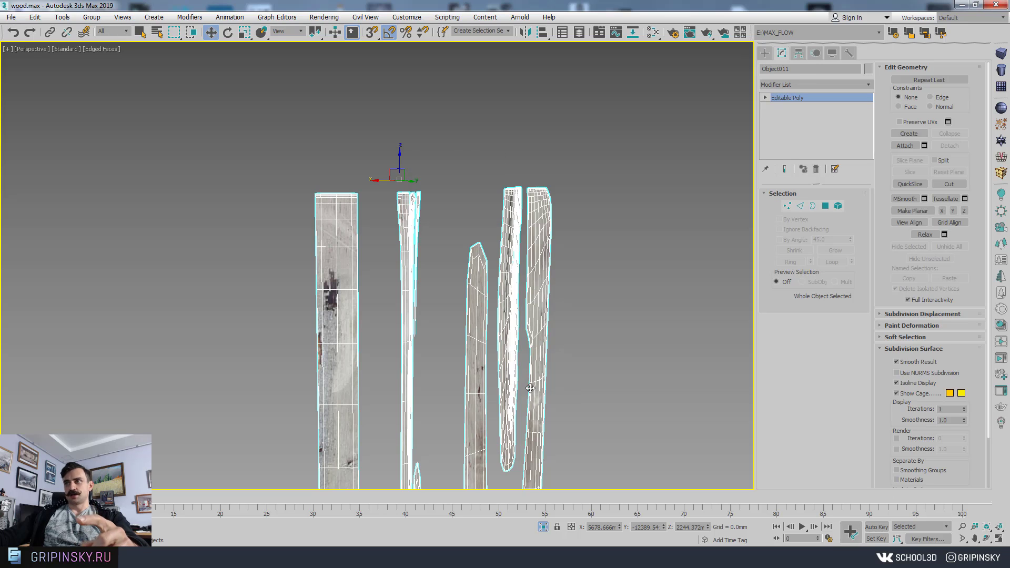
middle_drag(388, 191, 418, 161)
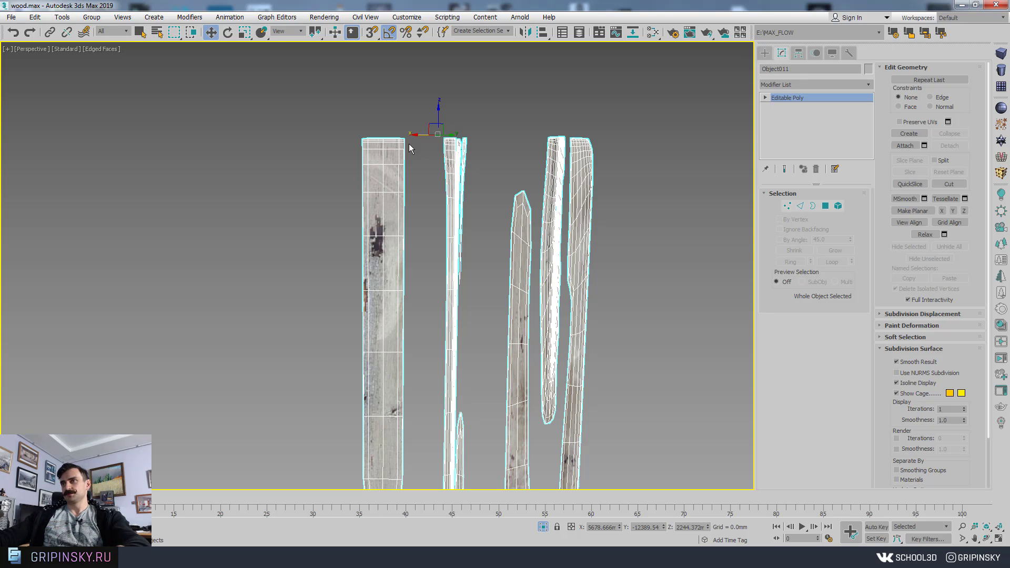
Apply another TurboSmooth modifier to the thinned face and place a copy of it beside the original
scroll(413, 152, down, 4)
key(ctrl+t)
scroll(513, 330, down, 3)
alt+middle_drag(514, 336, 484, 308)
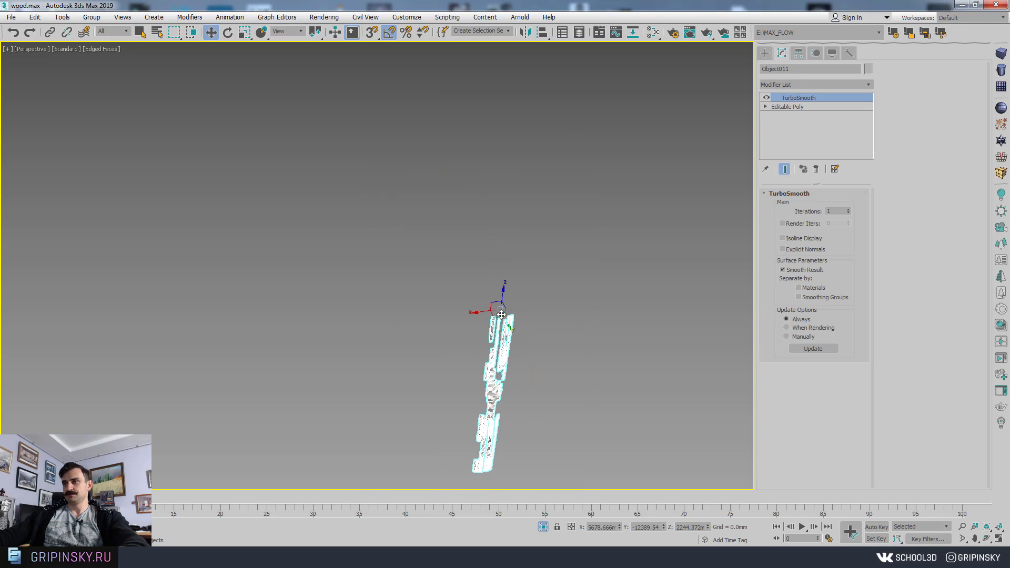
shift+drag(479, 311, 605, 289)
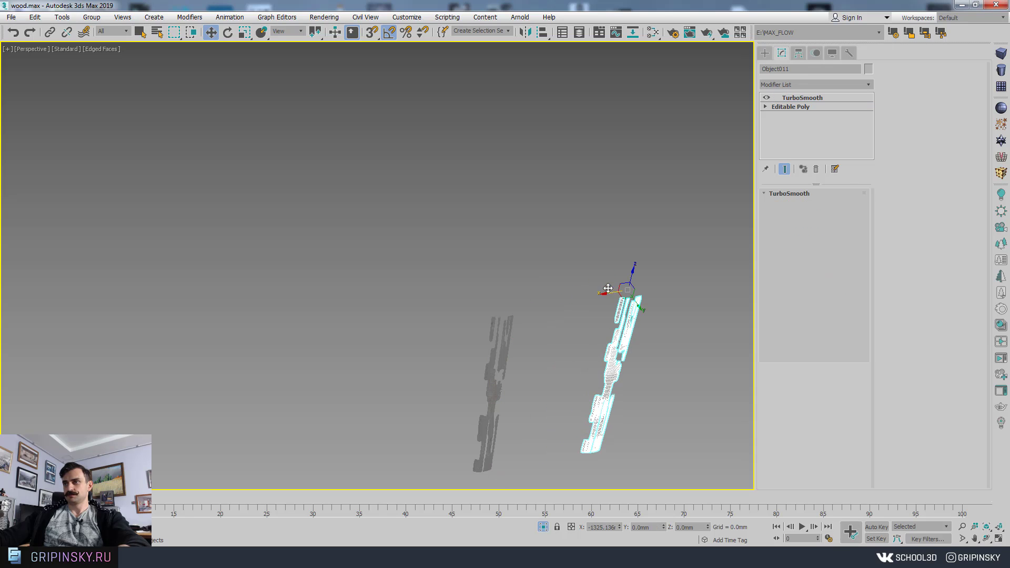
click(495, 321)
Select the original thinned face and collapse its TurboSmooth into an Editable Poly
click(503, 333)
scroll(503, 332, up, 3)
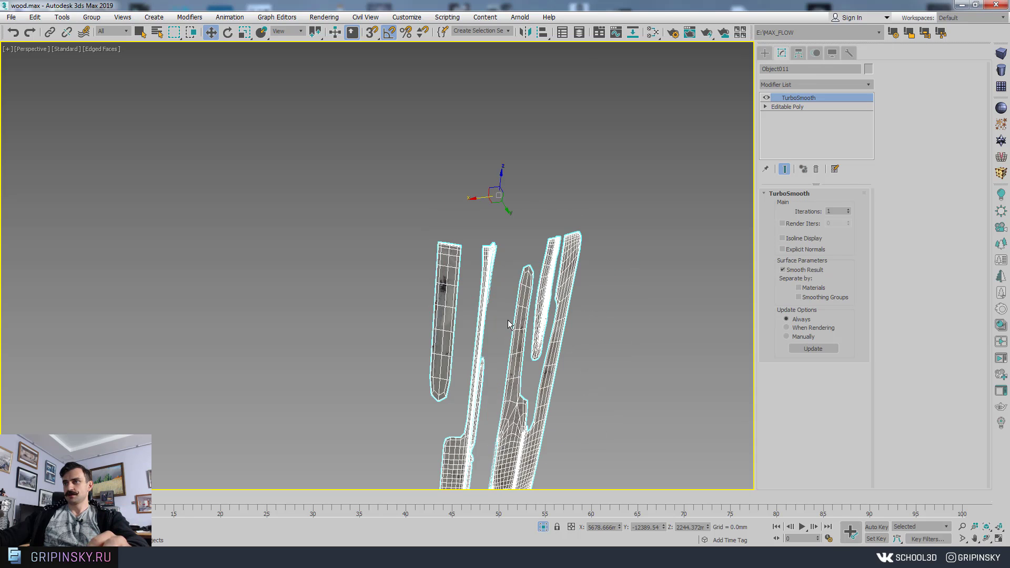
right_click(536, 245)
mouse_move(574, 359)
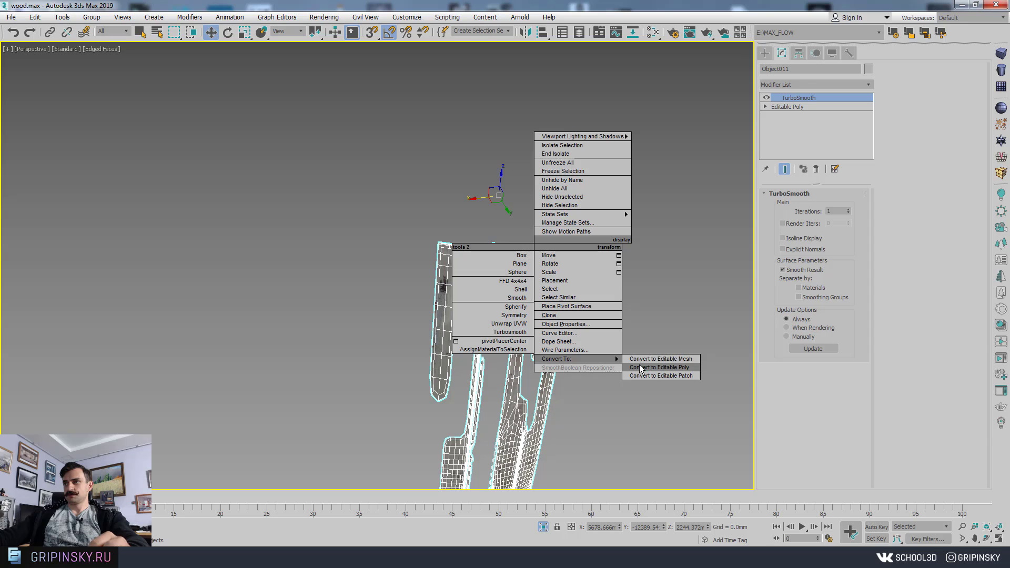
click(639, 367)
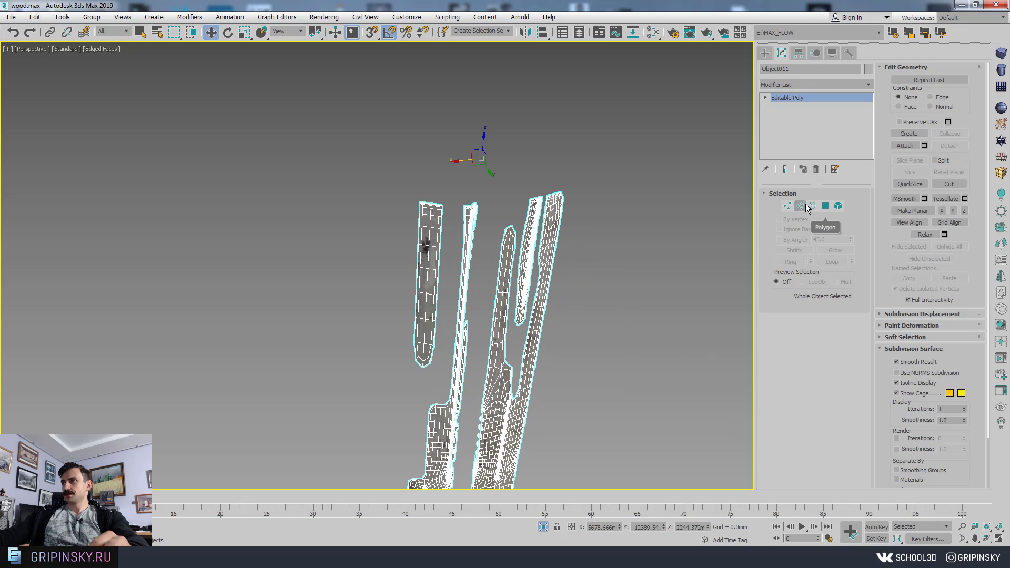
Select all open borders of the thinned face in border editing mode
click(812, 206)
middle_drag(450, 186, 465, 232)
scroll(474, 274, down, 6)
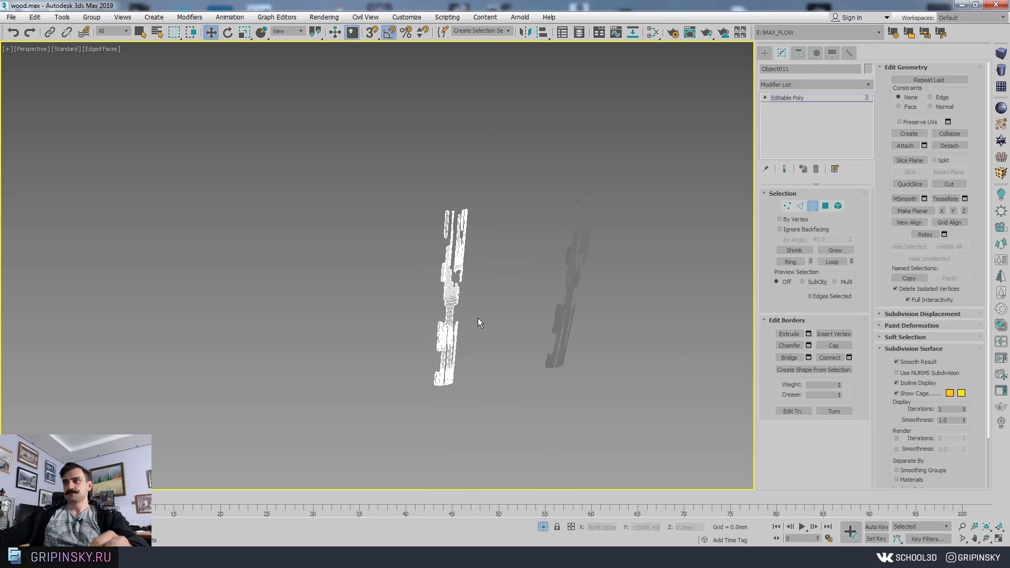
middle_drag(478, 318, 464, 232)
drag(495, 419, 494, 419)
scroll(475, 221, up, 5)
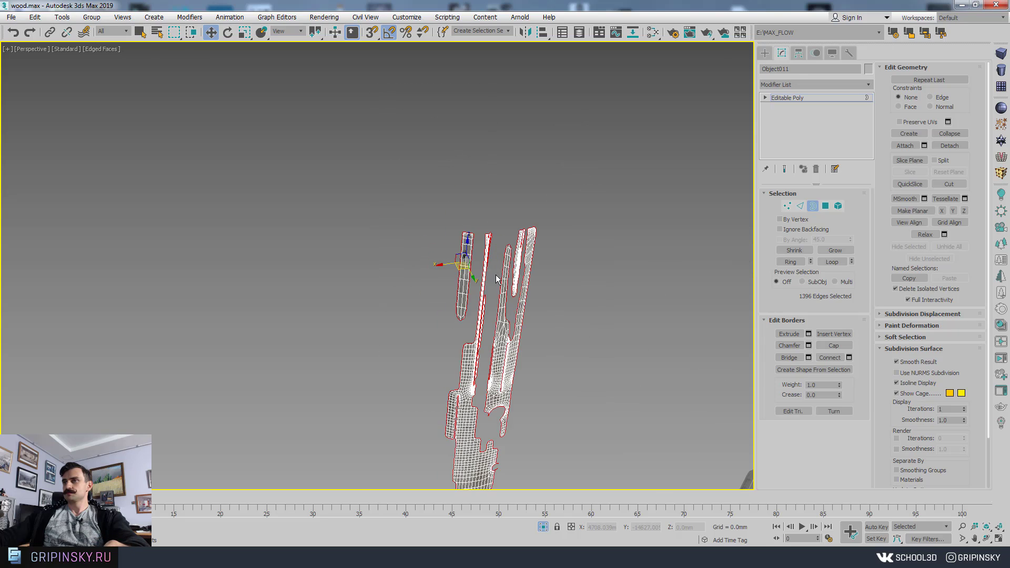
Enable soft selection for the selected borders and reduce its falloff to 2.87 mm
scroll(475, 223, up, 8)
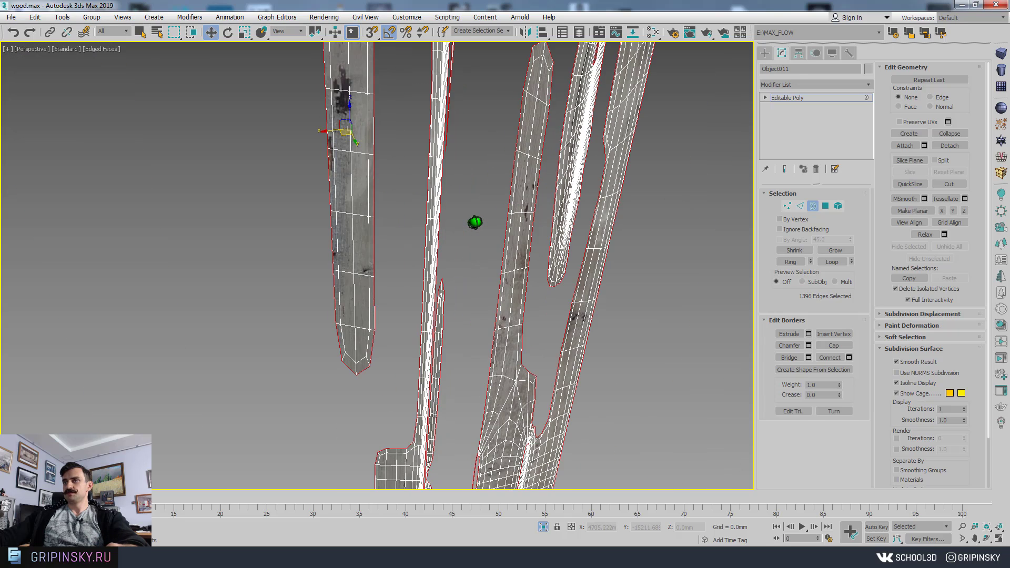
middle_drag(461, 195, 469, 212)
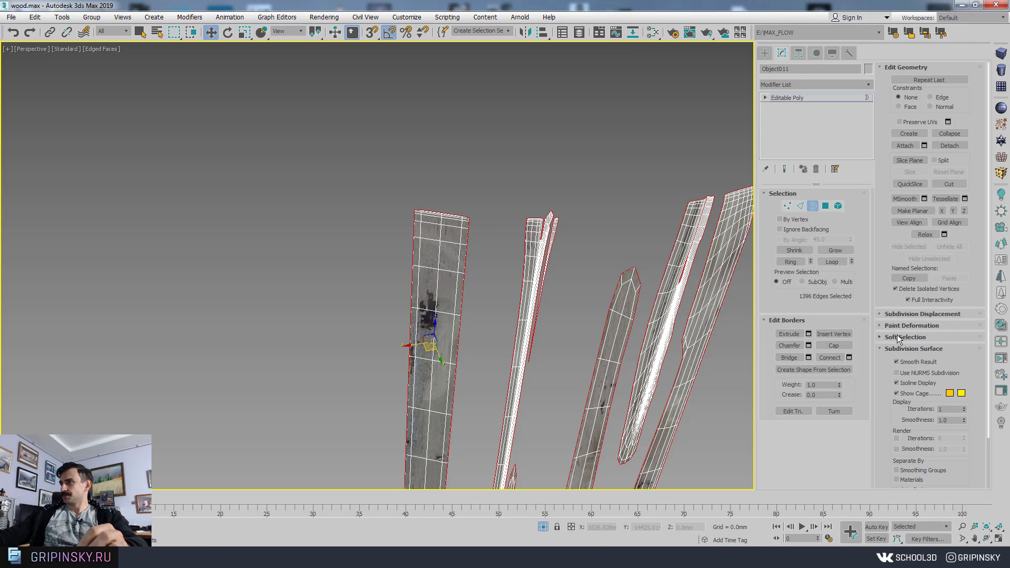
click(928, 337)
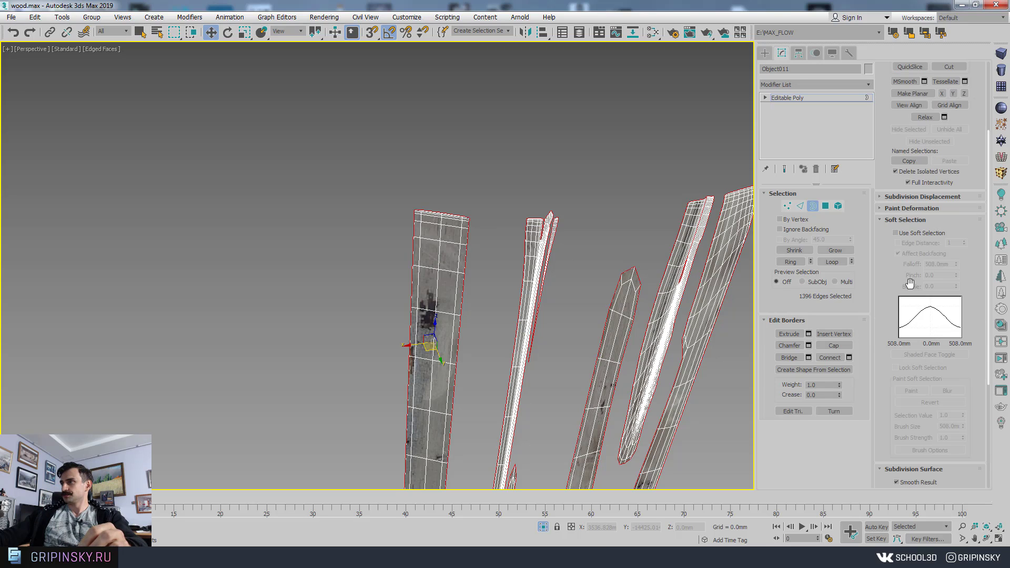
click(896, 233)
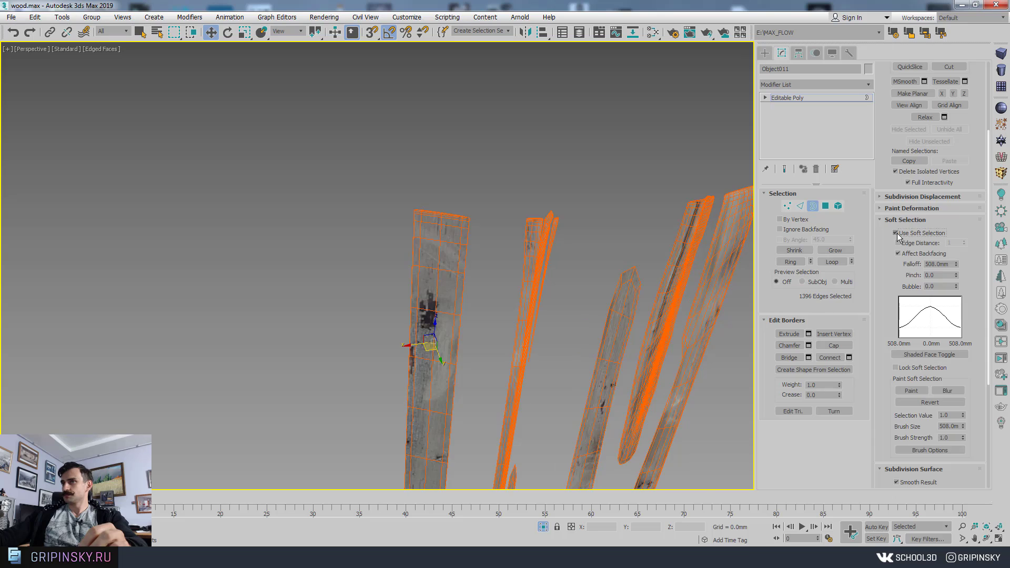
right_click(956, 266)
drag(958, 263, 951, 204)
alt+middle_drag(485, 348, 486, 271)
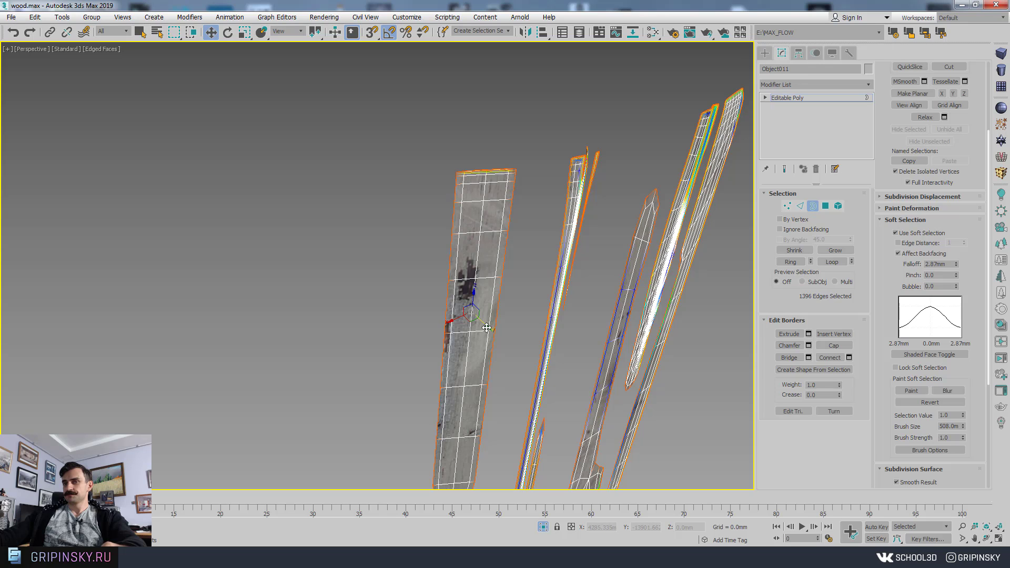
mouse_move(487, 328)
alt+middle_down()
mouse_move(511, 342)
mouse_move(494, 333)
alt+middle_up()
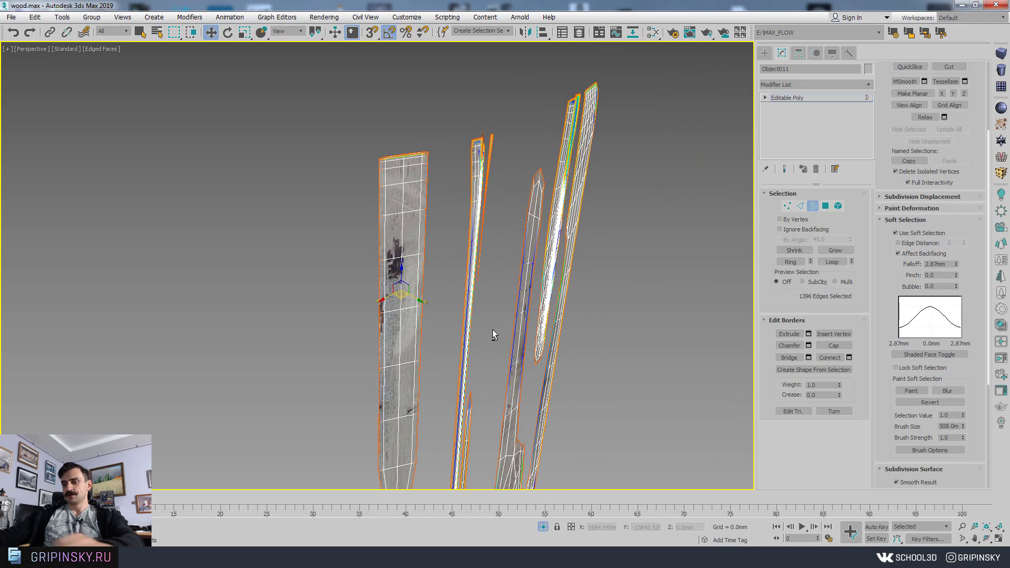
Nudge the soft-selected borders along the world Y axis with three small offset increments, and leave border editing
key(F12)
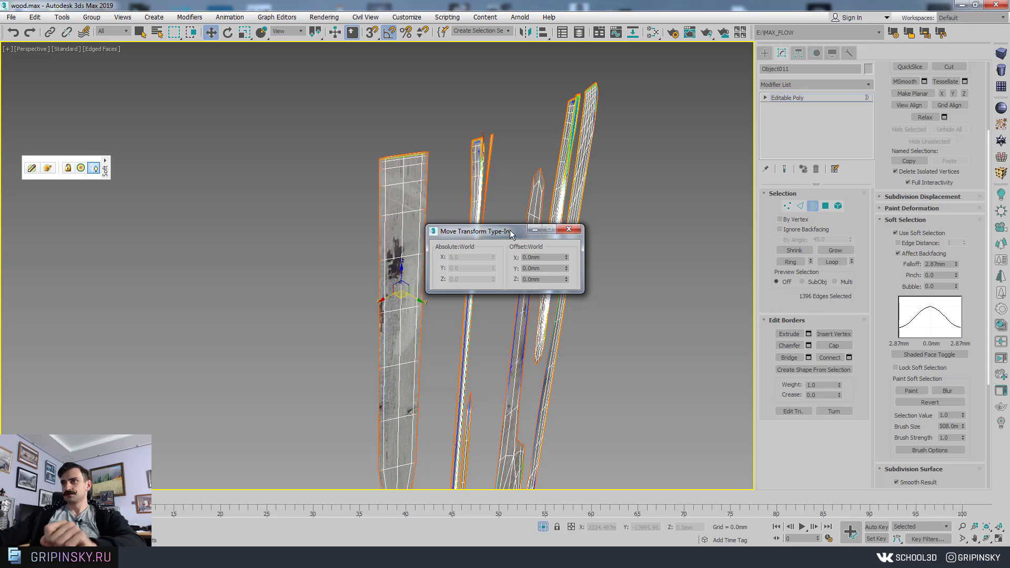
drag(510, 234, 639, 195)
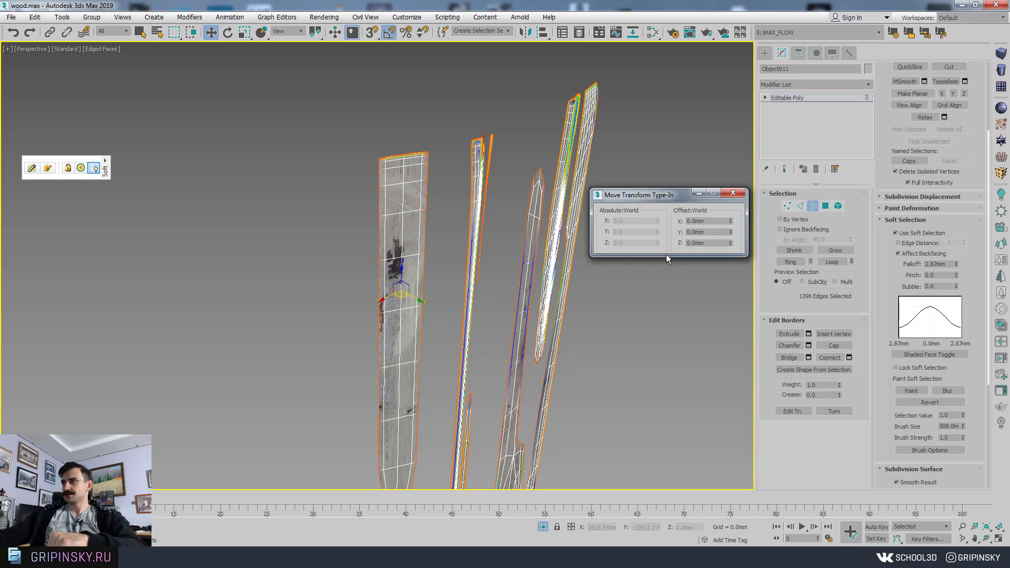
click(731, 234)
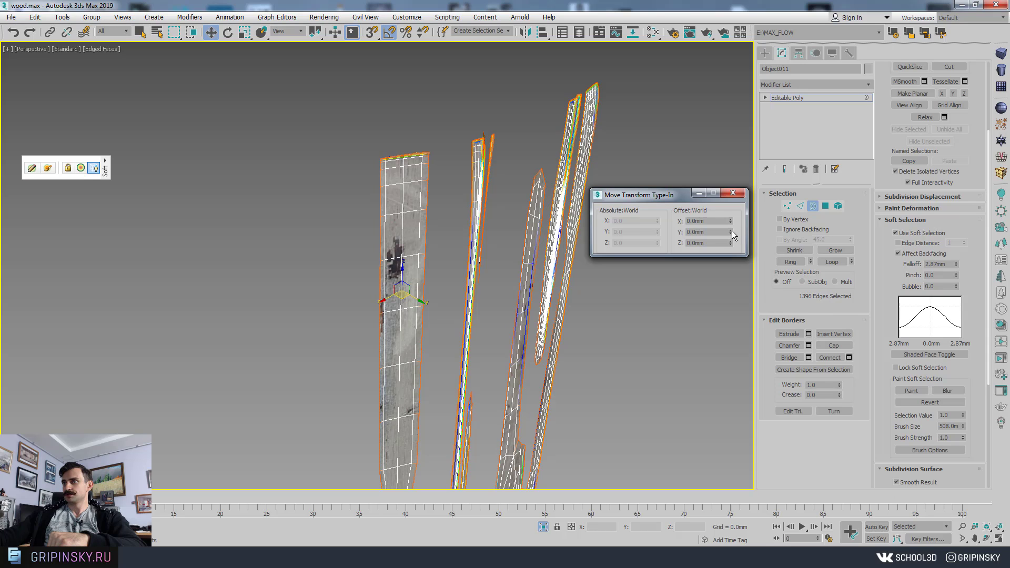
click(731, 234)
click(732, 234)
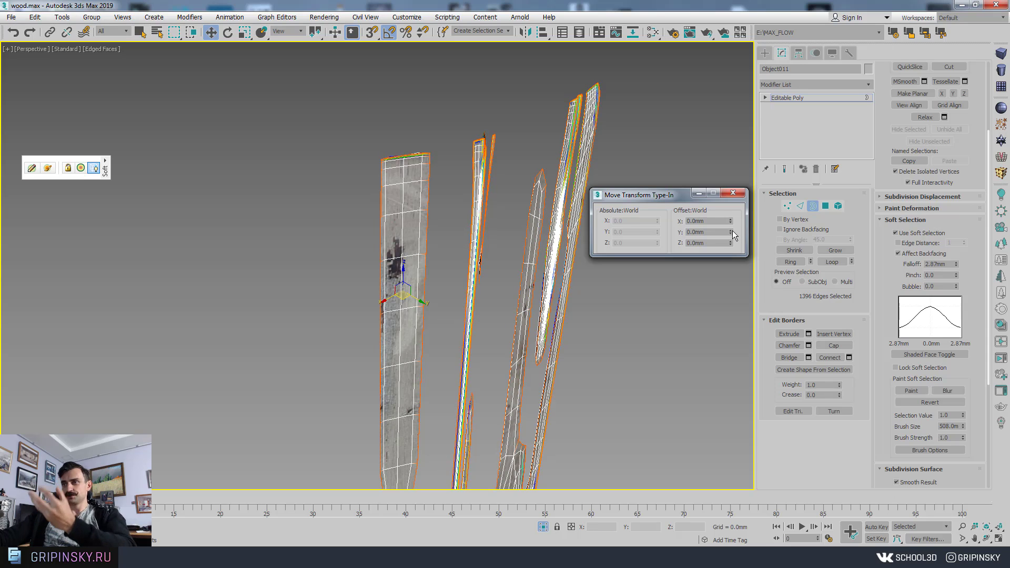
alt+middle_drag(731, 178, 718, 210)
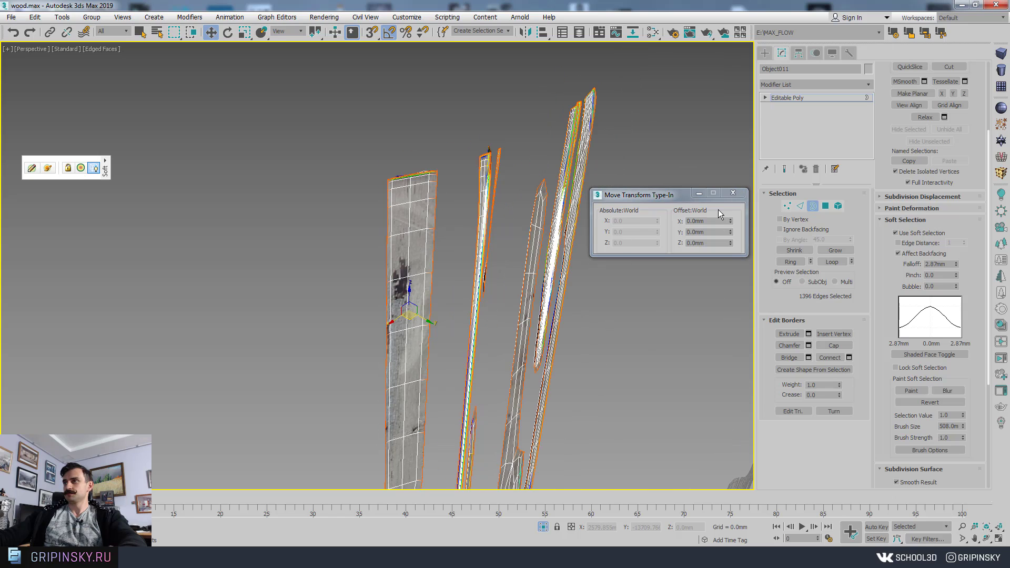
click(733, 194)
click(800, 100)
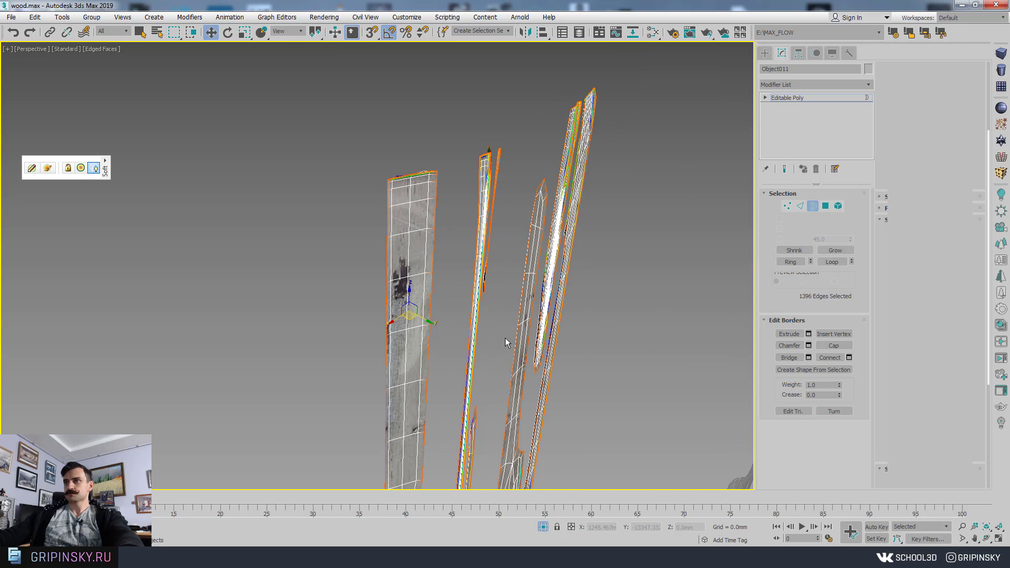
End the isolation to show the beams again and reselect the thinned face lying on its beam
scroll(449, 317, down, 5)
key(alt+q)
alt+middle_drag(449, 311, 429, 308)
scroll(429, 308, up, 5)
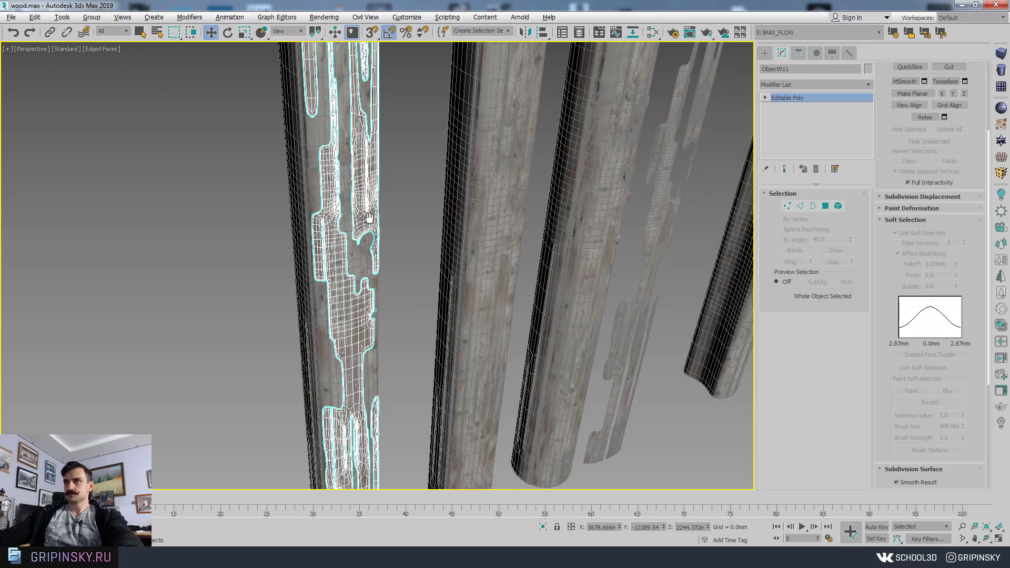
click(410, 189)
click(373, 303)
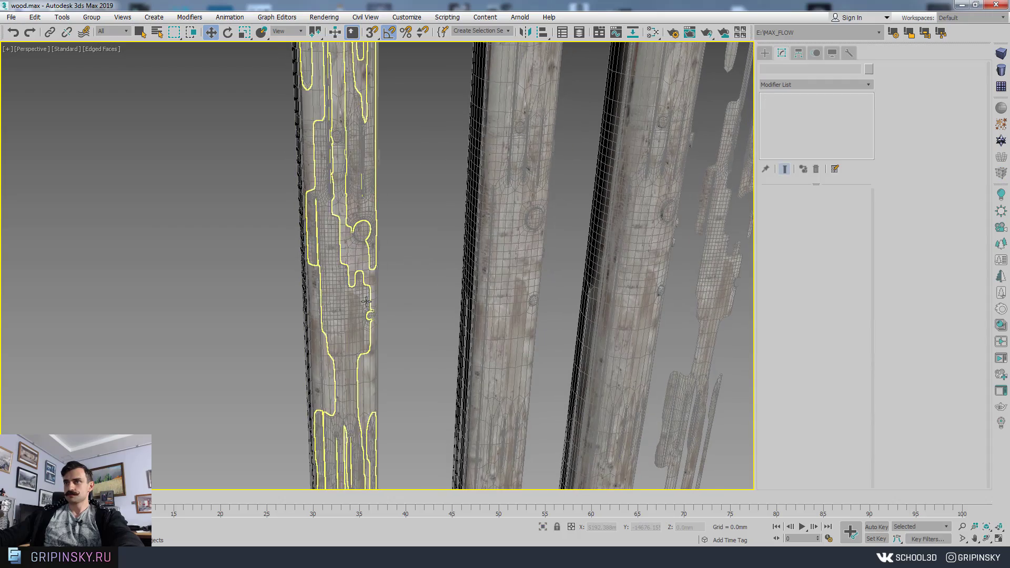
alt+middle_drag(372, 302, 441, 291)
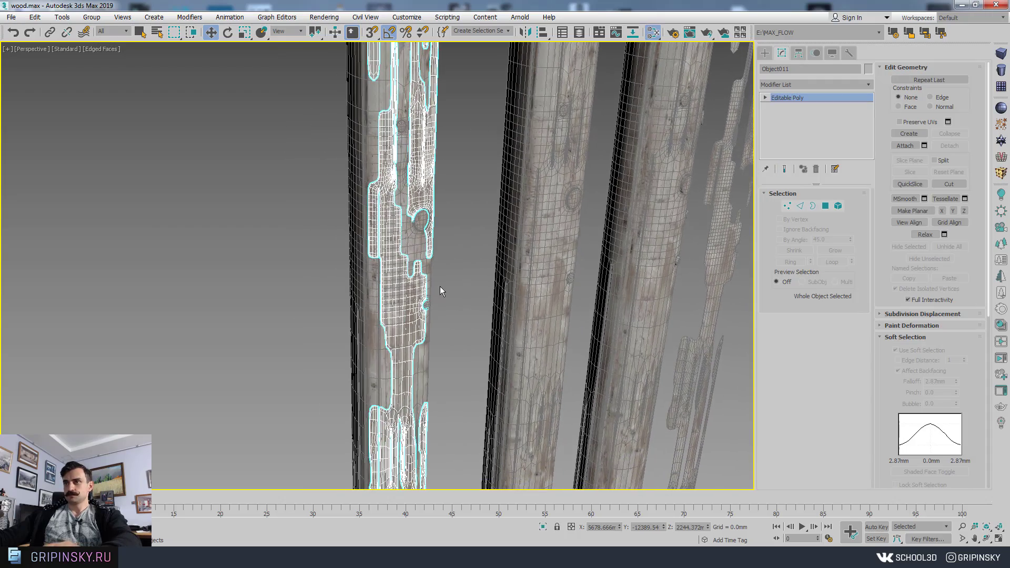
Open the Slate Material Editor and duplicate the wood plank CoronaMtl with its three bitmaps below the original
key(m)
middle_drag(367, 344, 515, 350)
scroll(515, 350, down, 1)
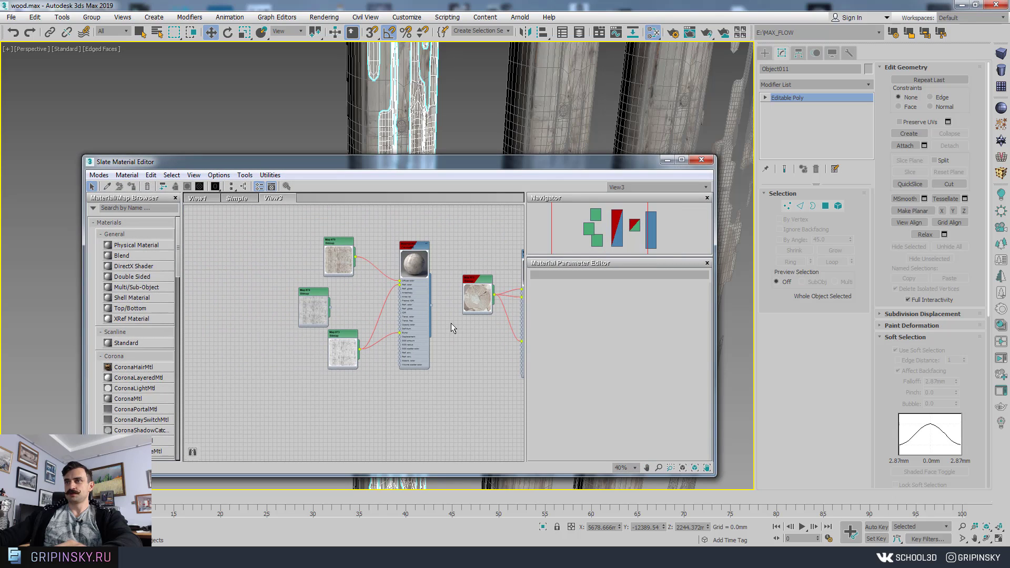
drag(259, 225, 421, 390)
scroll(422, 342, down, 1)
mouse_move(422, 343)
middle_down()
mouse_move(419, 283)
mouse_move(419, 322)
middle_up()
click(416, 328)
drag(301, 221, 436, 374)
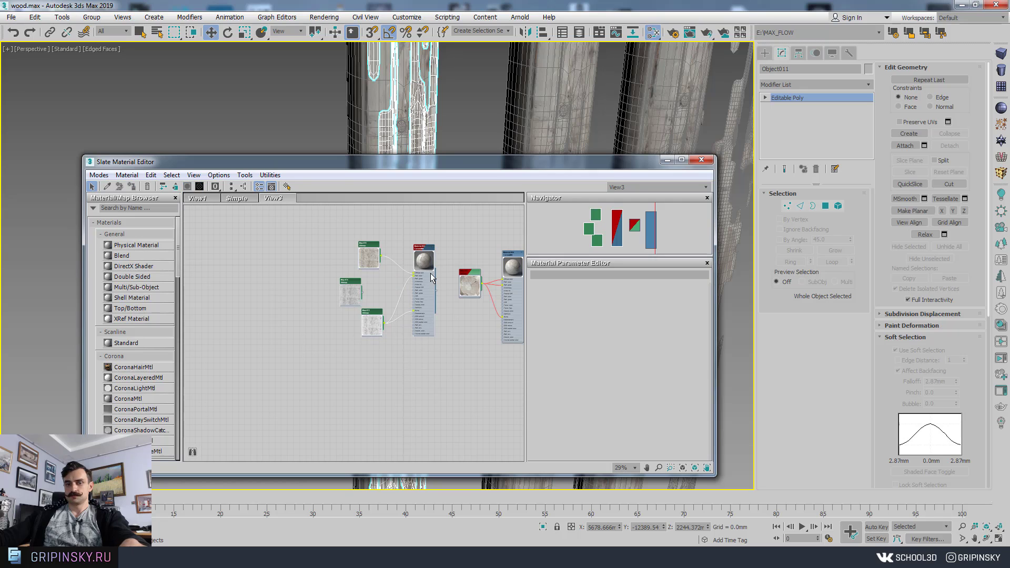
mouse_move(423, 252)
shift+mouse_down()
mouse_move(397, 377)
mouse_move(413, 353)
shift+mouse_up()
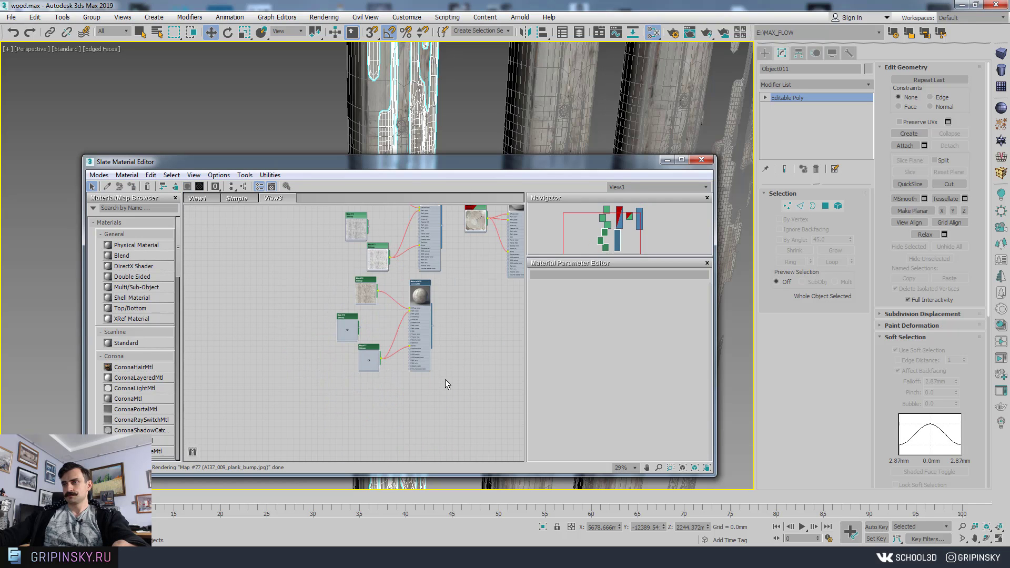
Separate the diffuse bitmap from the copied material's other nodes and delete it
scroll(421, 351, up, 3)
scroll(422, 351, up, 1)
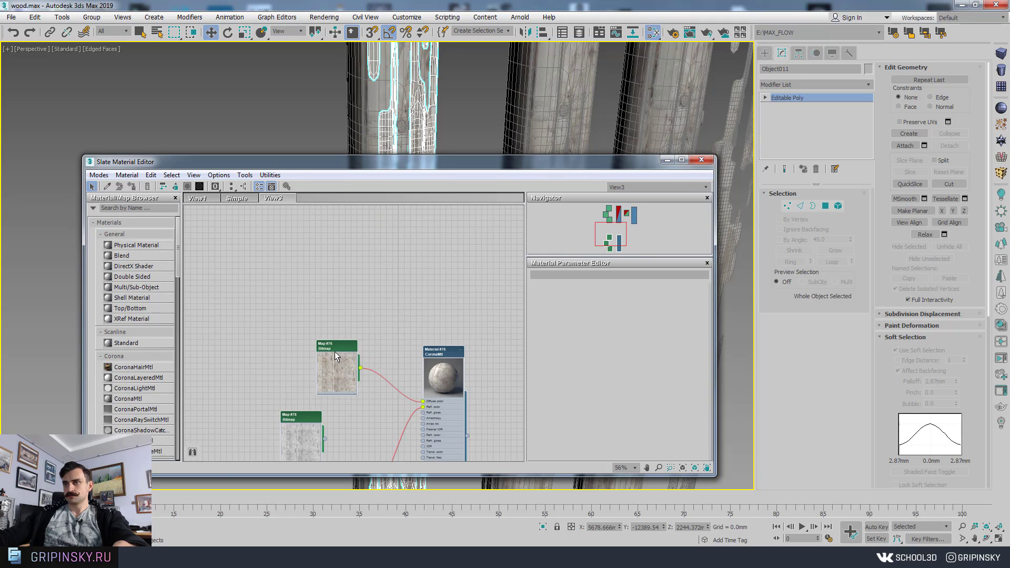
middle_drag(335, 352, 381, 320)
drag(394, 319, 324, 301)
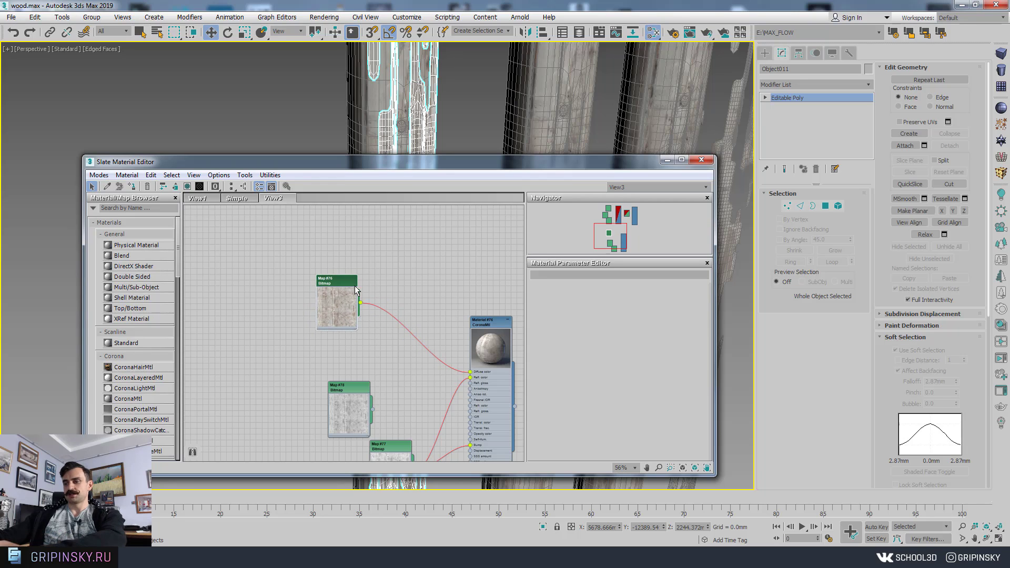
key(Delete)
Set the copied CoronaMtl's diffuse colour to a dark green with hue 92, saturation 127 and value 77
drag(486, 330, 451, 331)
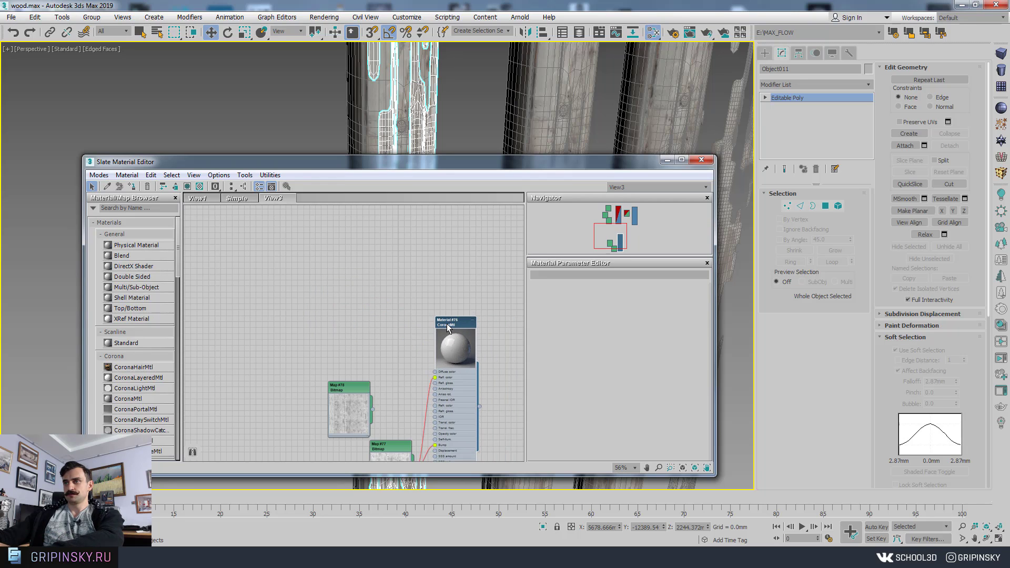
double_click(451, 330)
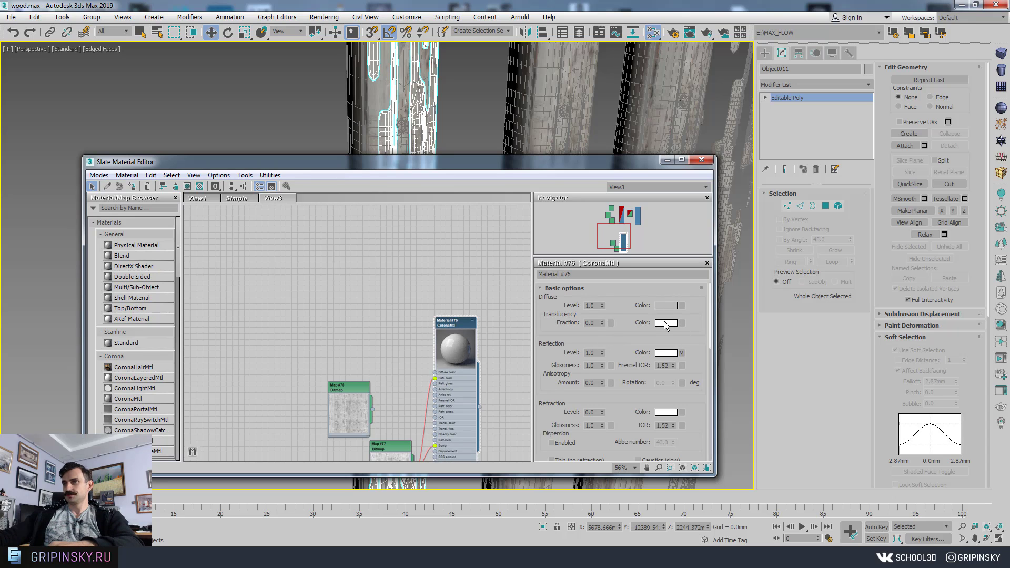
click(666, 306)
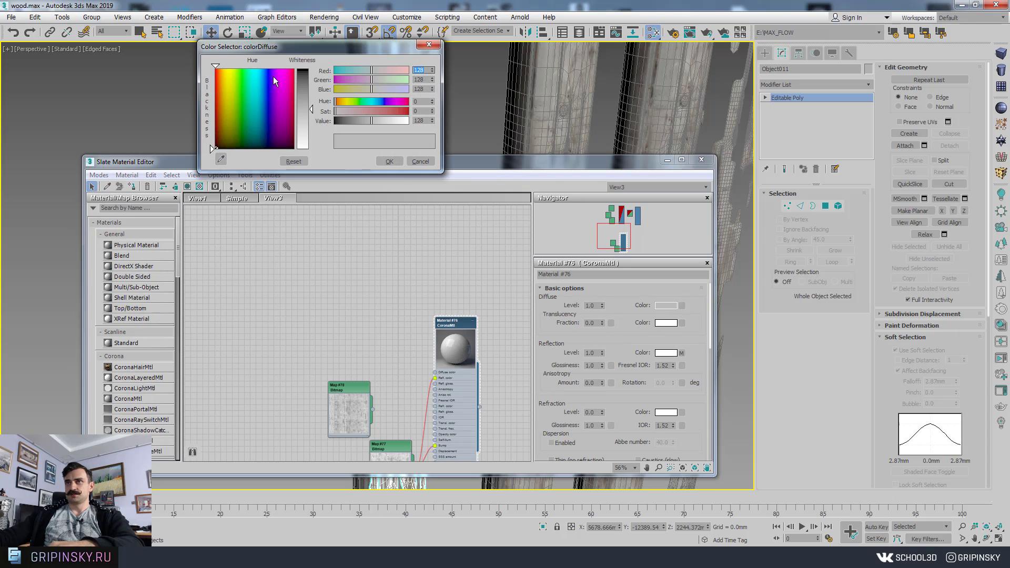
mouse_move(274, 77)
mouse_down()
mouse_move(234, 68)
mouse_move(243, 68)
mouse_up()
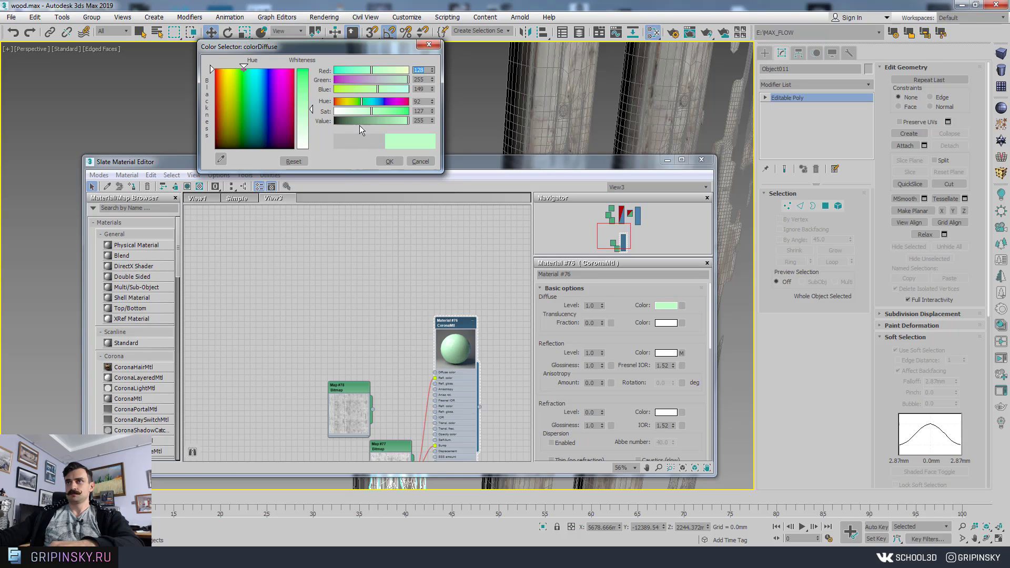
click(356, 122)
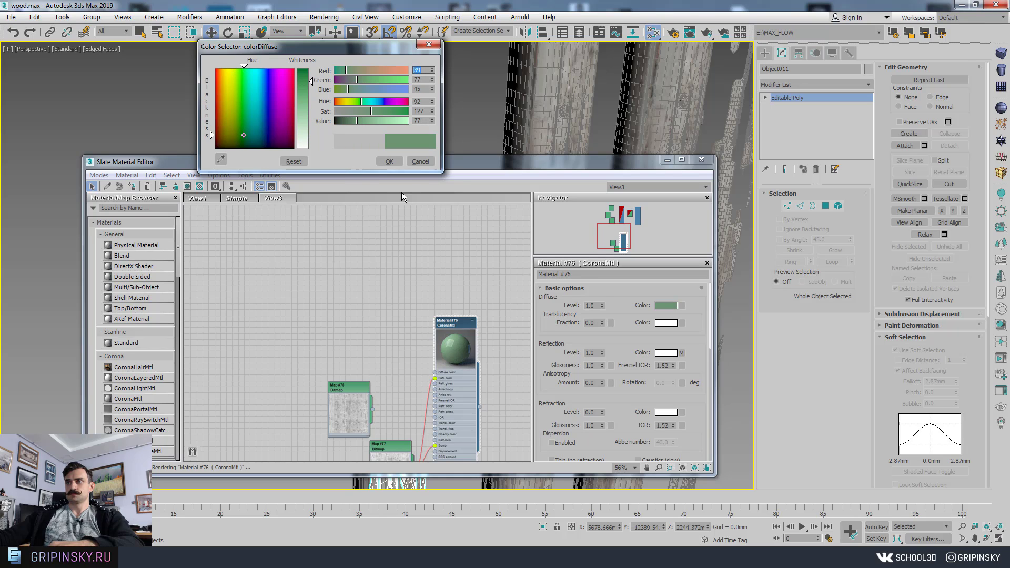
click(390, 163)
Arrange the green material's two remaining bitmaps one above the other beside its node
middle_drag(390, 373, 349, 301)
drag(351, 306, 361, 274)
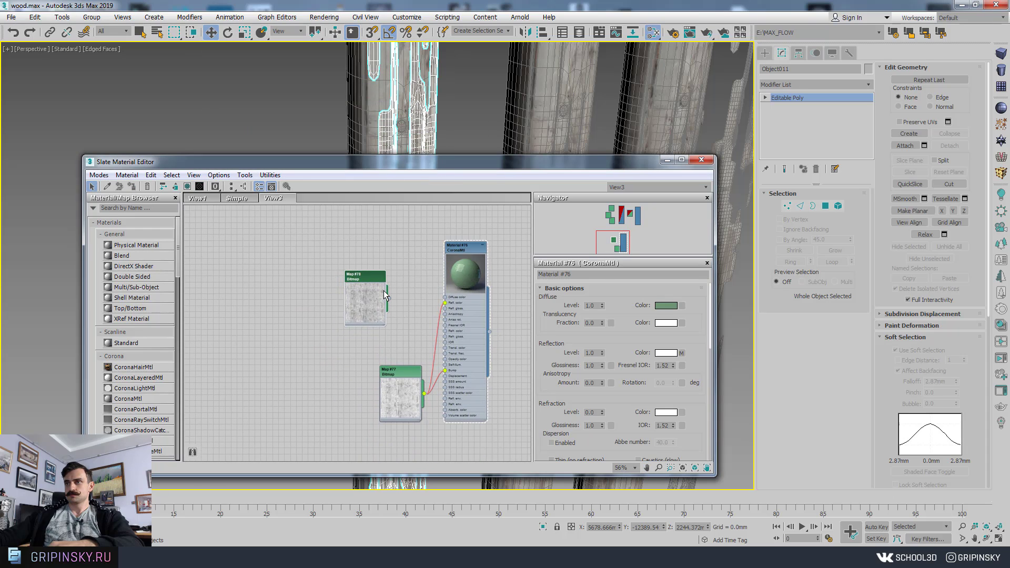
scroll(394, 315, up, 2)
drag(424, 390, 371, 400)
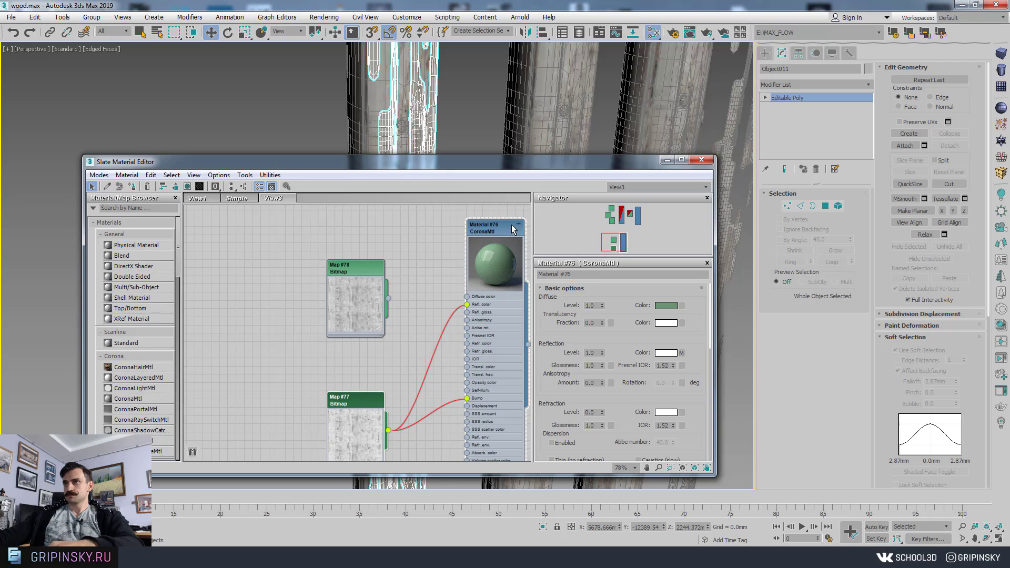
Assign the green CoronaMtl to the selected thinned beam face and close the Slate Material Editor
click(501, 227)
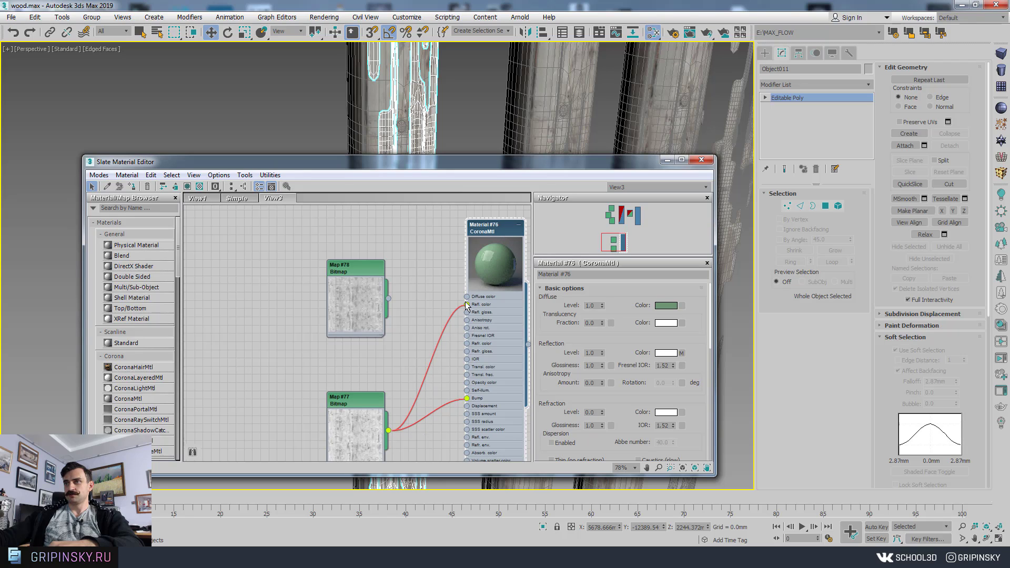
drag(467, 308, 374, 273)
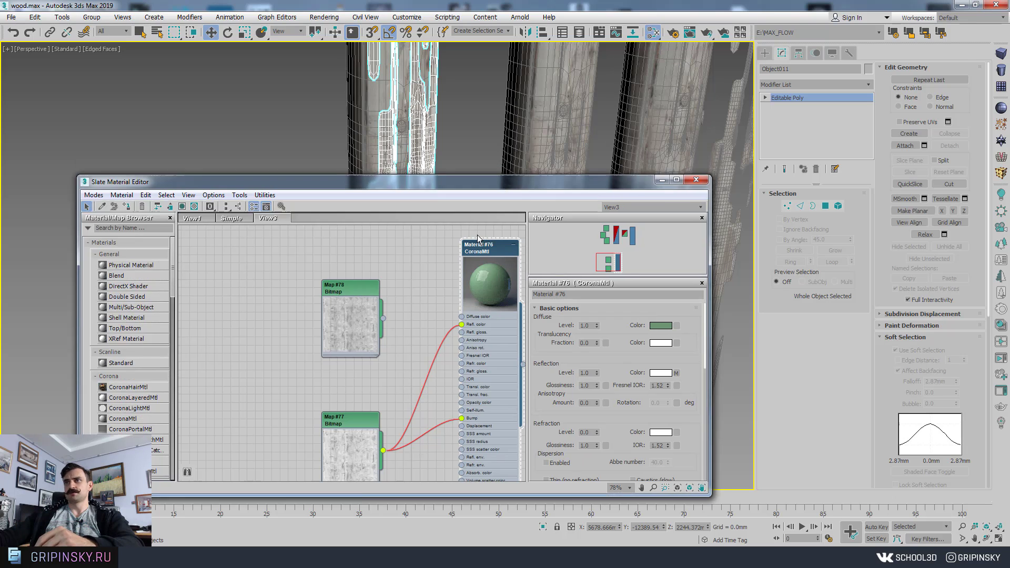
drag(474, 182, 498, 231)
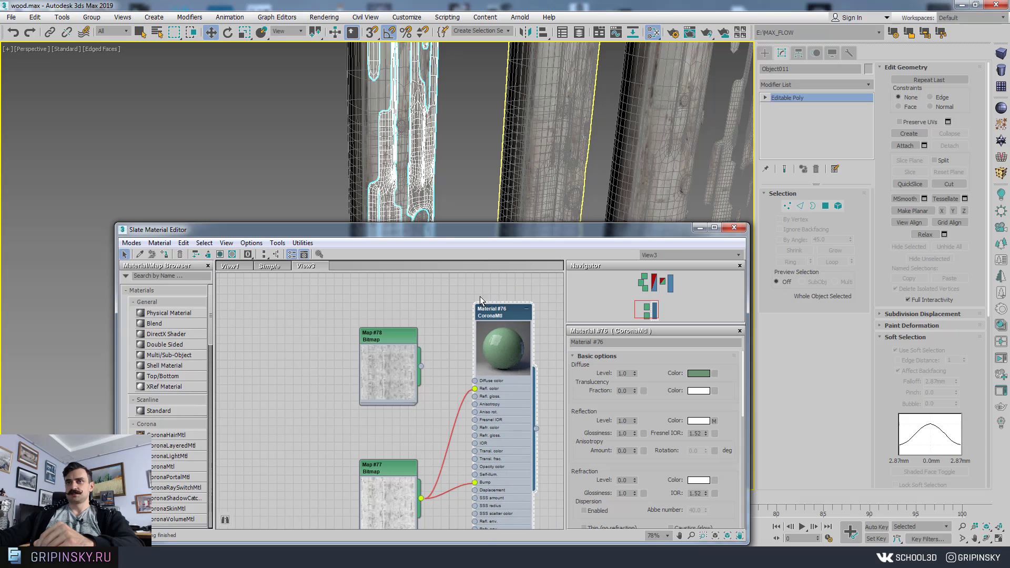
click(164, 254)
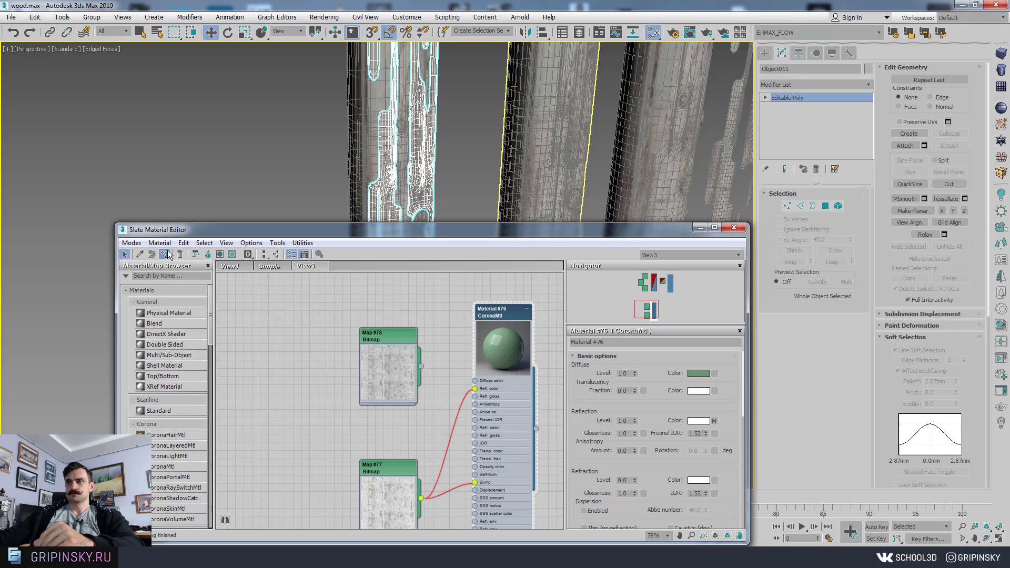
click(742, 229)
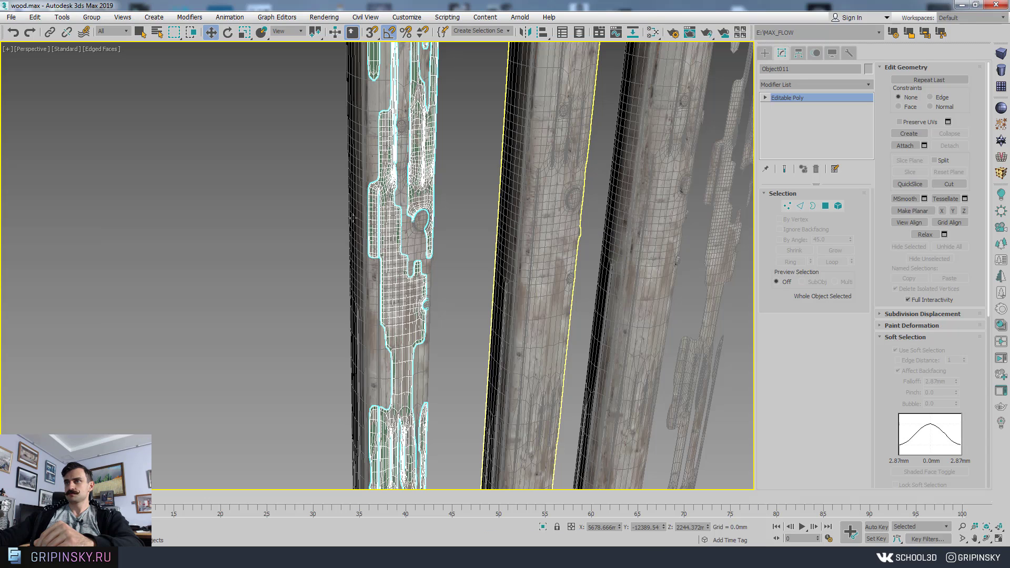
Check how the thinned face sits against its beam by selecting each one, ending with only the thinned face selected
click(297, 217)
click(386, 233)
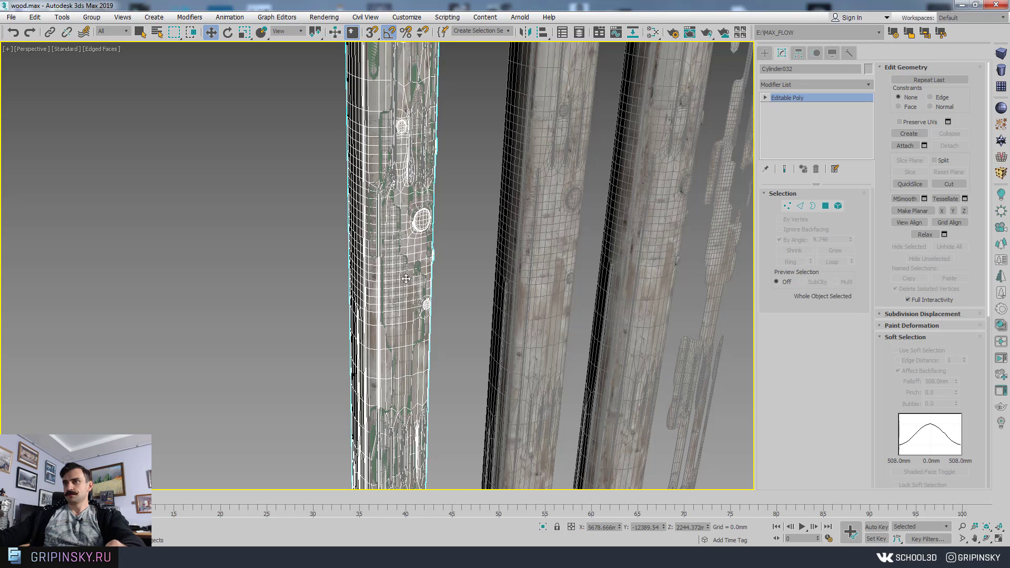
middle_drag(406, 269, 407, 277)
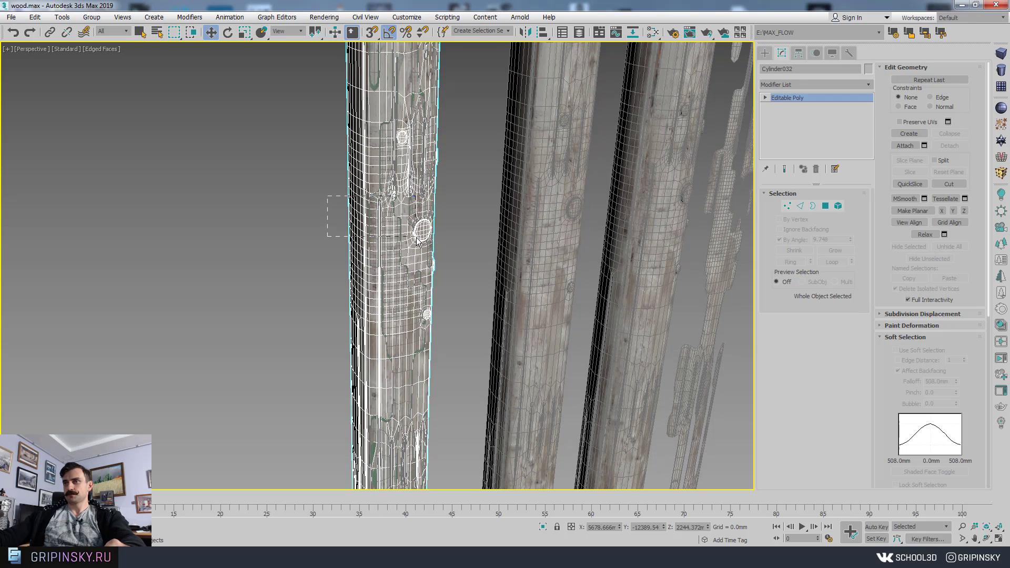
scroll(339, 211, up, 3)
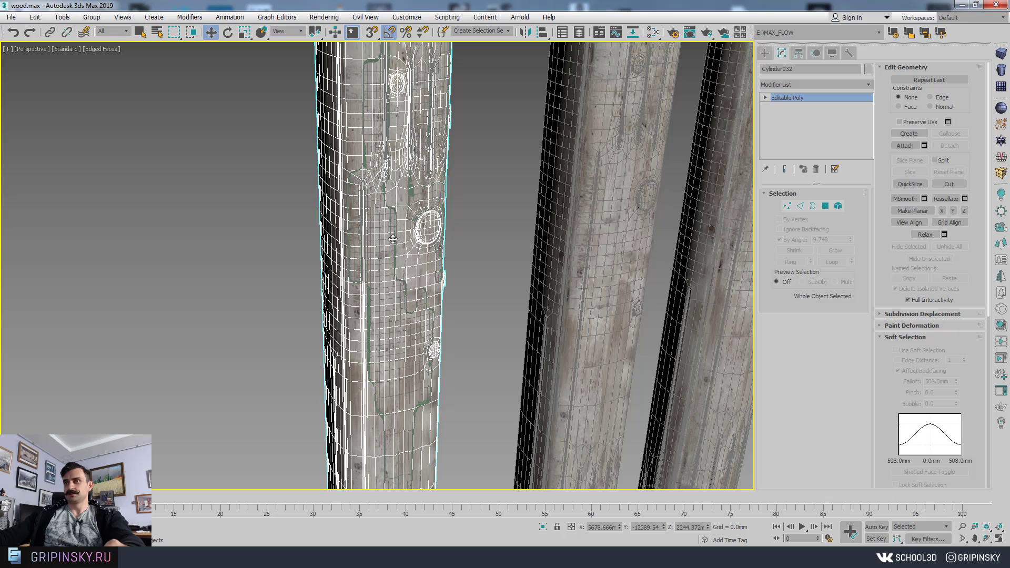
ctrl+click(445, 240)
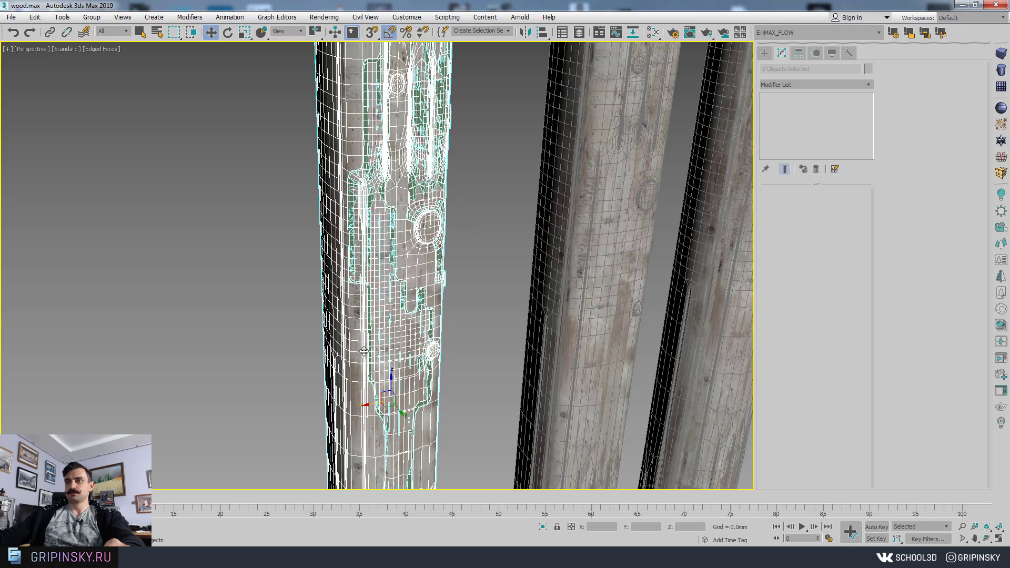
click(381, 371)
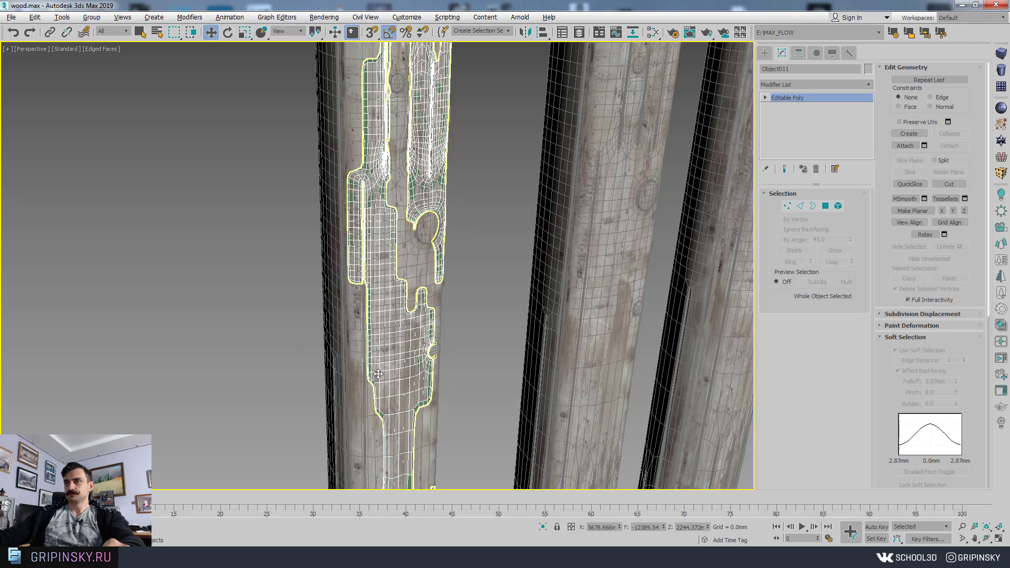
alt+middle_drag(383, 375, 504, 420)
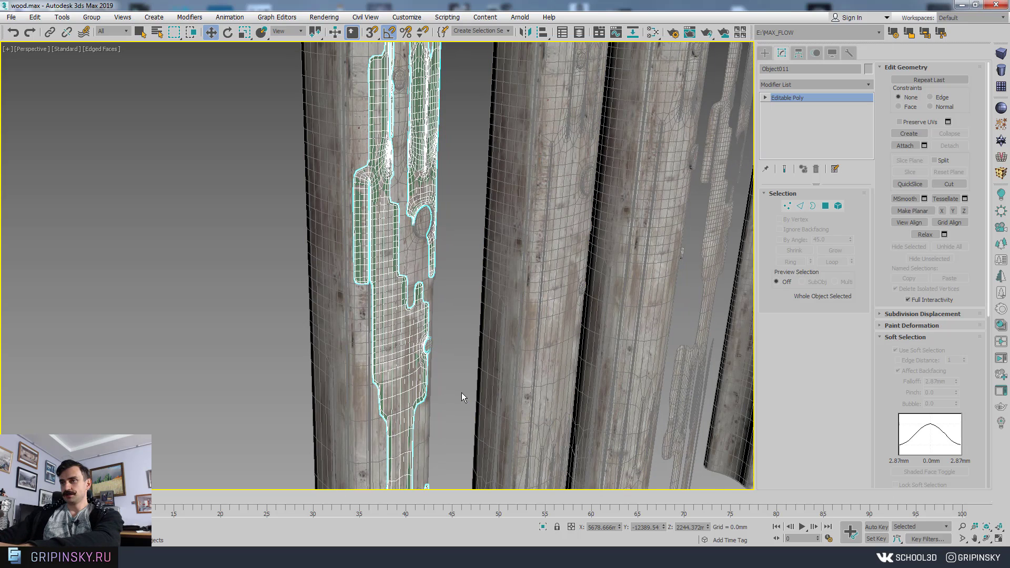
Turn off edged faces and shift the green face off the beam along world Y to -12388.342 mm
key(F12)
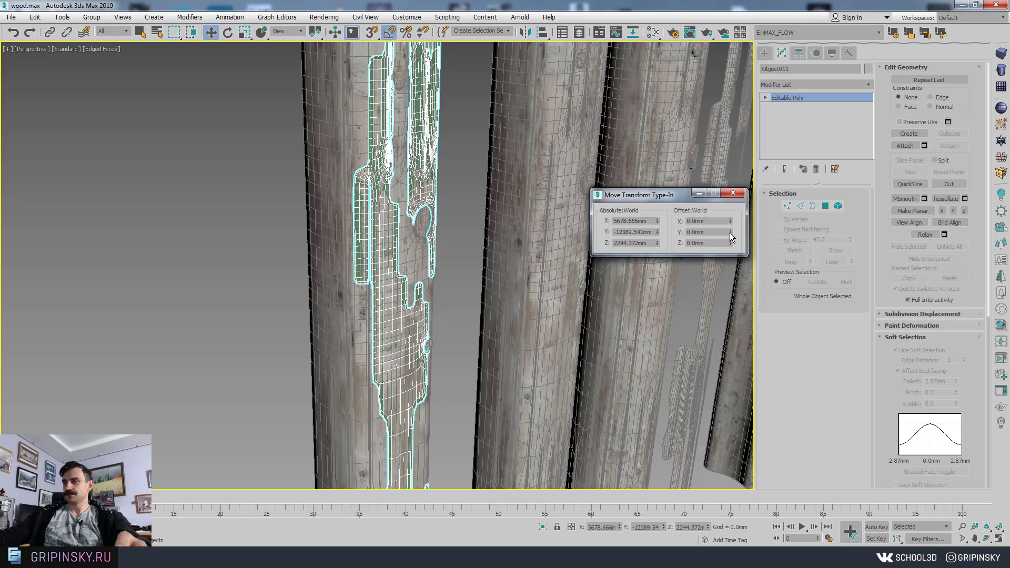
key(F4)
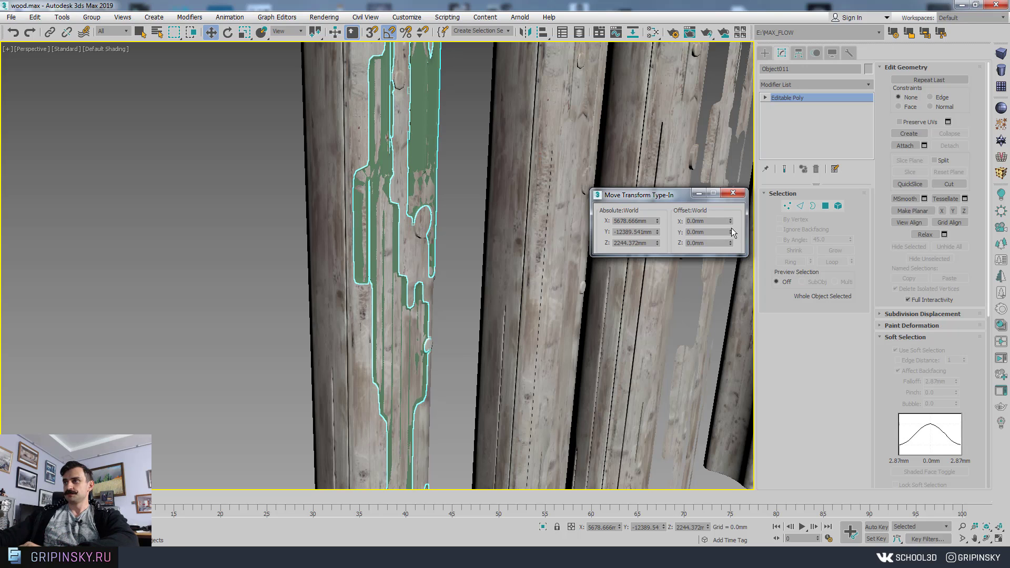
click(732, 231)
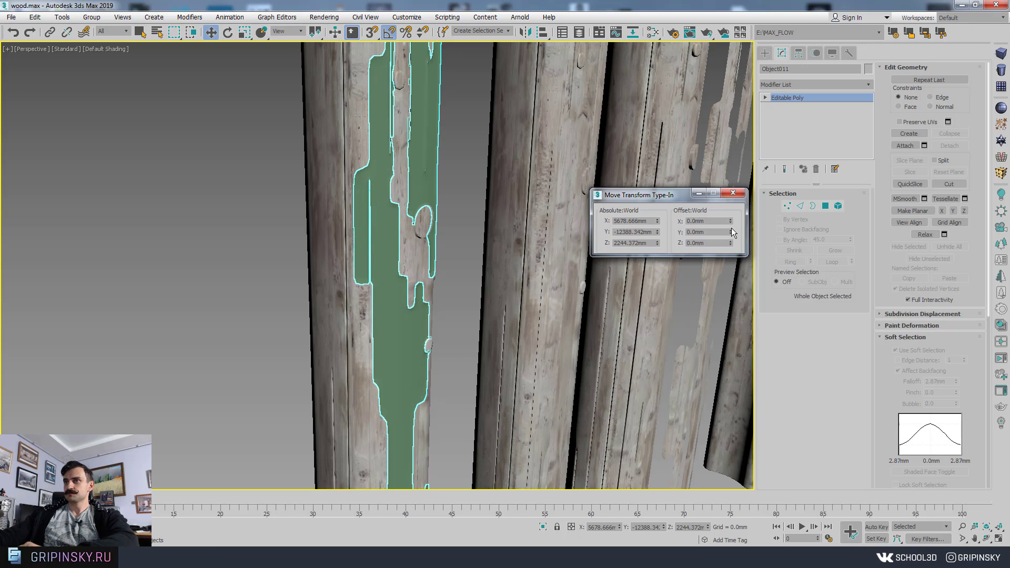
click(733, 193)
Deselect the face and examine the green paint patches along the beam in the shaded view
scroll(460, 266, down, 5)
scroll(406, 283, up, 3)
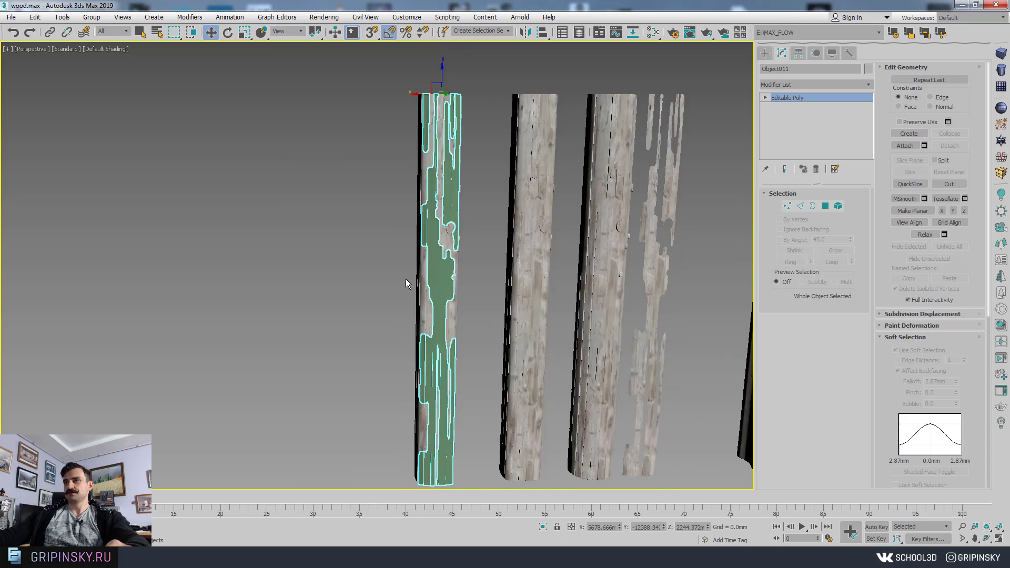
scroll(406, 279, up, 3)
click(380, 250)
middle_drag(430, 174, 404, 253)
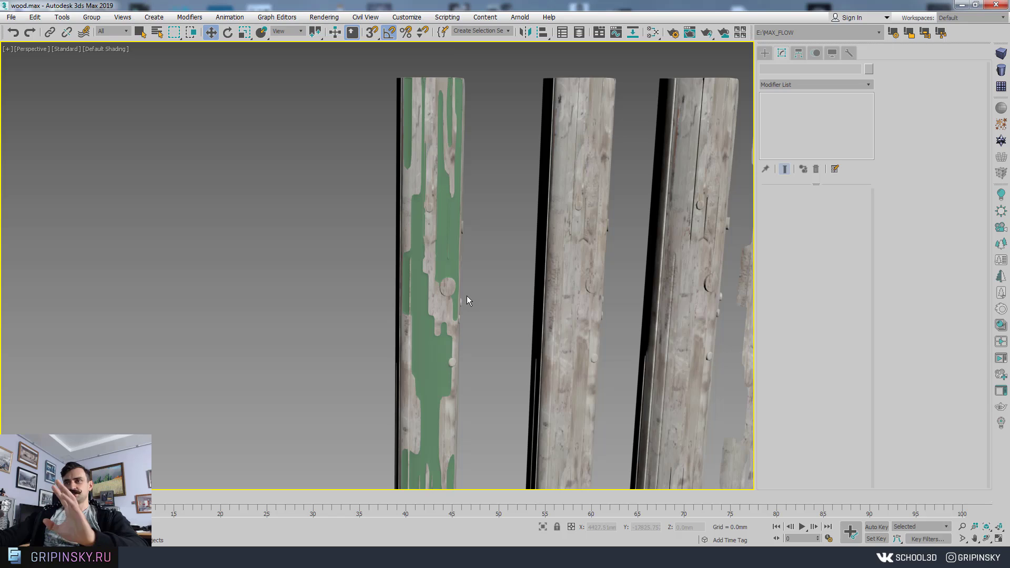
scroll(446, 245, down, 4)
scroll(447, 245, up, 4)
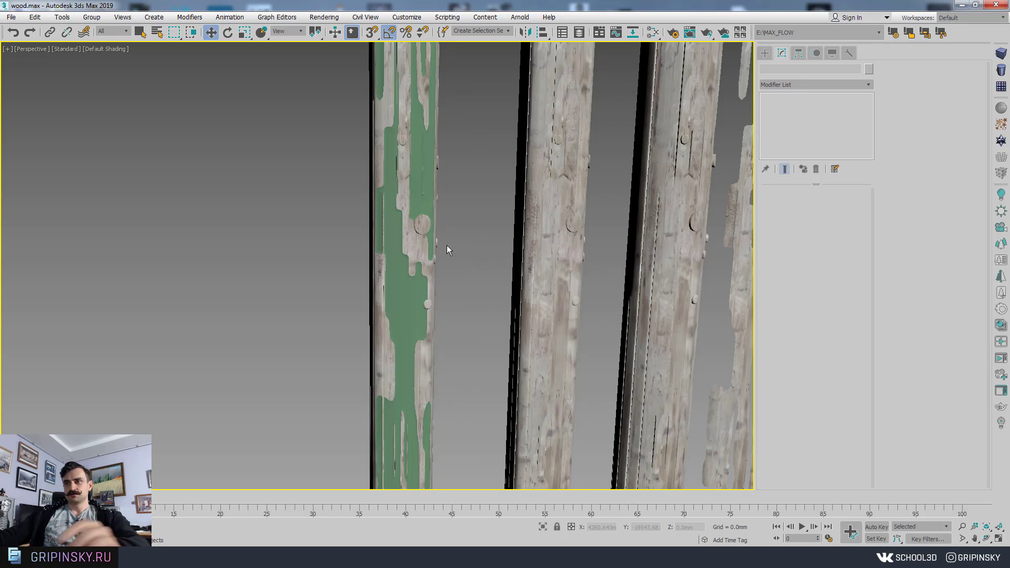
middle_drag(478, 163, 460, 209)
scroll(459, 203, down, 2)
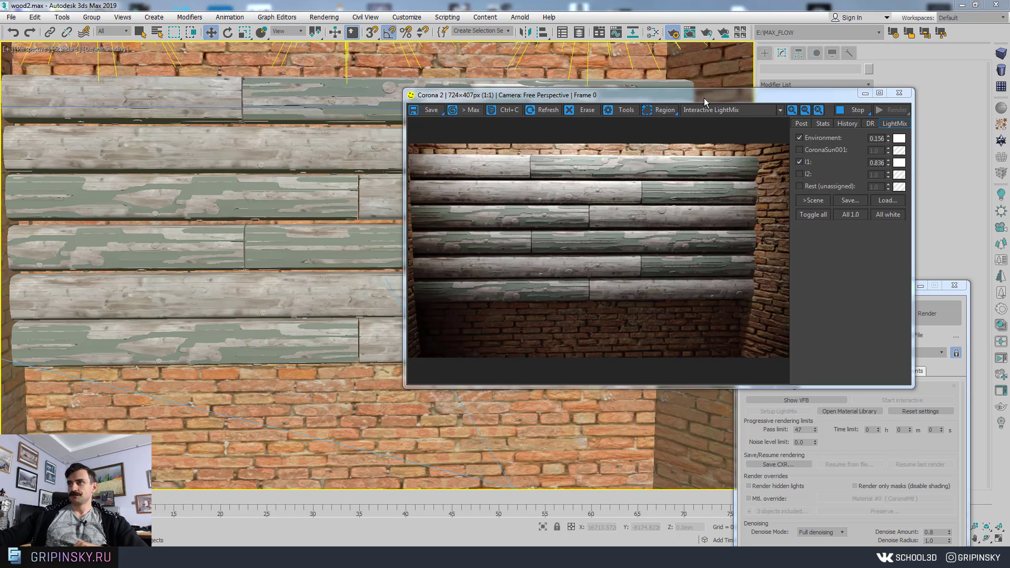
Examine the Corona interactive render of the painted log wall, moving the frame buffer to compare it with the viewport
drag(704, 98, 540, 99)
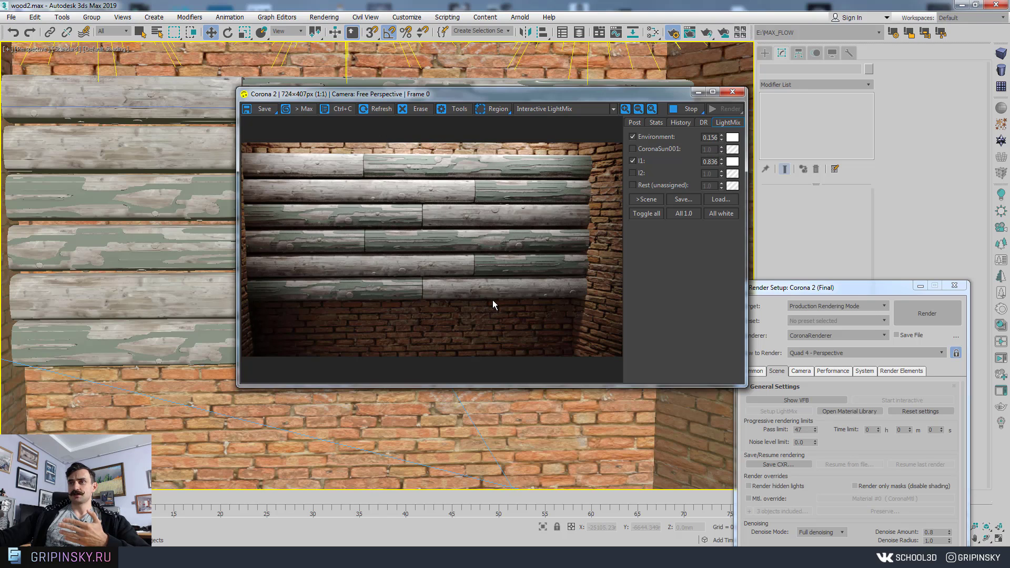
drag(472, 98, 517, 119)
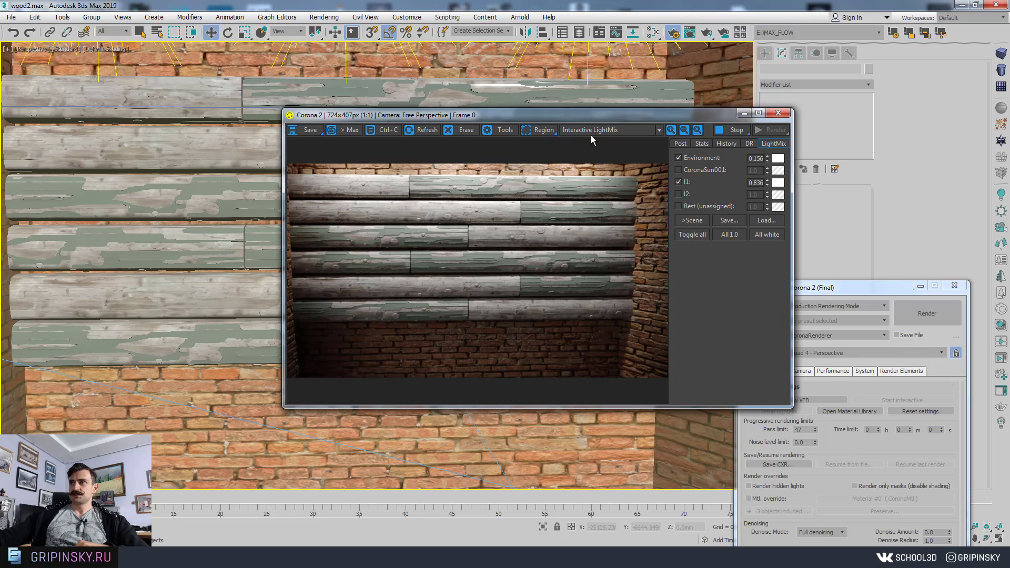
drag(575, 119, 510, 135)
drag(445, 131, 383, 90)
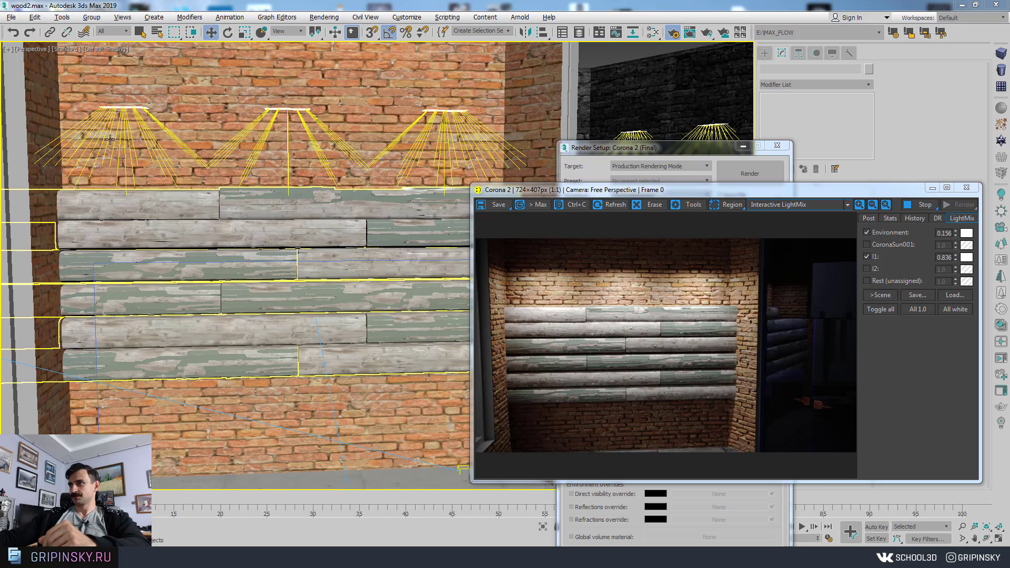
drag(627, 190, 664, 172)
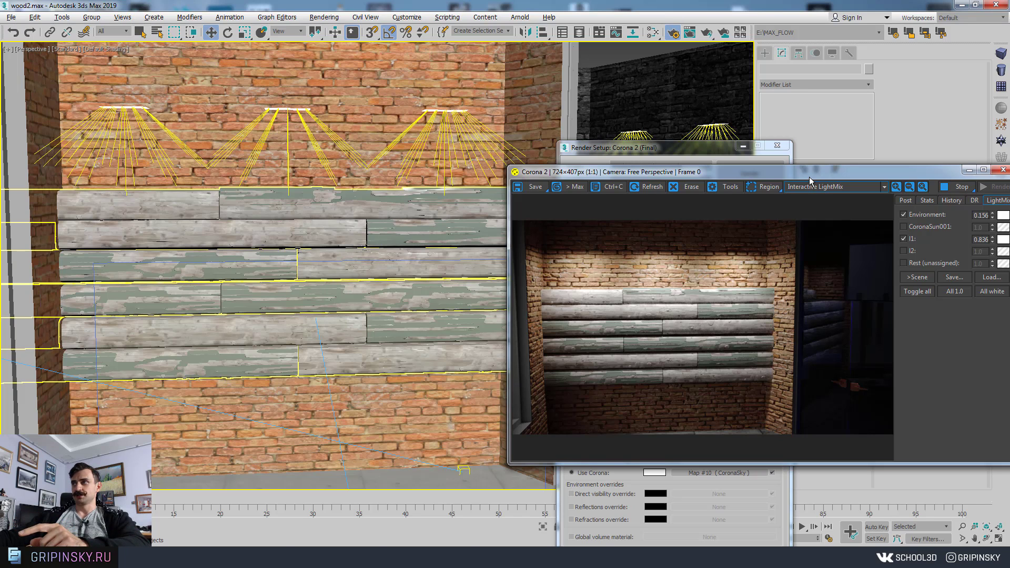
drag(811, 172, 501, 143)
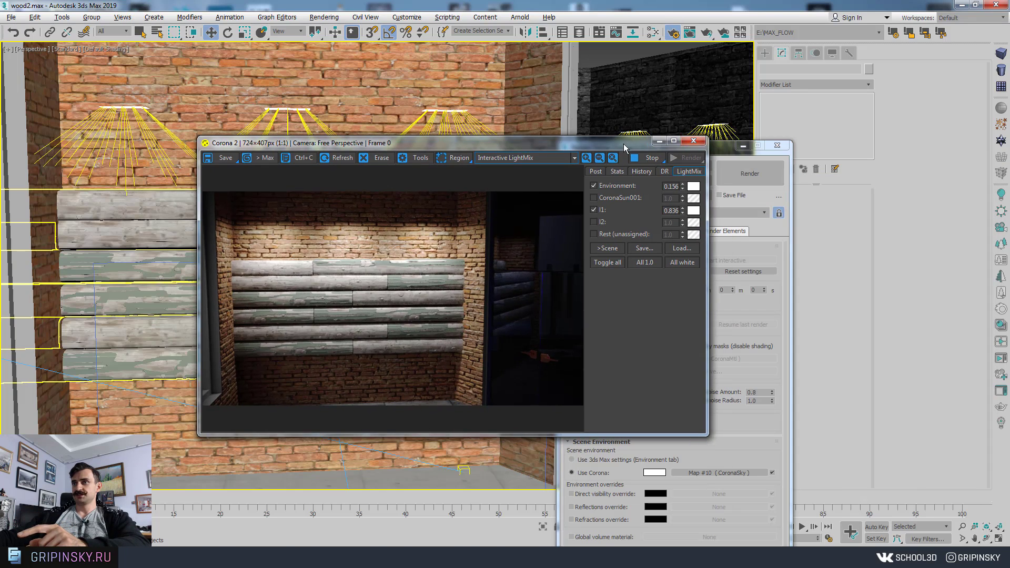
Create a Corona Proxy object on the floor in front of the log wall
drag(624, 144, 413, 356)
click(769, 144)
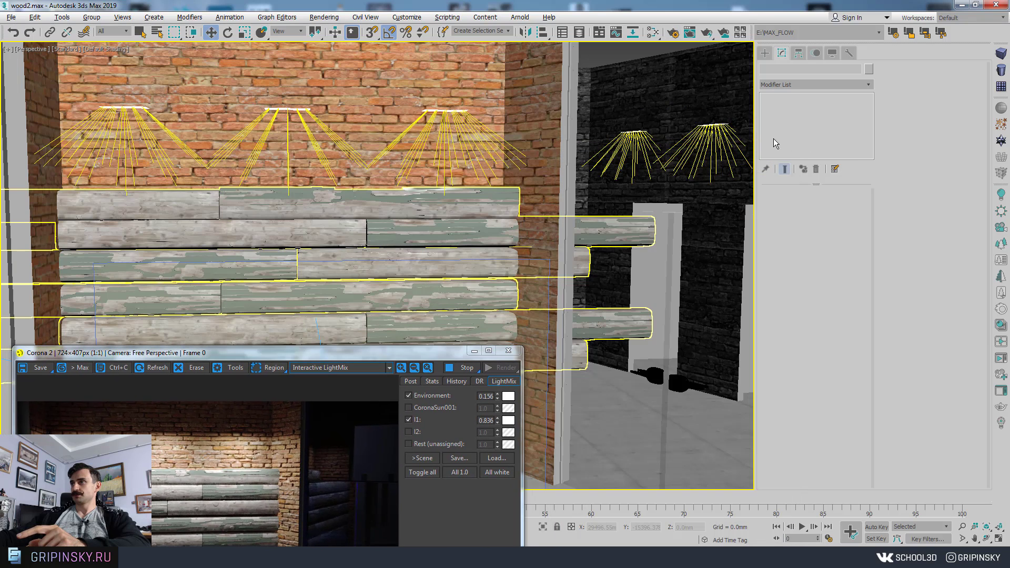
click(766, 55)
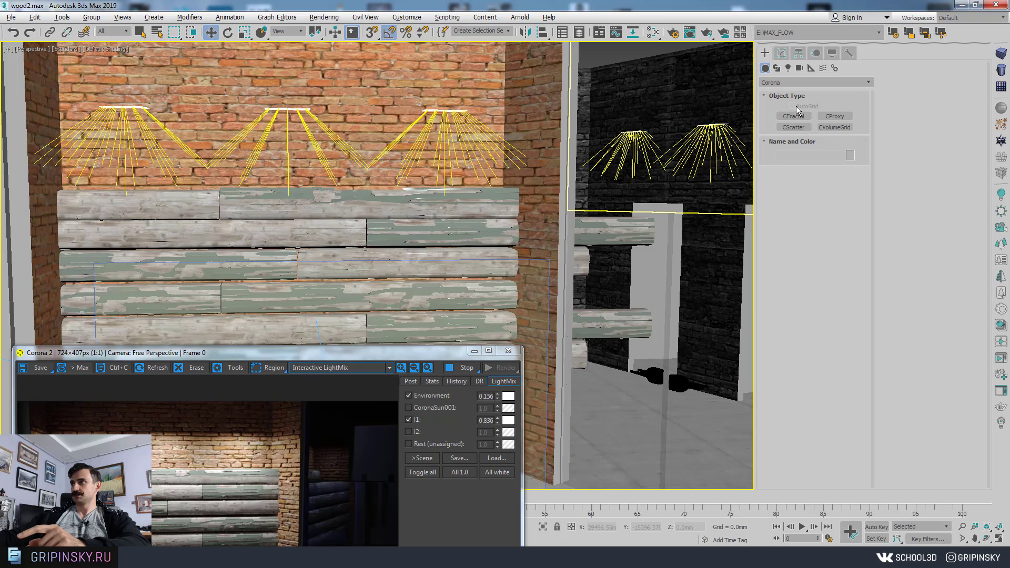
click(772, 83)
click(777, 85)
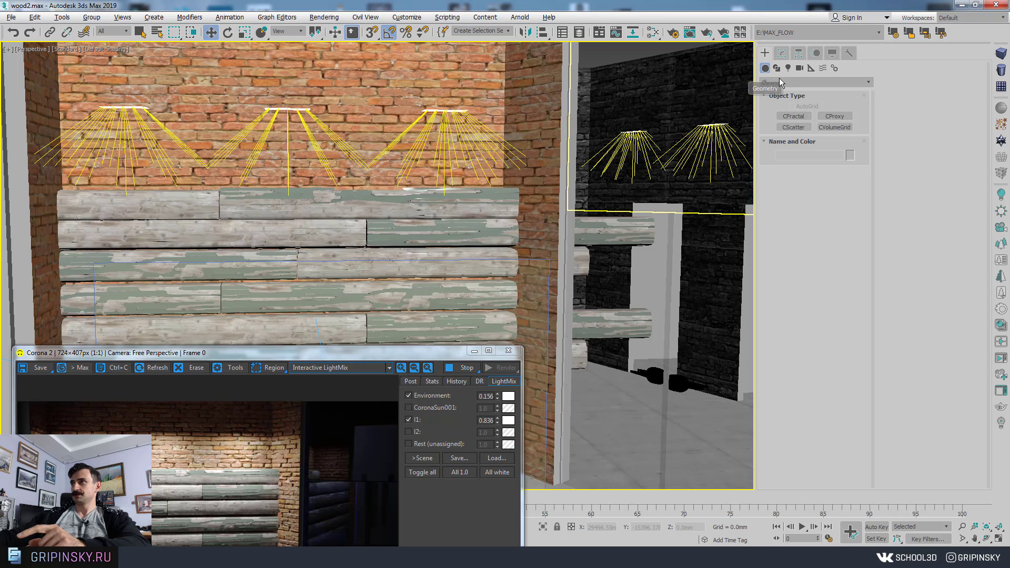
click(784, 84)
click(792, 245)
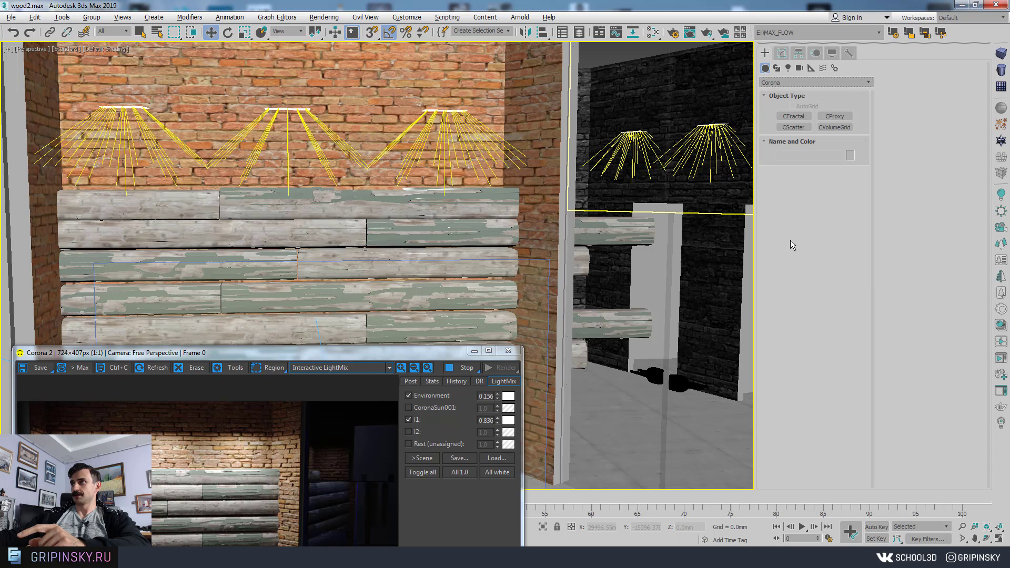
click(835, 116)
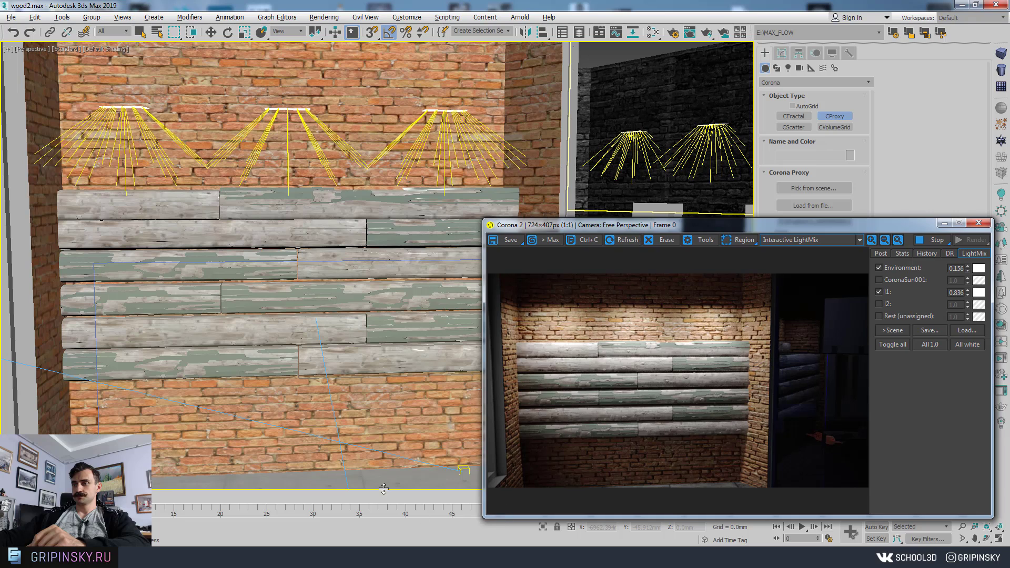
click(387, 477)
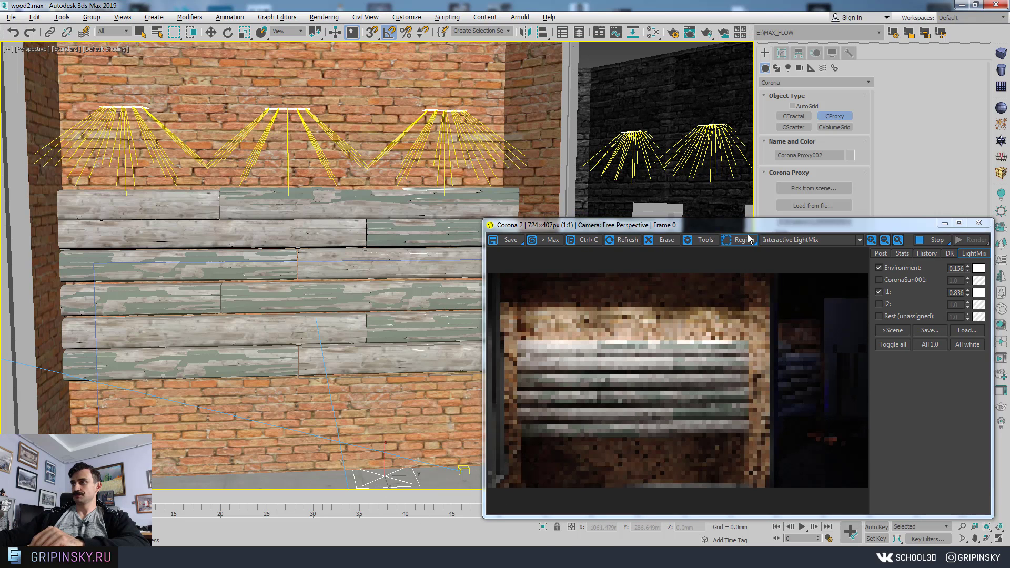
Load the new proxy by picking the log wall mesh from the scene and saving it as w001 in the MAT folder
drag(753, 226, 462, 161)
click(782, 53)
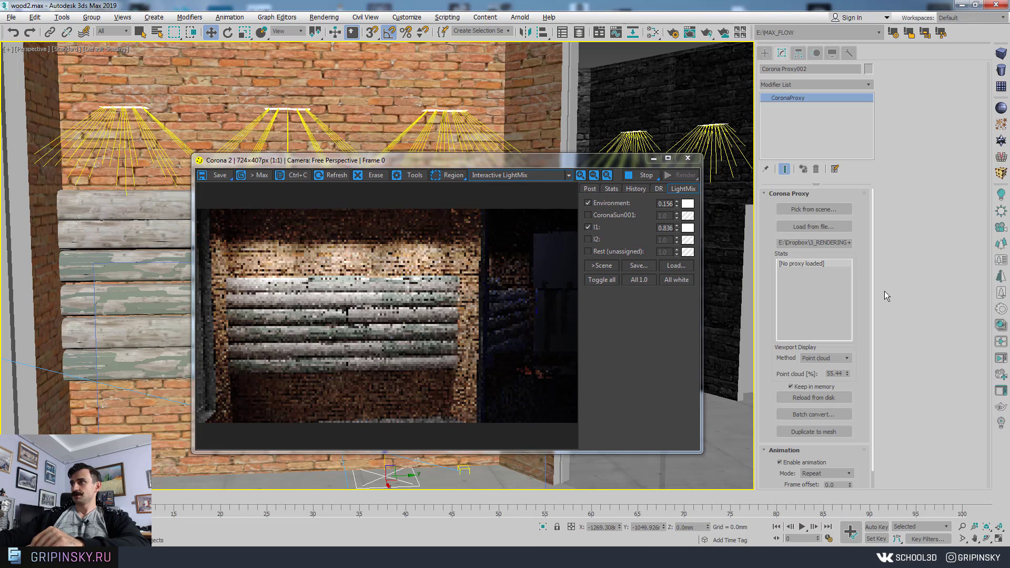
click(807, 211)
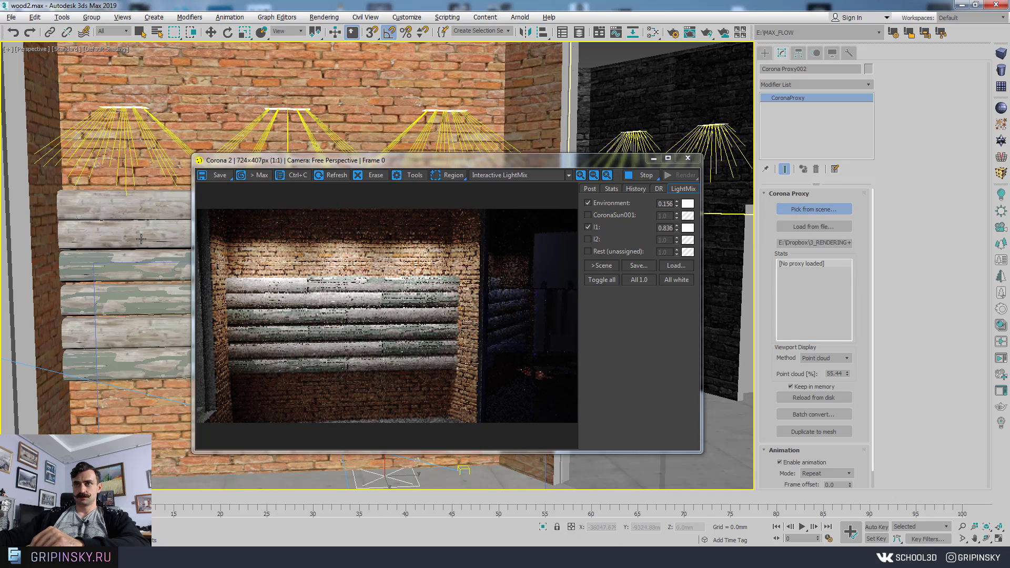
click(152, 253)
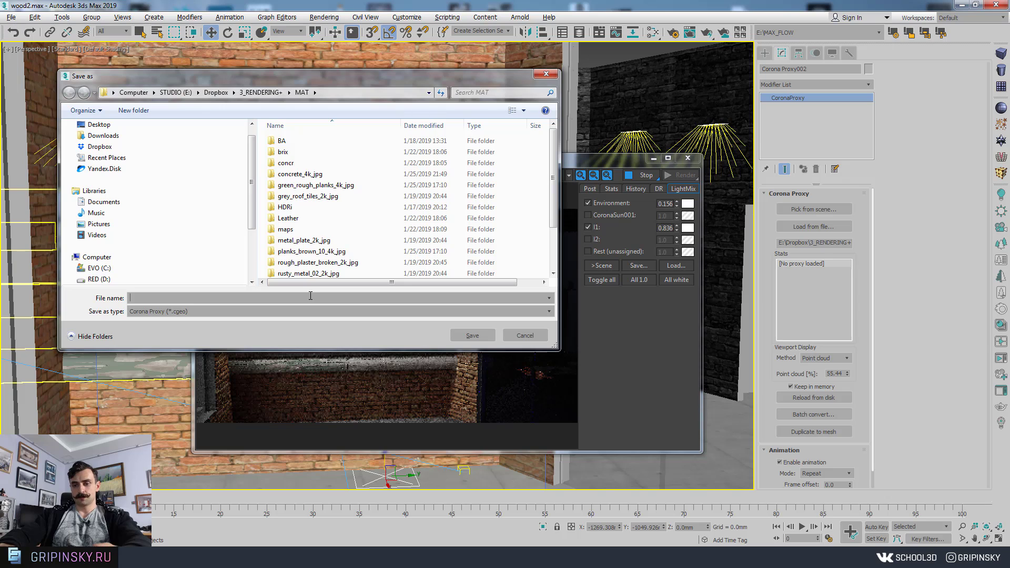
text(w001)
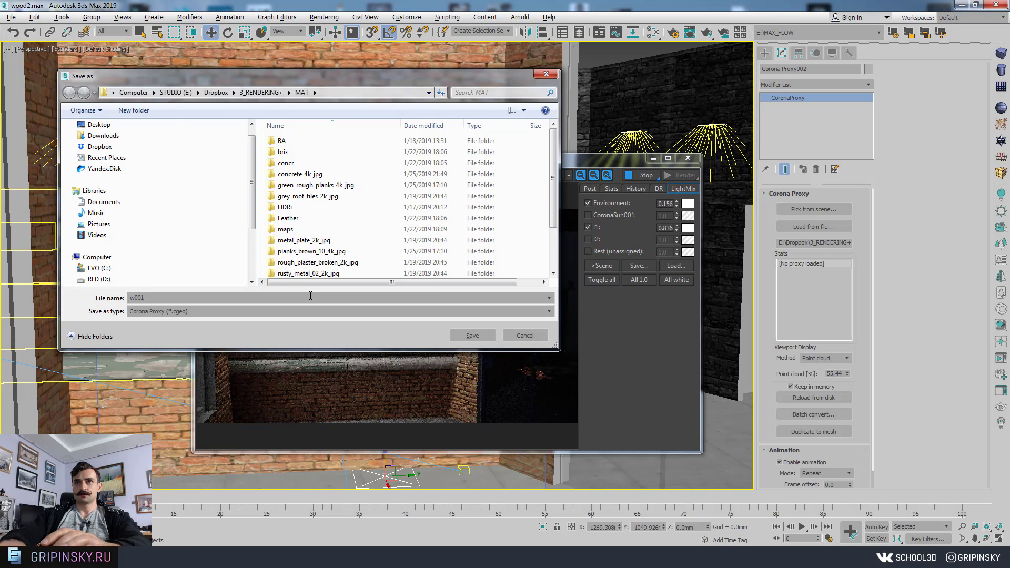
key(Return)
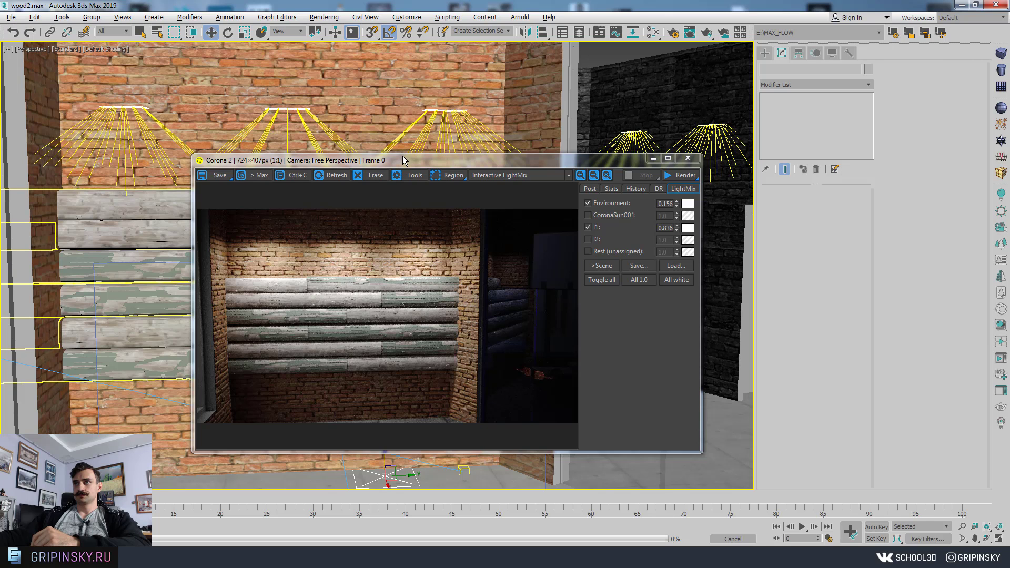
Restart the Corona render, delete the original log wall mesh and select the proxy in its place
drag(410, 160, 643, 61)
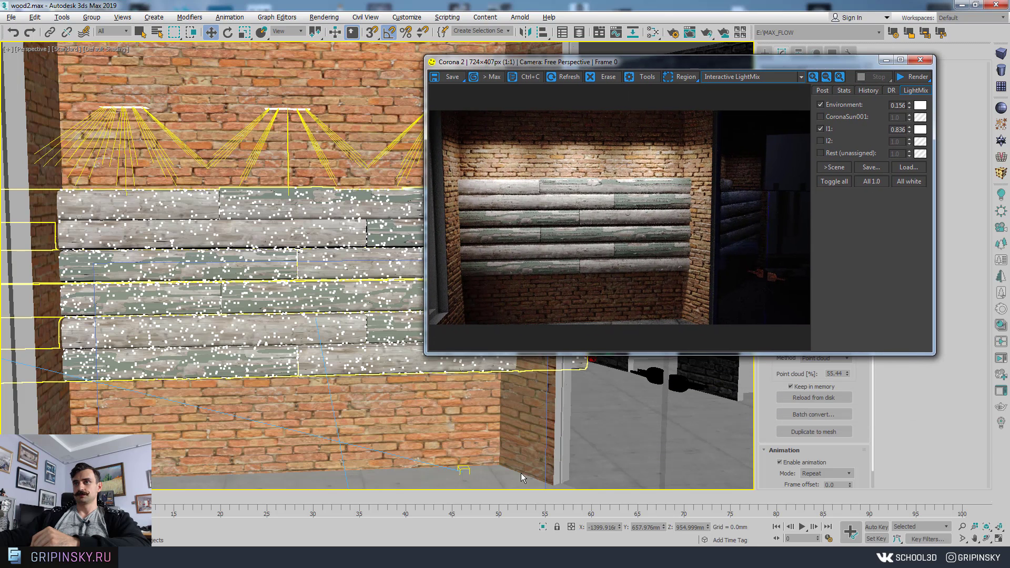
key(shift+q)
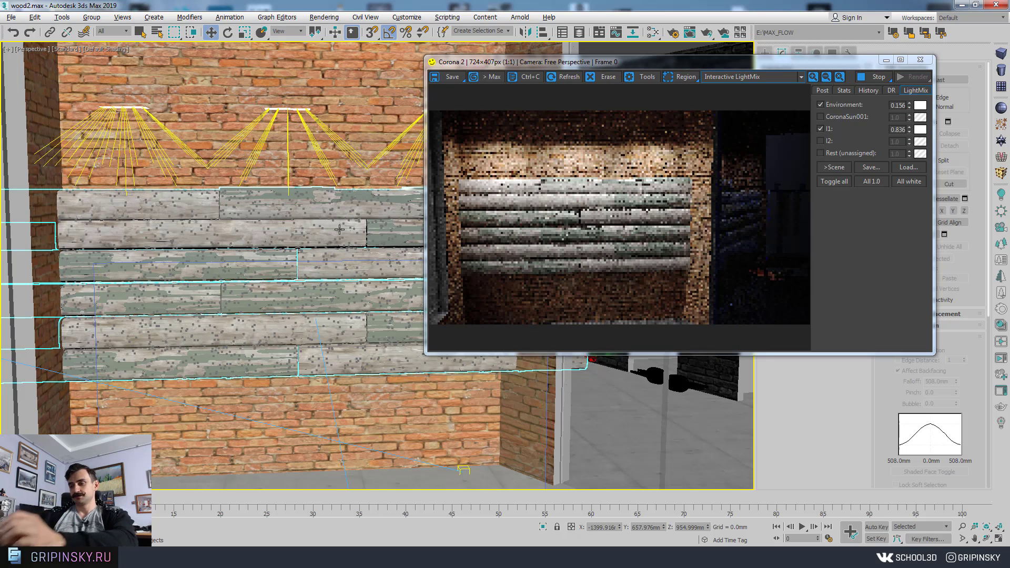
key(Delete)
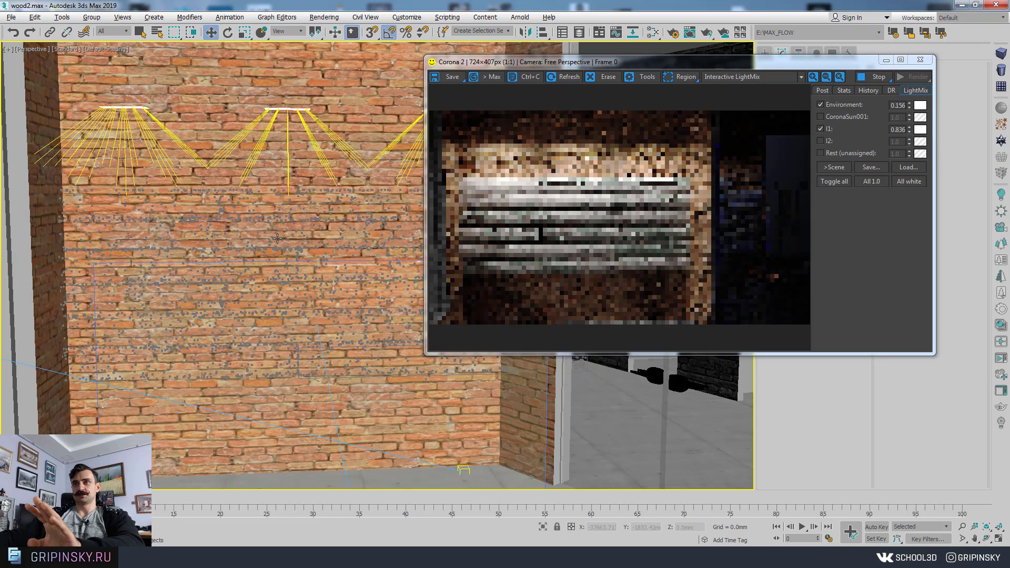
key(ctrl+z)
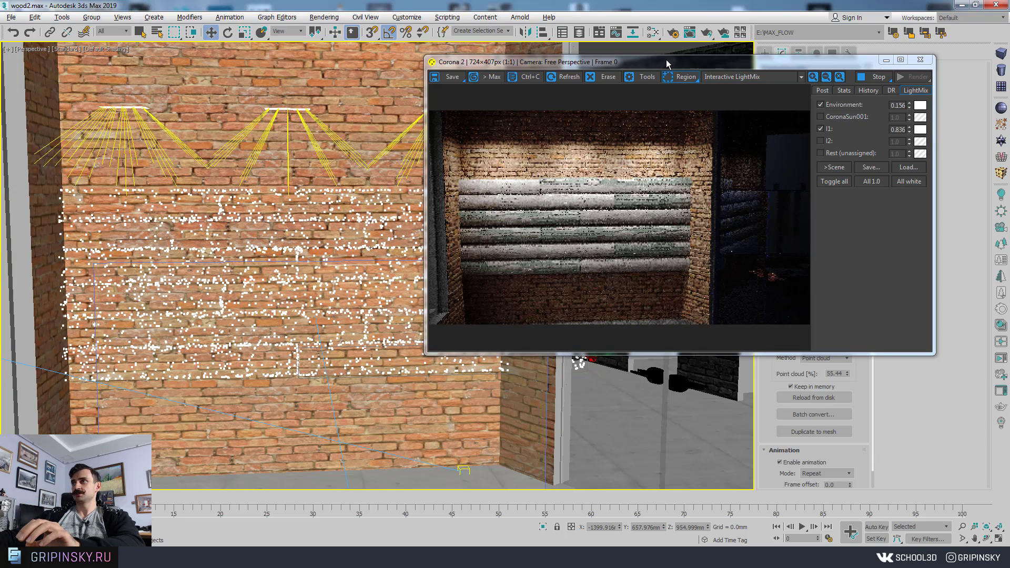
drag(655, 67, 281, 162)
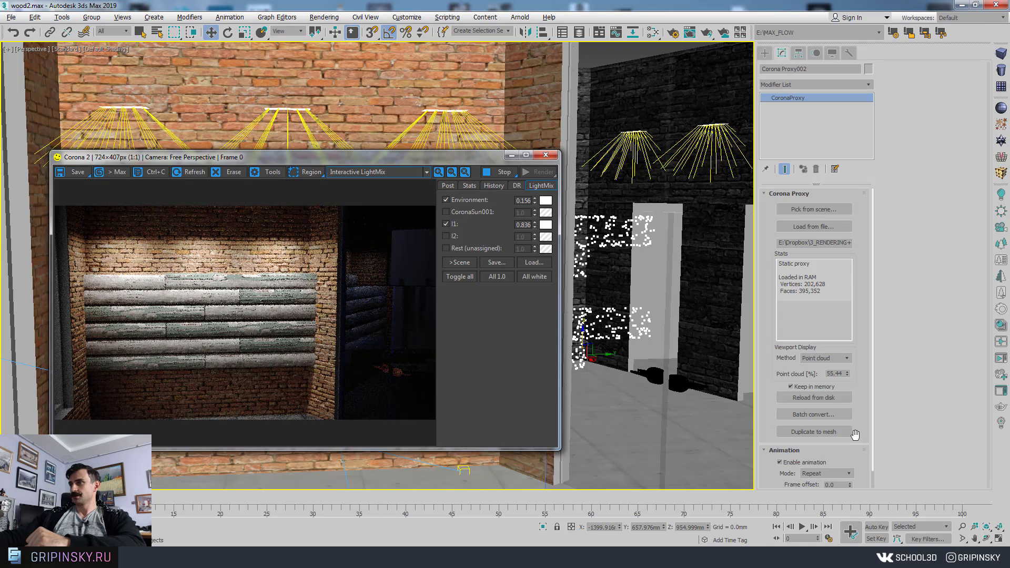
Set the log proxy's viewport display method to Wire bounding box and compare it with the render
scroll(855, 435, down, 1)
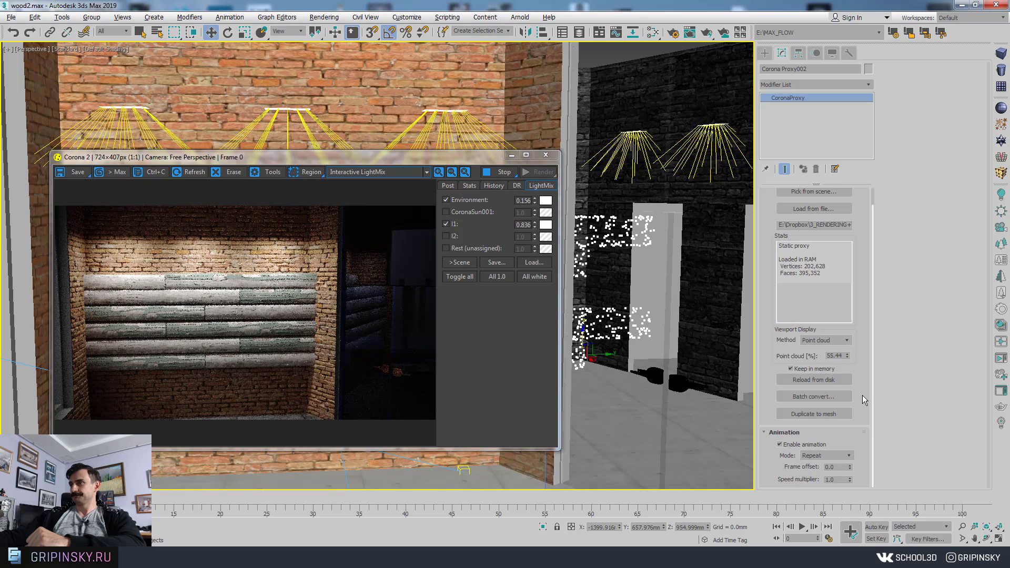
click(813, 341)
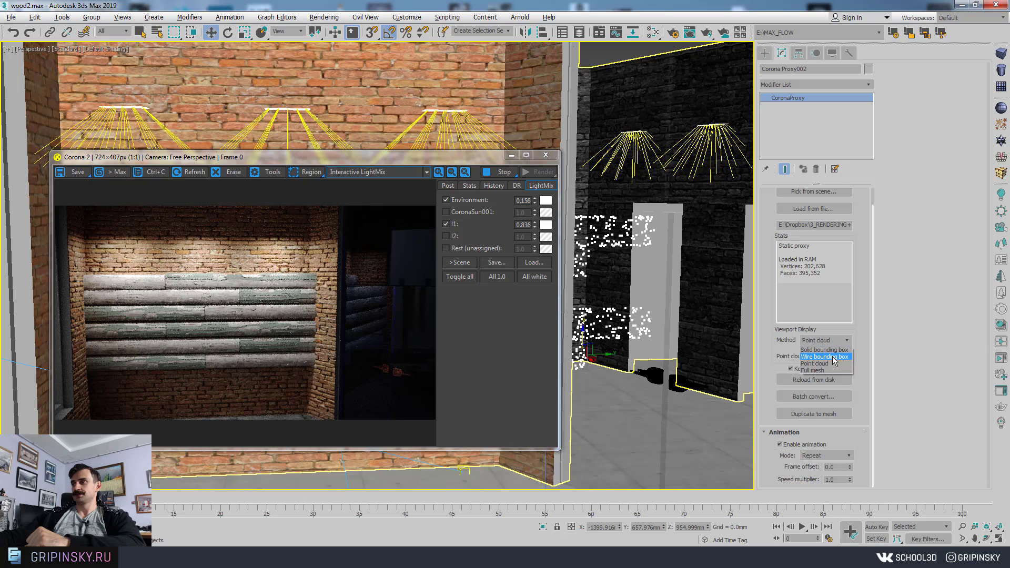
click(834, 358)
drag(501, 158, 603, 322)
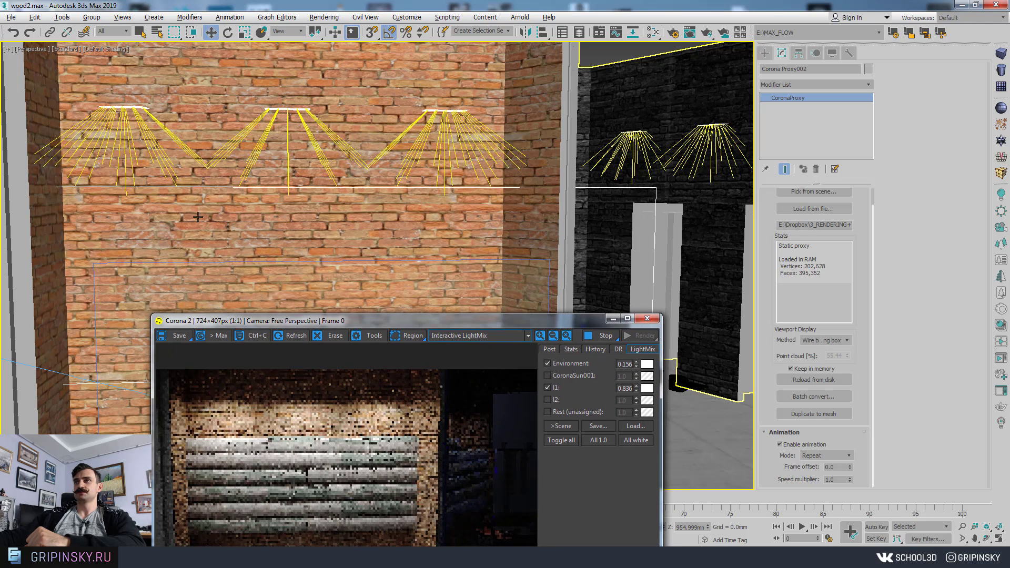
Set the log proxy's viewport display method to Solid bounding box and check the rendered logs beside it
click(817, 340)
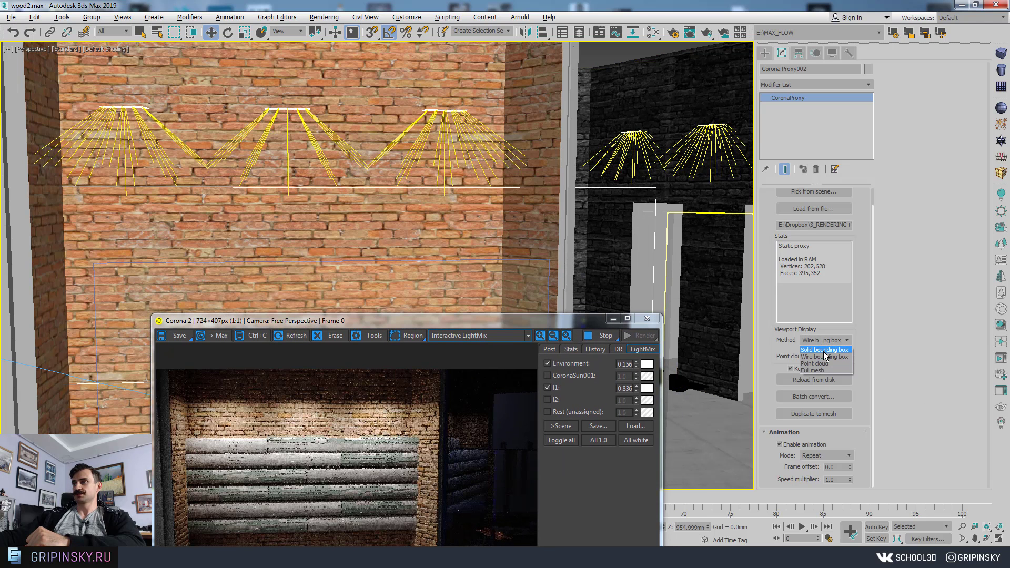
click(823, 351)
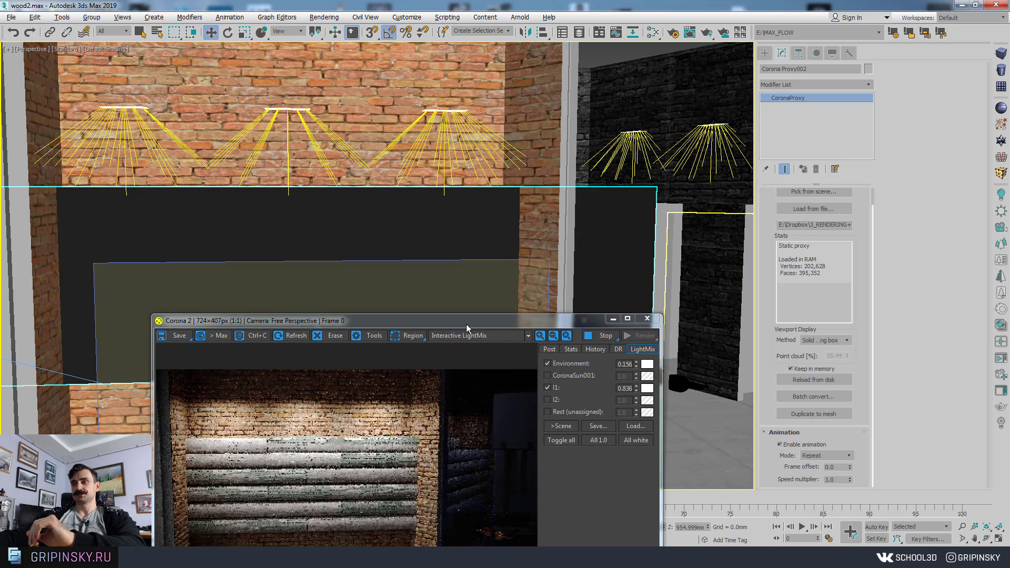
drag(466, 324, 618, 159)
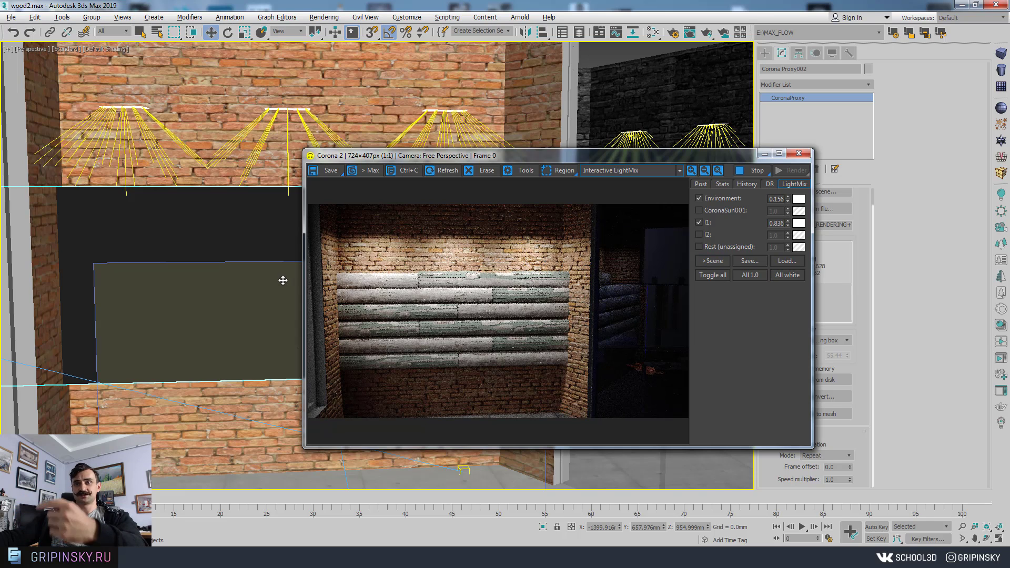
drag(426, 157, 398, 320)
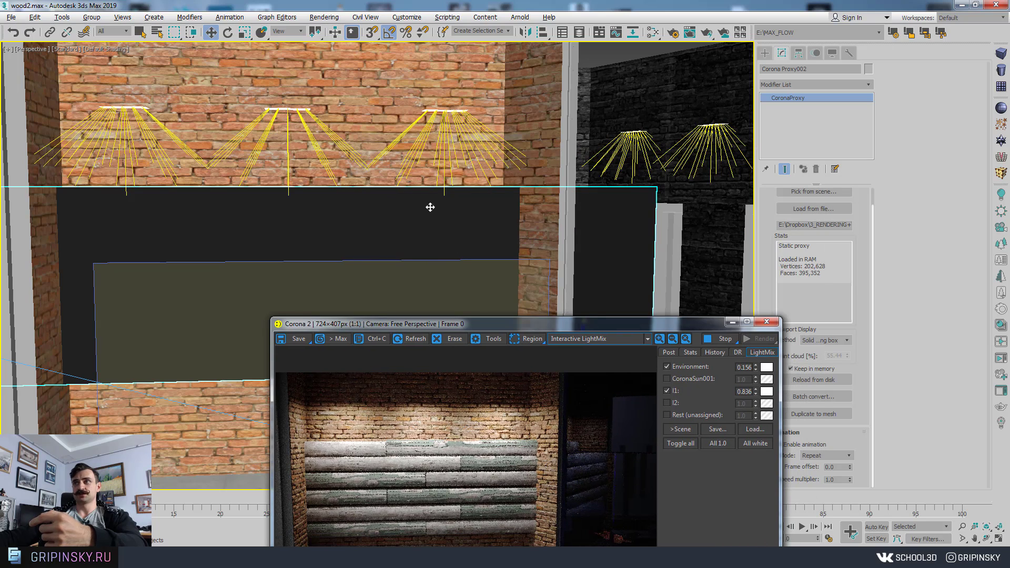
Clone the log proxy straight up the wall as one Copy at about Z 2519 mm and check the render
drag(505, 319, 418, 381)
shift+drag(574, 281, 539, 151)
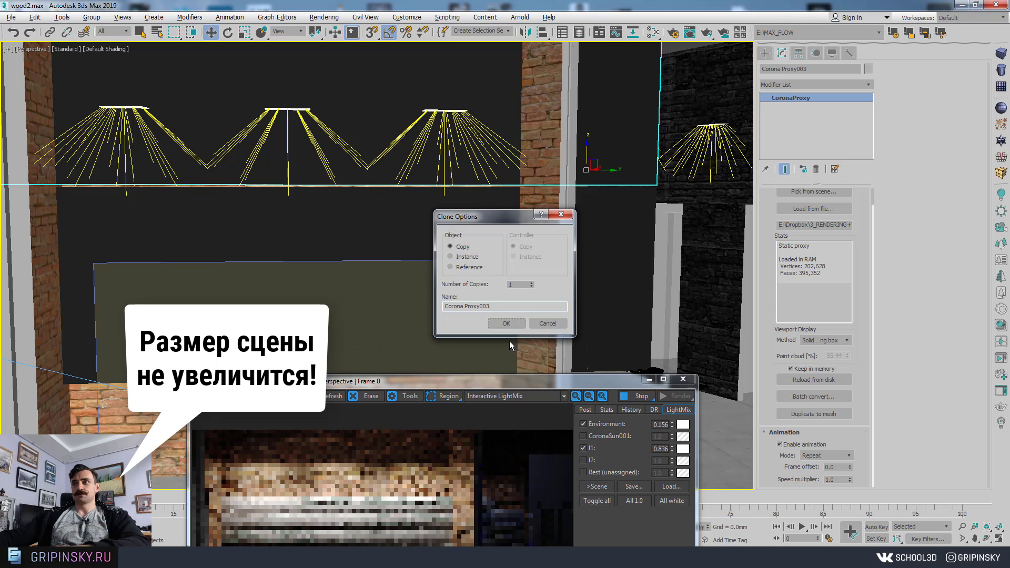
click(500, 326)
drag(498, 380, 613, 146)
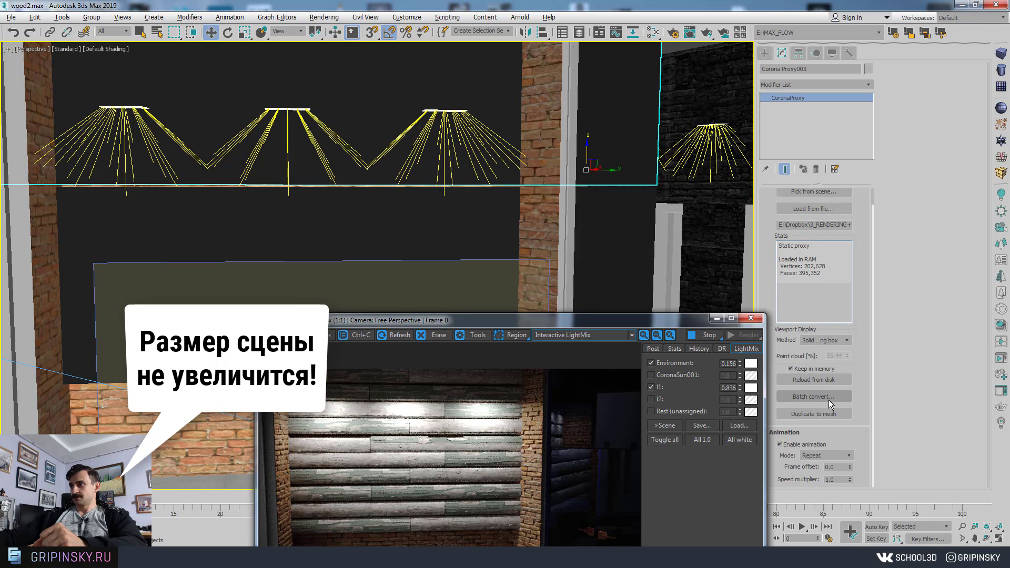
Display the upper proxy copy as a Point cloud at 100% density and check it against the render
click(818, 341)
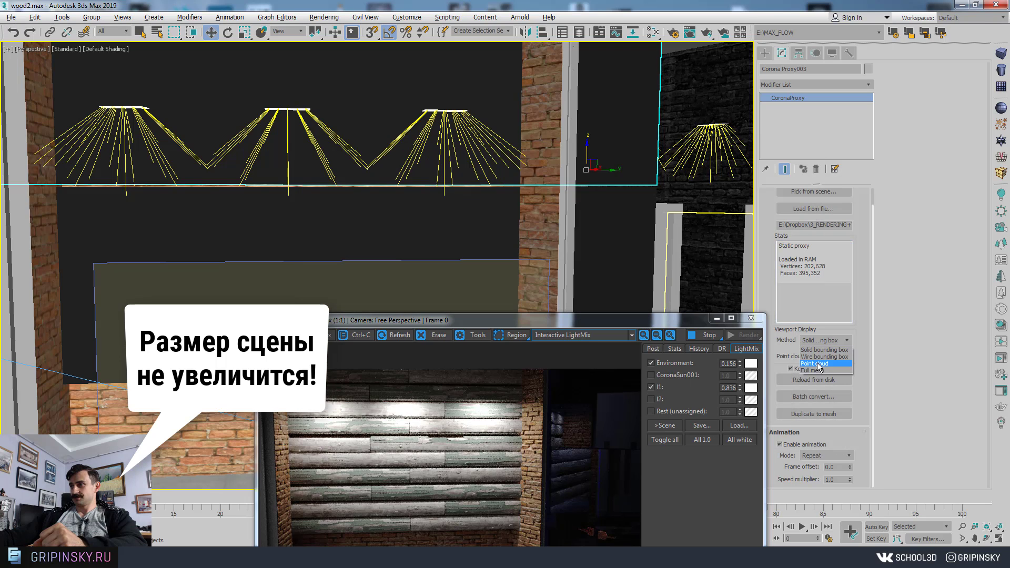
click(821, 363)
drag(598, 322, 609, 365)
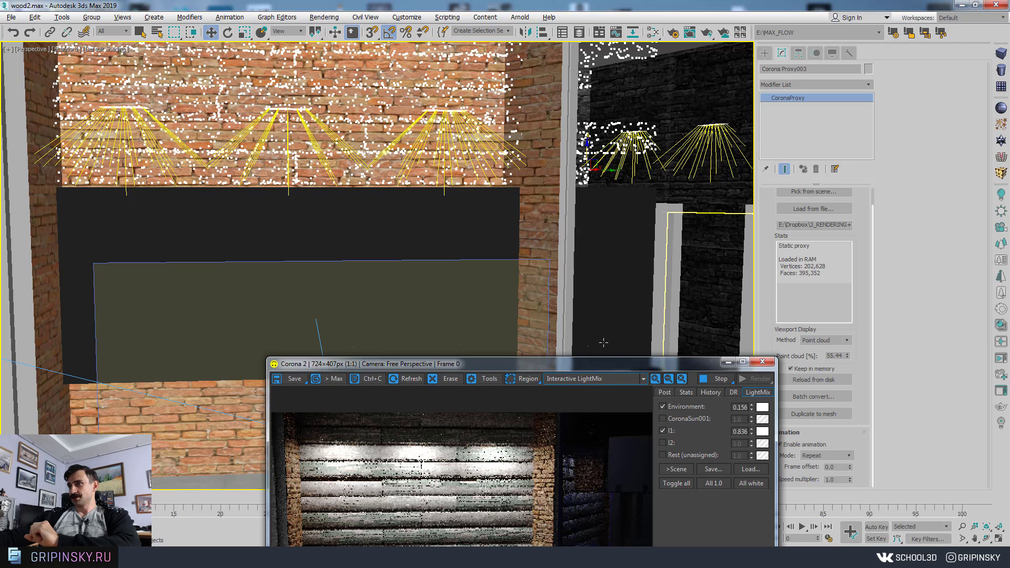
drag(623, 366, 505, 327)
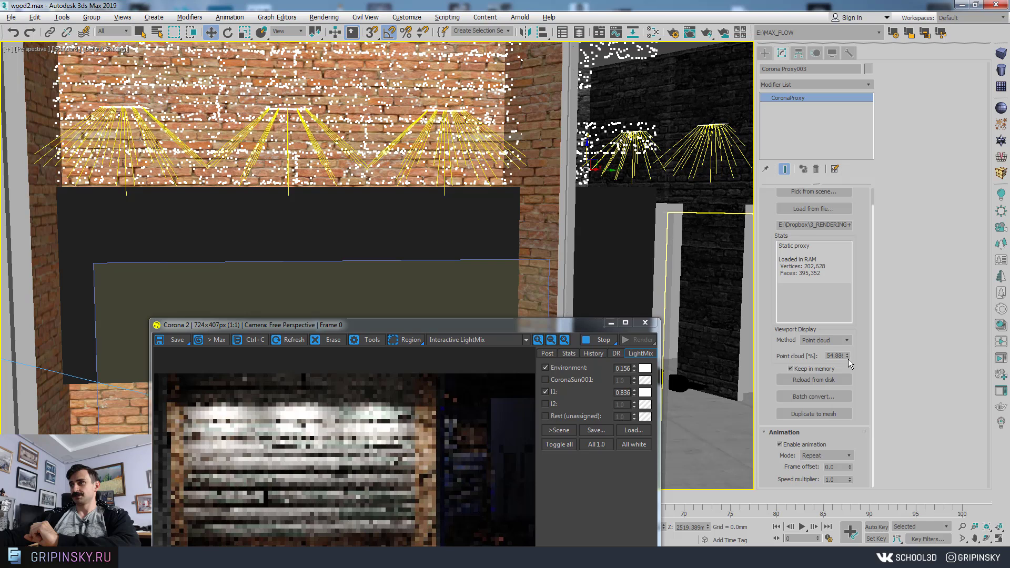
drag(847, 357, 849, 242)
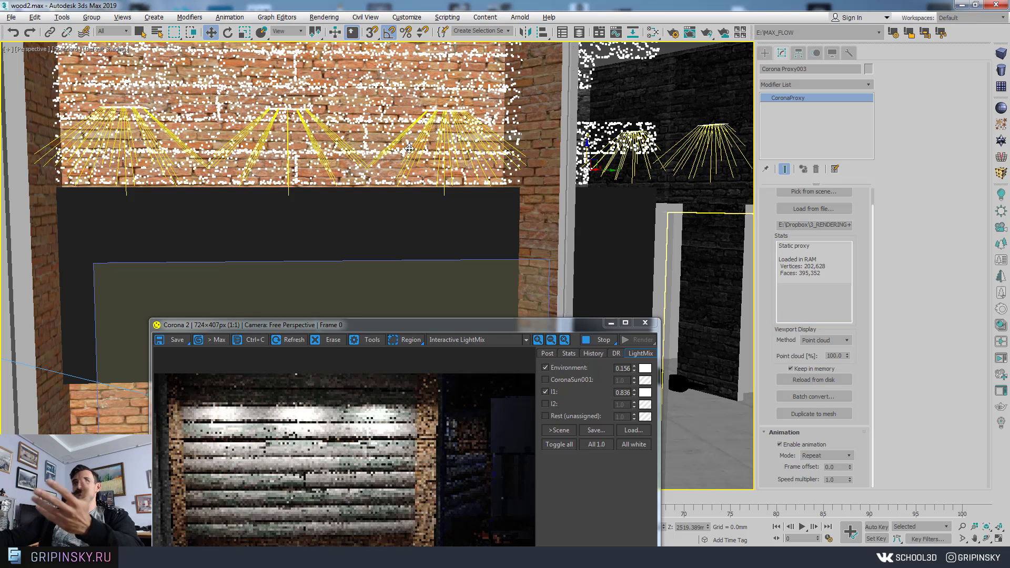
drag(486, 325, 584, 131)
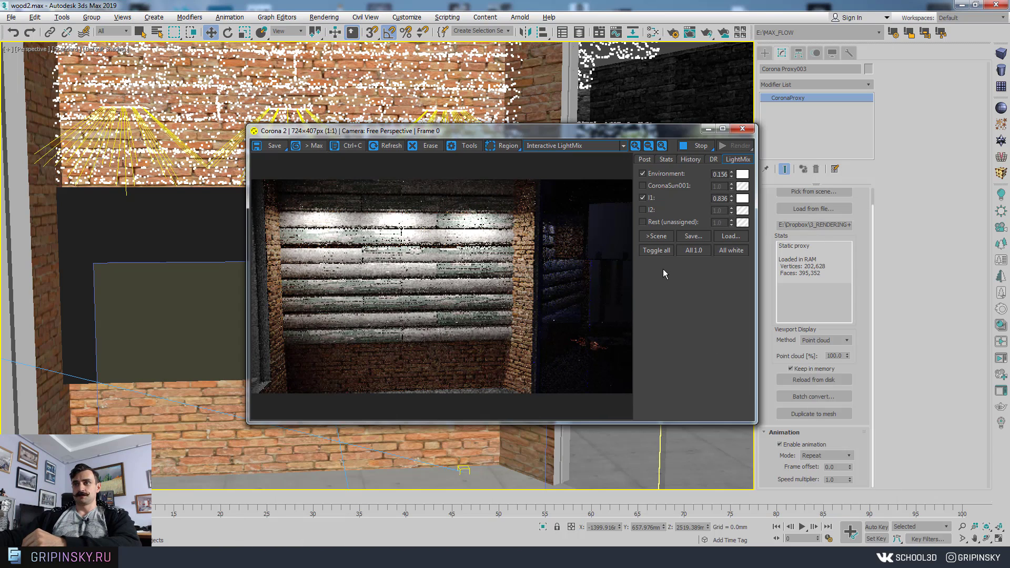